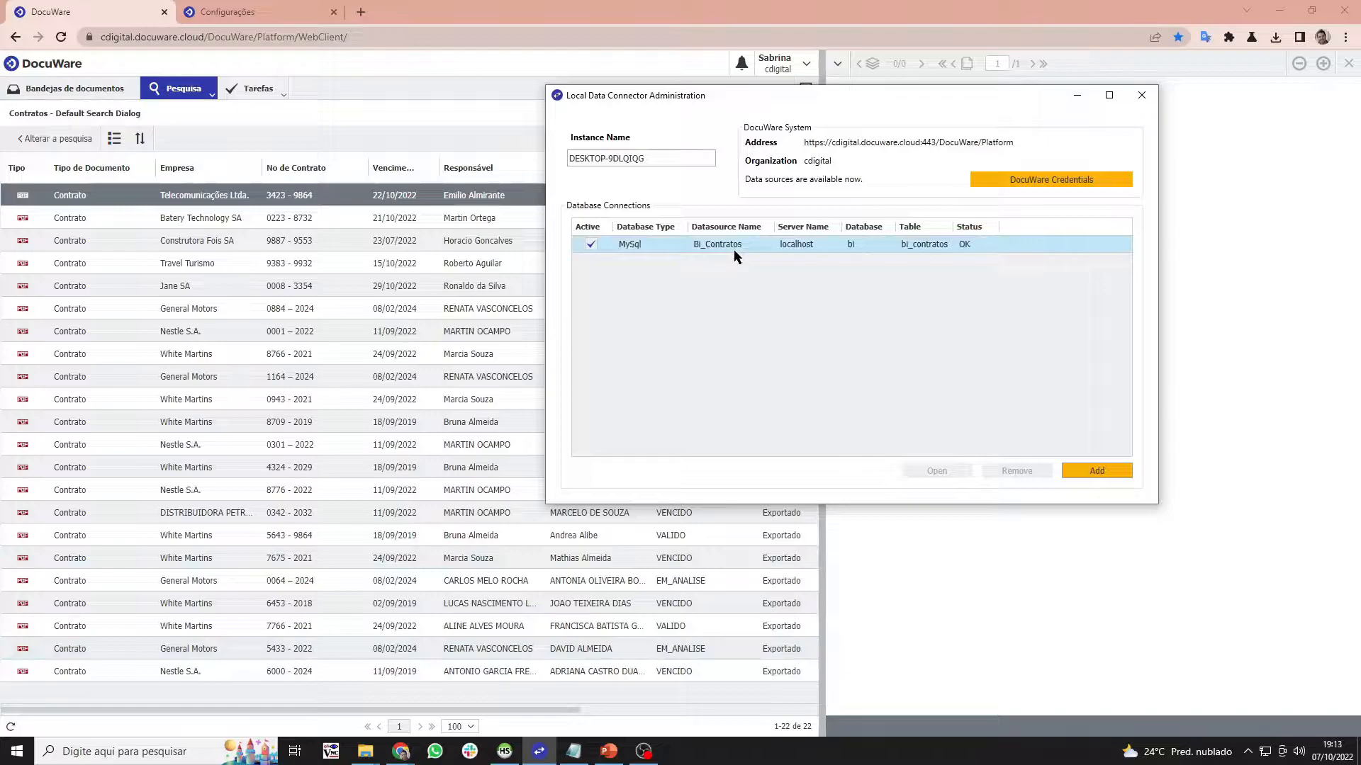
- Bring HeidiSQL in front of the Local Data Connector, then search the computer for the HeidiSQL app
click(504, 751)
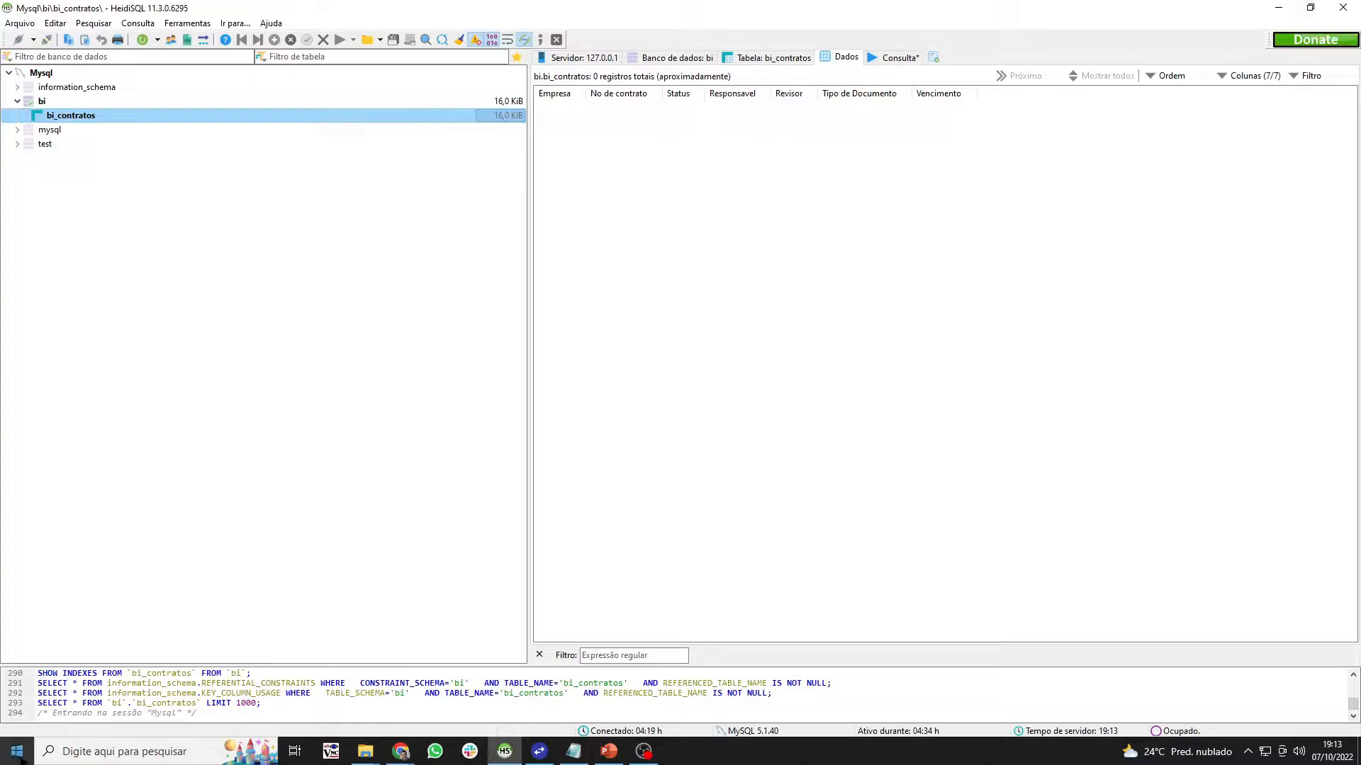
click(124, 756)
- Restart HeidiSQL, discarding the unsaved query when closing it
text(hei)
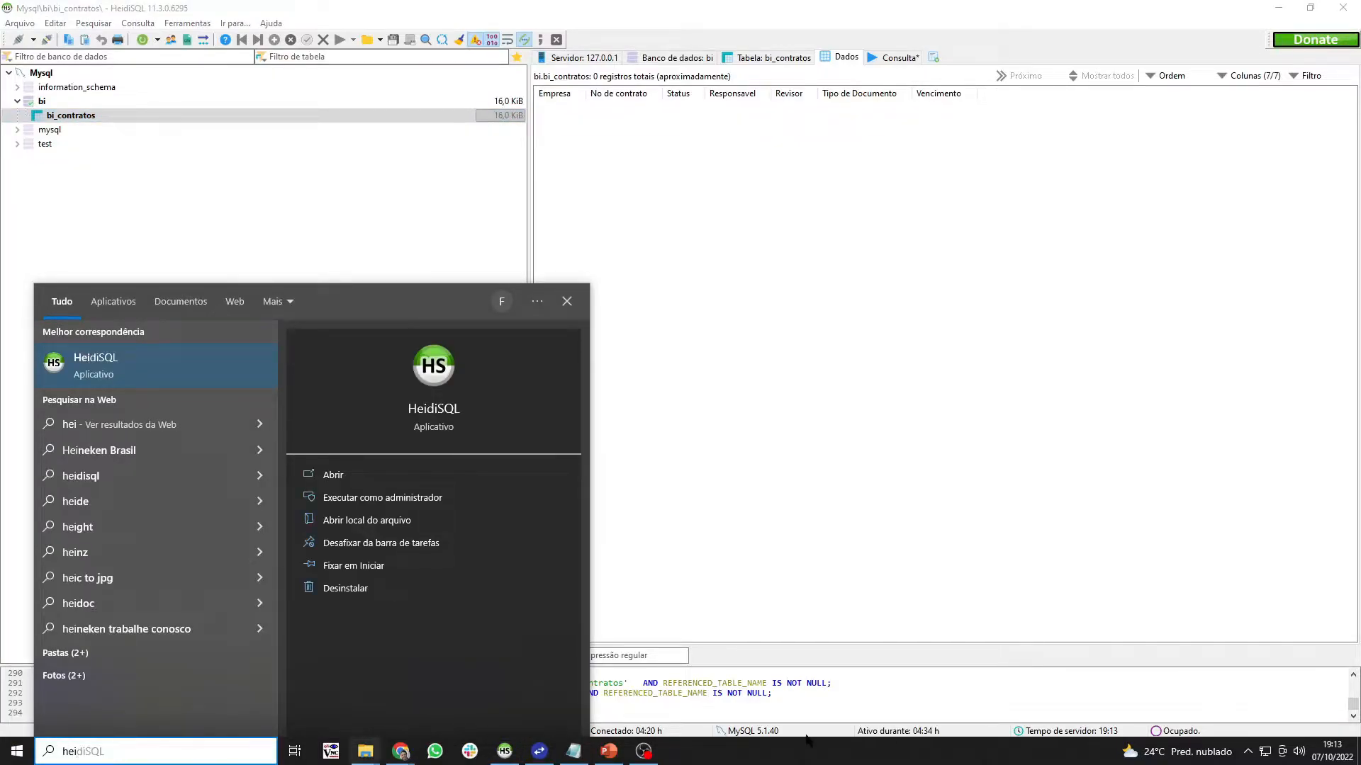
click(948, 630)
click(1337, 8)
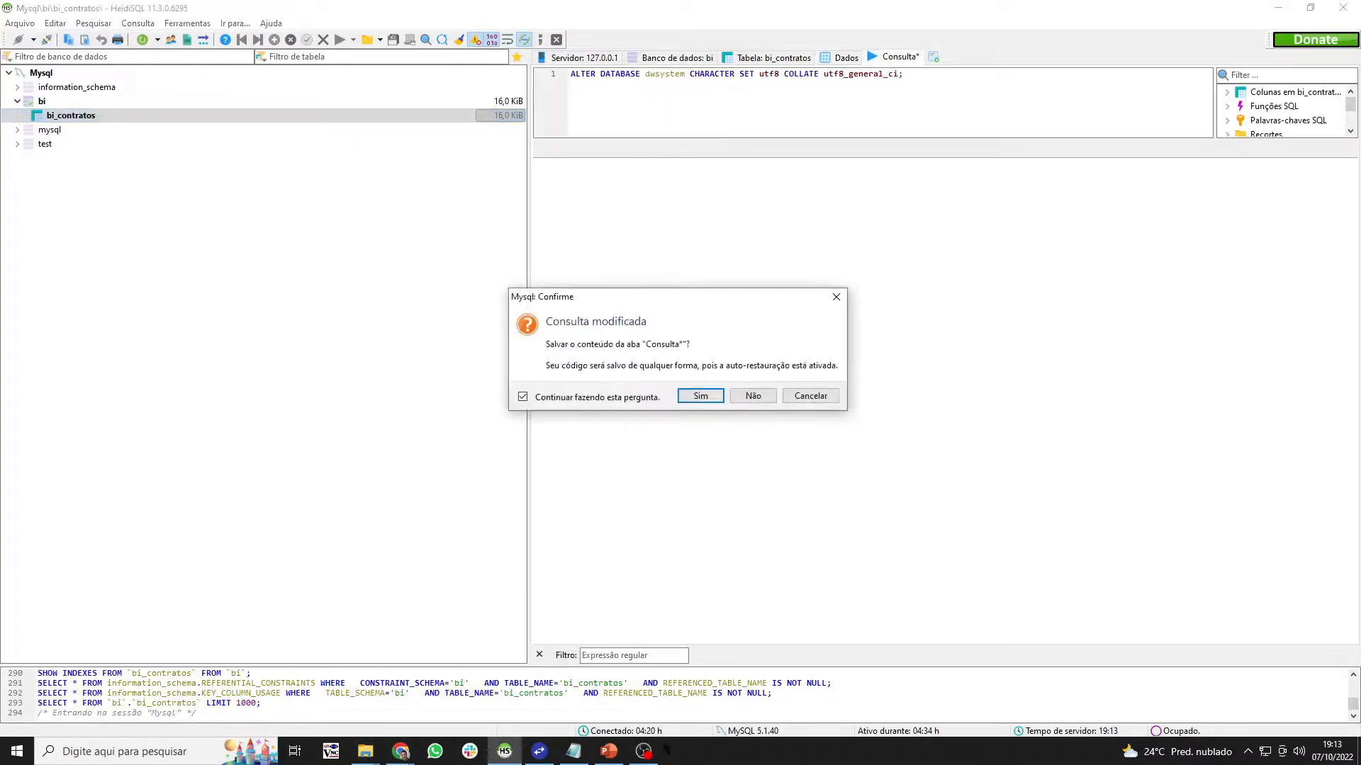
click(750, 396)
click(513, 755)
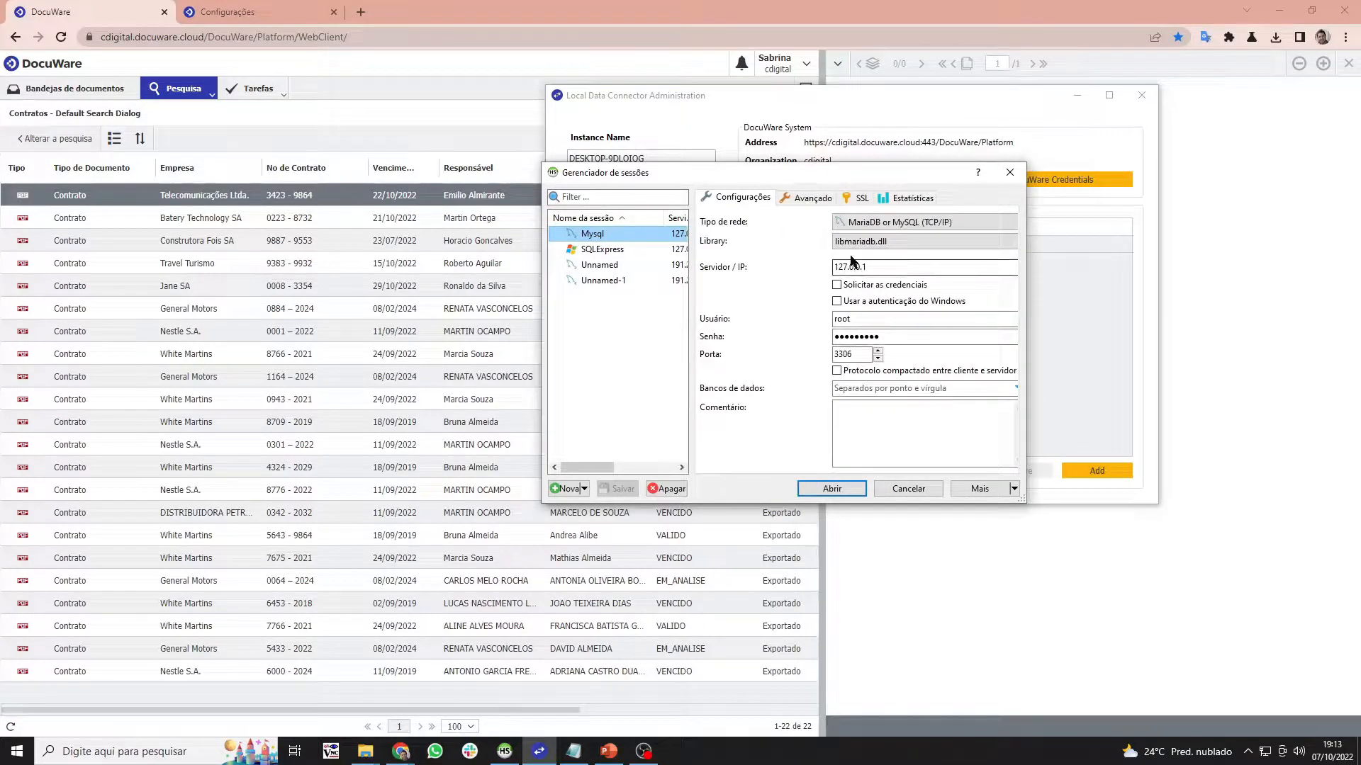
- Reconnect to the Mysql session and confirm bi_contratos holds 0 records, then return to DocuWare
click(833, 489)
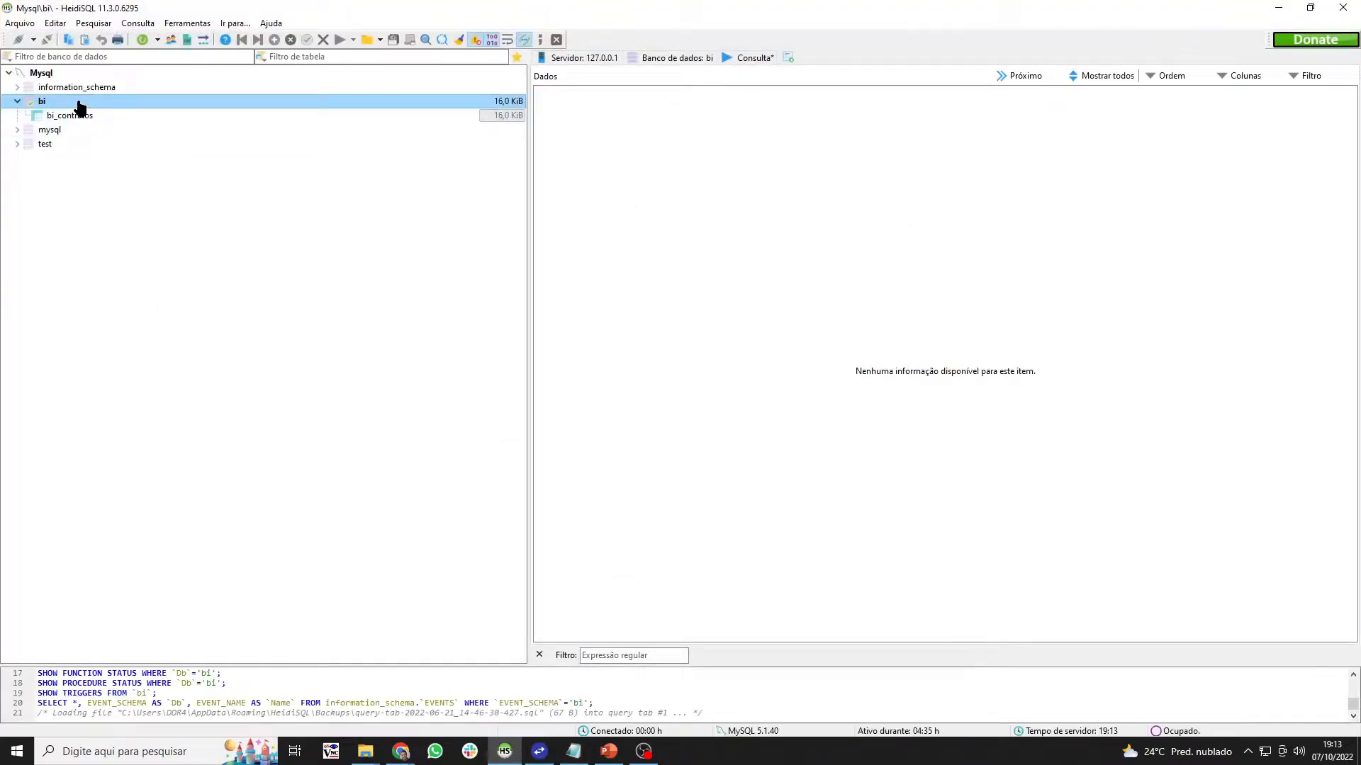
click(85, 117)
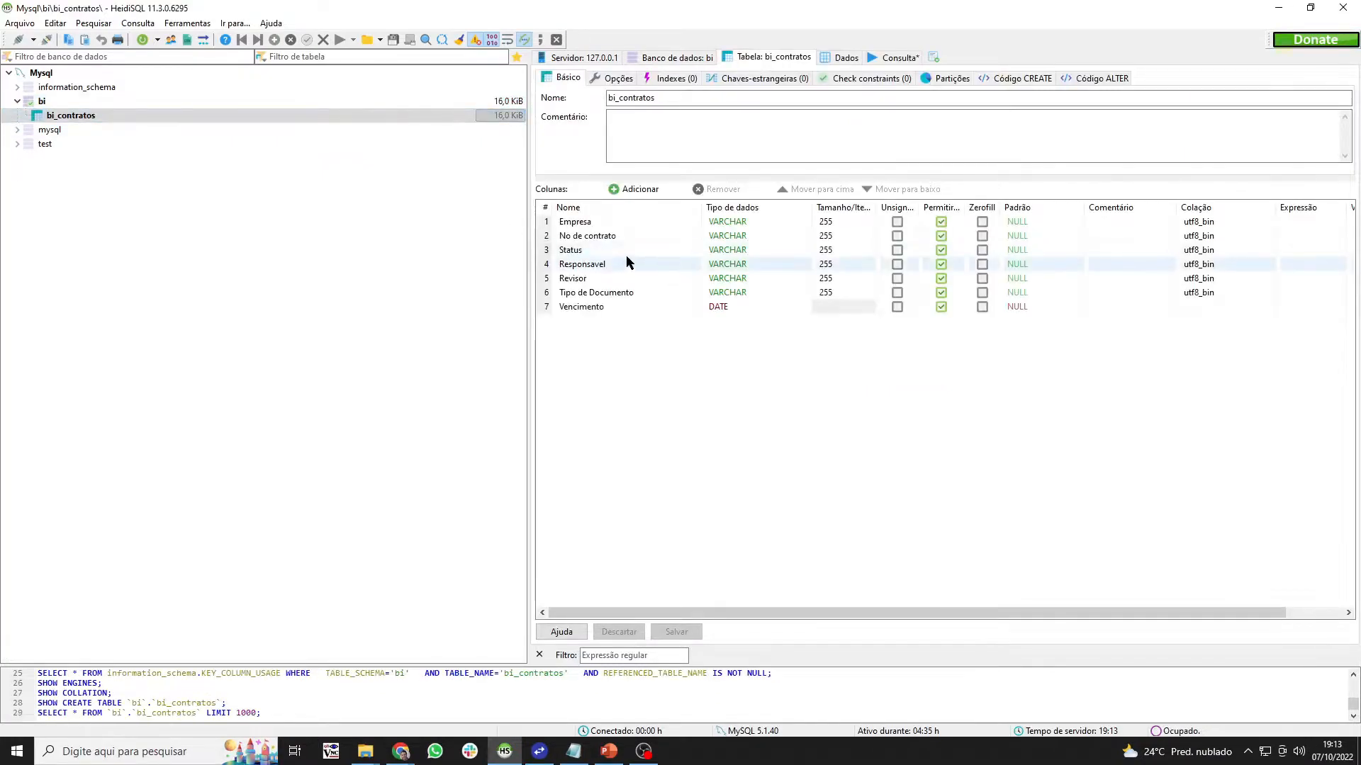
click(837, 60)
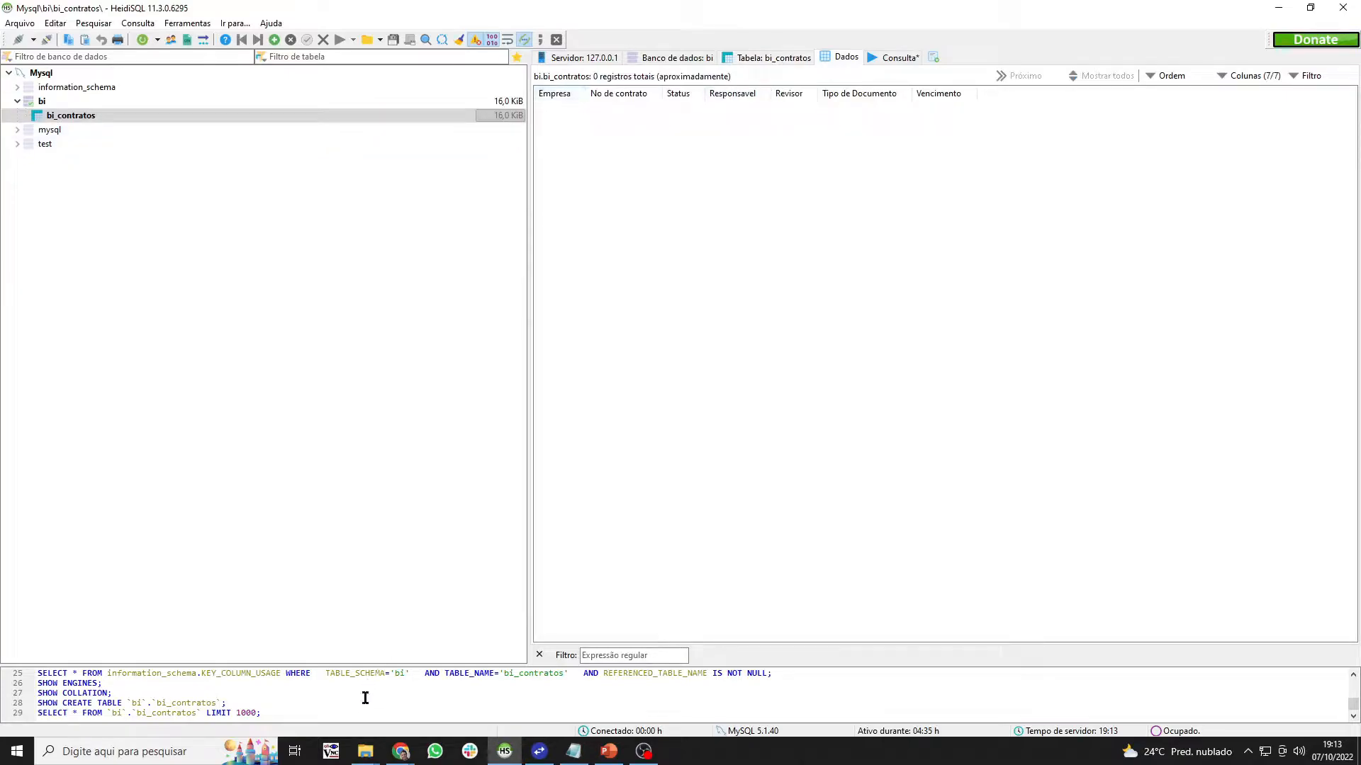
click(395, 754)
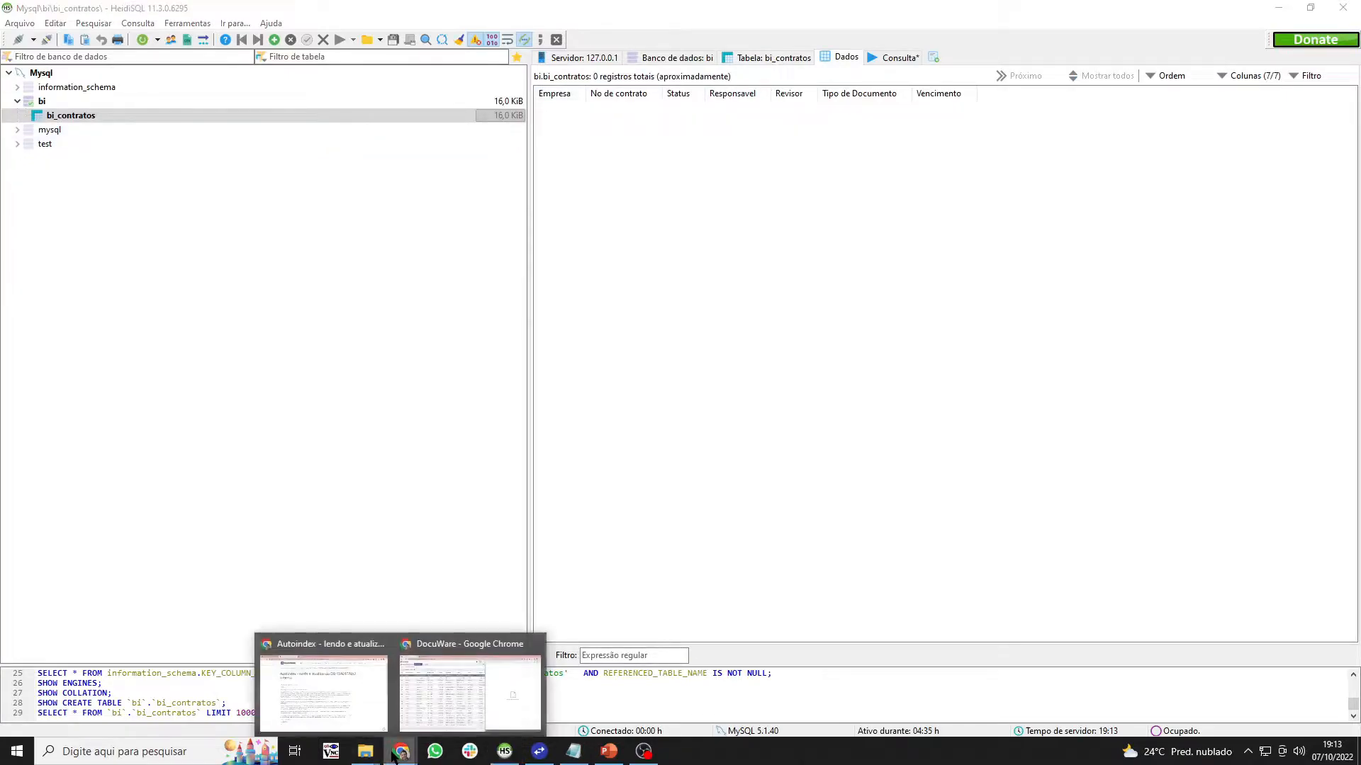
click(421, 718)
- Select a contract in the Contratos search results and glance at HeidiSQL
click(131, 291)
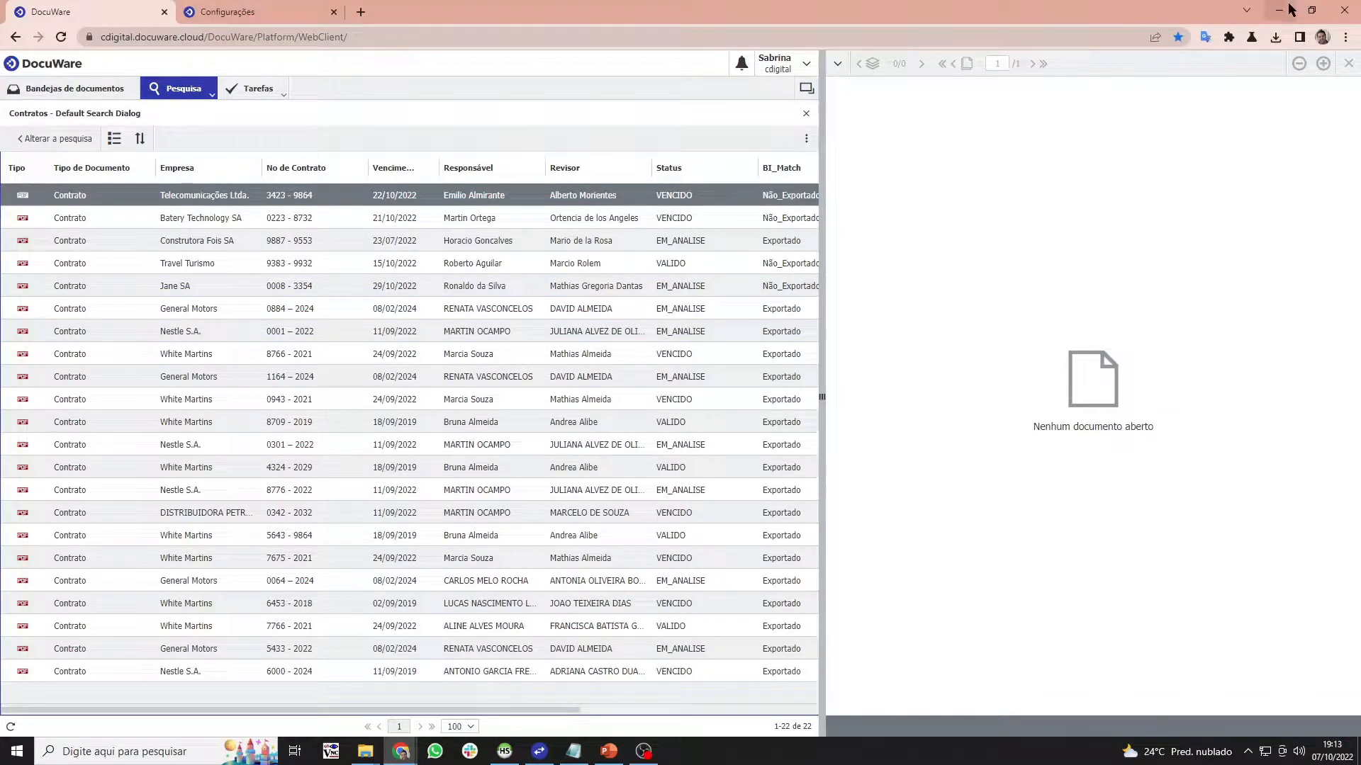
click(505, 751)
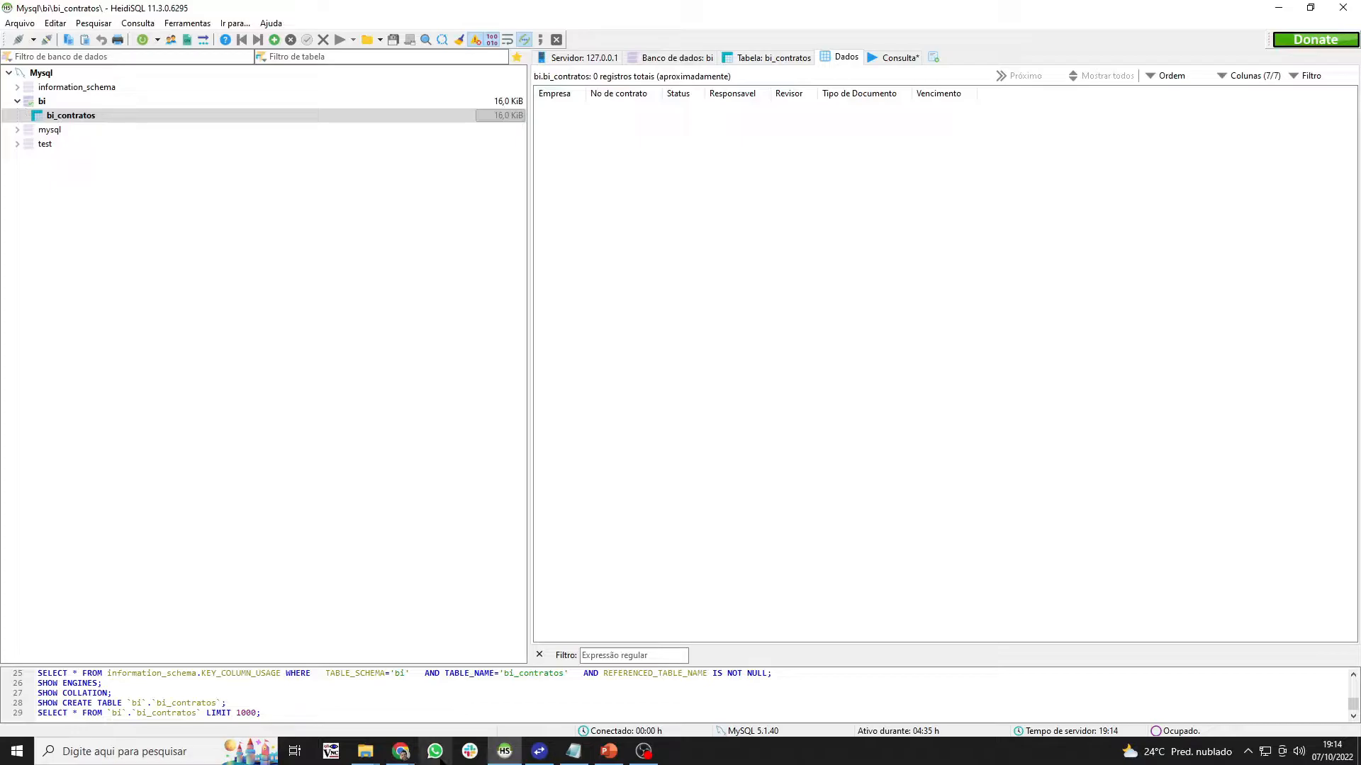
mouse_move(401, 752)
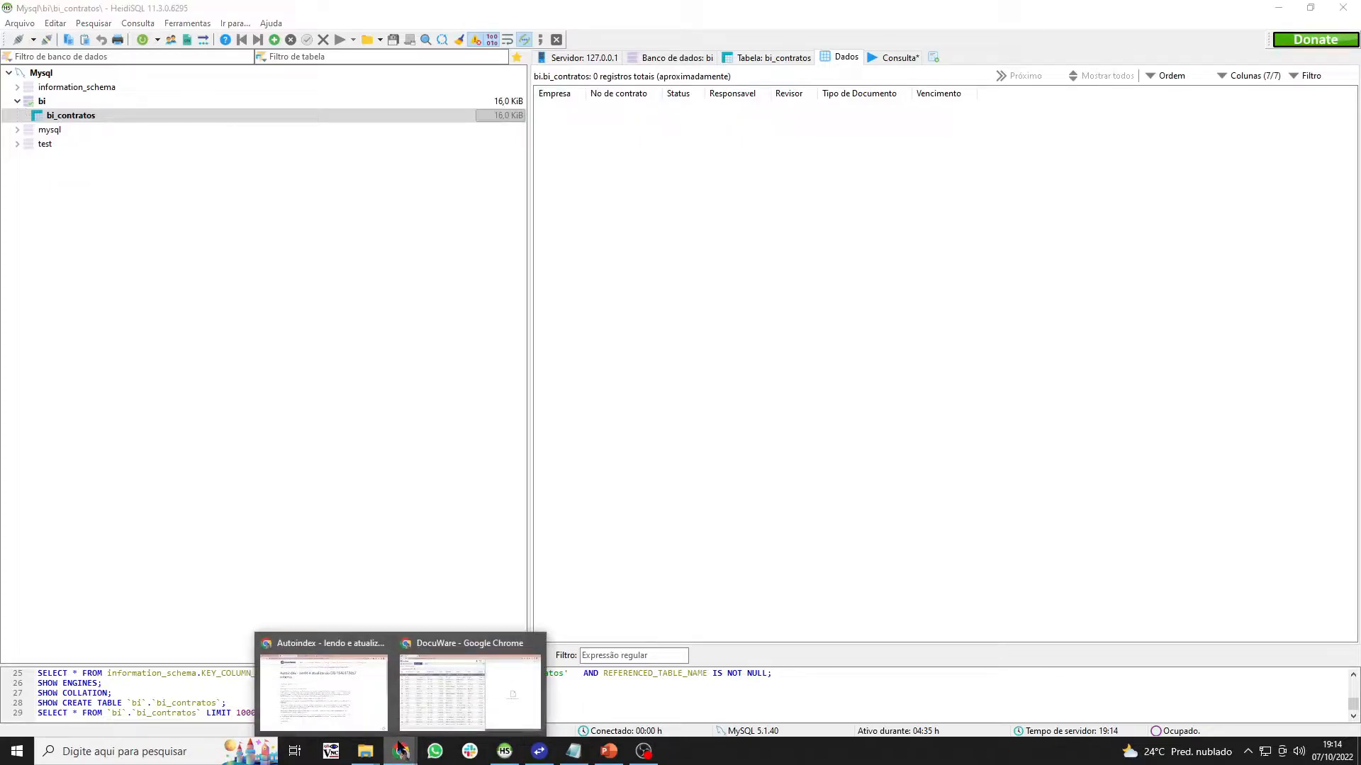
click(459, 718)
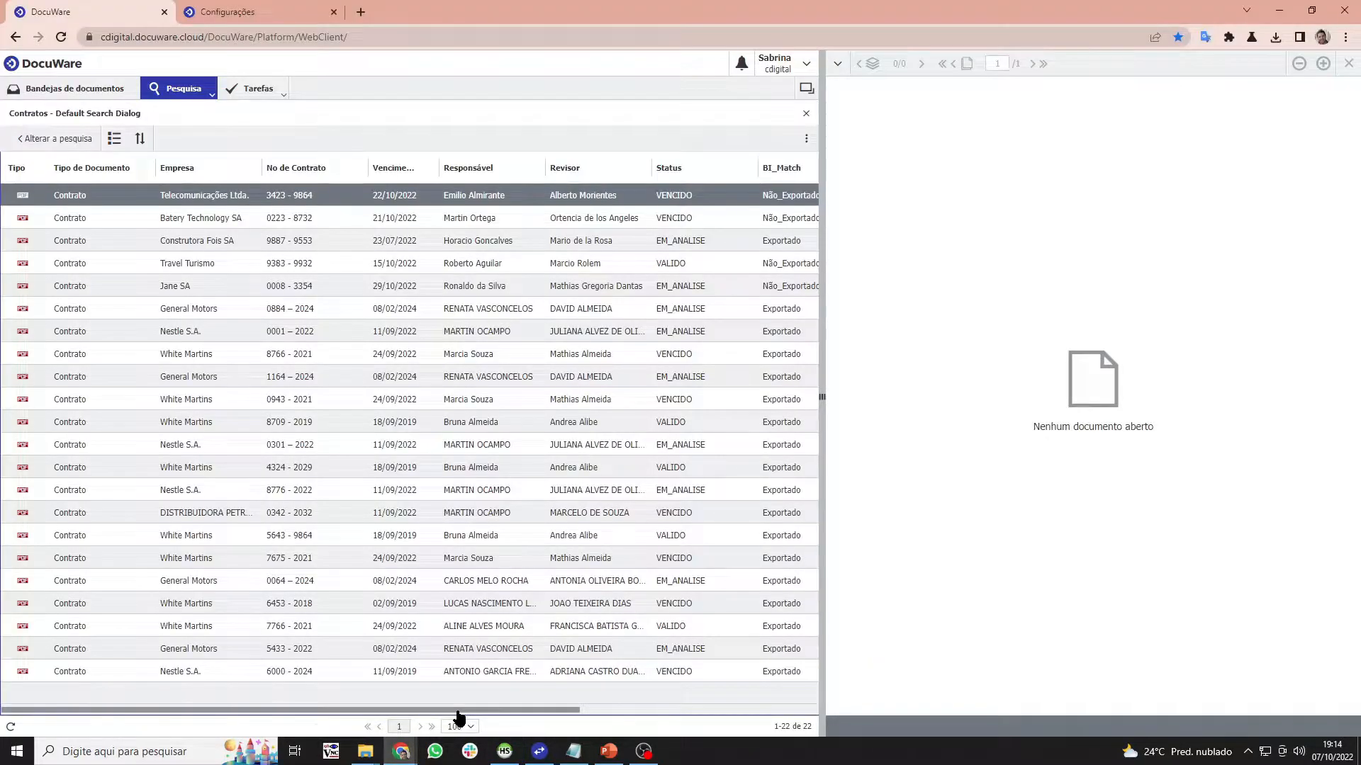
- Check and minimize the Local Data Connector and HeidiSQL, then go to the Configurações page
click(552, 755)
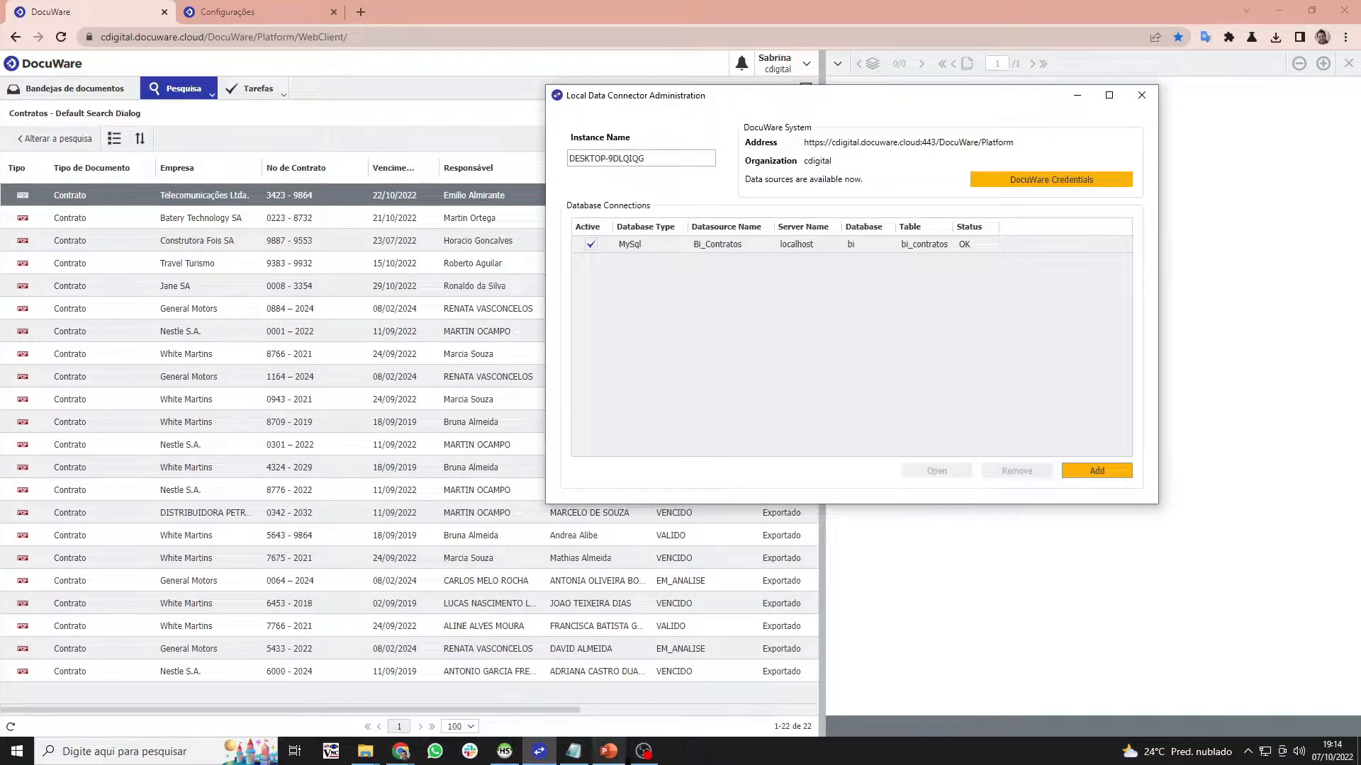
click(540, 751)
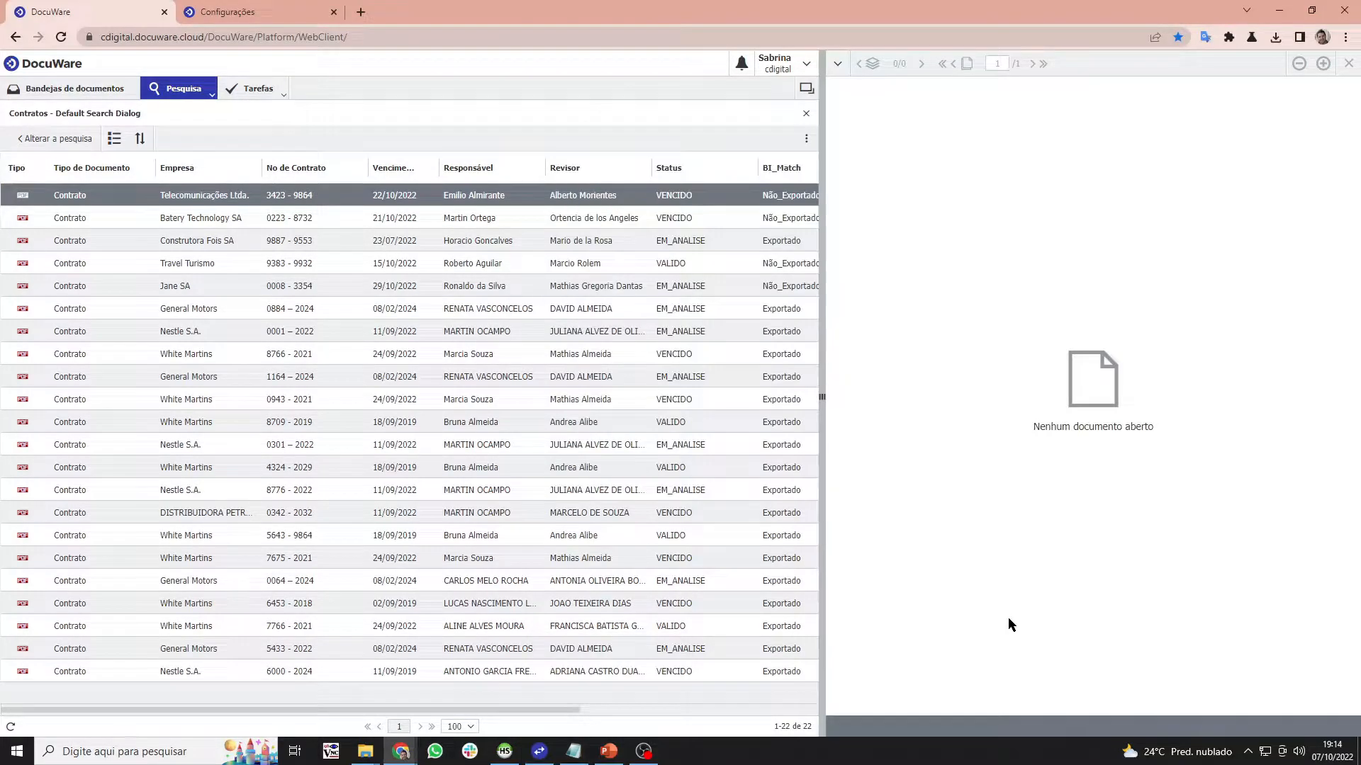
click(505, 751)
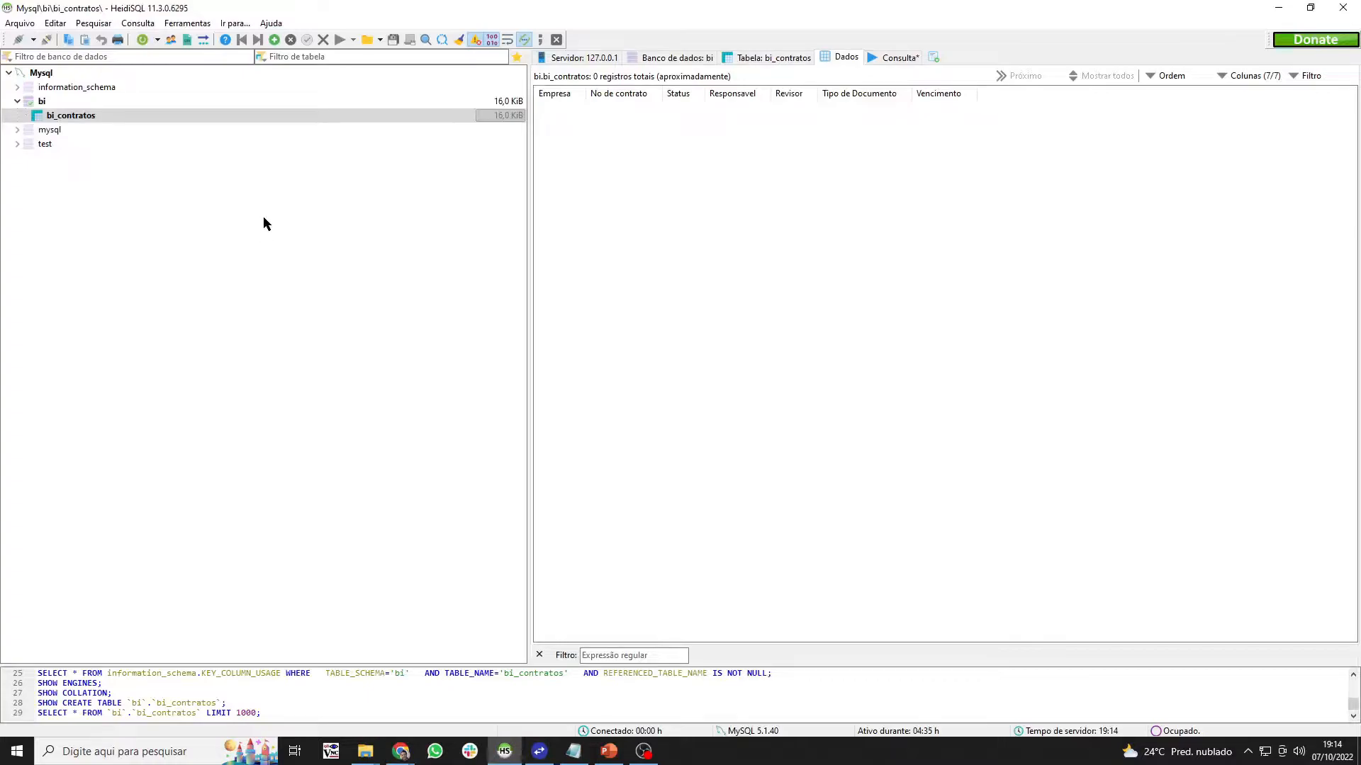
click(1278, 8)
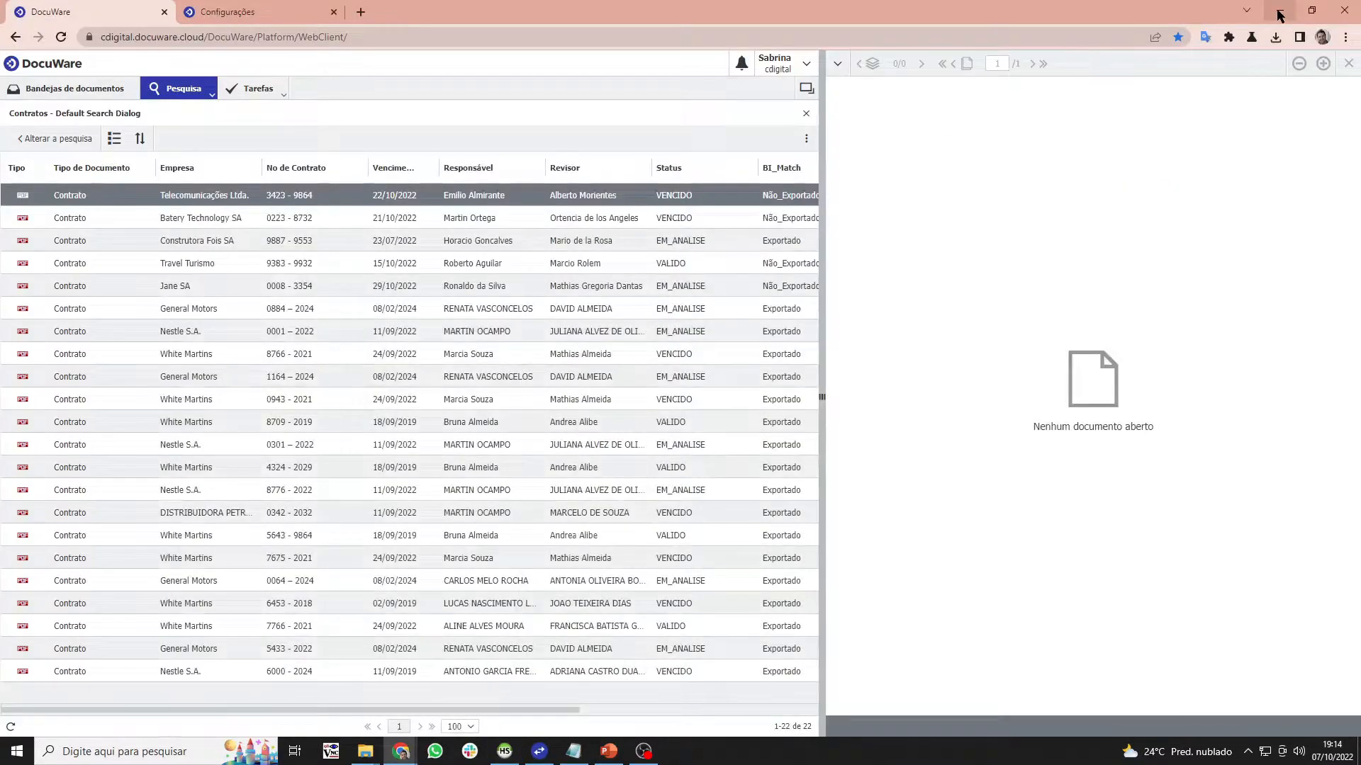
click(263, 11)
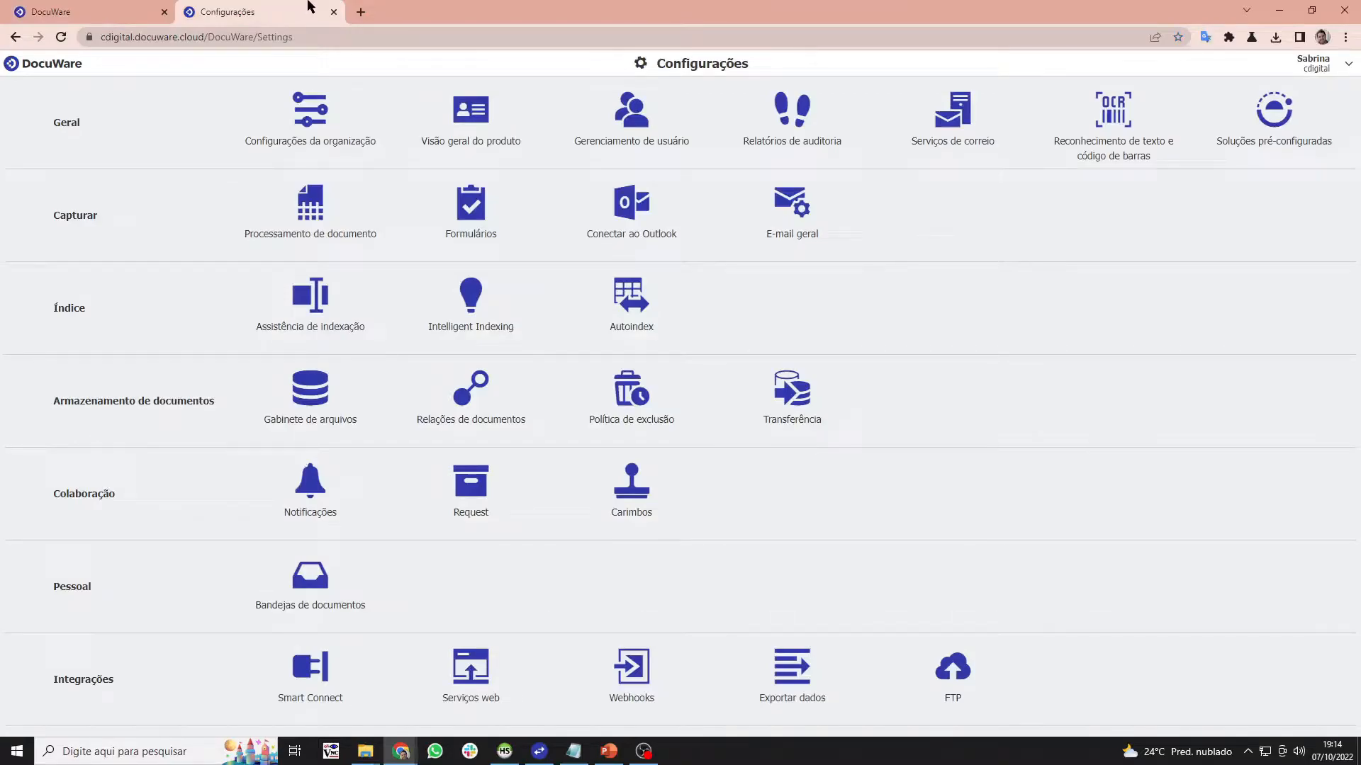
- Under Assistência de indexação, create a new external selection list, Lista de seleção 13
click(363, 309)
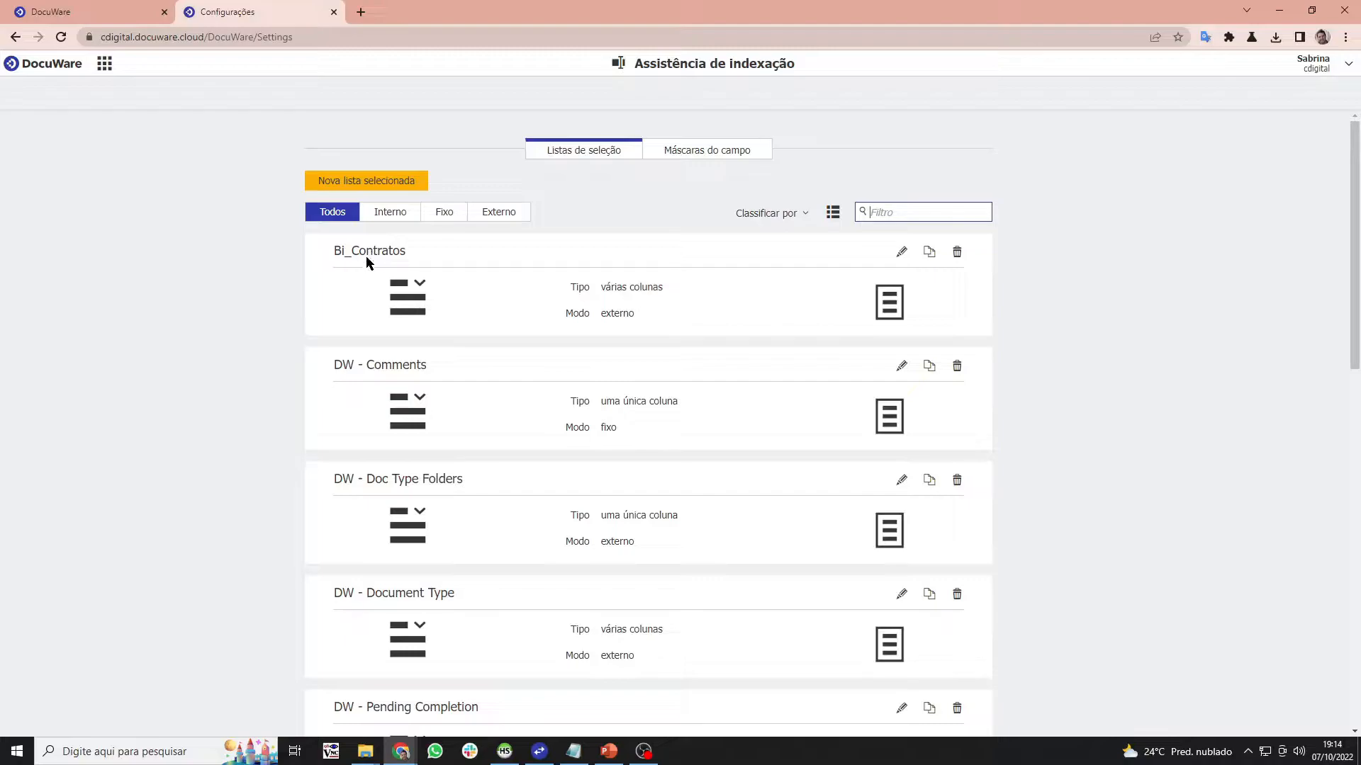
click(349, 182)
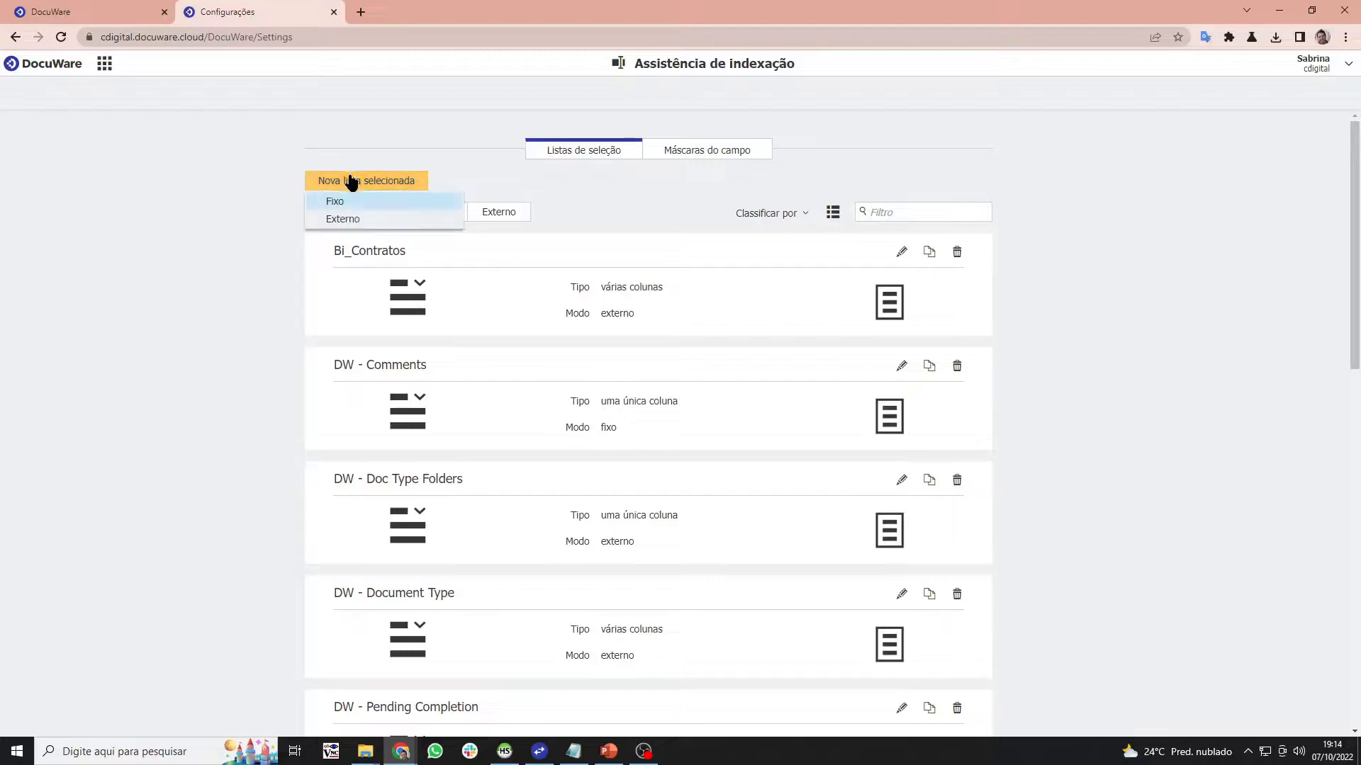
click(346, 221)
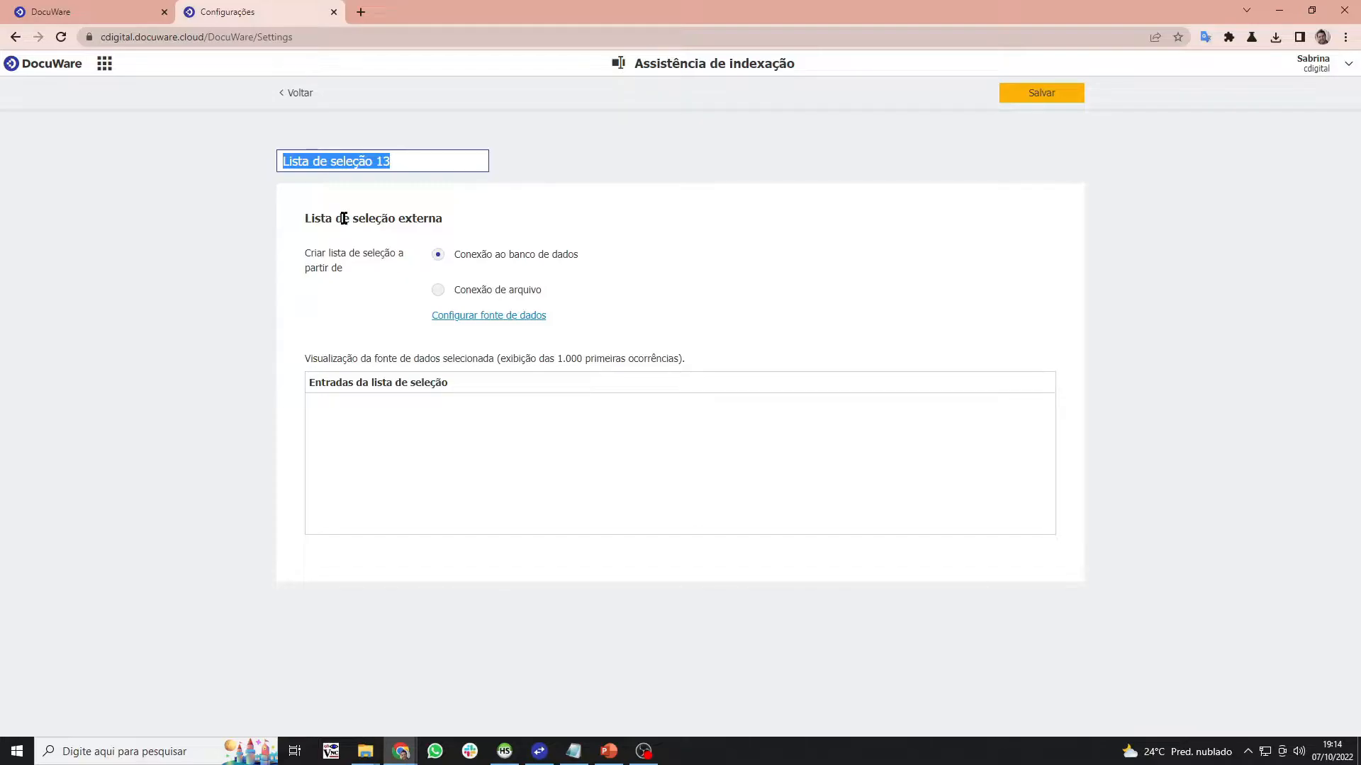
- Try setting a local data connection as the list's source, check the Local Data Connector, then cancel
click(506, 264)
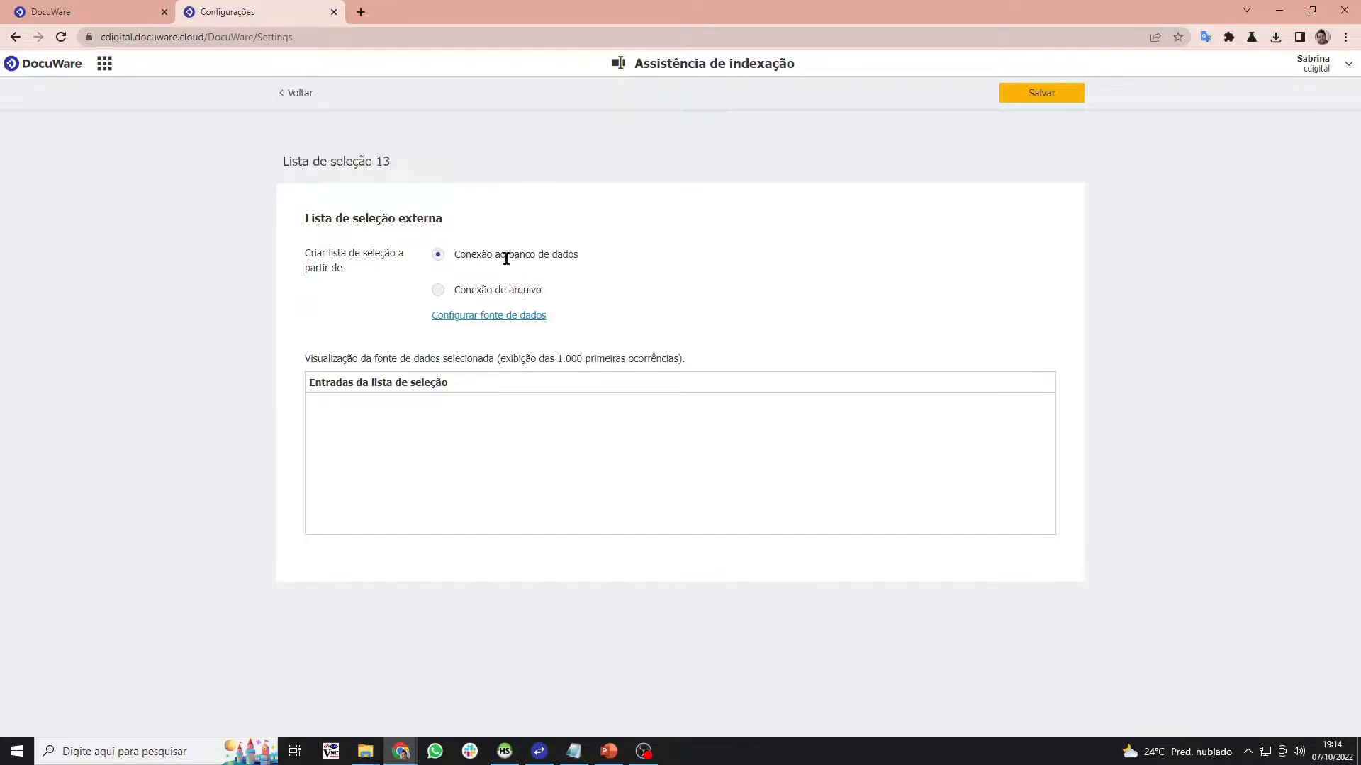
click(506, 317)
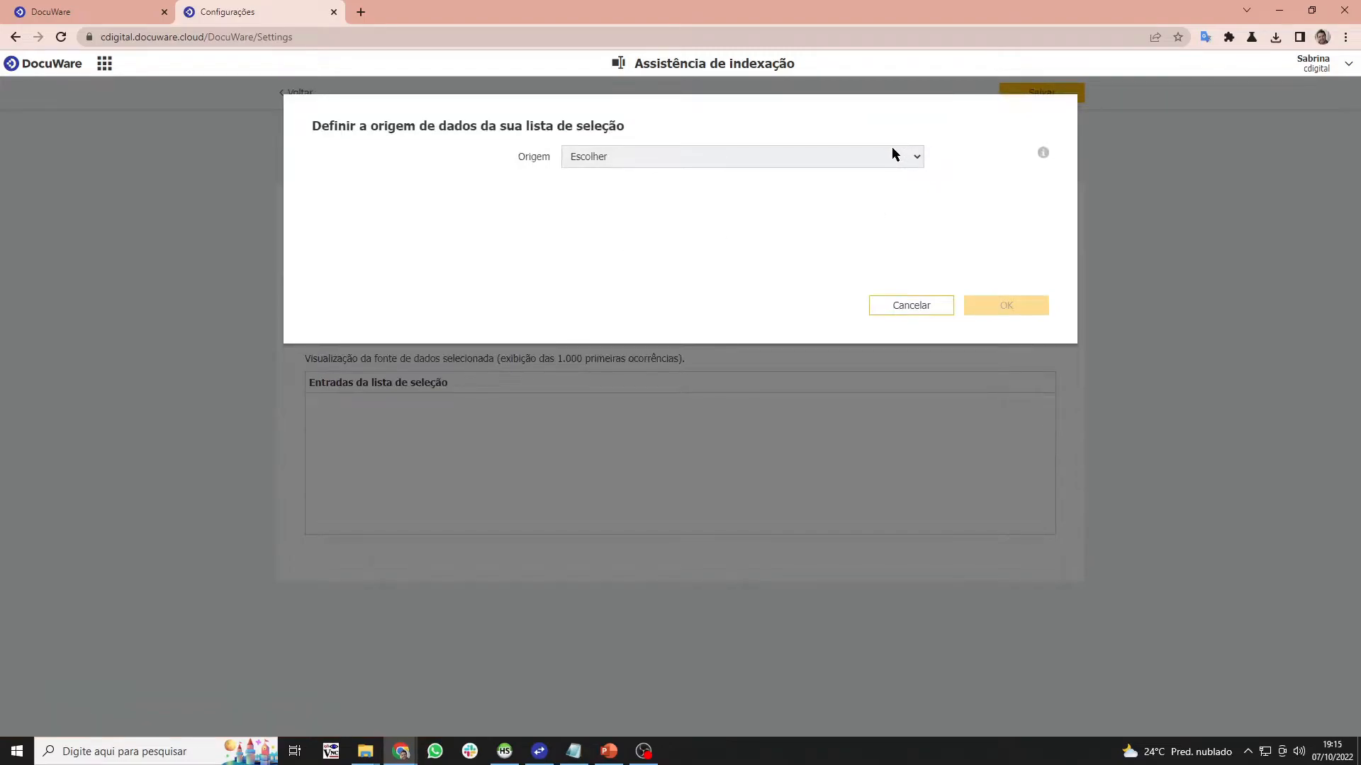
click(892, 150)
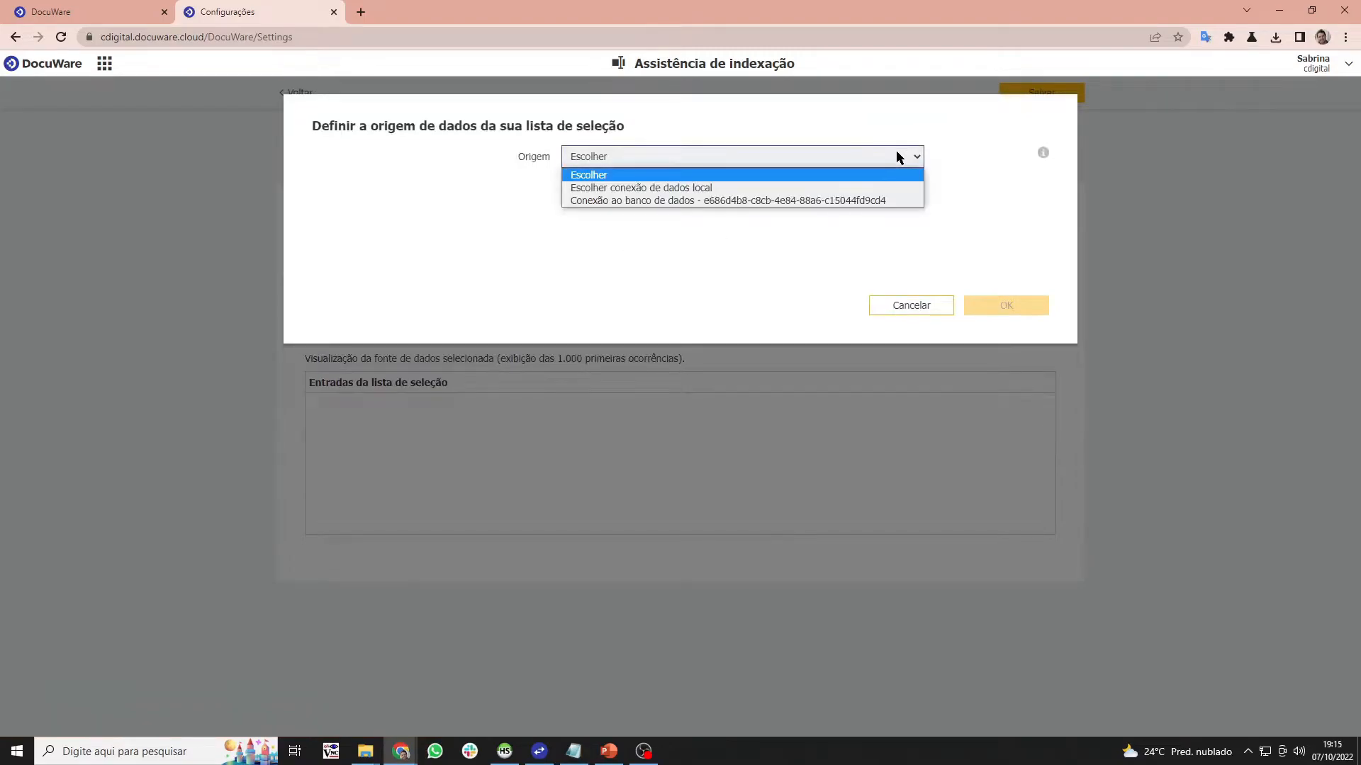
click(868, 187)
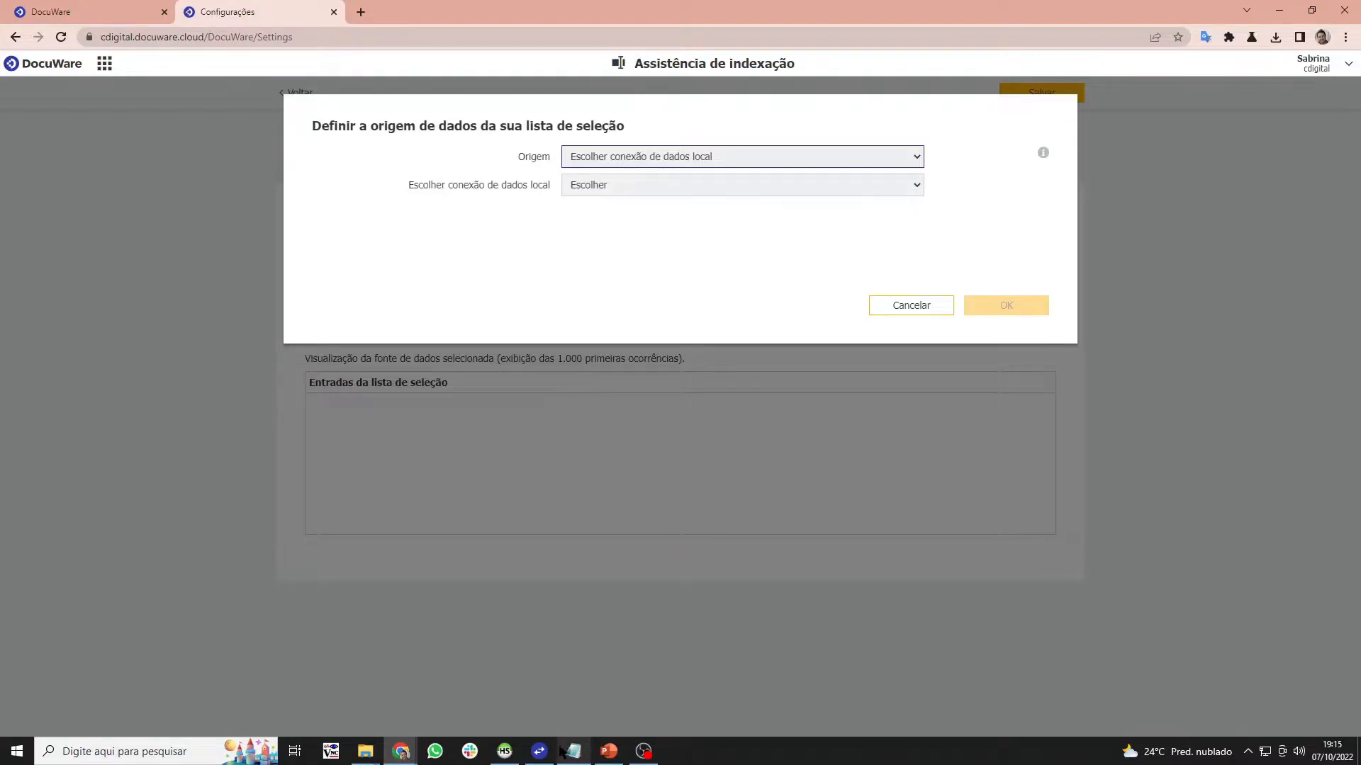
click(738, 181)
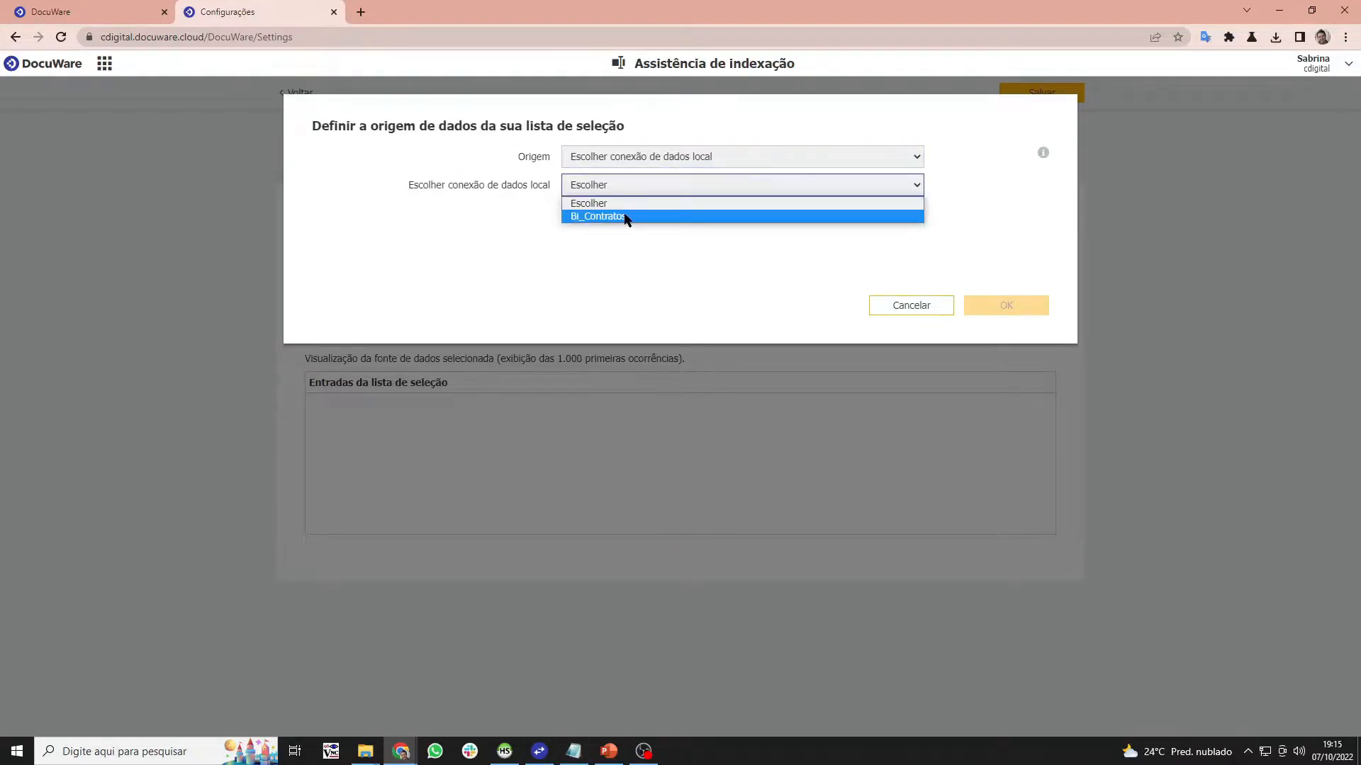
click(540, 751)
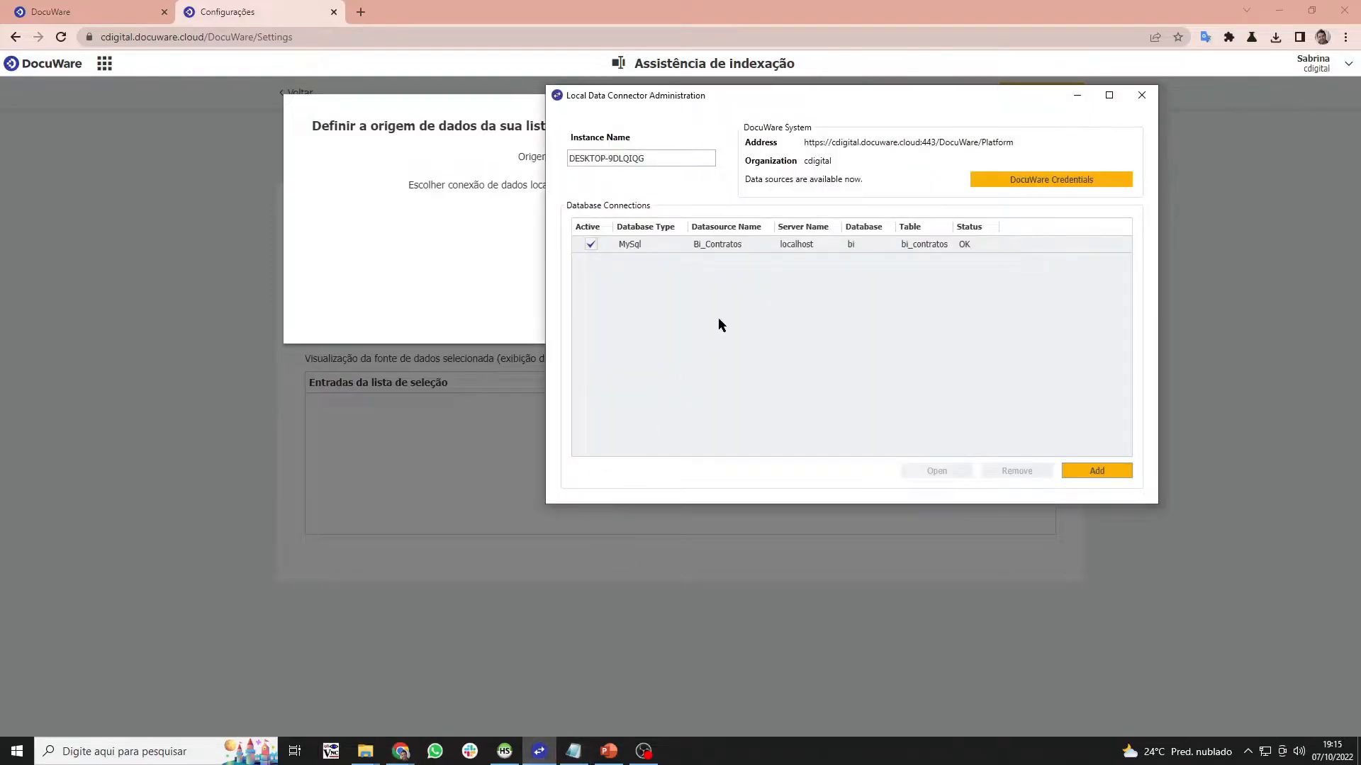
click(1141, 95)
click(708, 185)
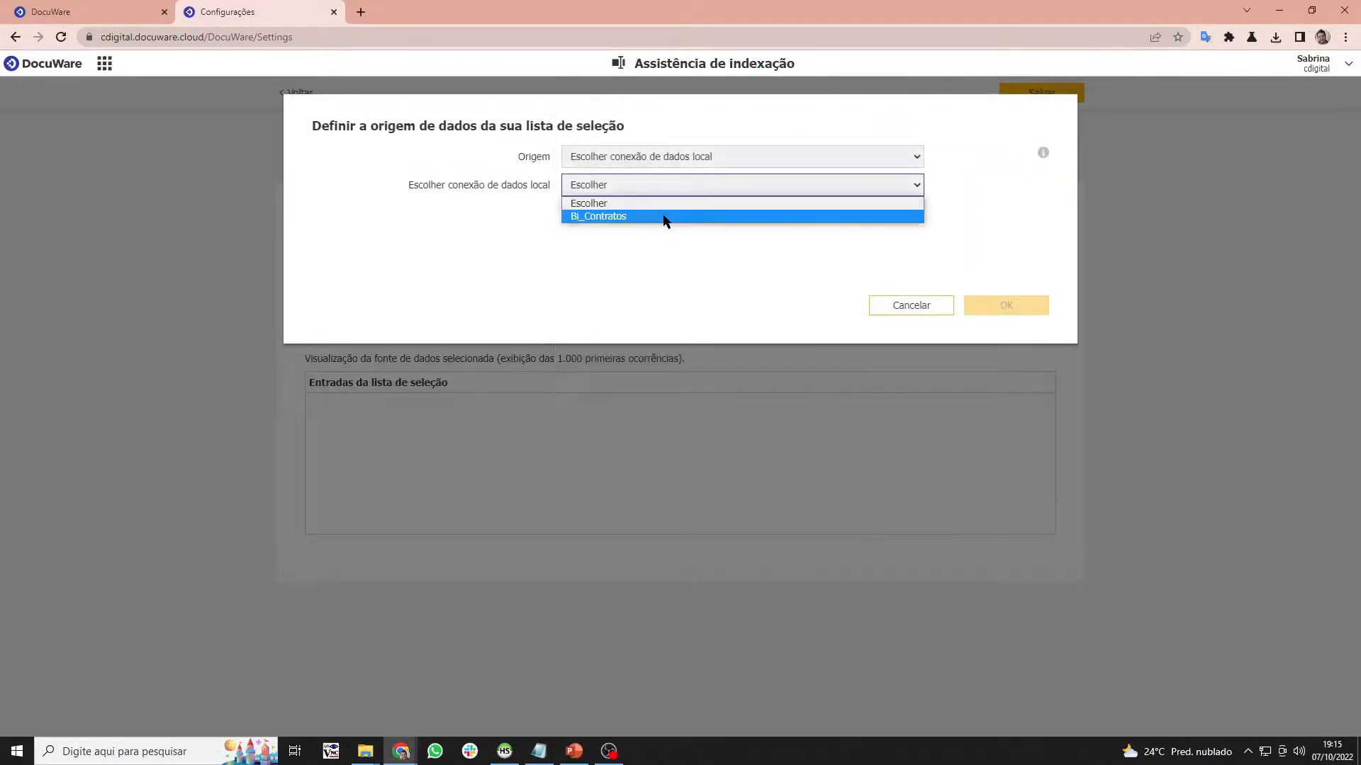
click(907, 305)
click(907, 305)
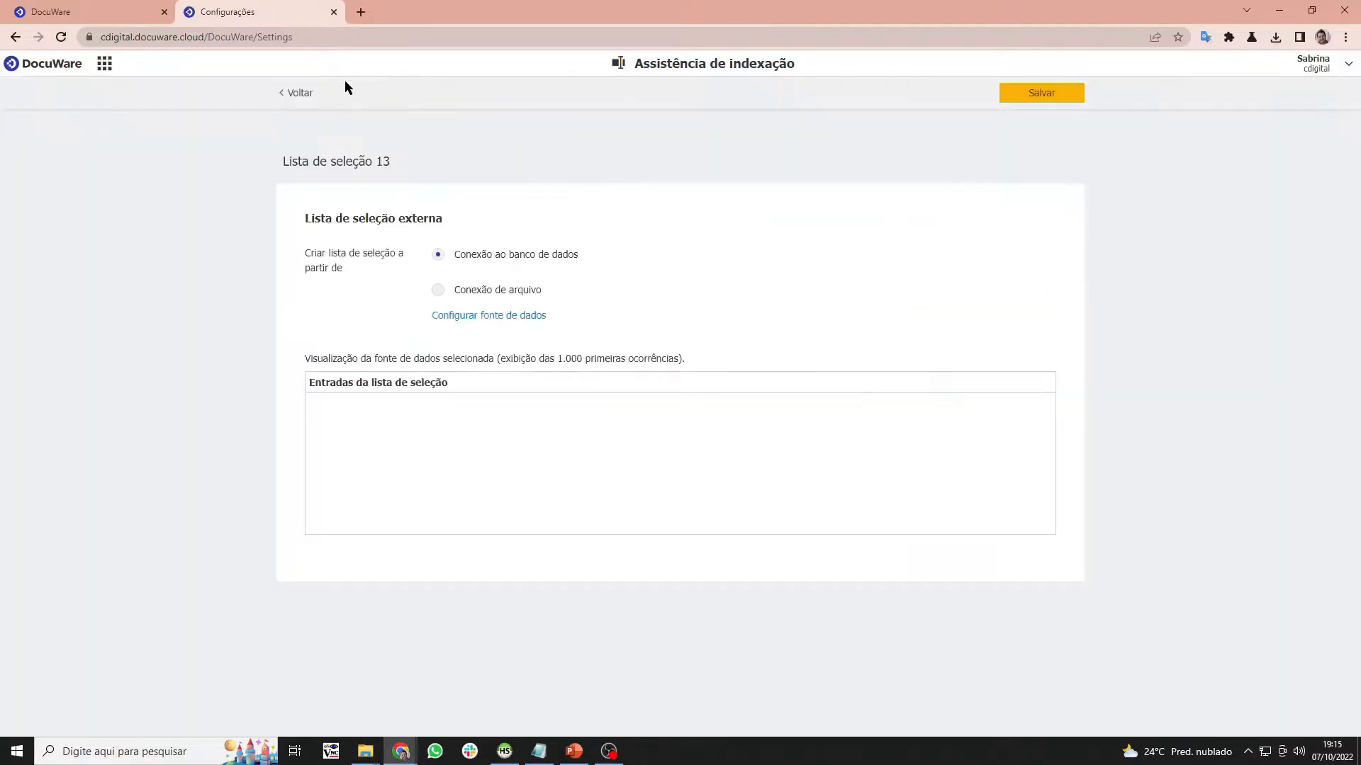
- Leave the selection list editor without saving Lista de seleção 13
click(297, 94)
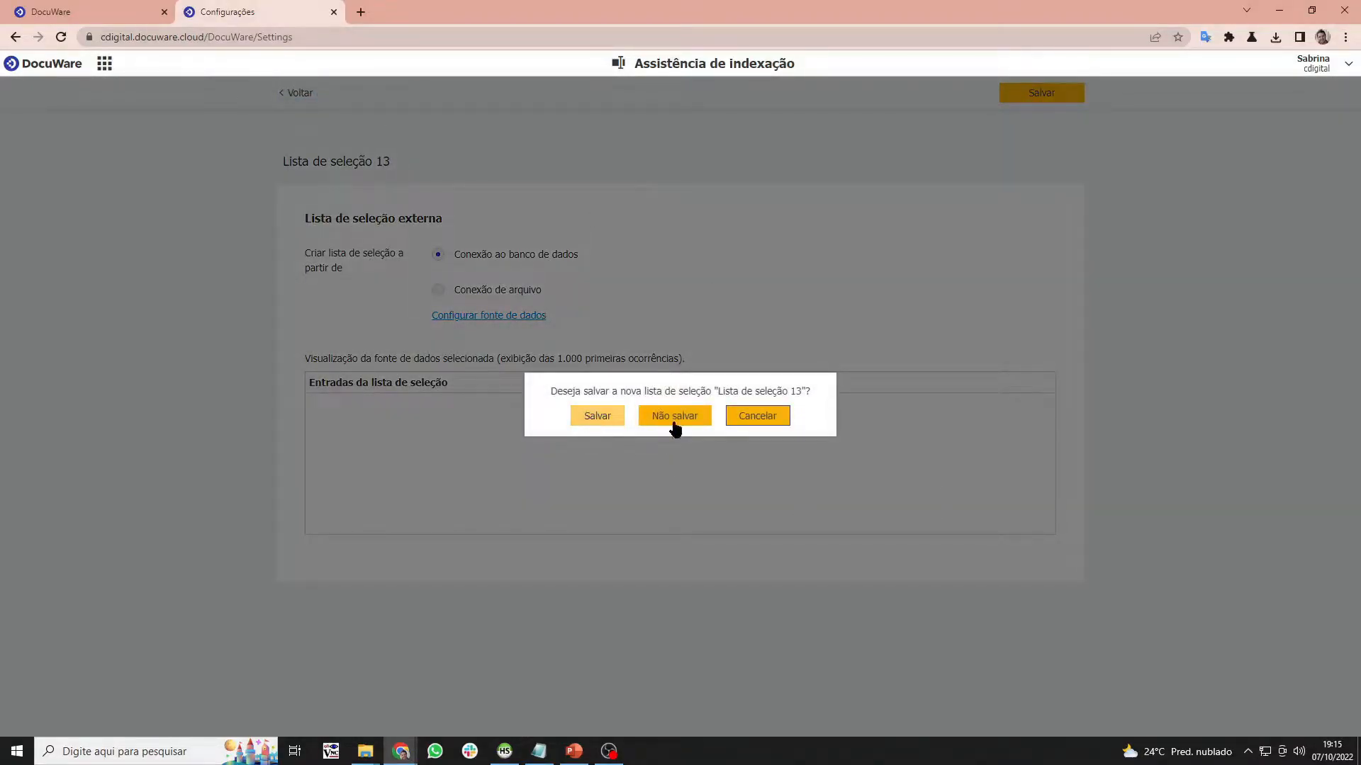
click(777, 417)
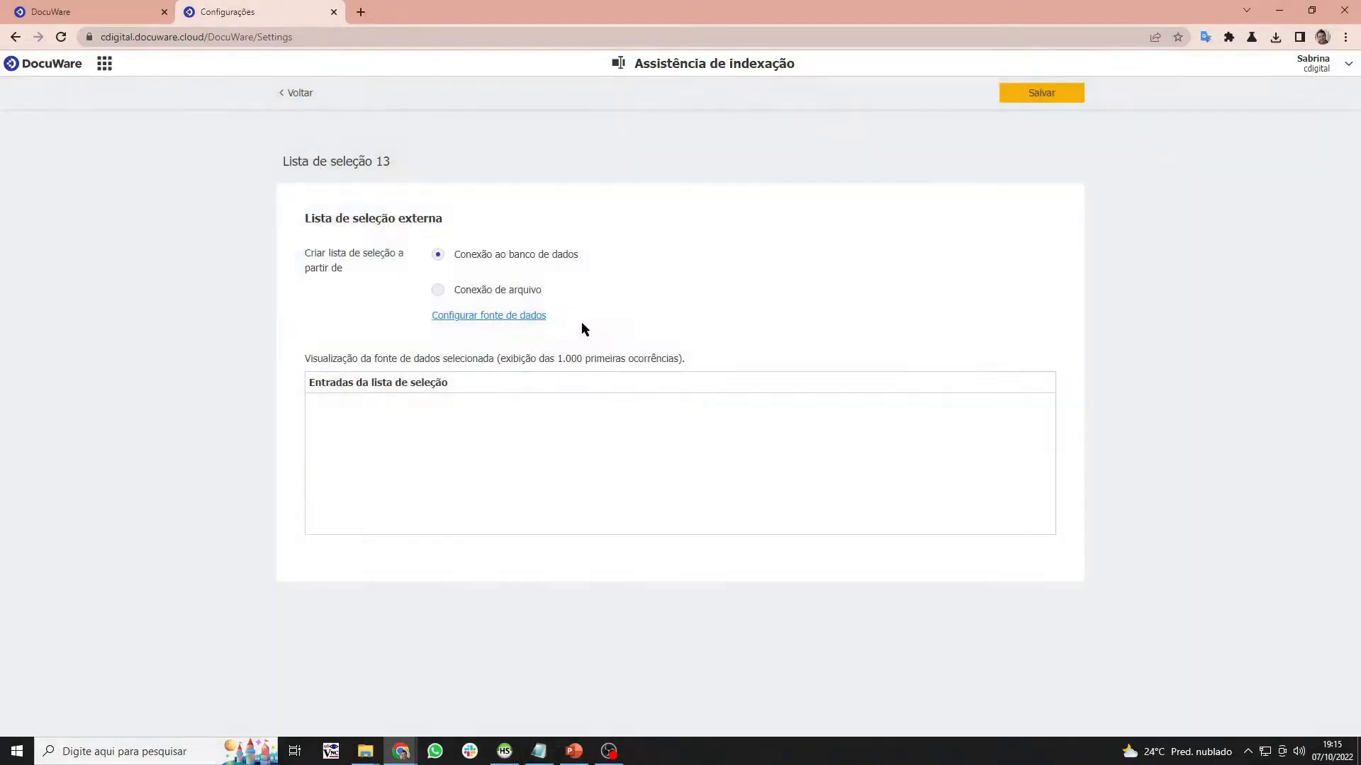
click(310, 100)
click(682, 415)
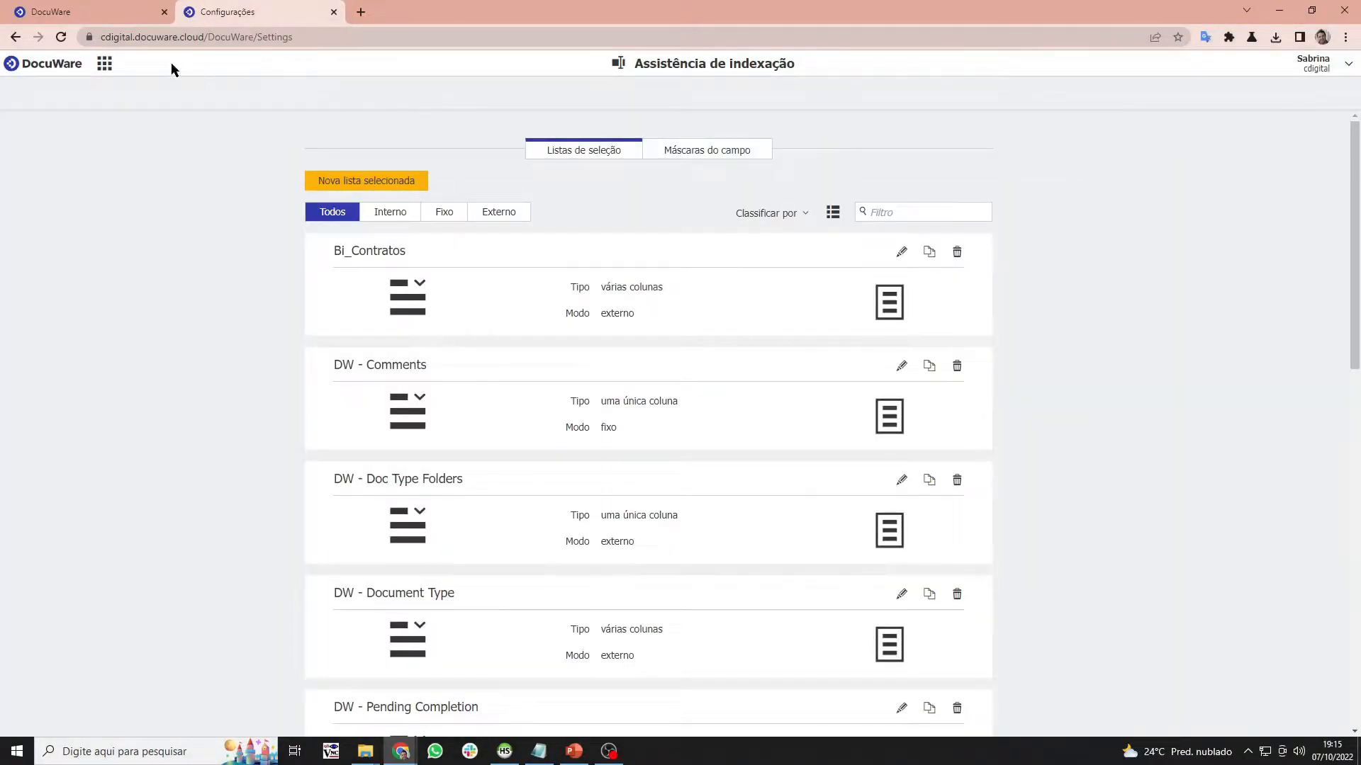
- Open the Autoindex jobs page showing BI_Agendado, BI_Evento_Index and bi, briefly checking Contratos results
click(99, 66)
click(638, 314)
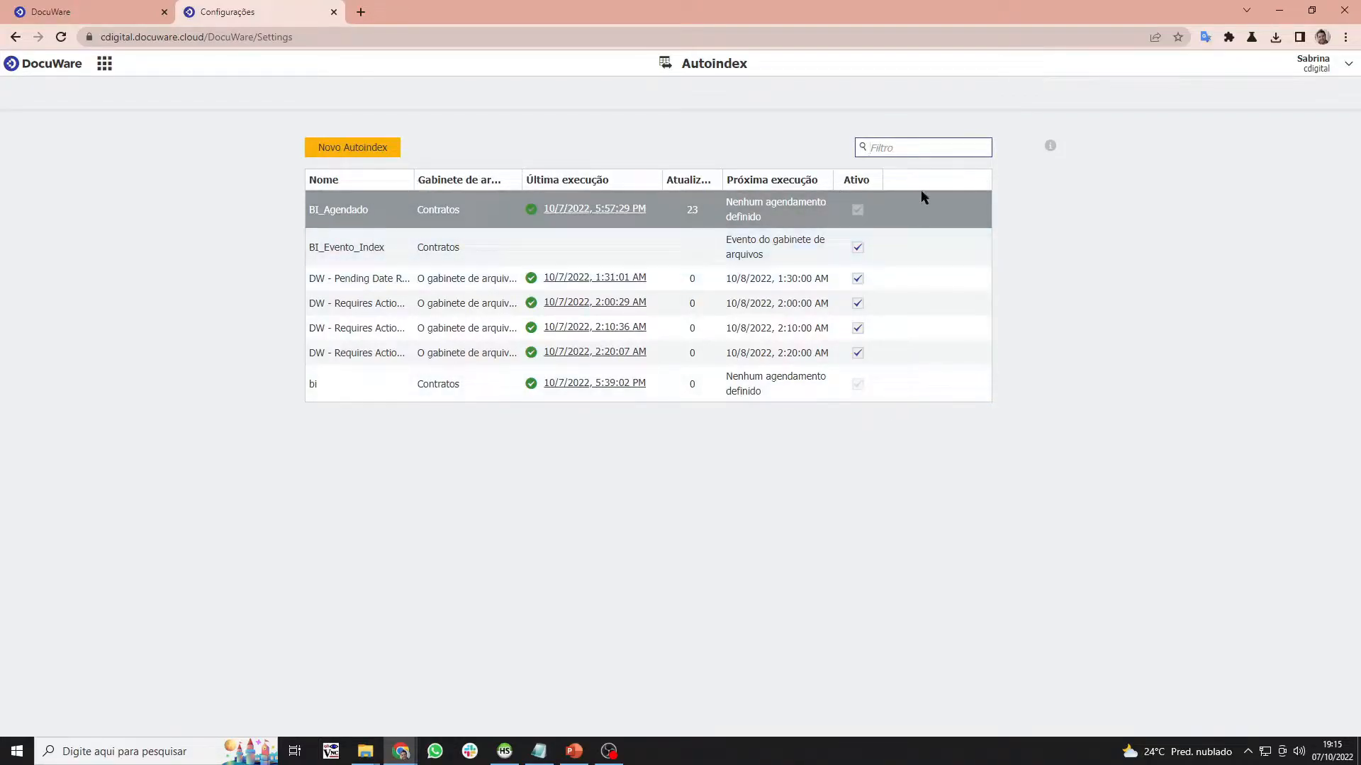
mouse_move(902, 206)
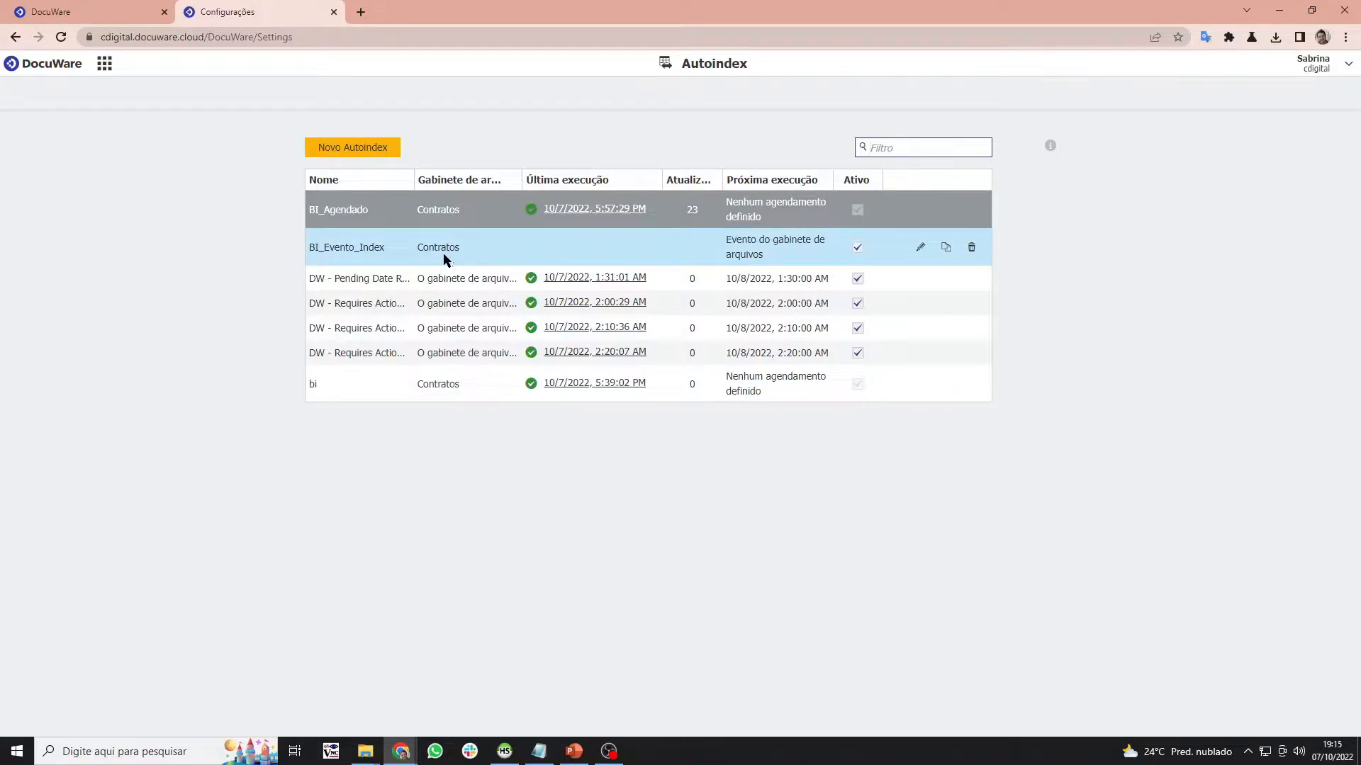
click(25, 13)
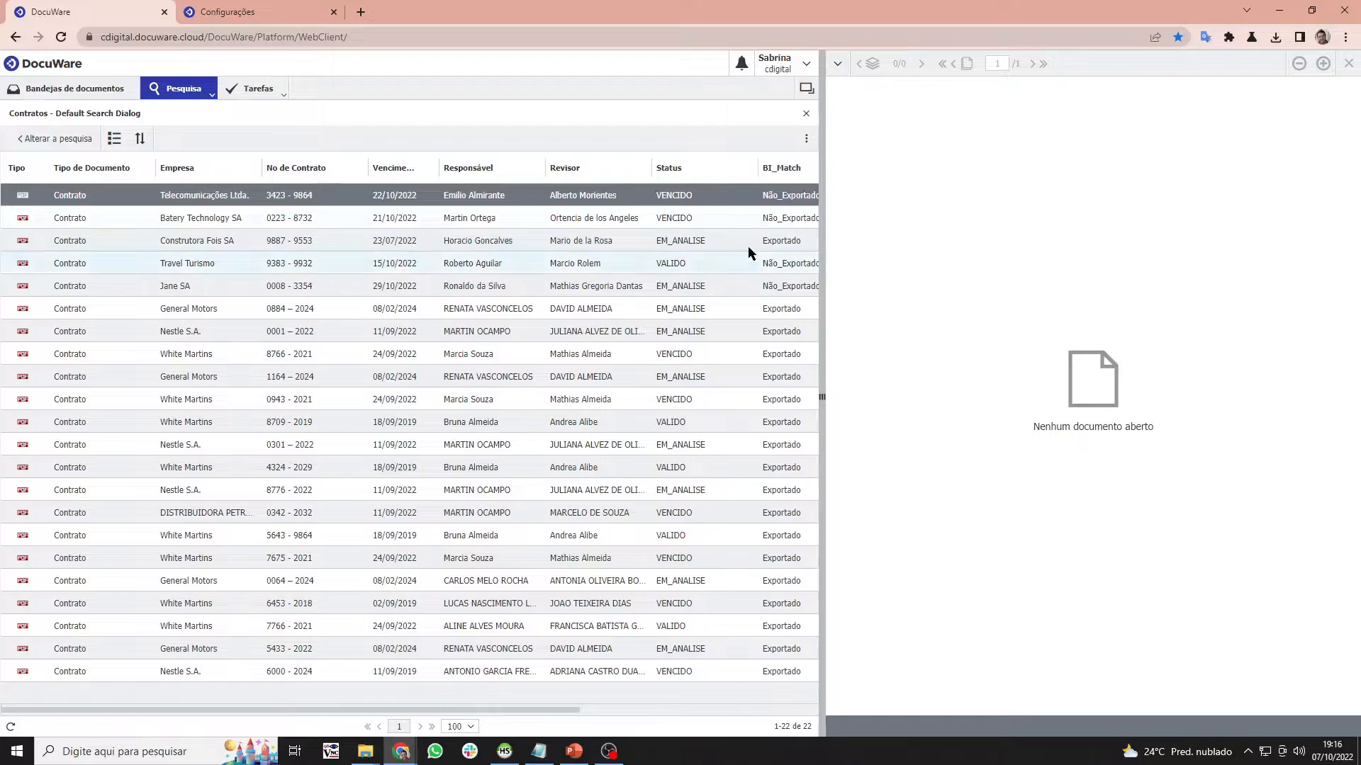
click(249, 13)
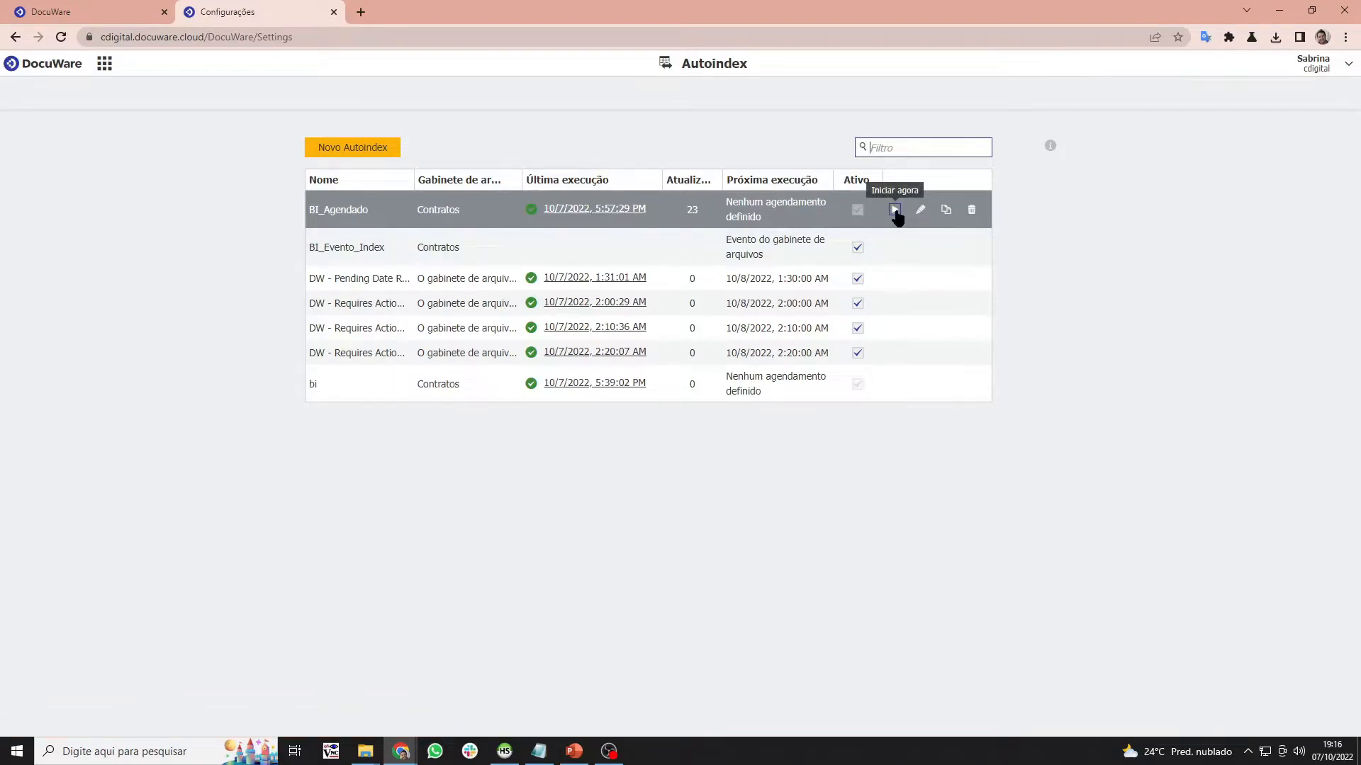
- Review BI_Agendado's schedule, leaving it at Nunca, and return to the job list
click(923, 208)
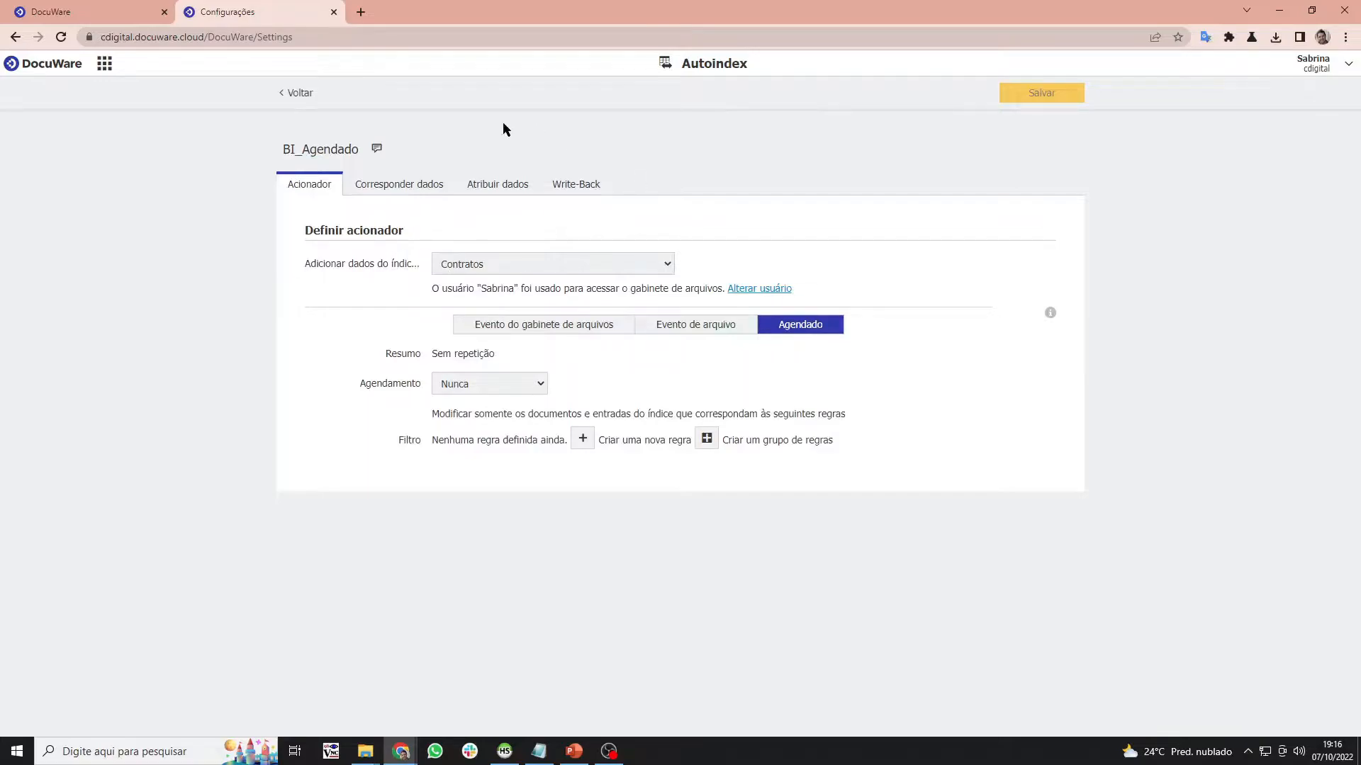
click(464, 391)
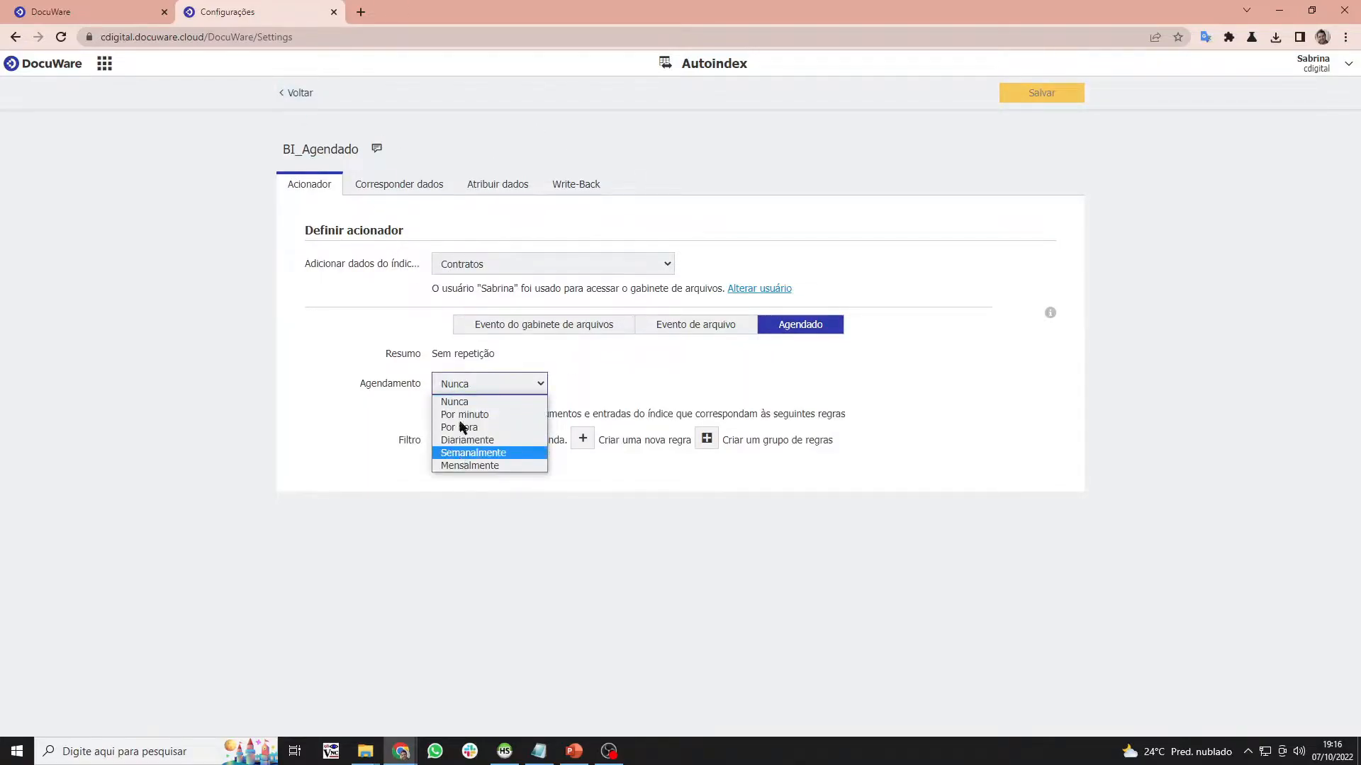
click(459, 402)
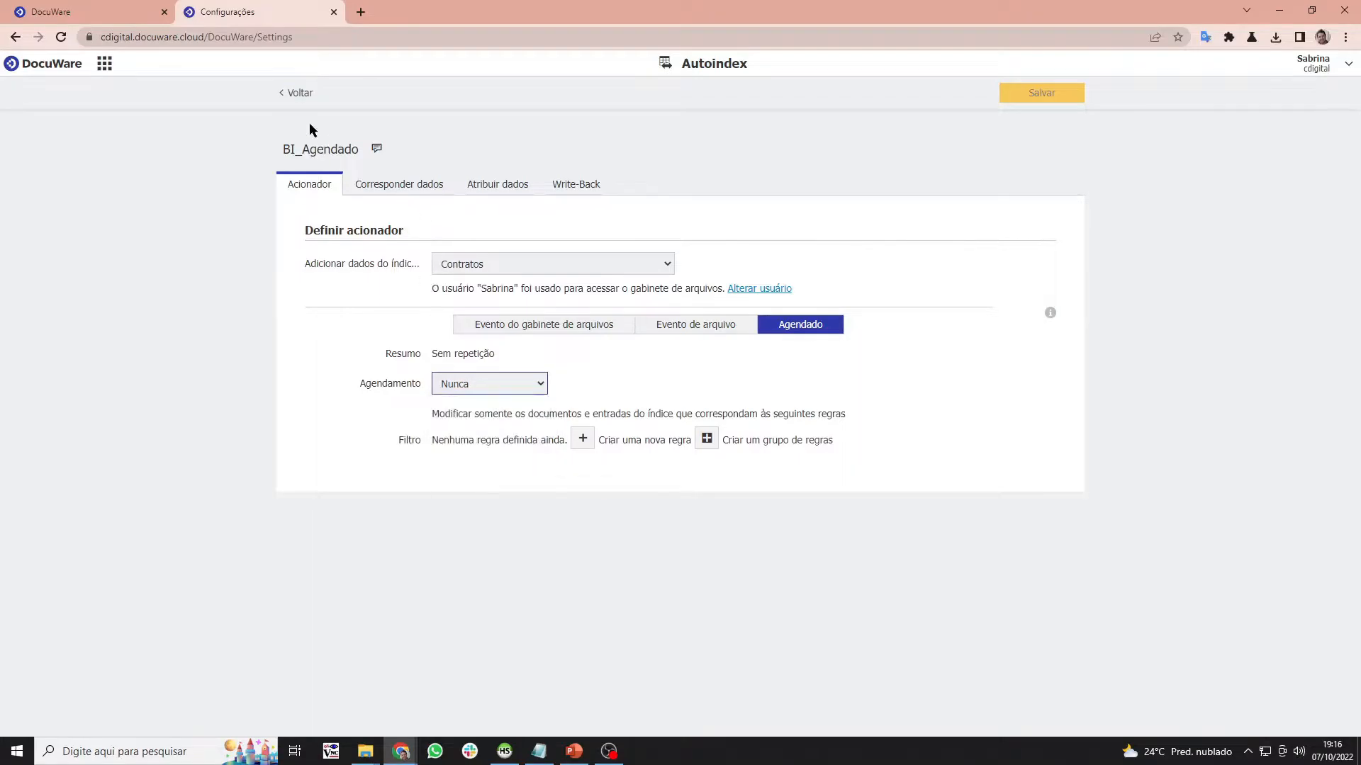
click(301, 94)
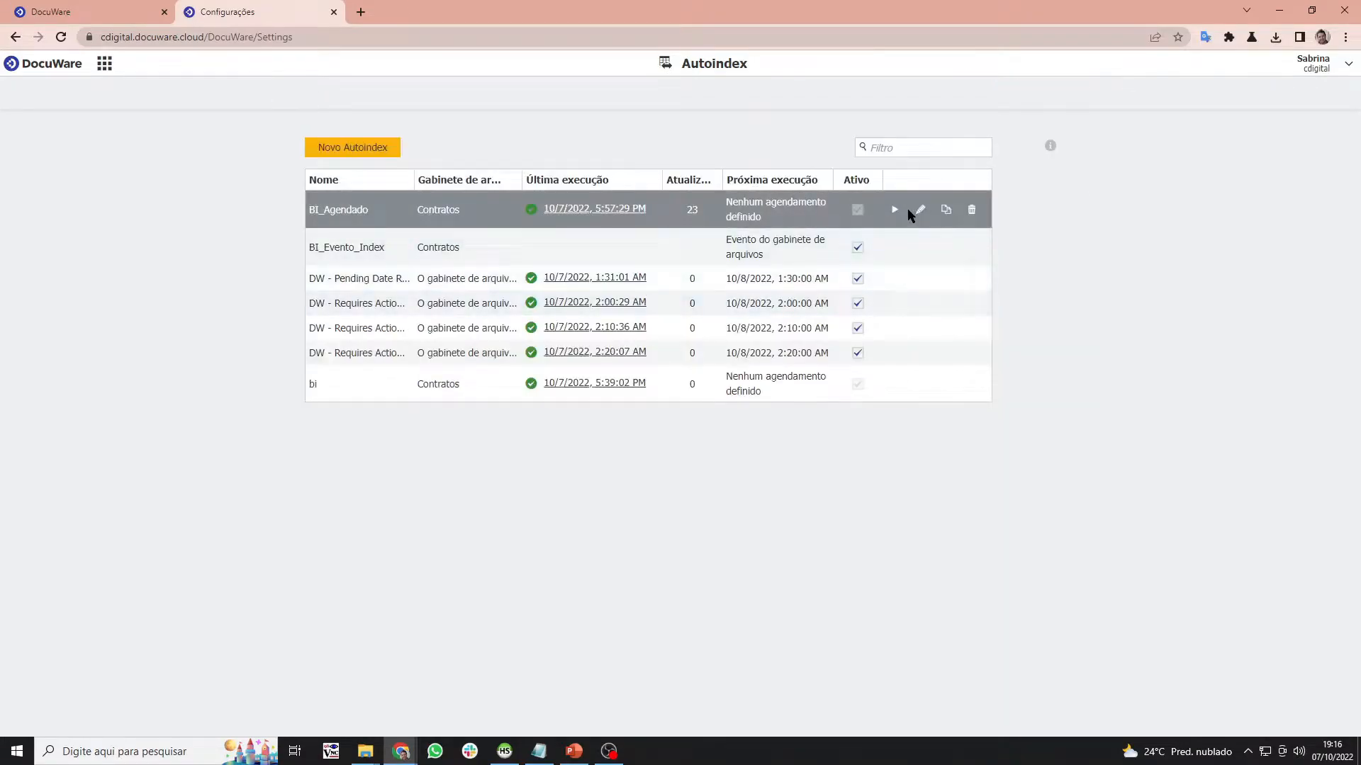
- Run BI_Agendado immediately with Iniciar agora and confirm processing the documents
click(895, 208)
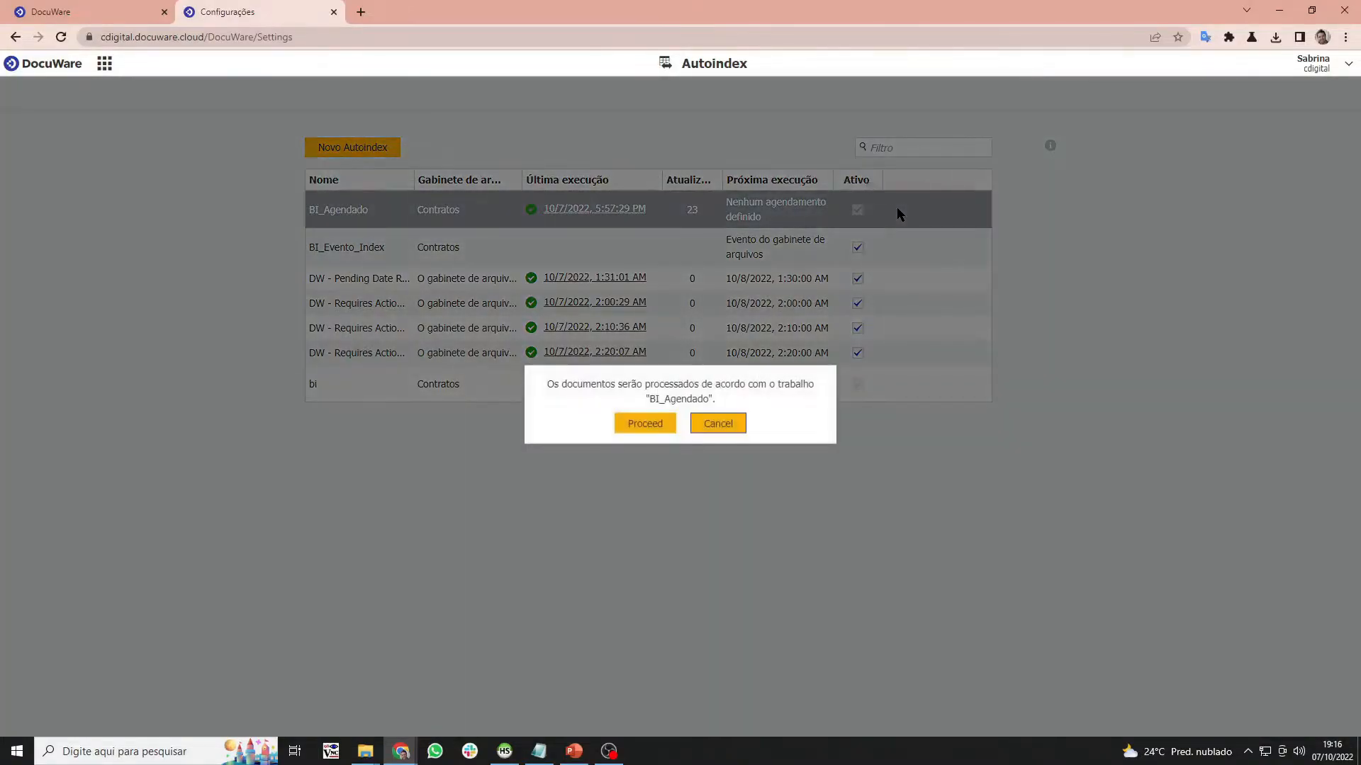
click(643, 425)
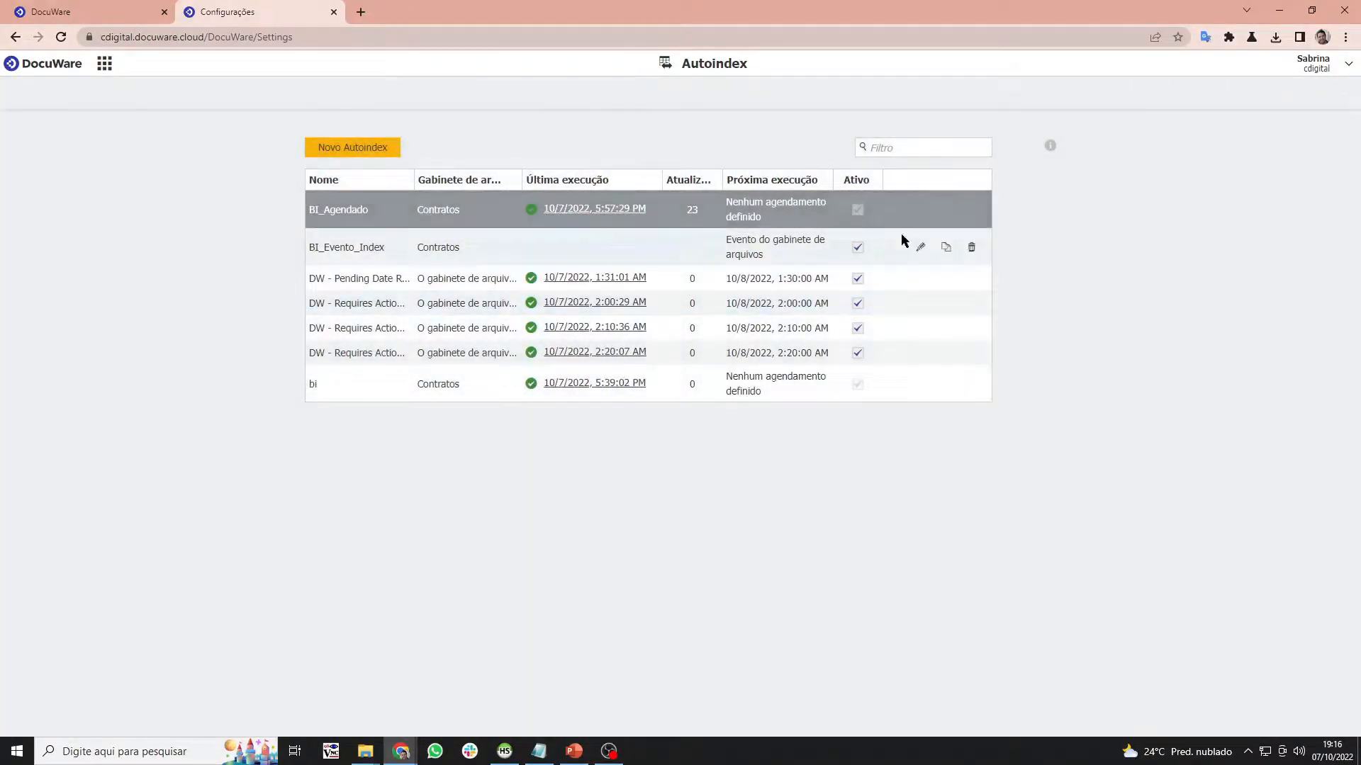
click(895, 209)
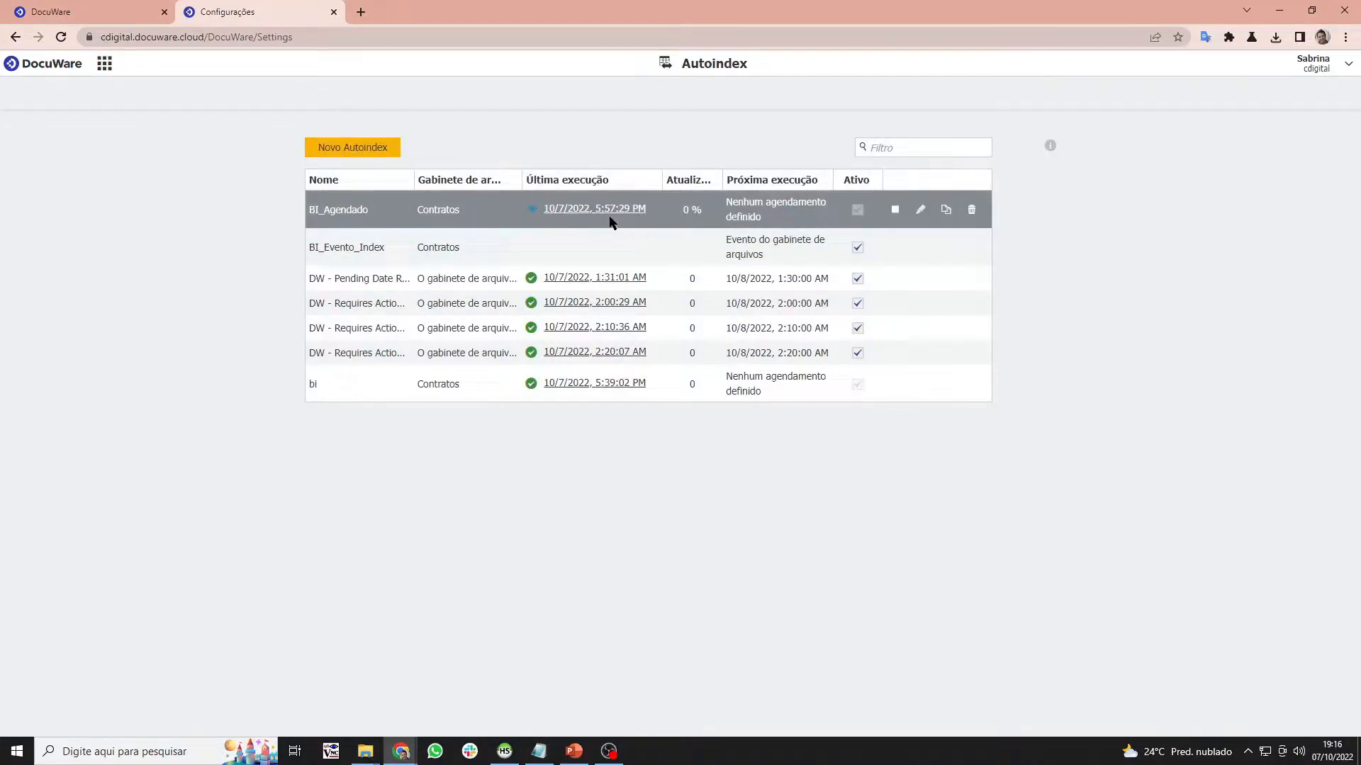
click(504, 751)
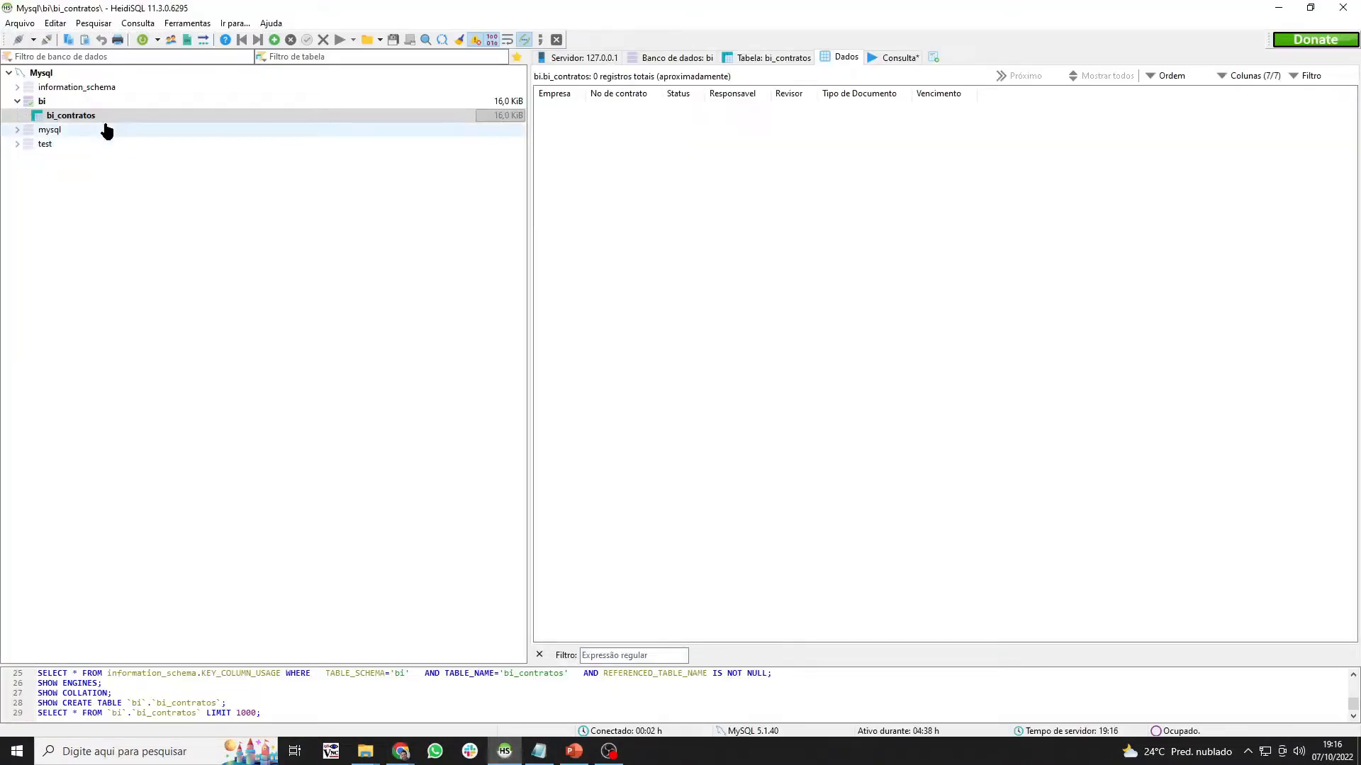
- Refresh bi_contratos four times with Atualizar until it lists 22 records, then return to DocuWare
right_click(102, 119)
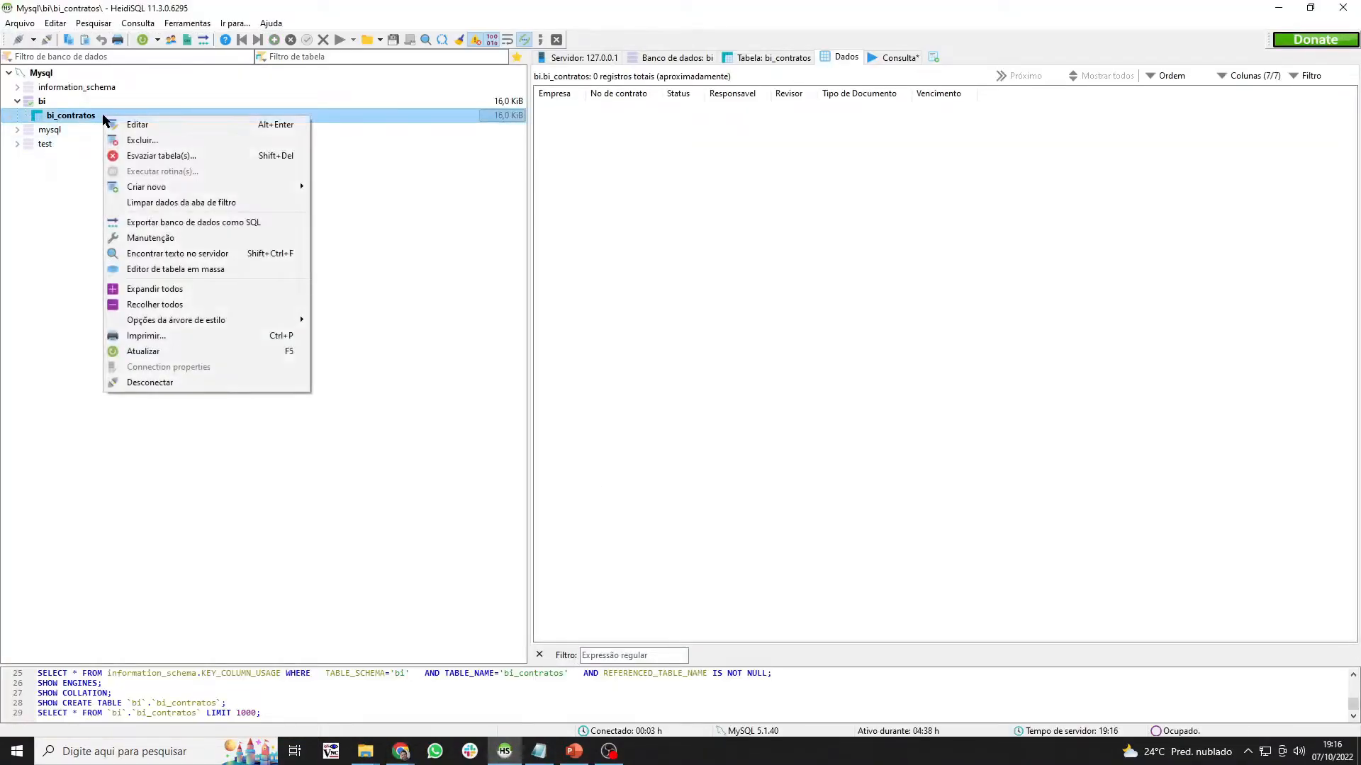
click(149, 351)
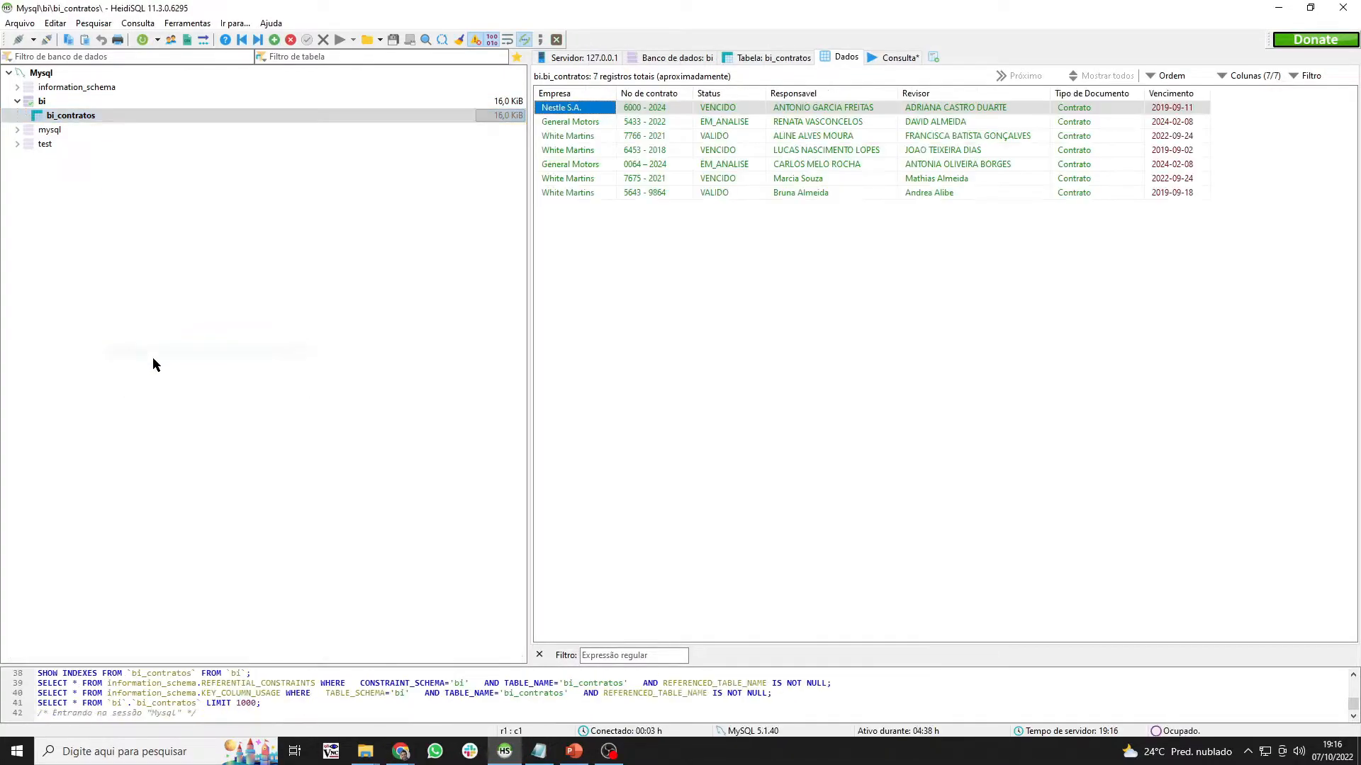
right_click(121, 115)
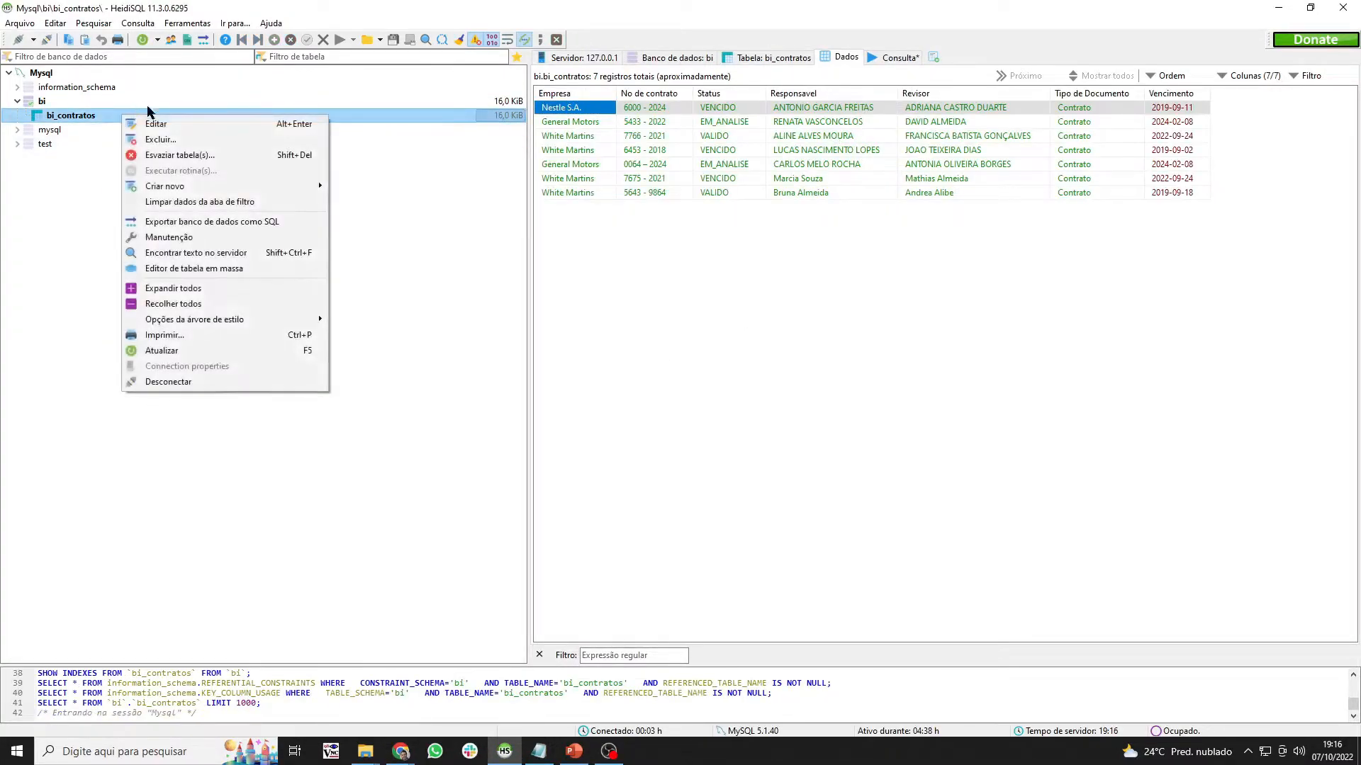
click(187, 351)
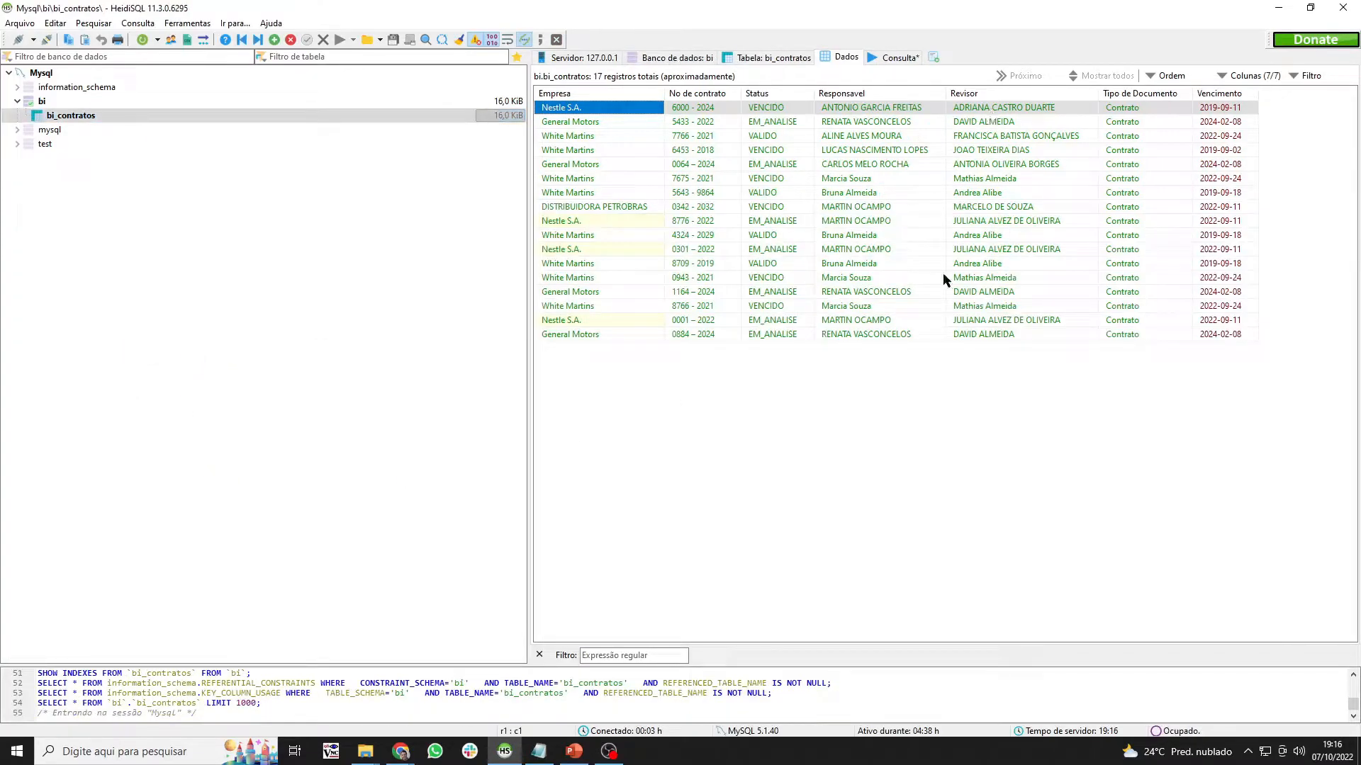
right_click(135, 116)
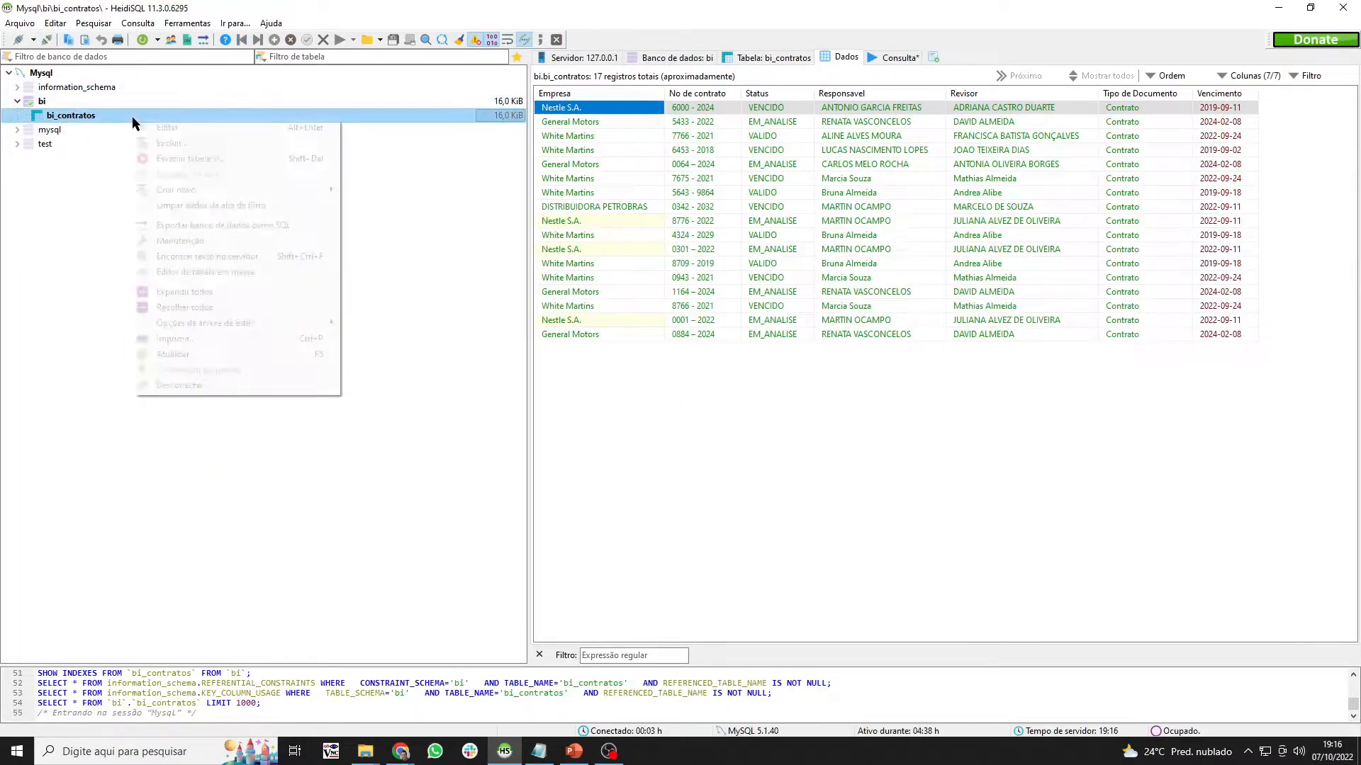
click(203, 355)
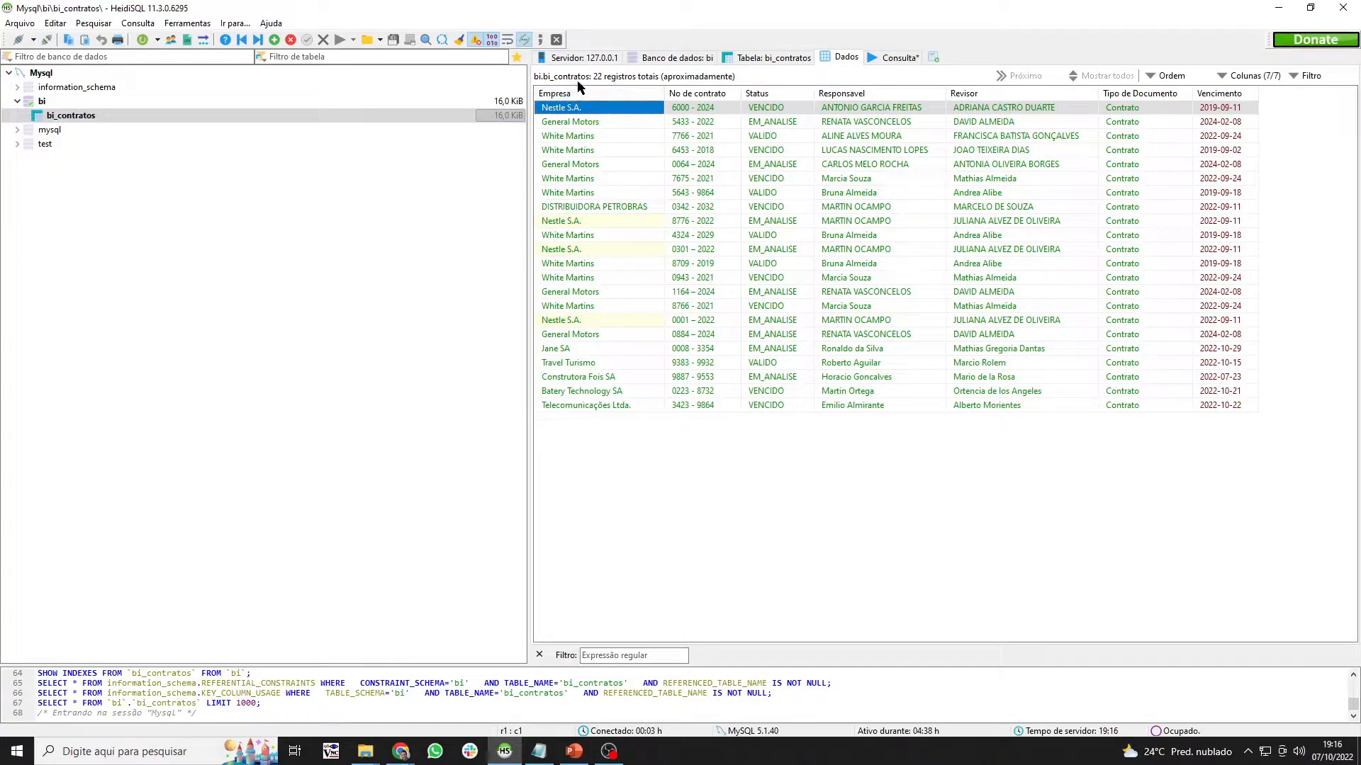
right_click(87, 116)
click(131, 355)
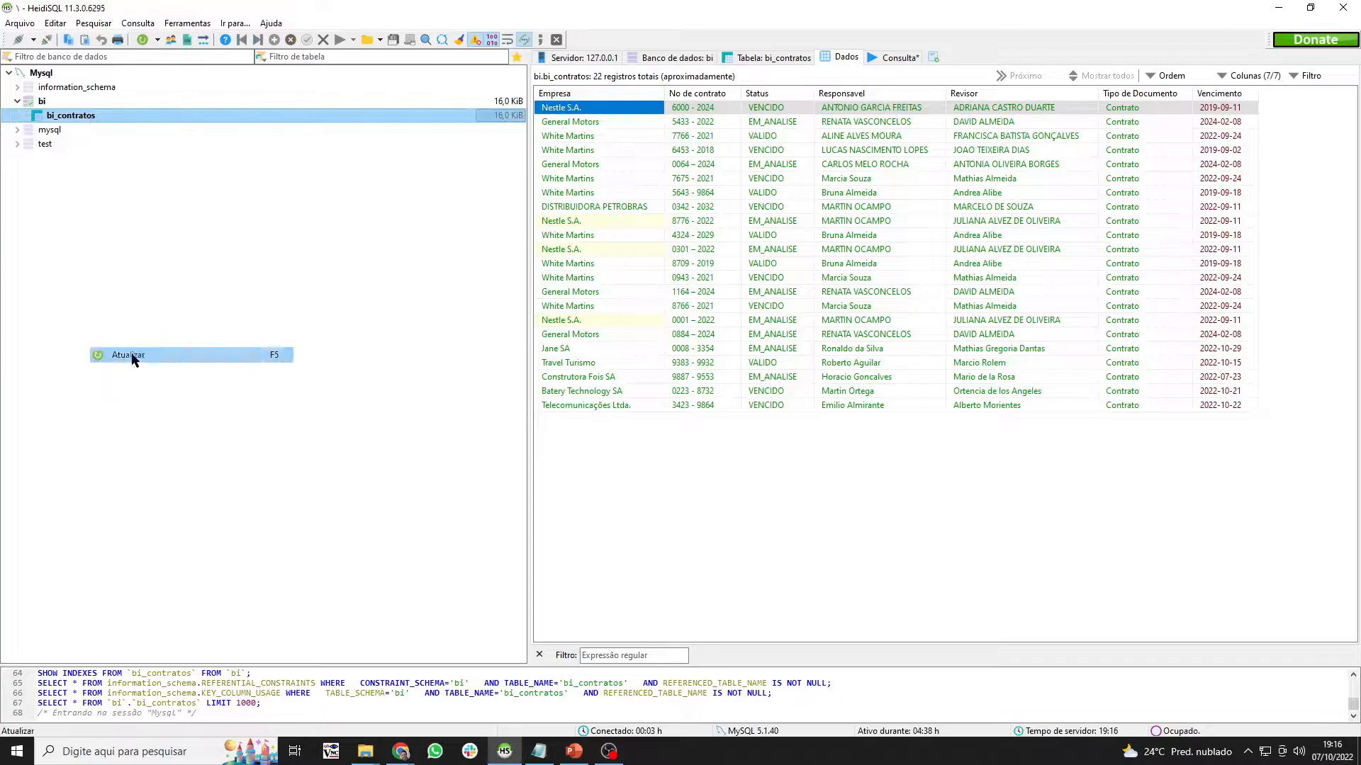
mouse_move(417, 756)
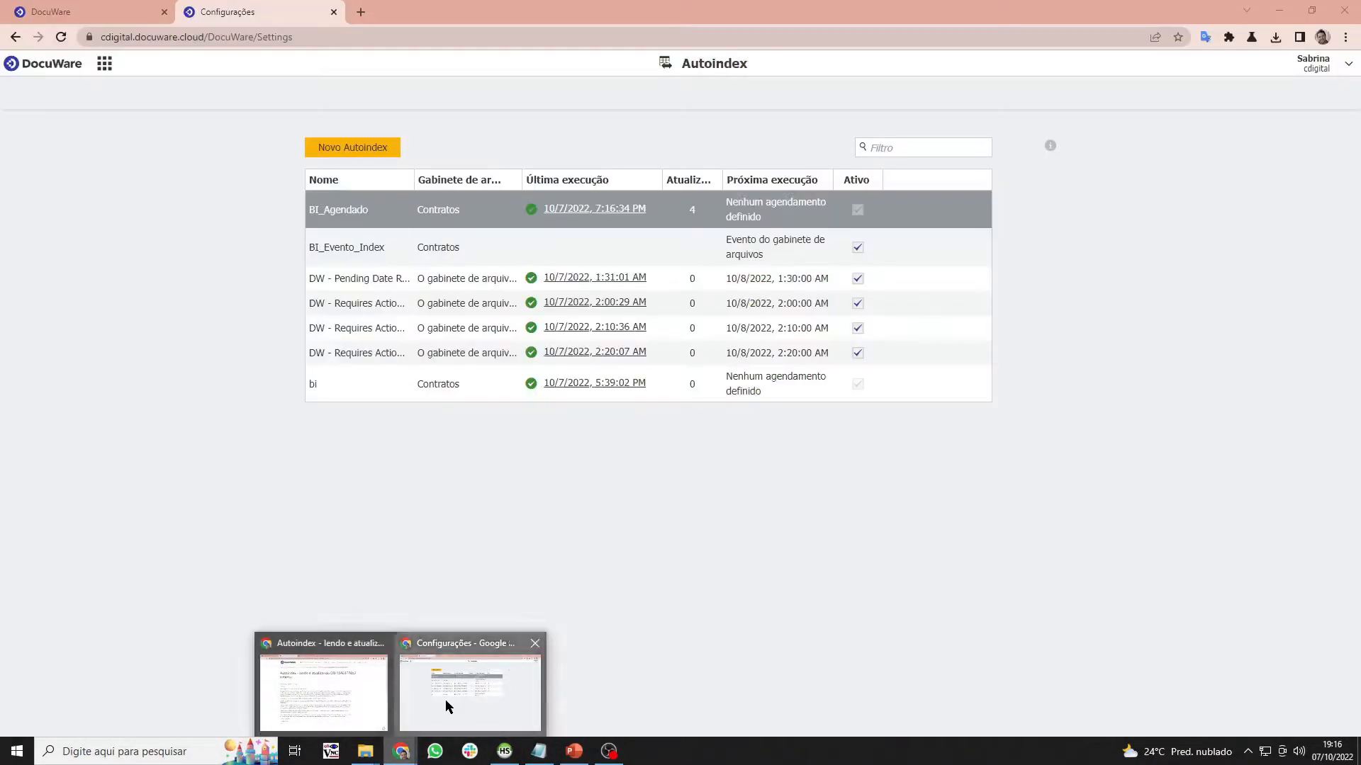
click(445, 700)
- Compare DocuWare's 22 Contratos results and their BI_Match status with HeidiSQL's 22 bi_contratos rows
click(89, 19)
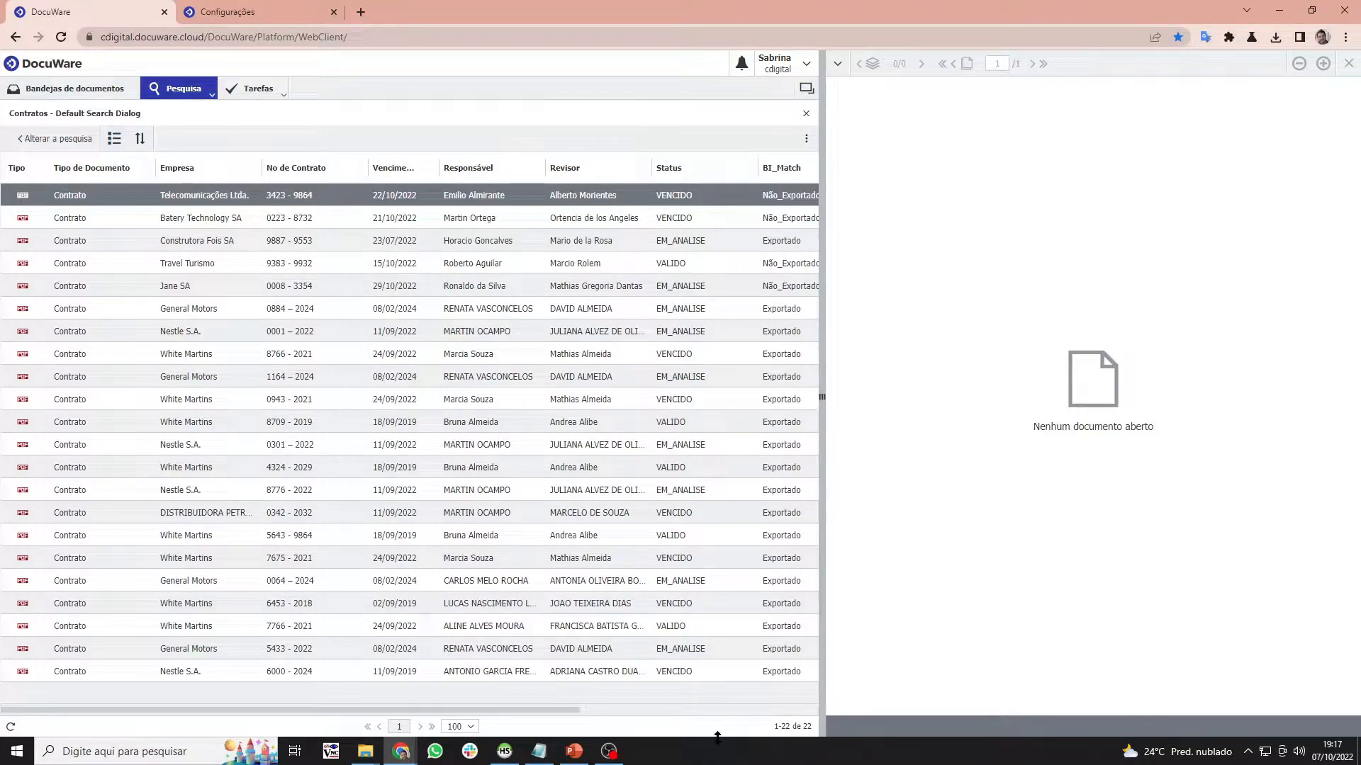
click(575, 753)
click(575, 752)
mouse_move(580, 752)
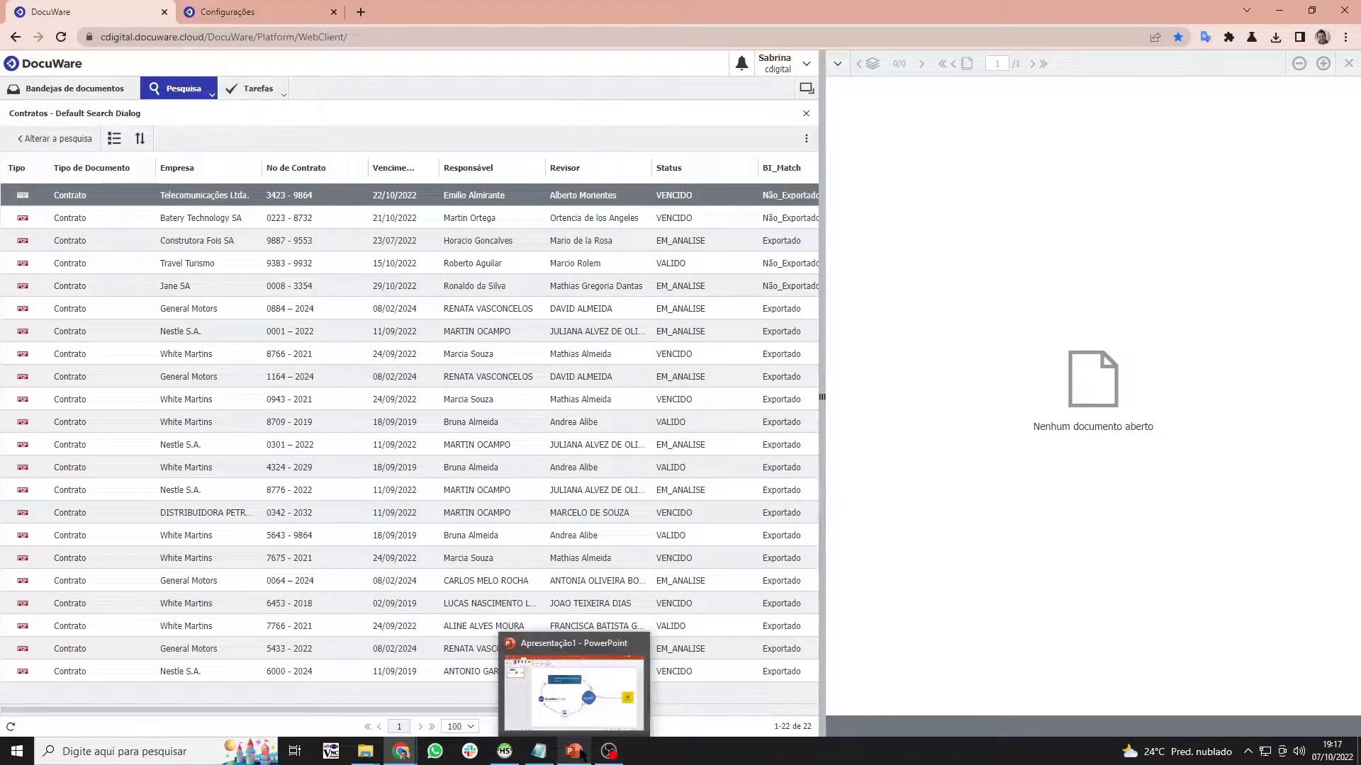
mouse_move(375, 756)
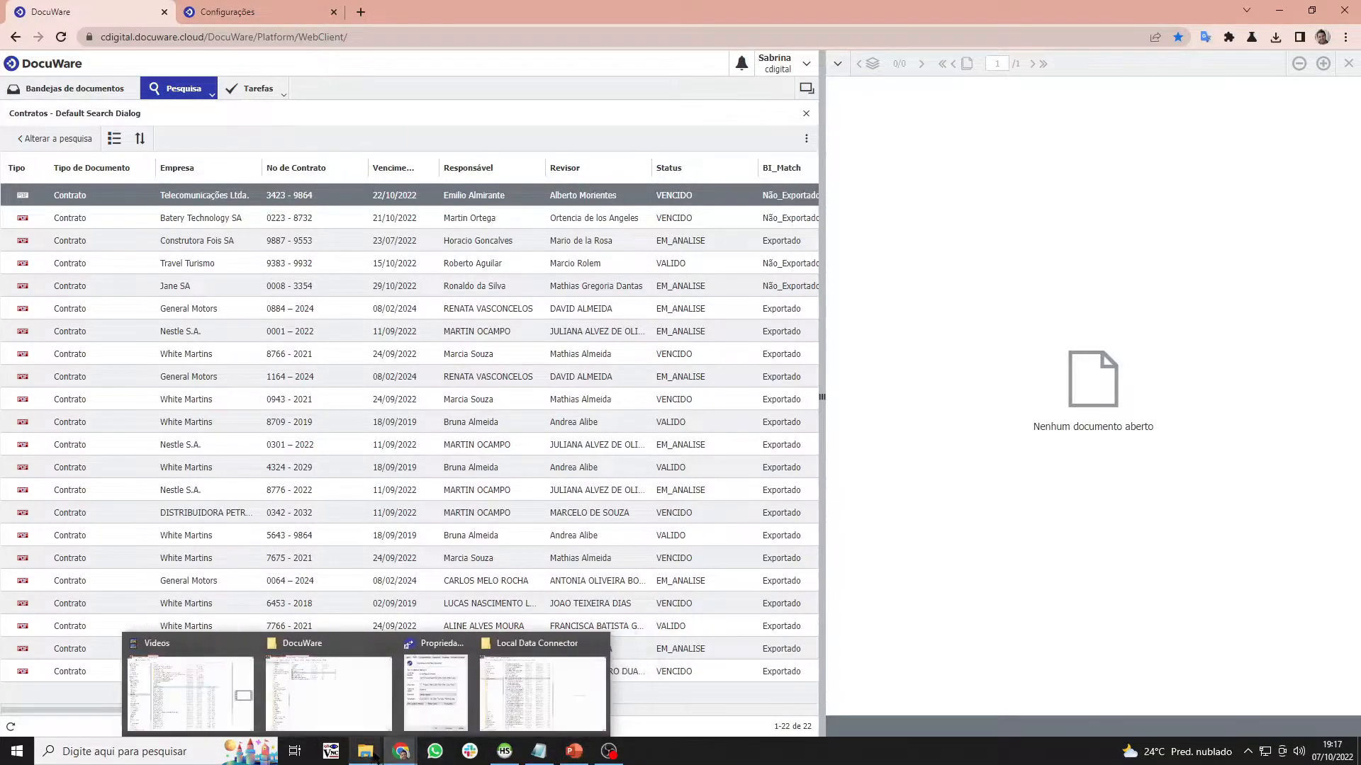
click(505, 751)
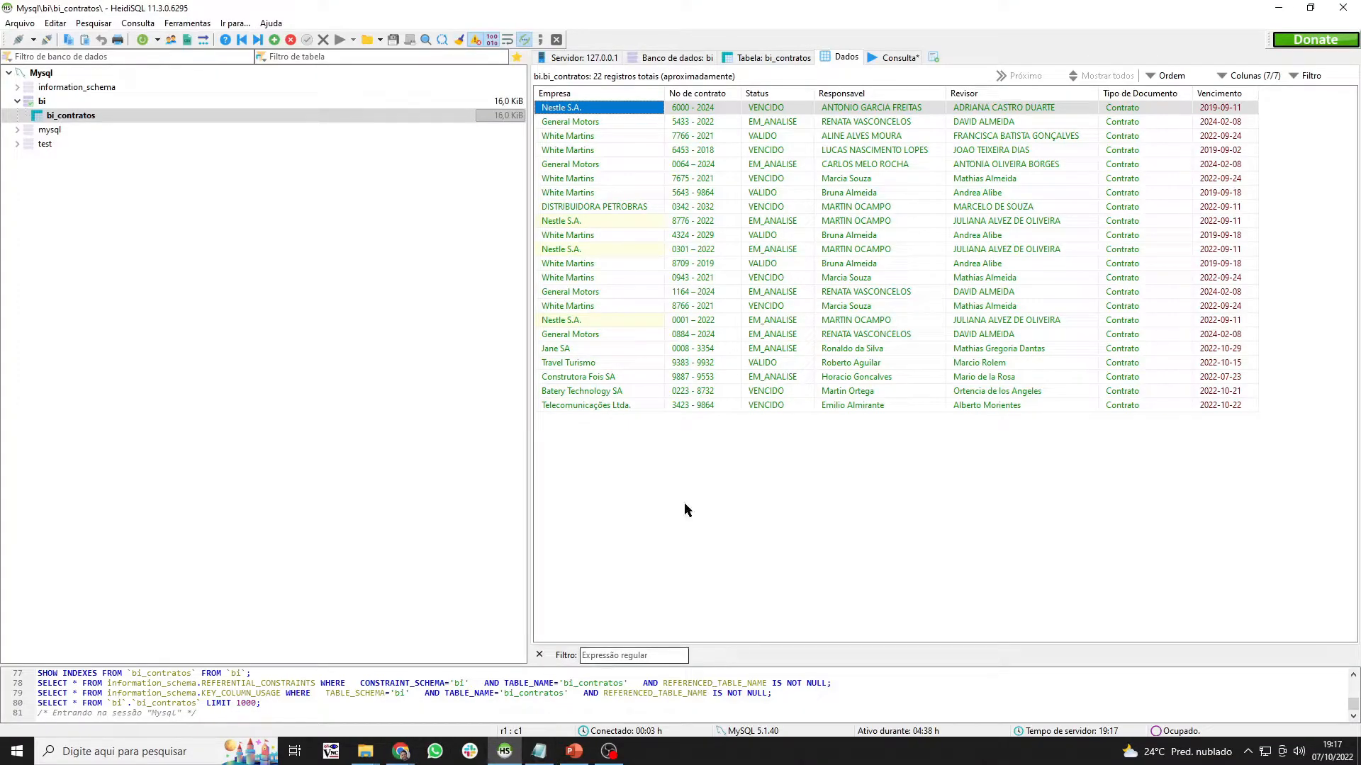
mouse_move(409, 756)
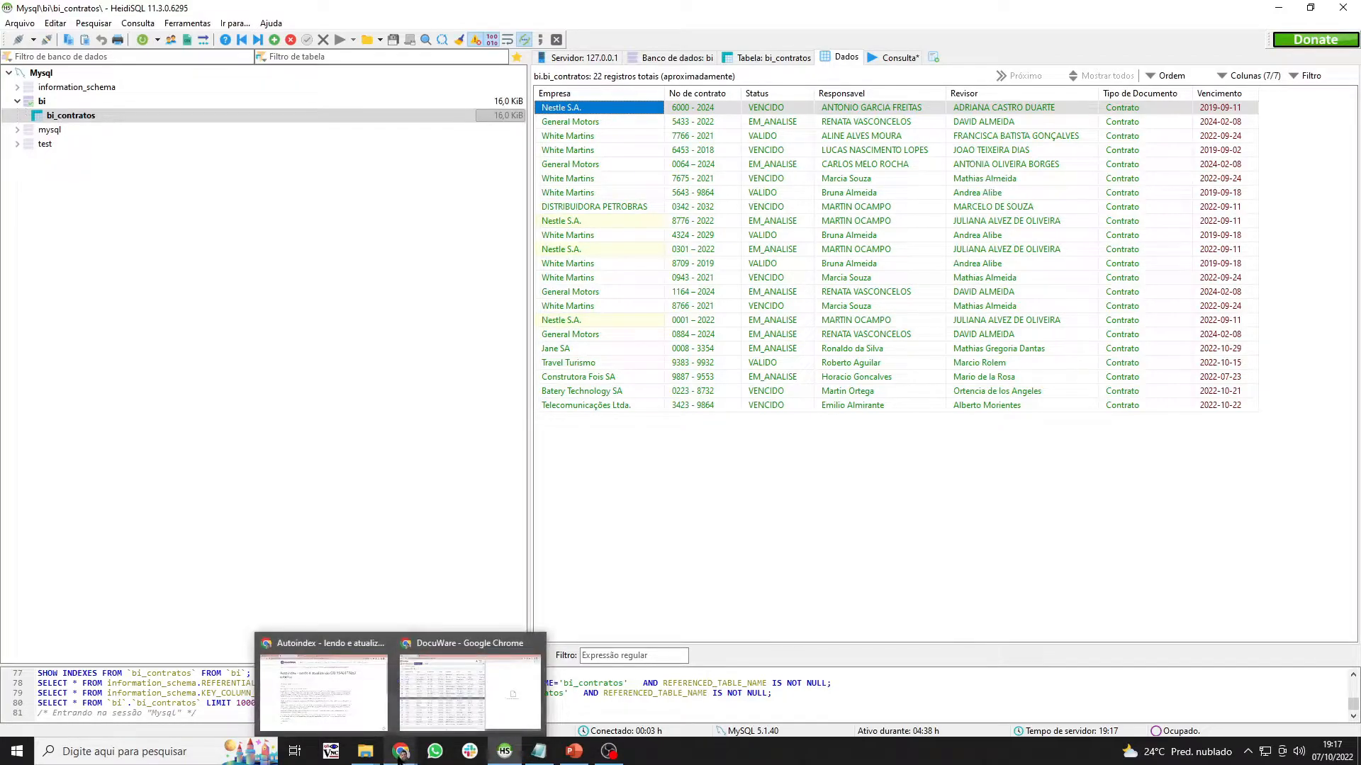
click(425, 720)
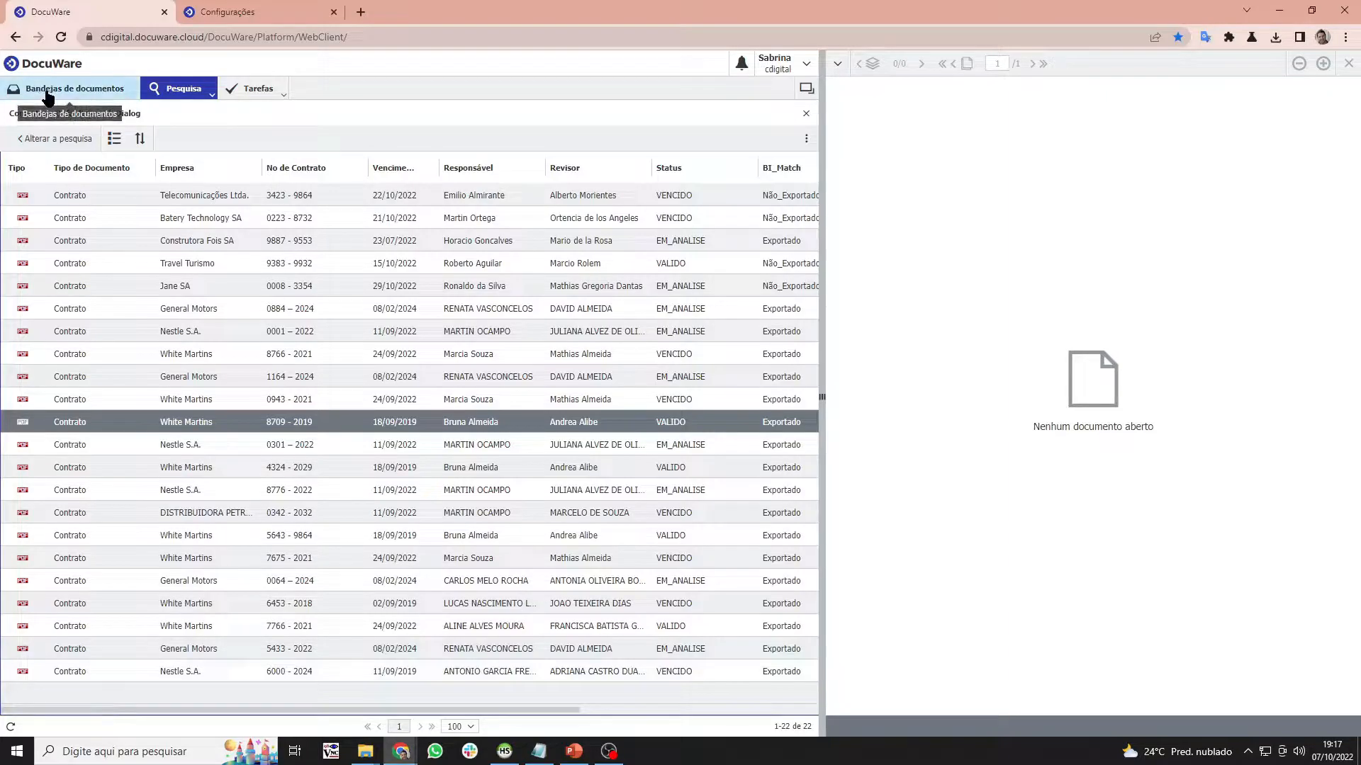
click(44, 93)
- Import the Segunda Via PDF into the tray and store it in Contratos as document type Contrato
drag(46, 128, 47, 141)
click(47, 146)
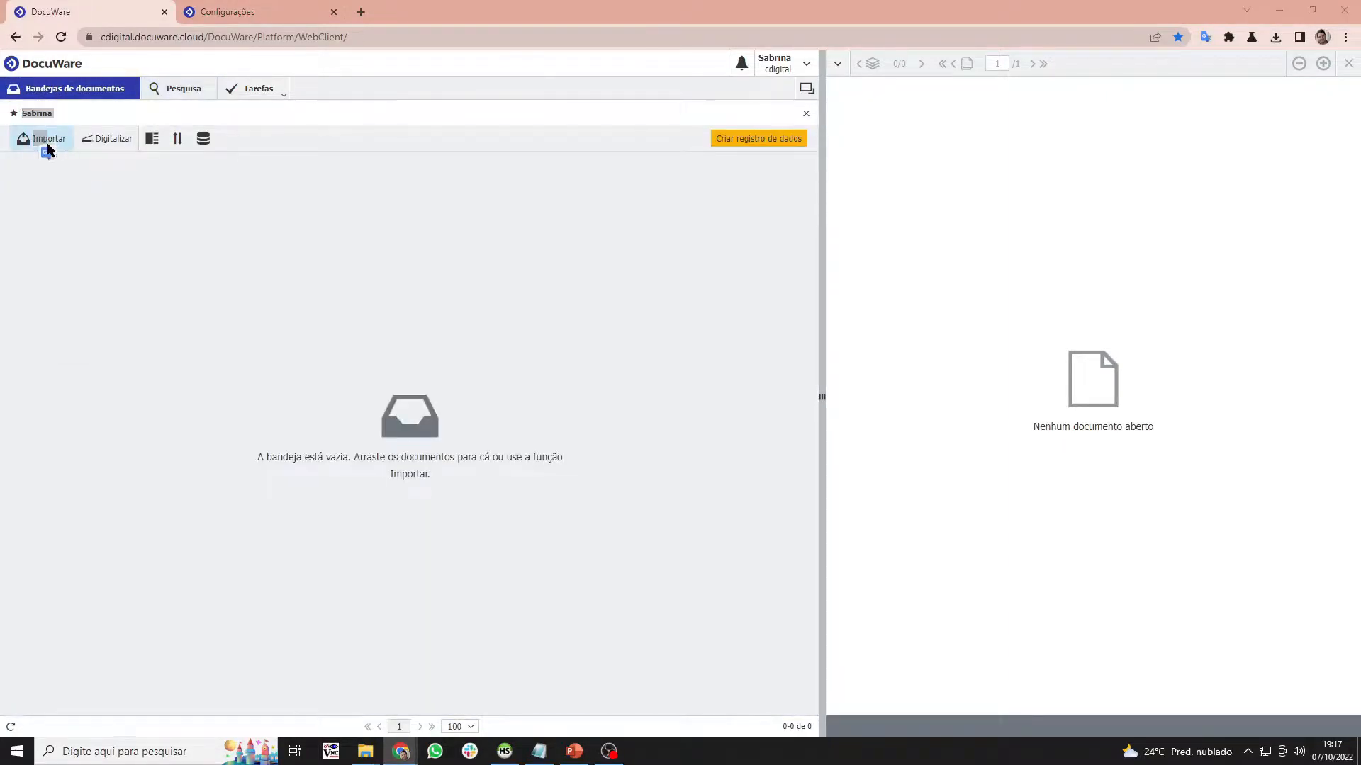
double_click(189, 194)
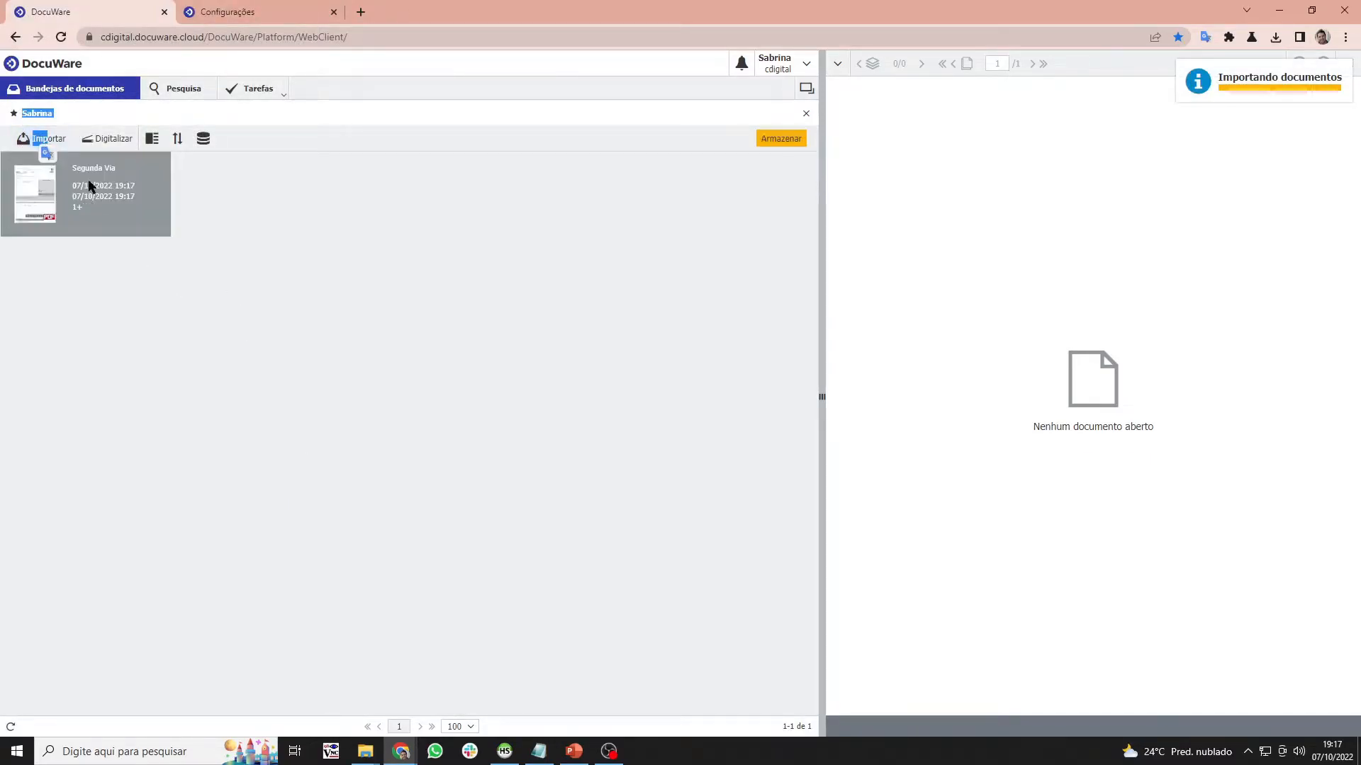
click(769, 140)
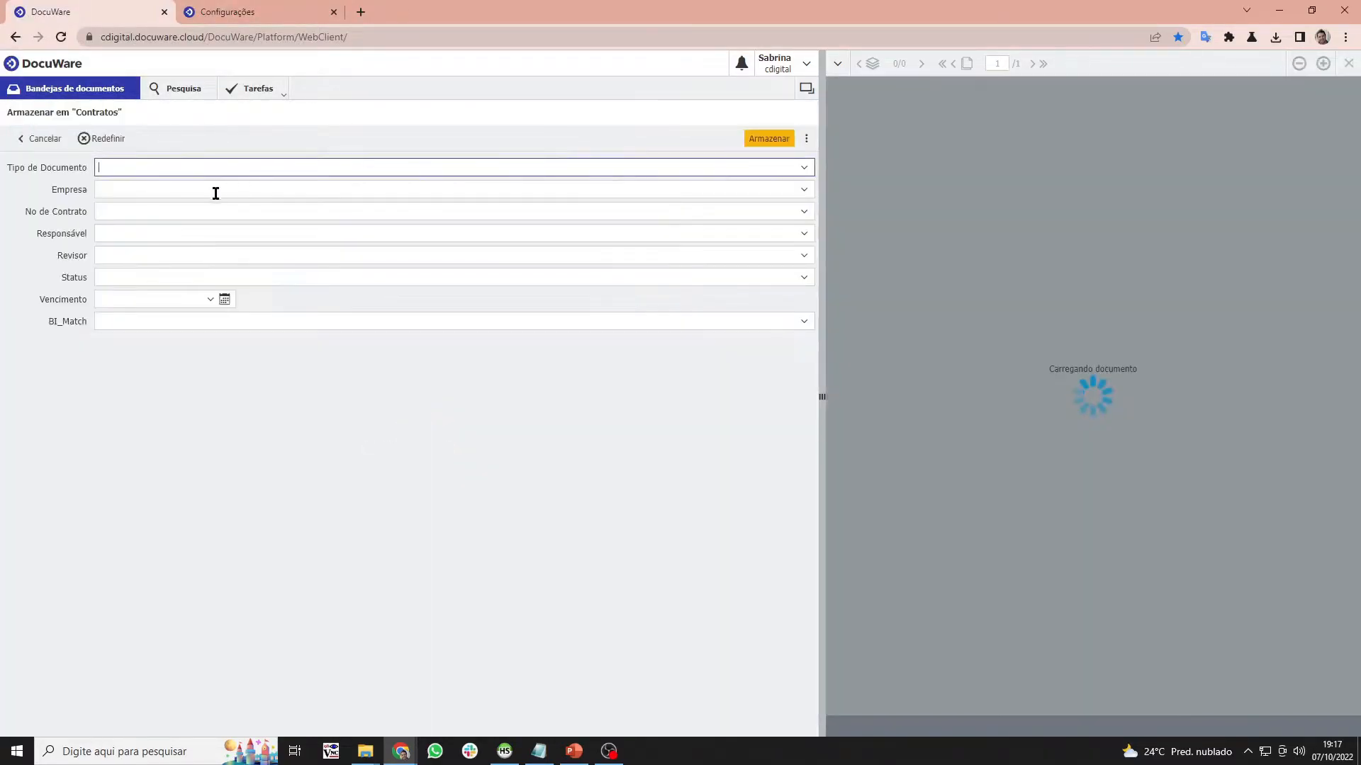
click(806, 174)
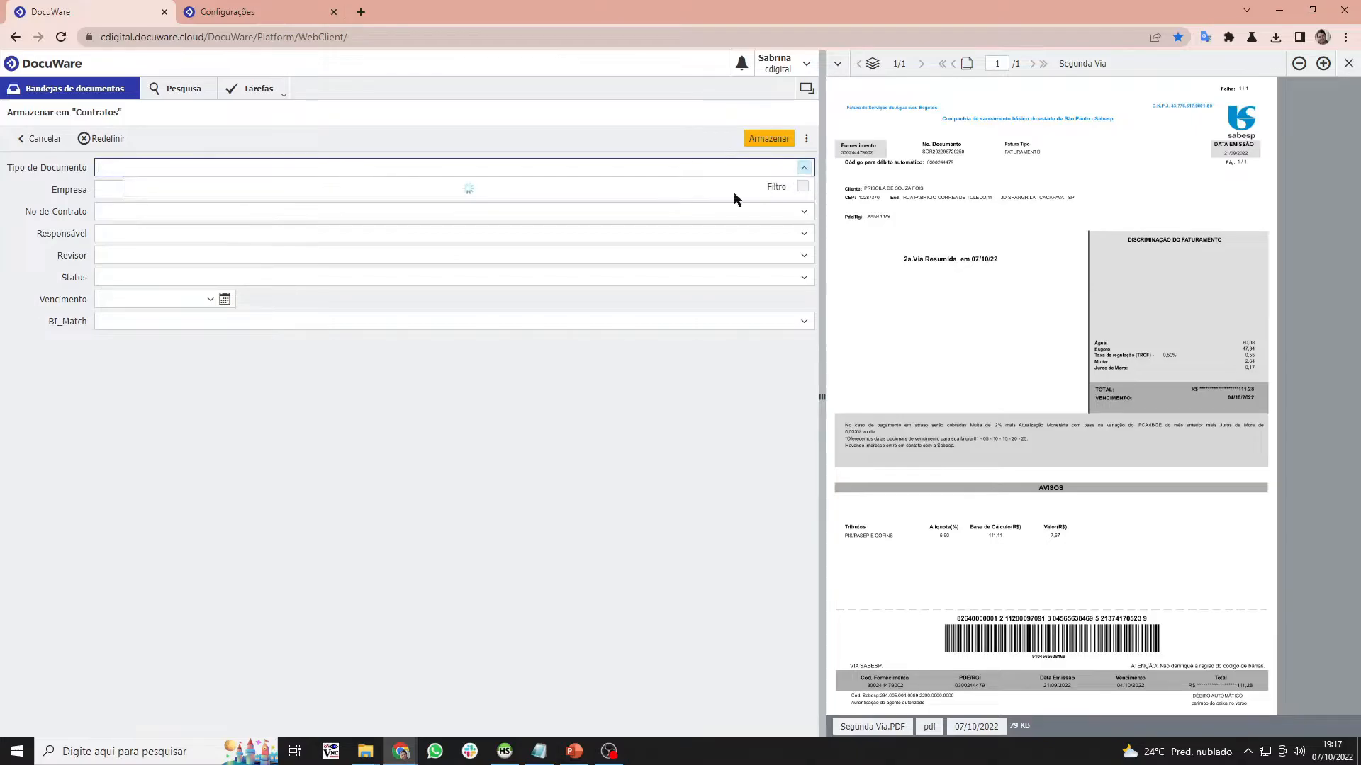
click(198, 189)
- Enter company SABESP, contract number 8887 - 9000, and the responsible person's name
click(202, 192)
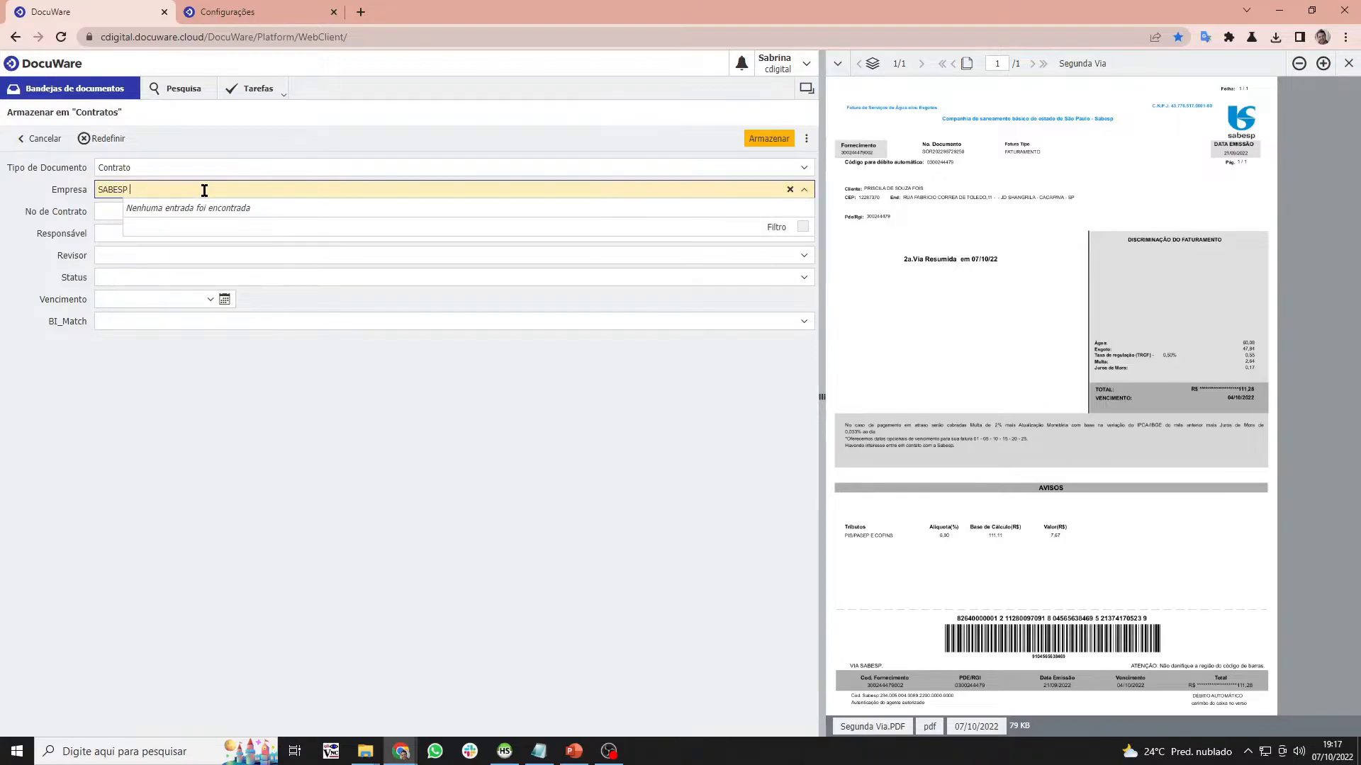
click(108, 211)
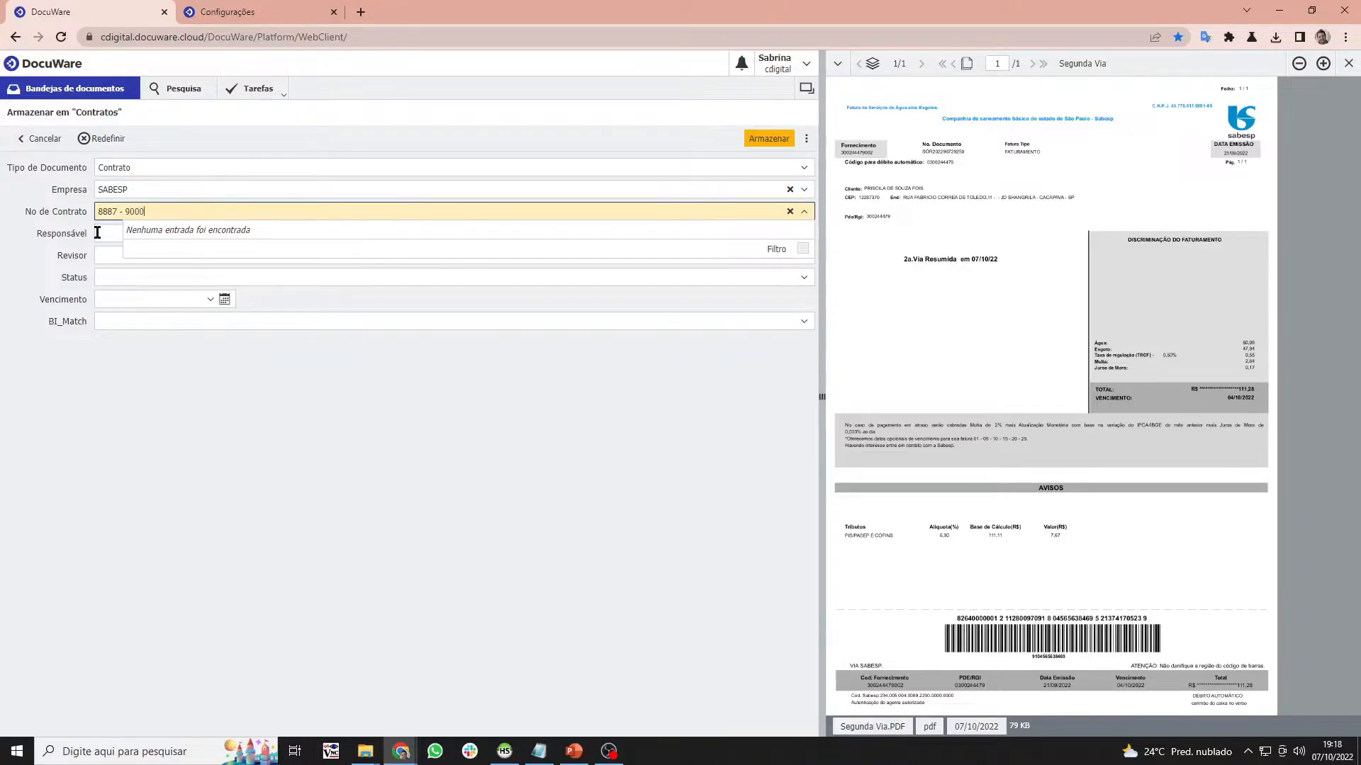
key(Tab)
drag(179, 211, 94, 214)
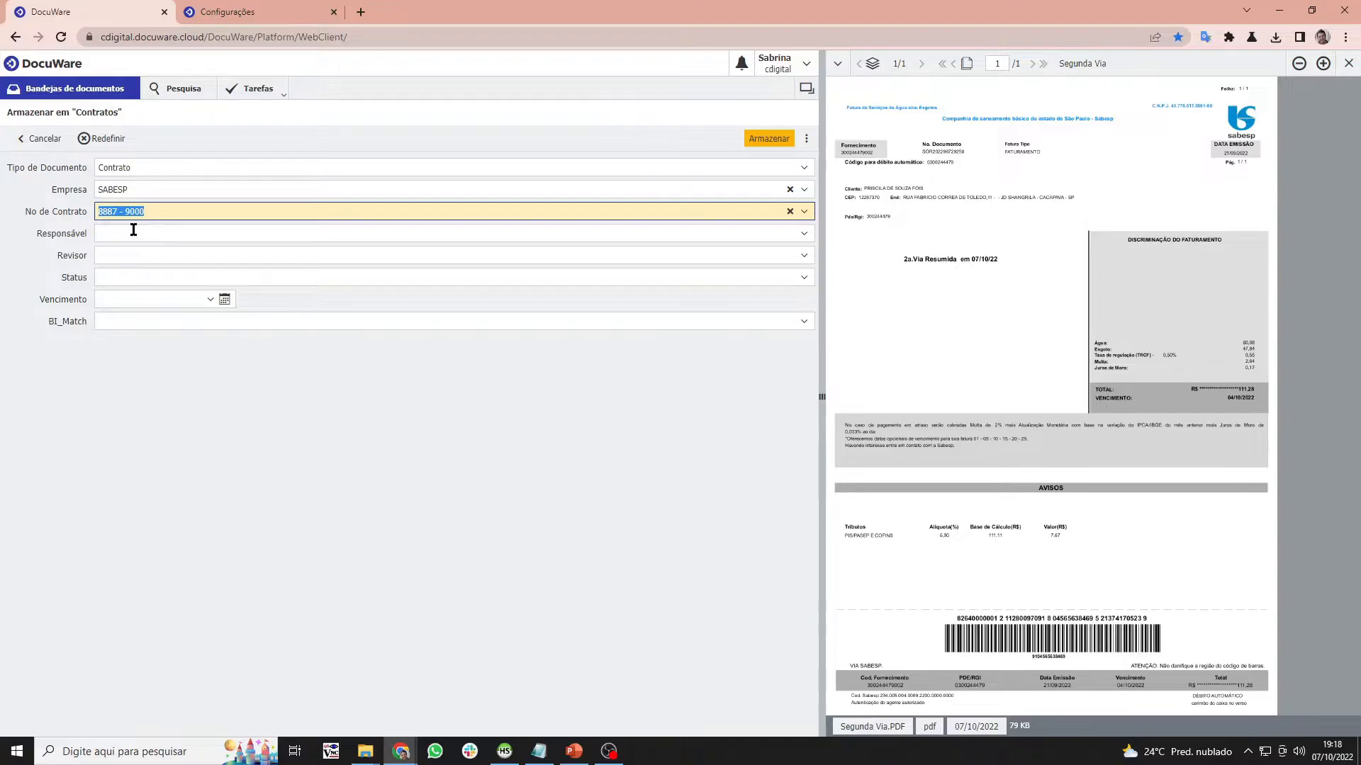
click(173, 232)
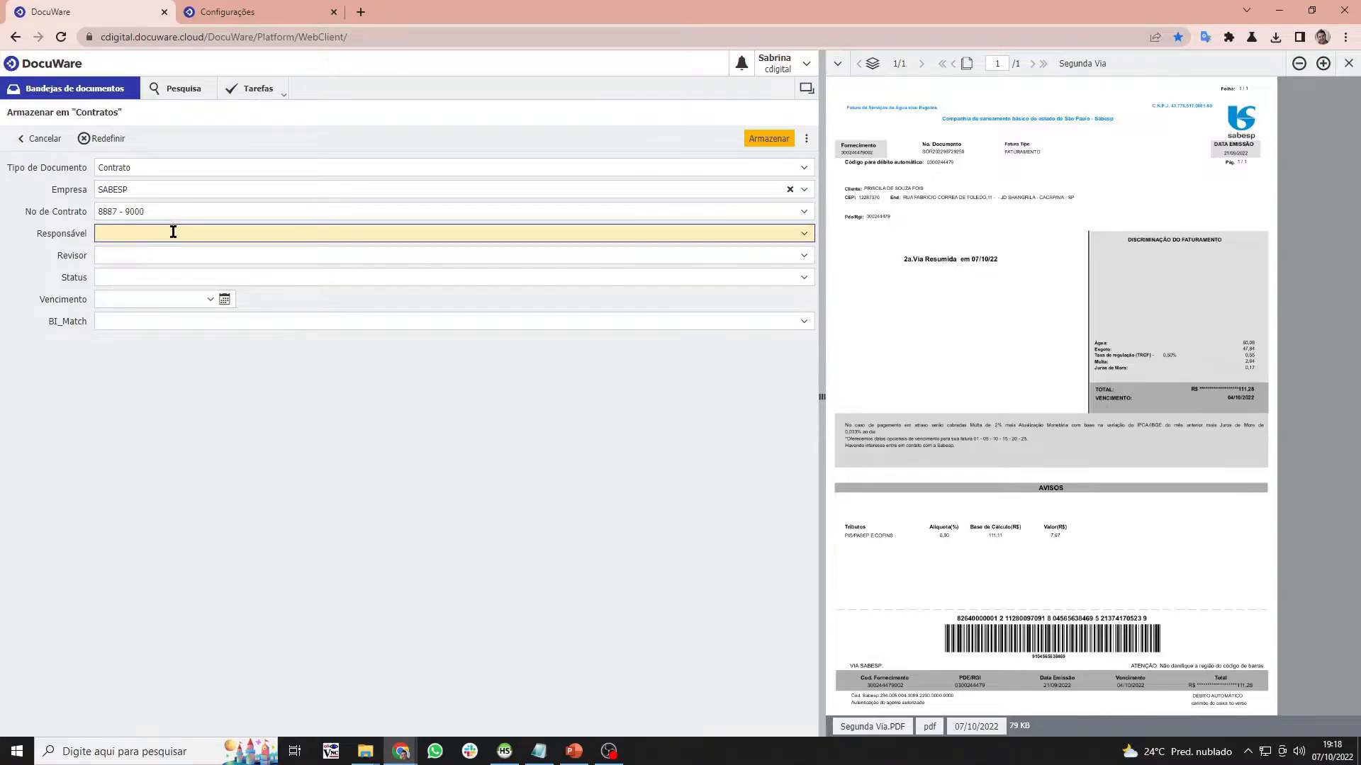
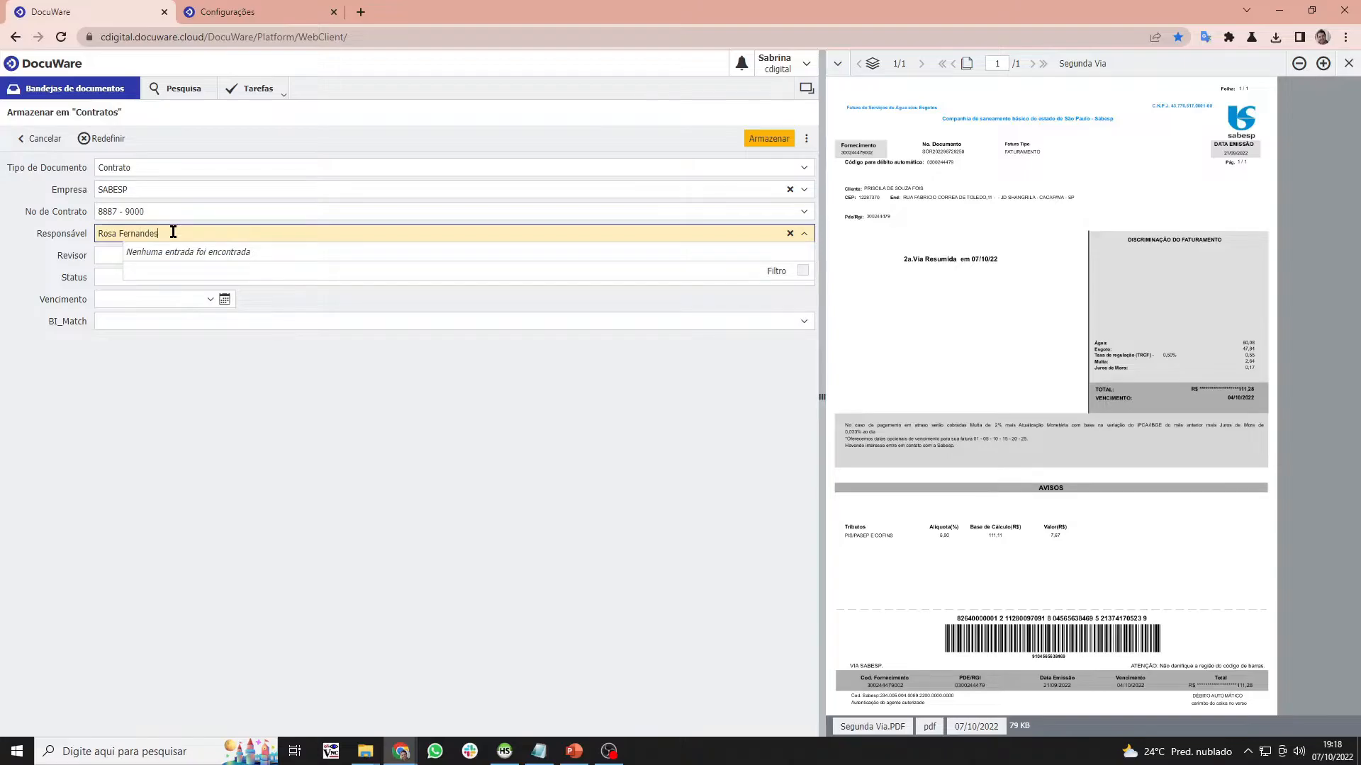
click(107, 253)
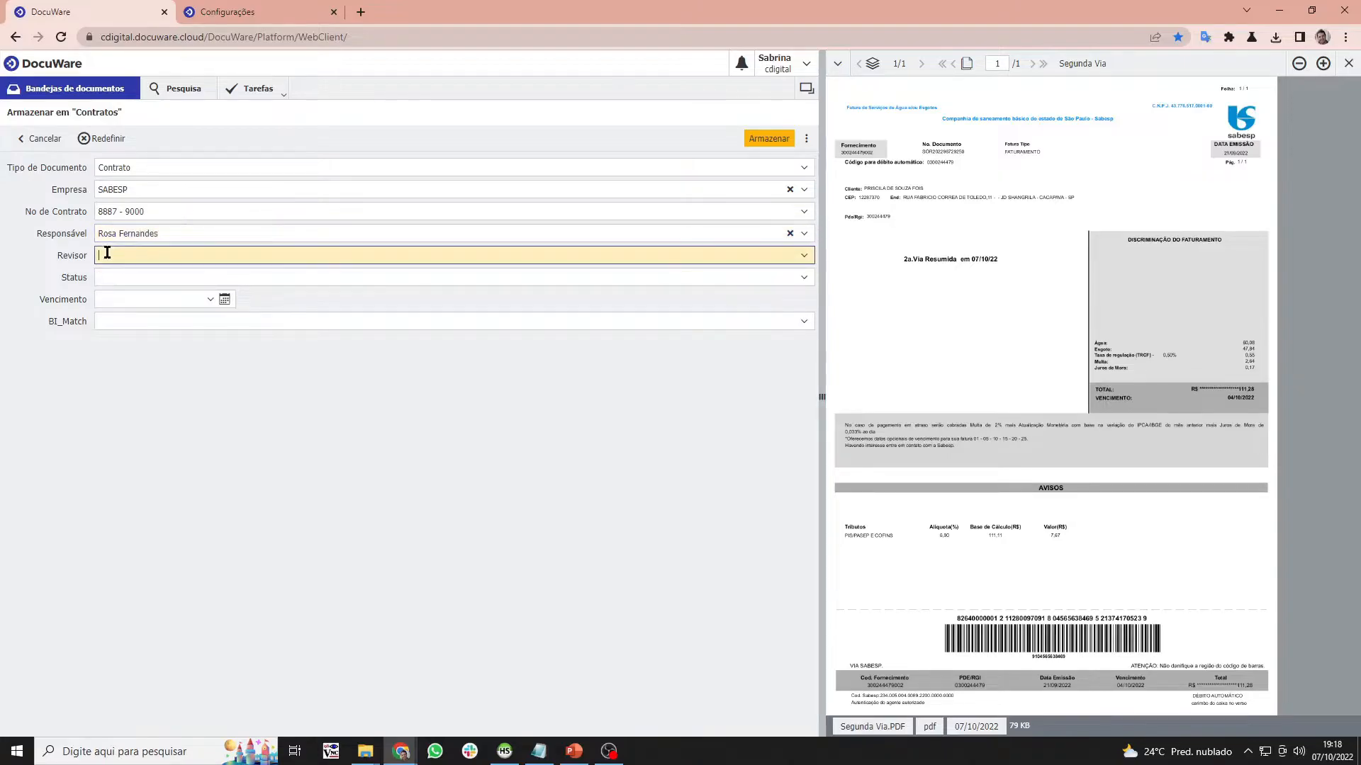
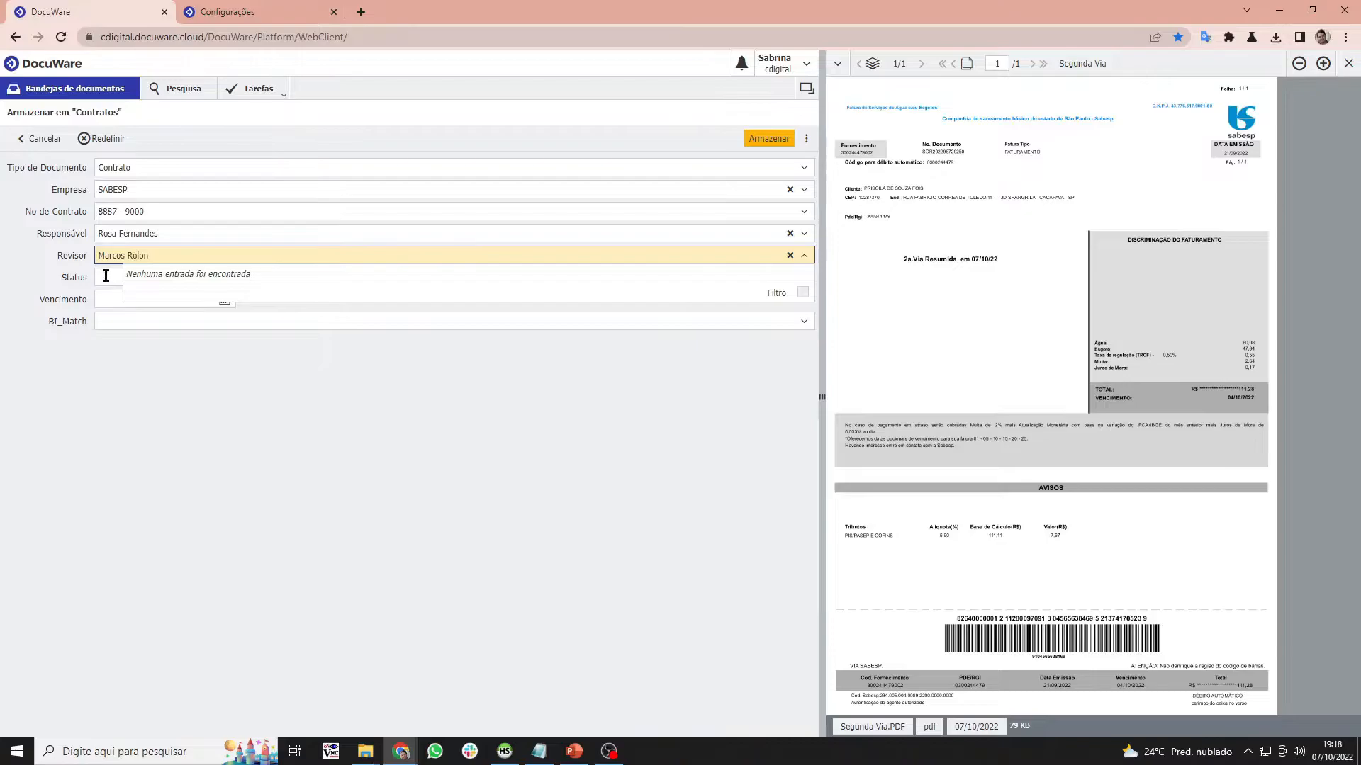
- Fill in the reviewer's name, status VENCIDO and due date 29/10/2022, then store the document
click(105, 276)
text(Venc)
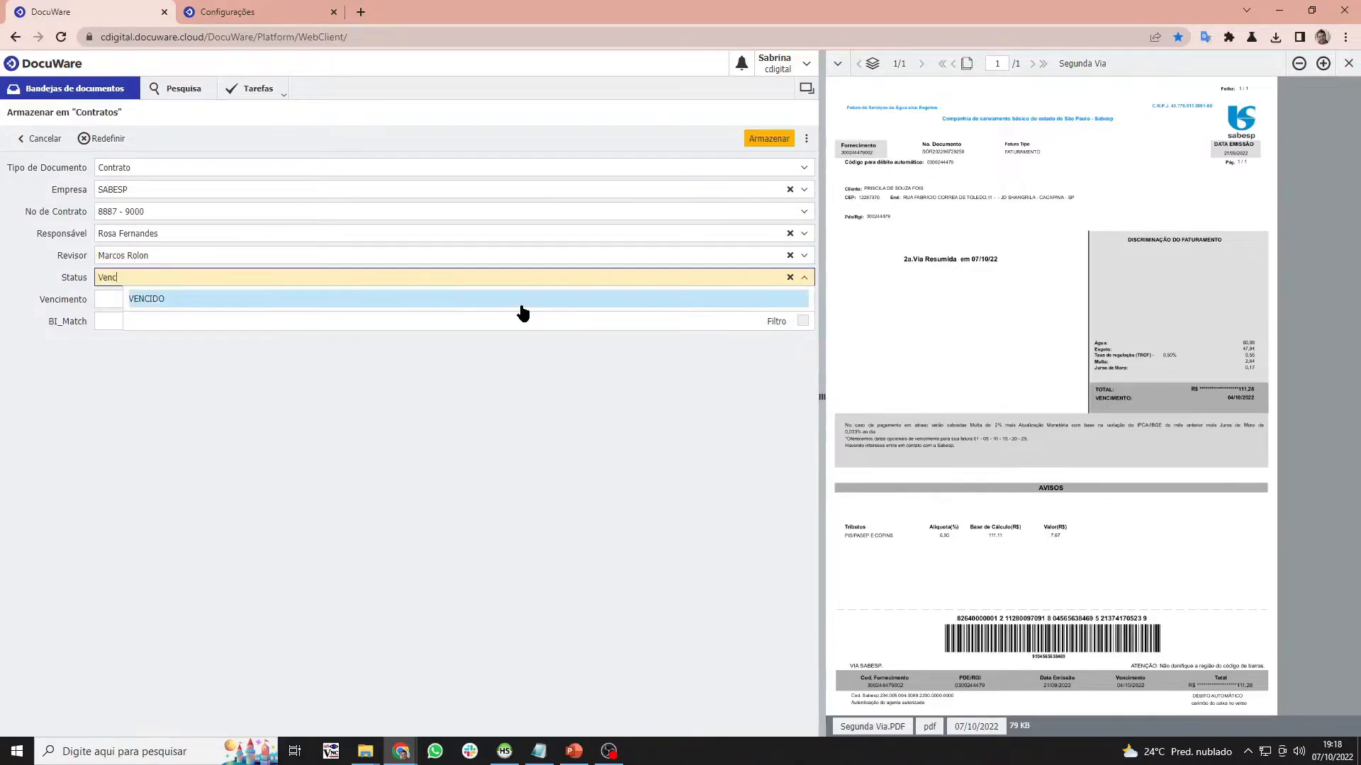
click(297, 300)
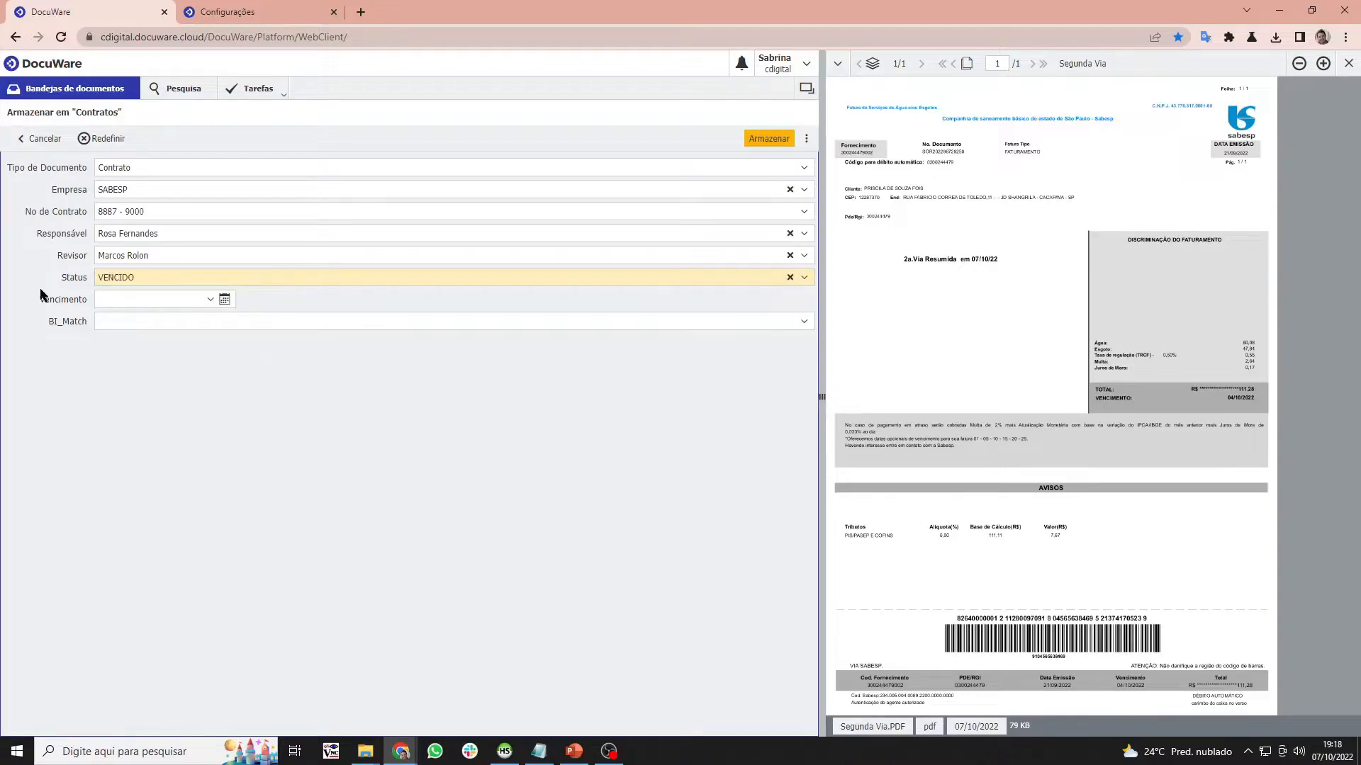
click(224, 299)
click(224, 436)
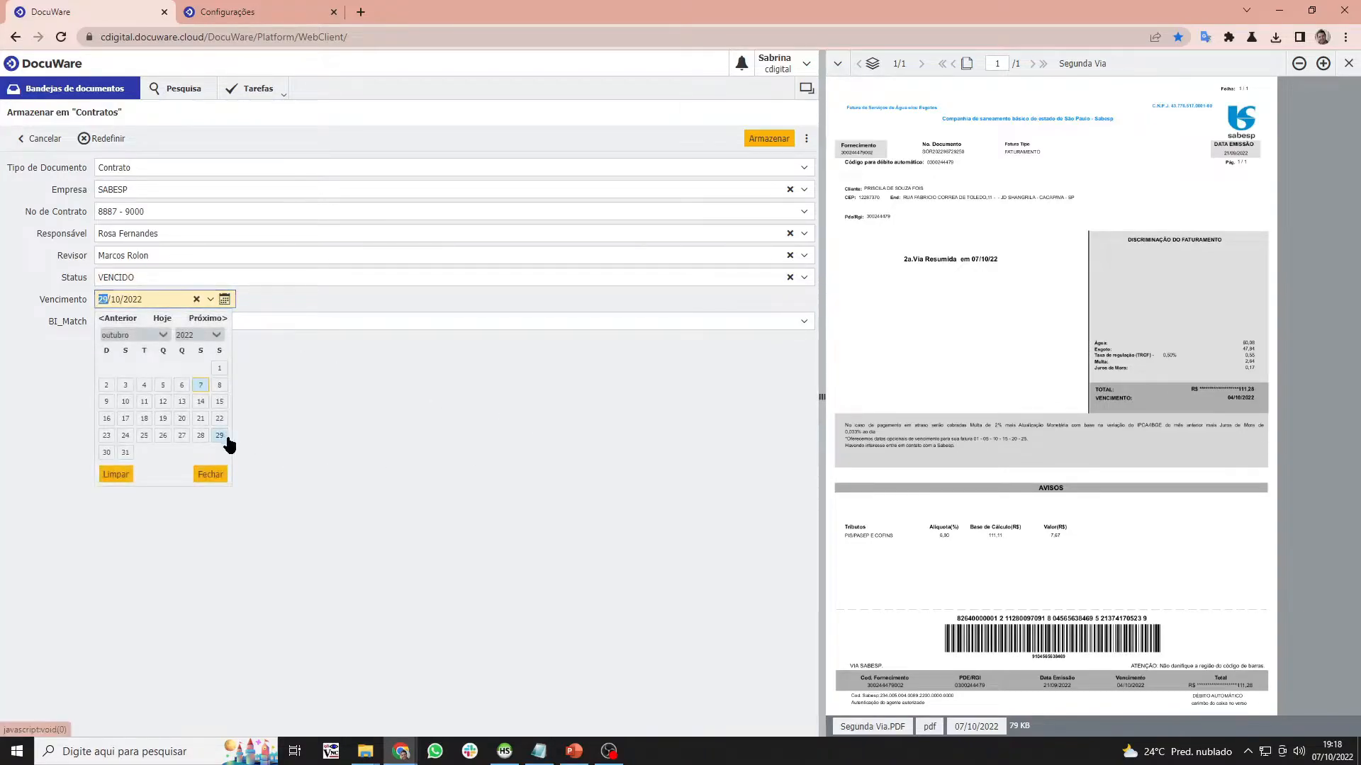
click(770, 139)
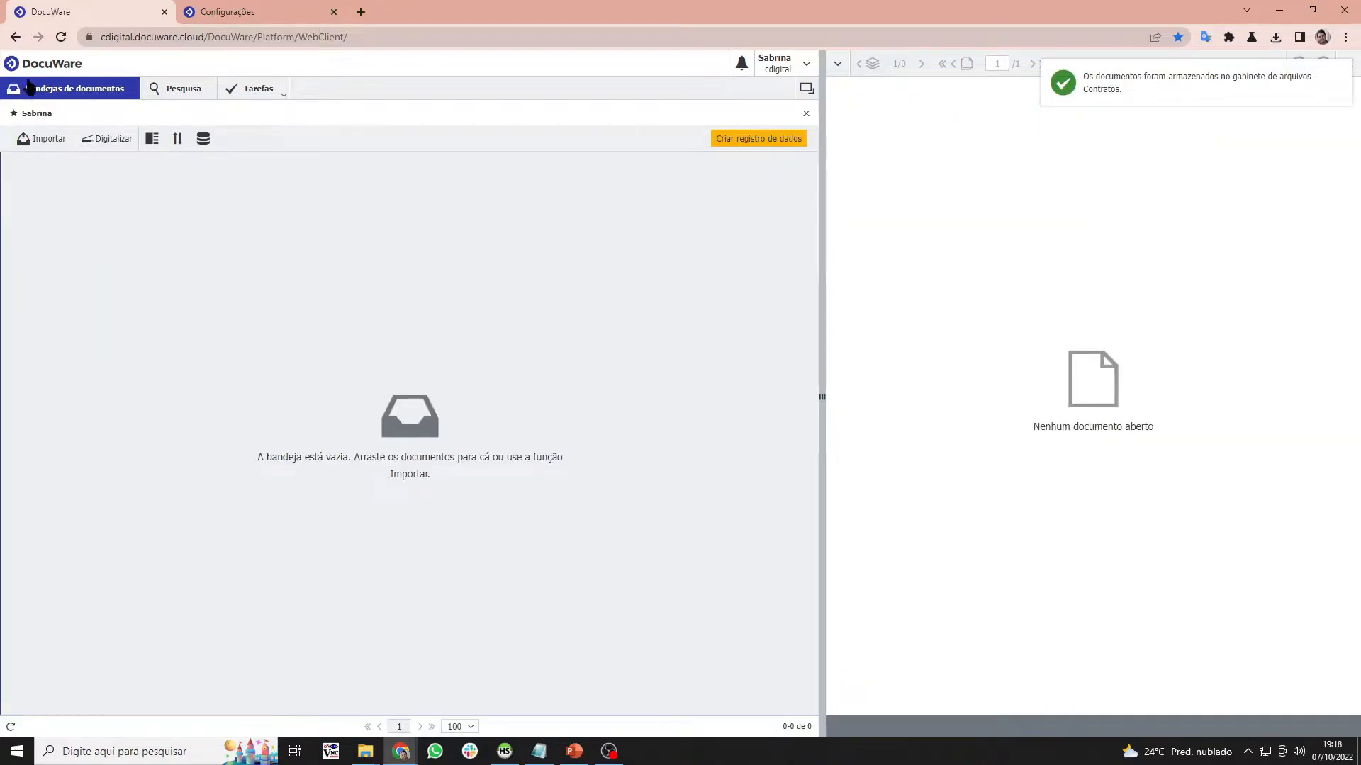
- Show the Contratos search results and the Autoindex job list, then switch to HeidiSQL's bi_contratos table
click(147, 85)
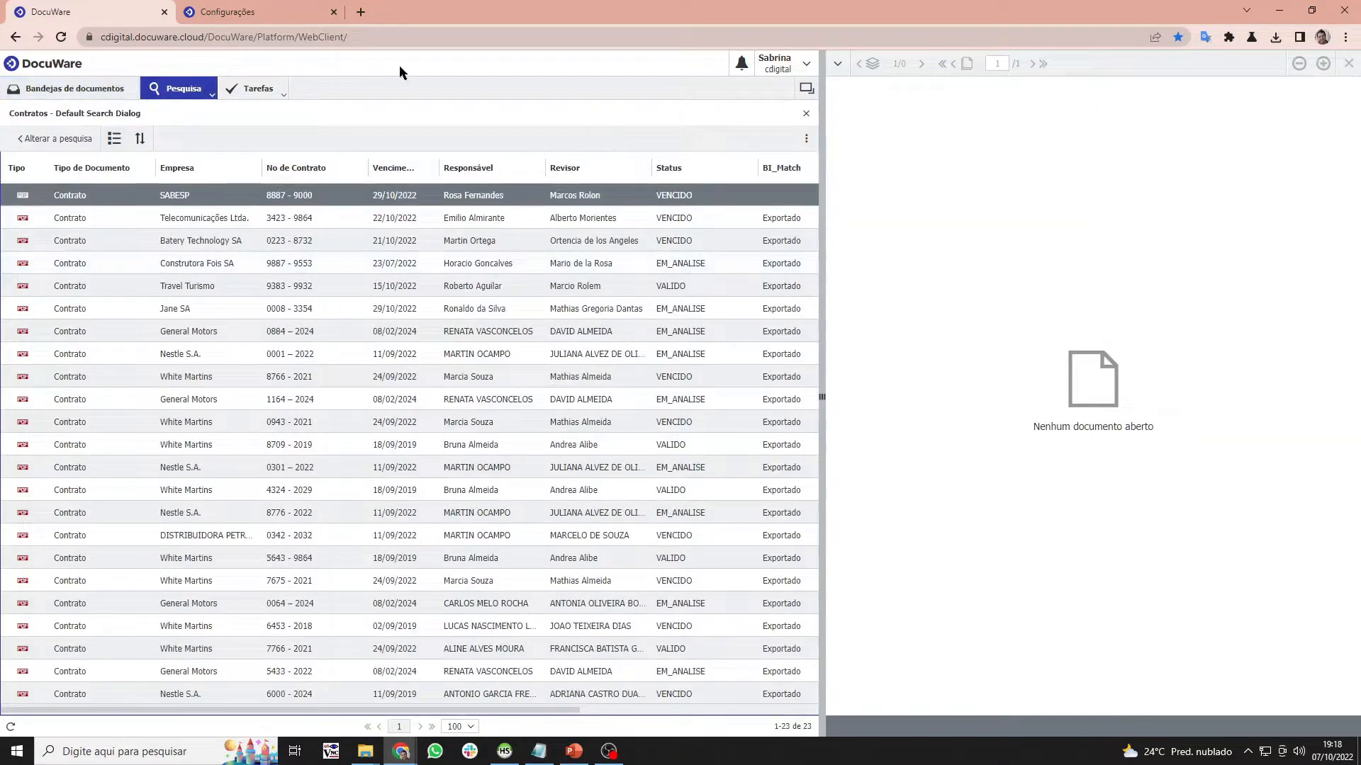
click(260, 13)
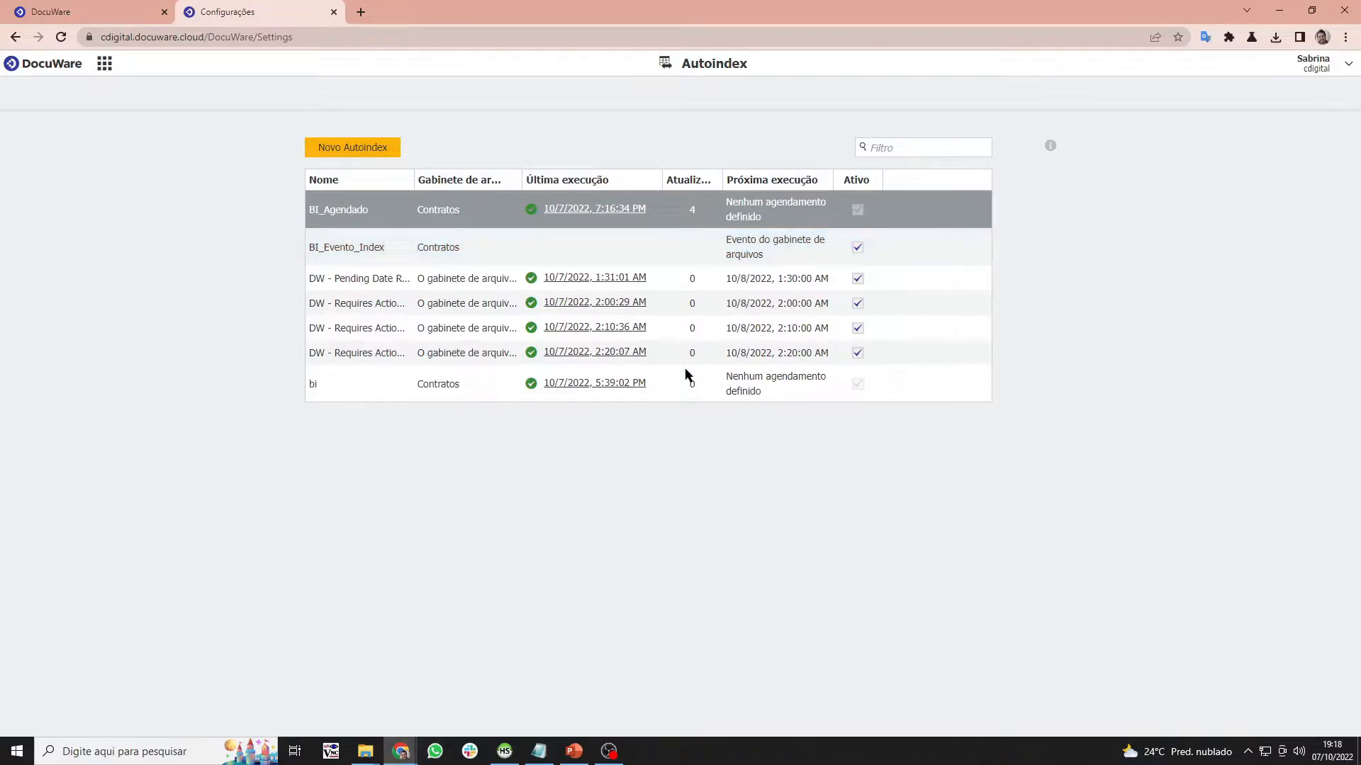
click(505, 751)
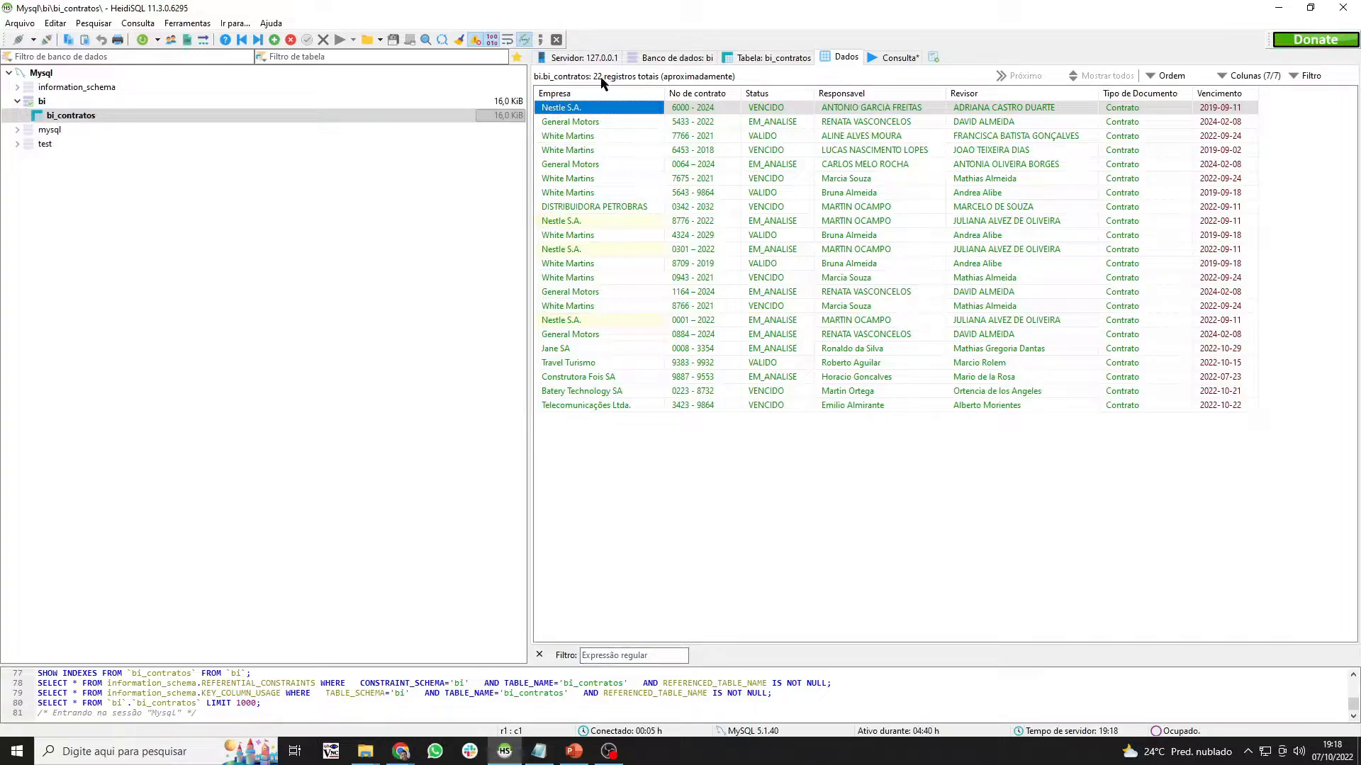
- Refresh bi_contratos and select the new SABESP 8887 - 9000 VENCIDO row
right_click(118, 122)
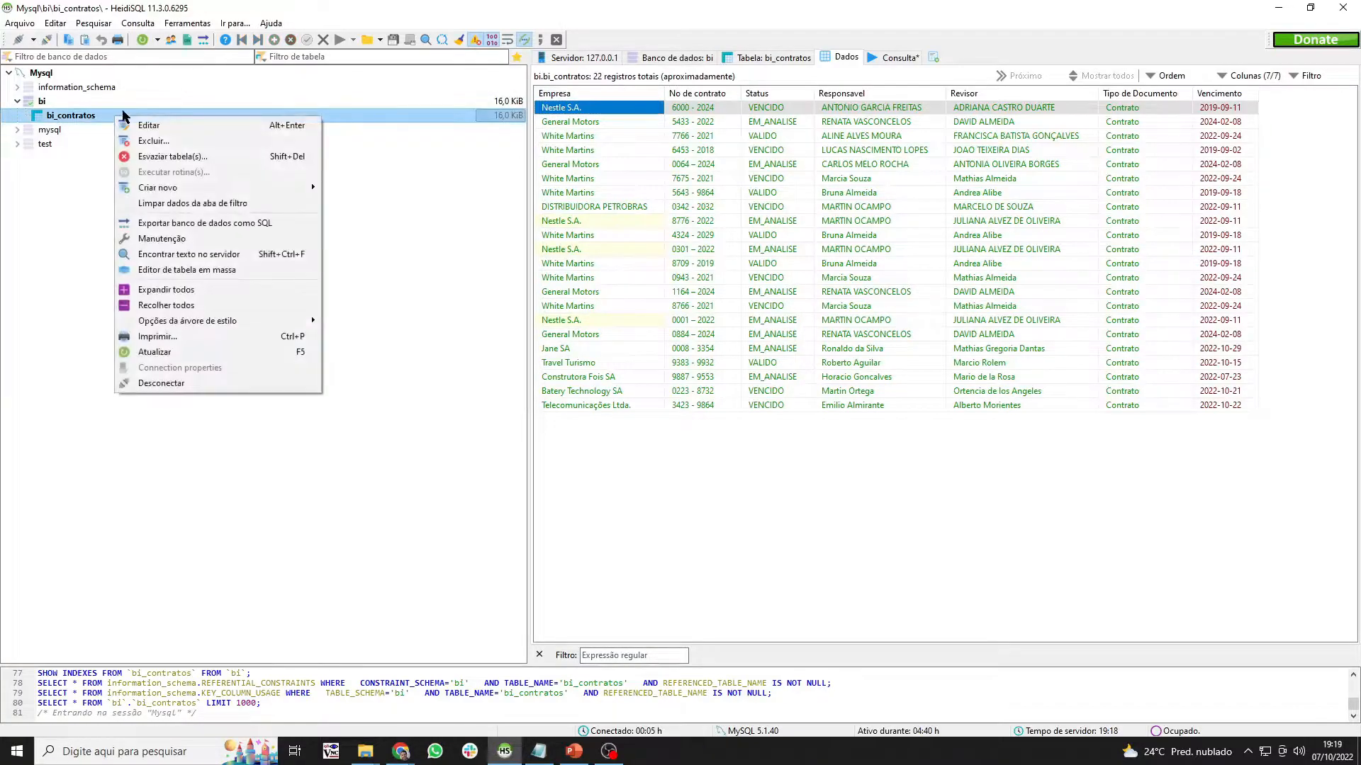
click(222, 352)
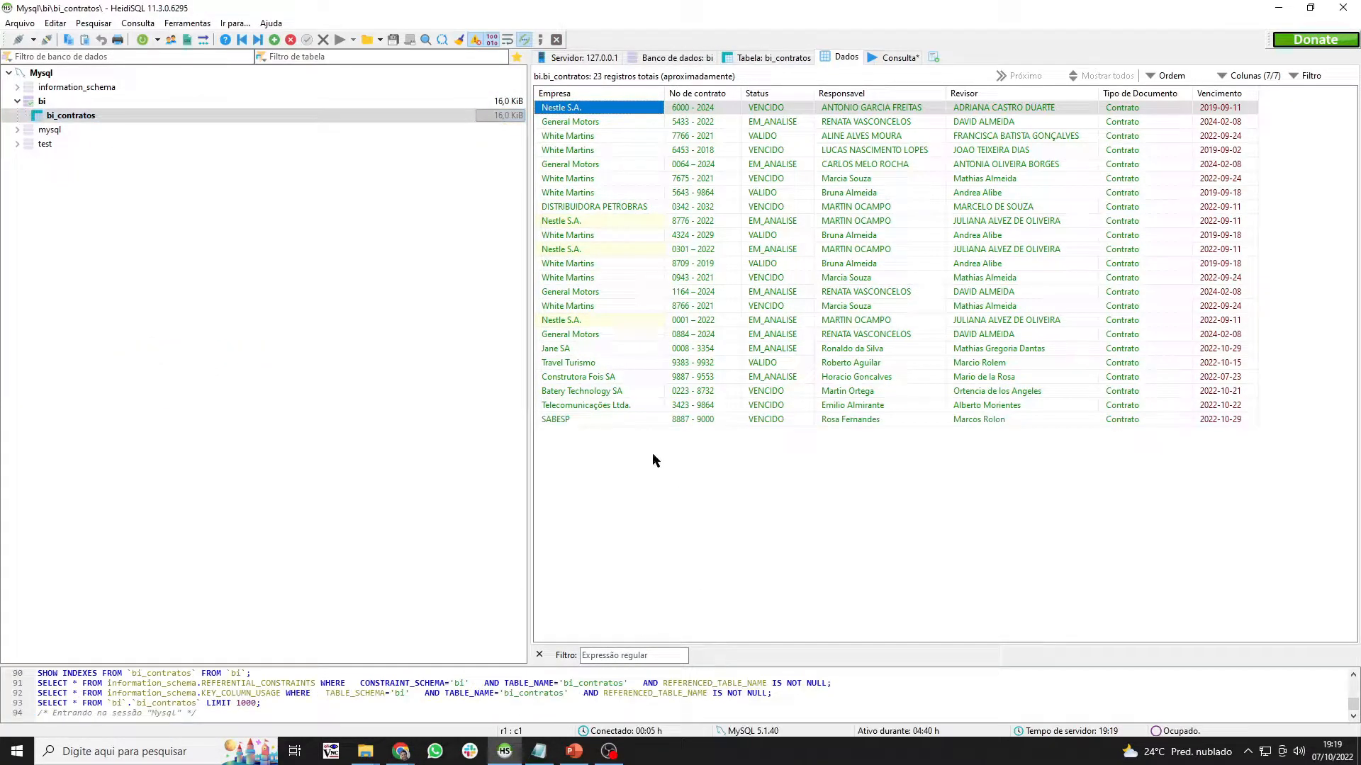
click(632, 418)
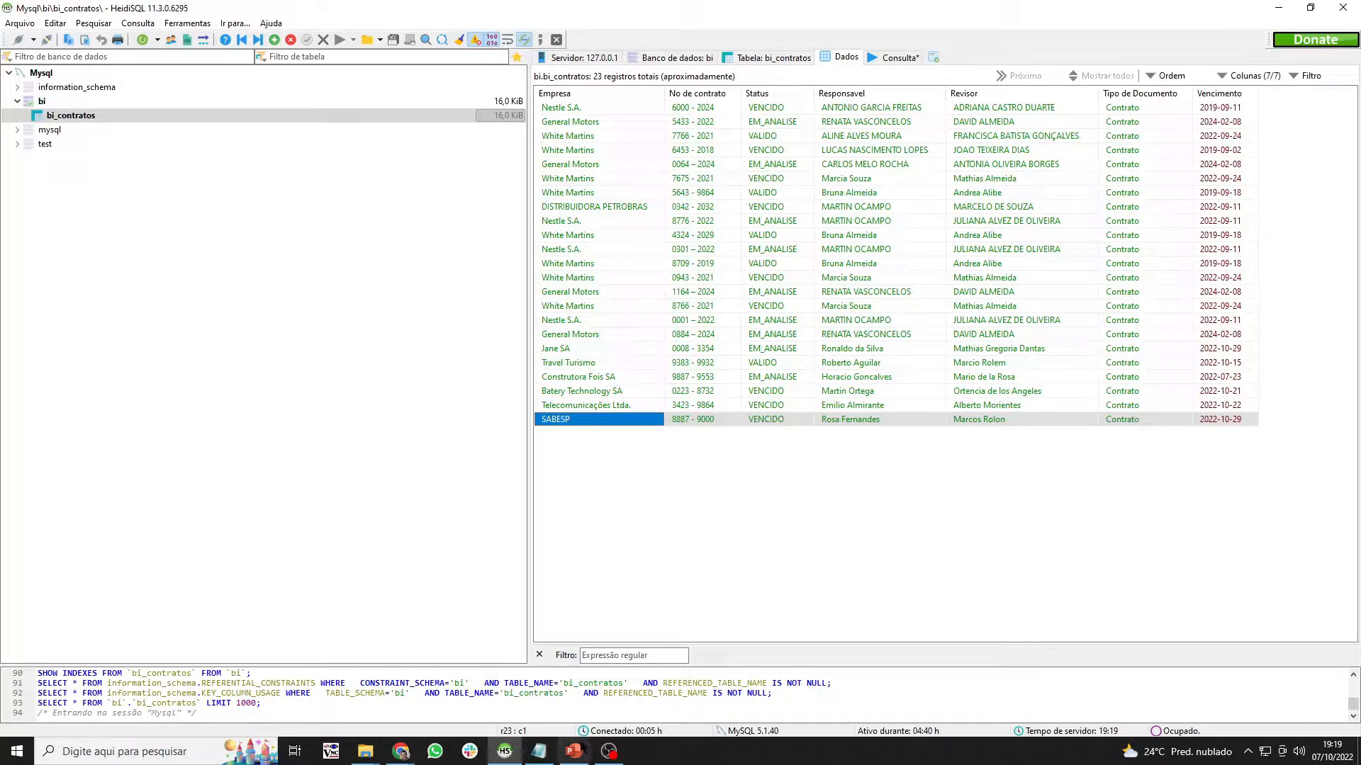
- Return to the DocuWare Autoindex settings browser window
mouse_move(402, 757)
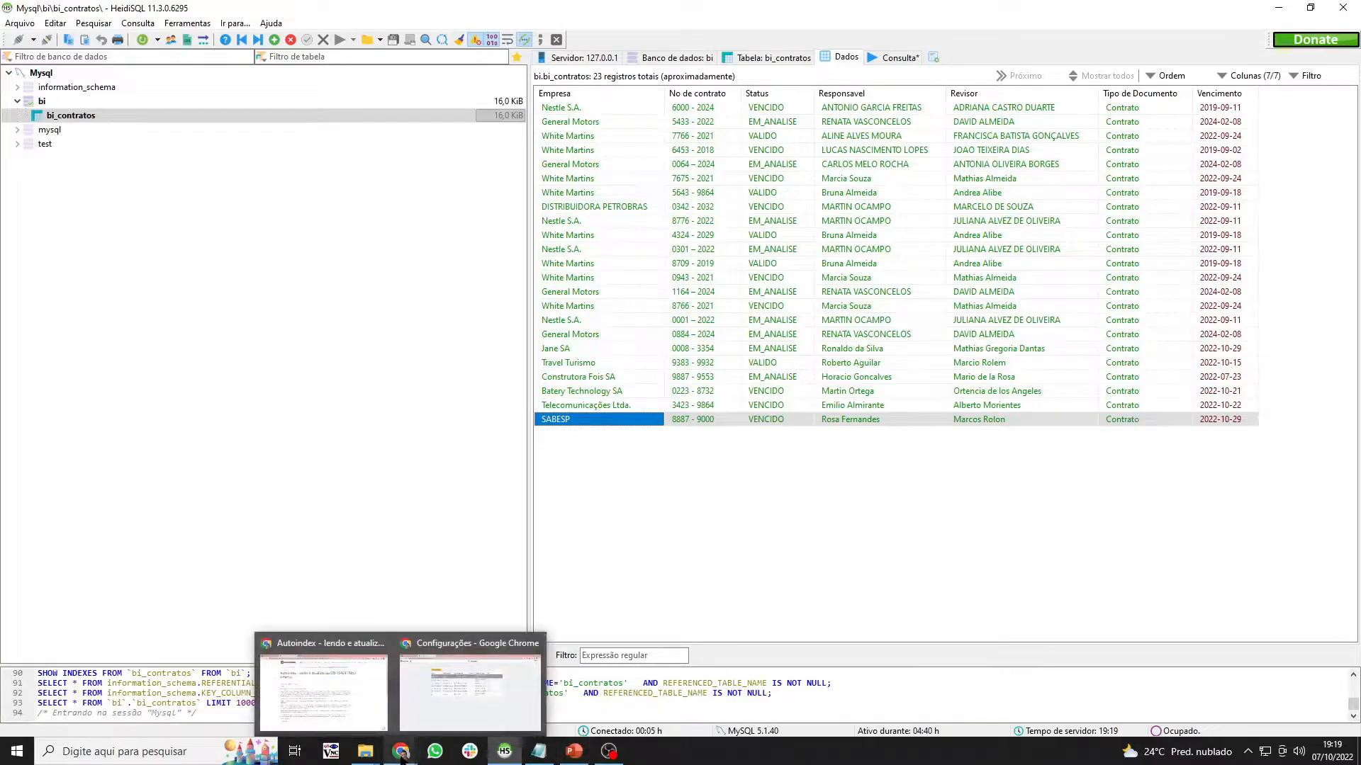
click(441, 572)
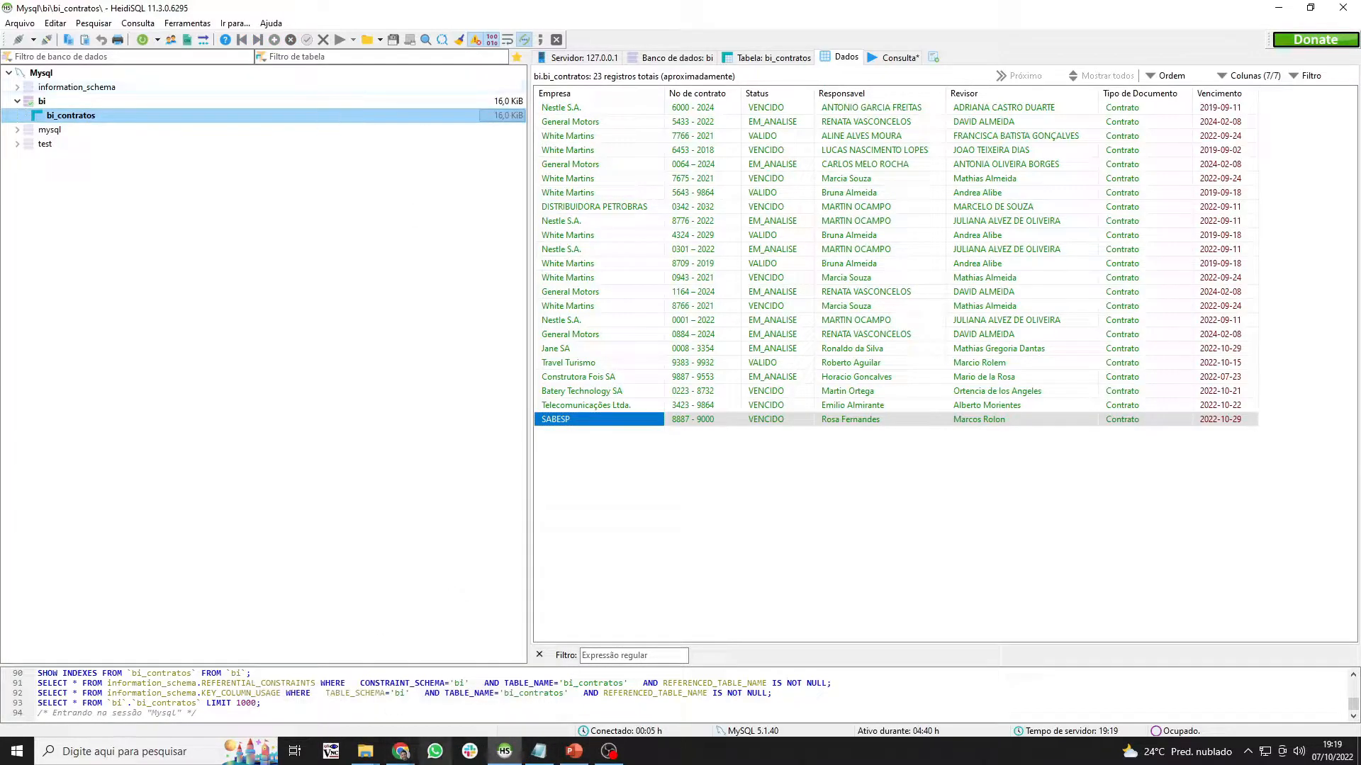
click(417, 752)
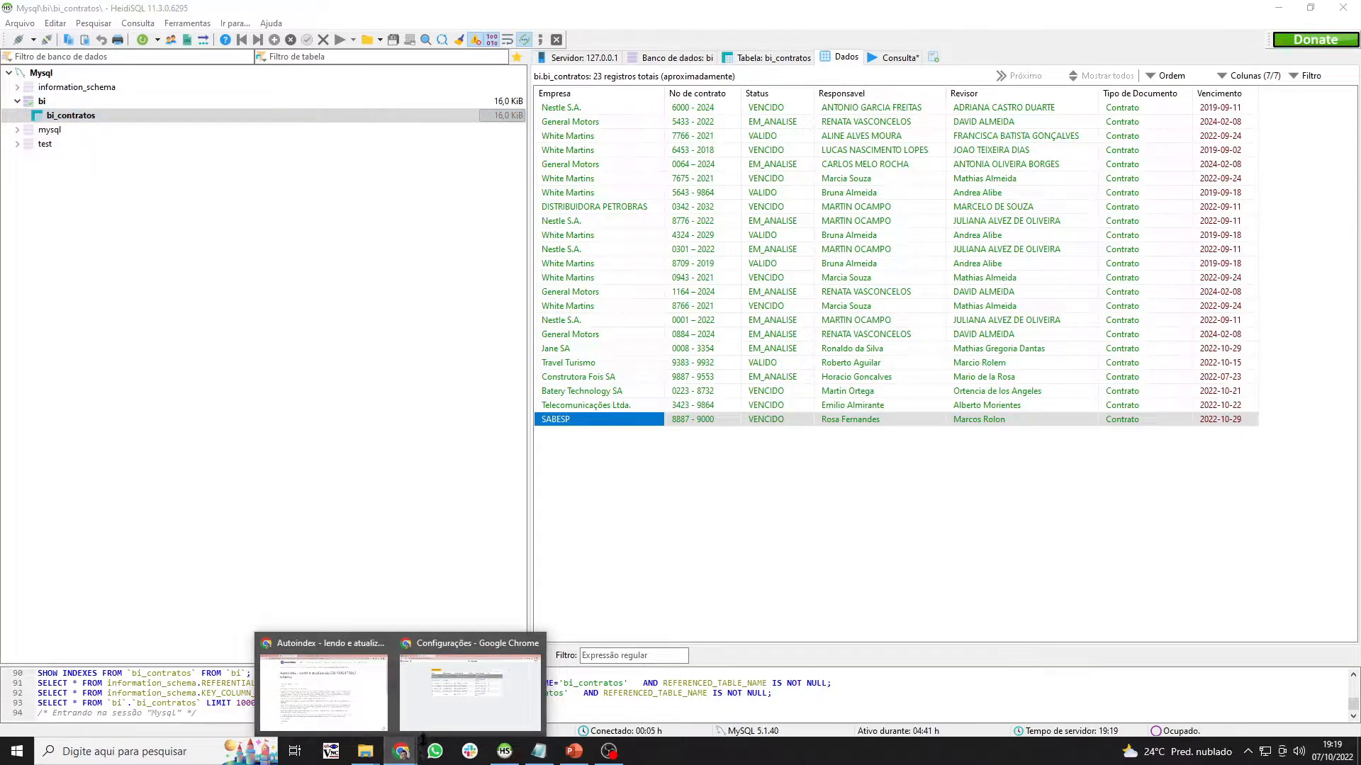
click(434, 705)
- Set the SABESP contract's status to VALIDO and its company to SABESP LTDA
click(161, 7)
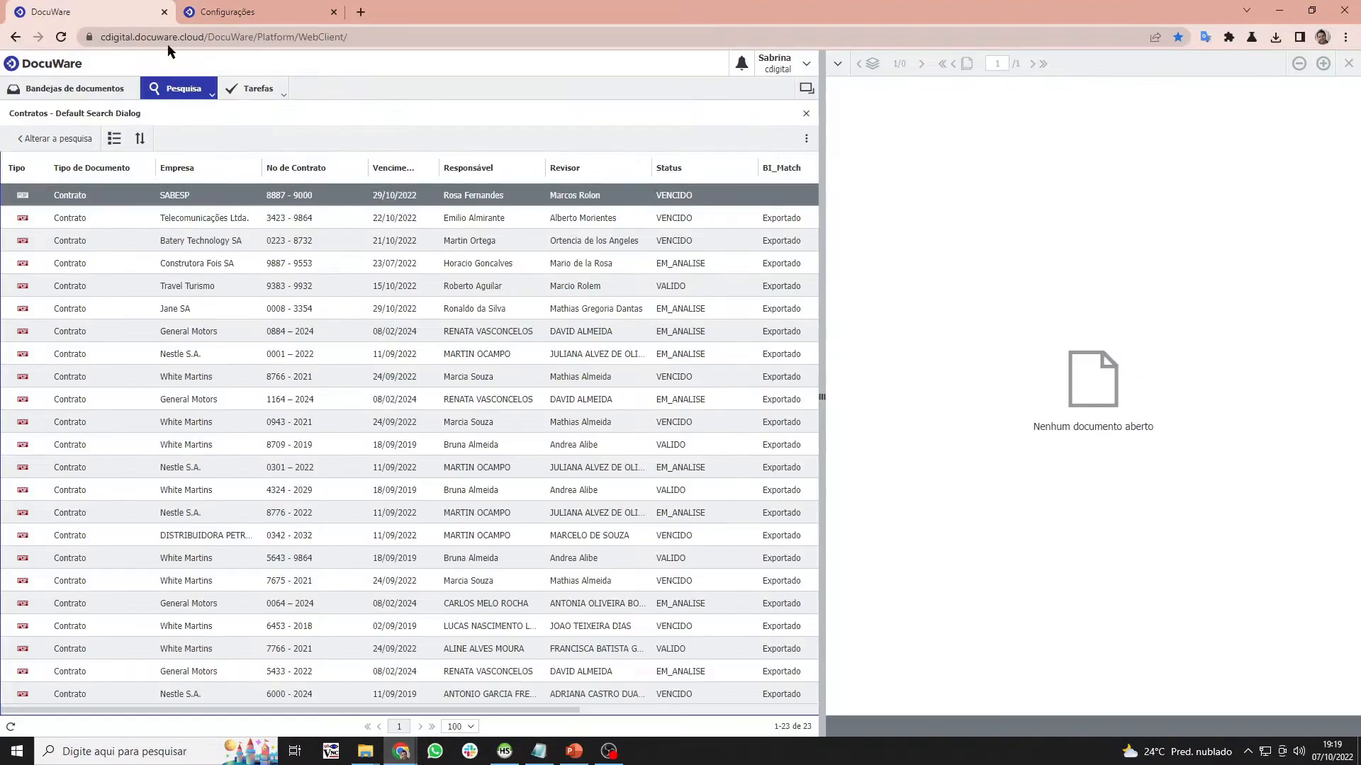
right_click(293, 194)
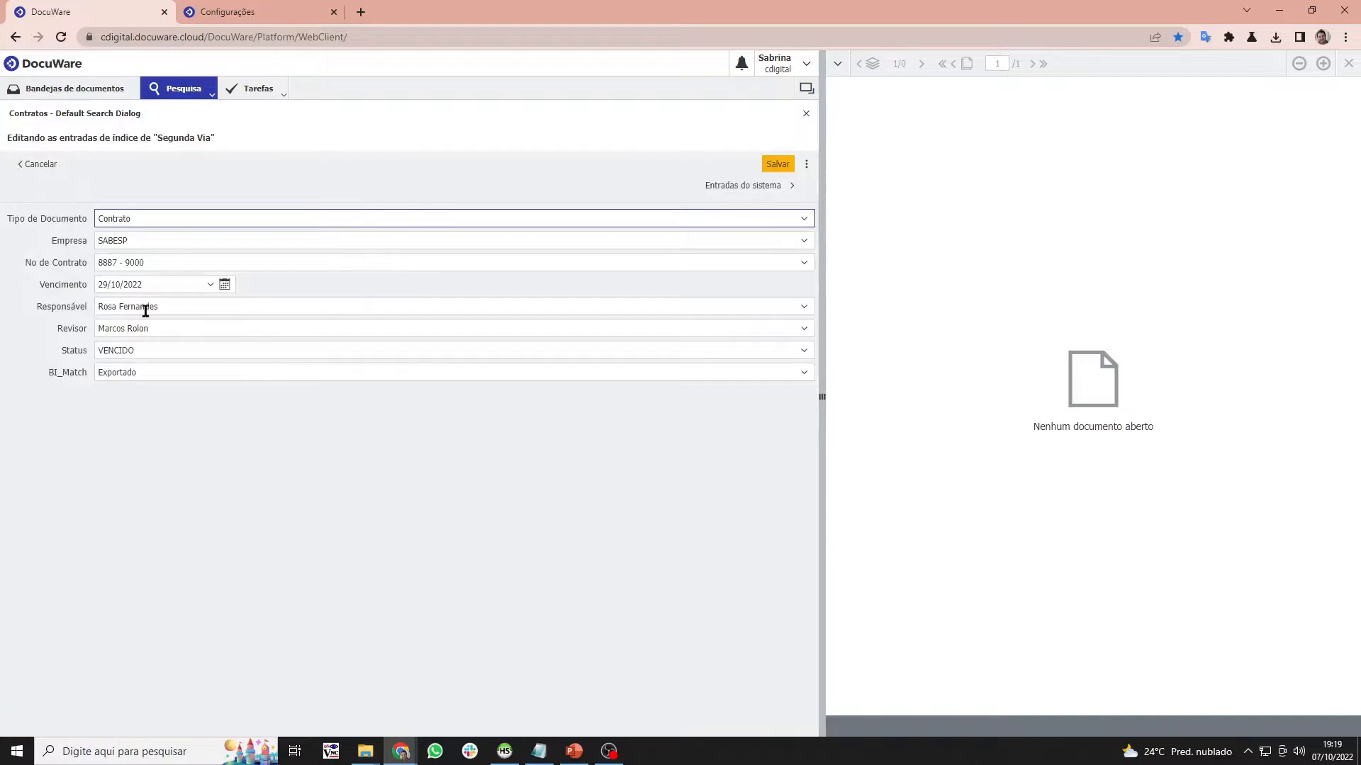
click(145, 351)
text(Va)
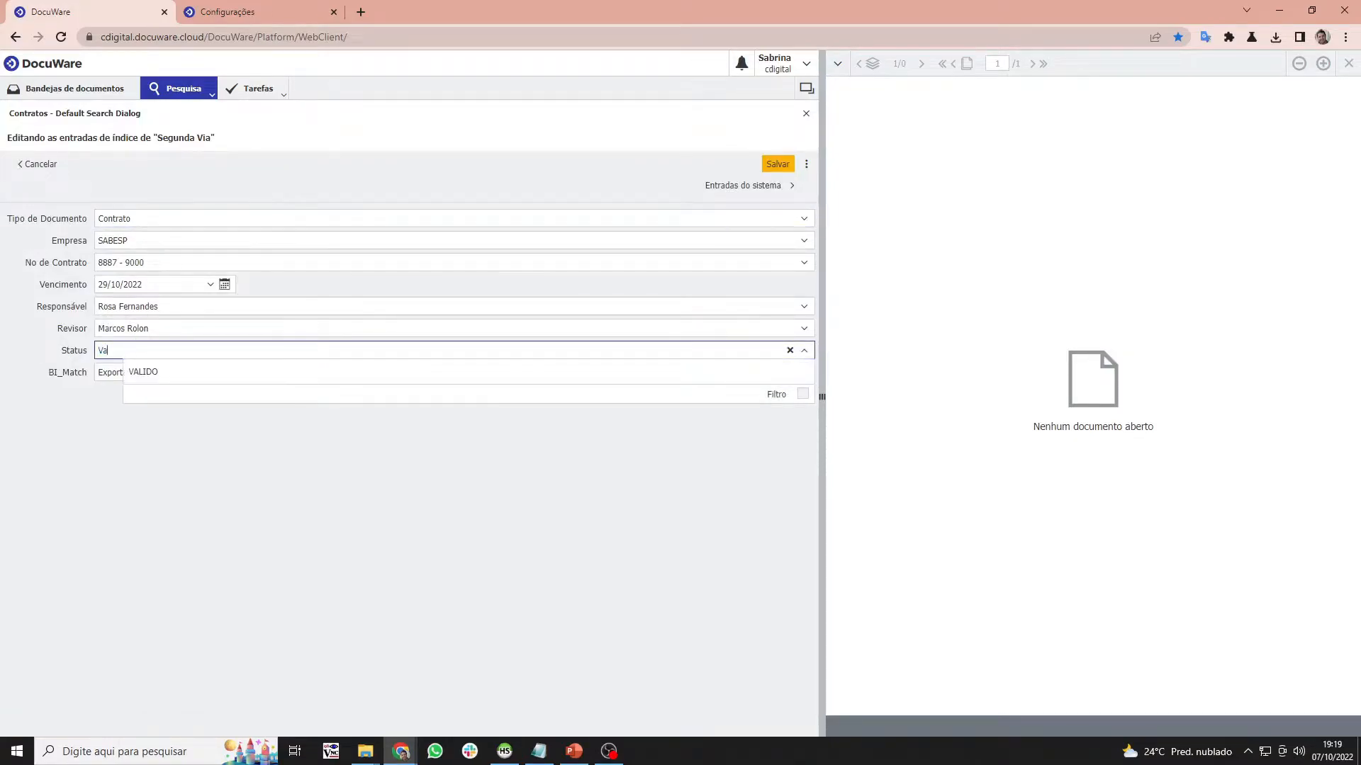
click(151, 372)
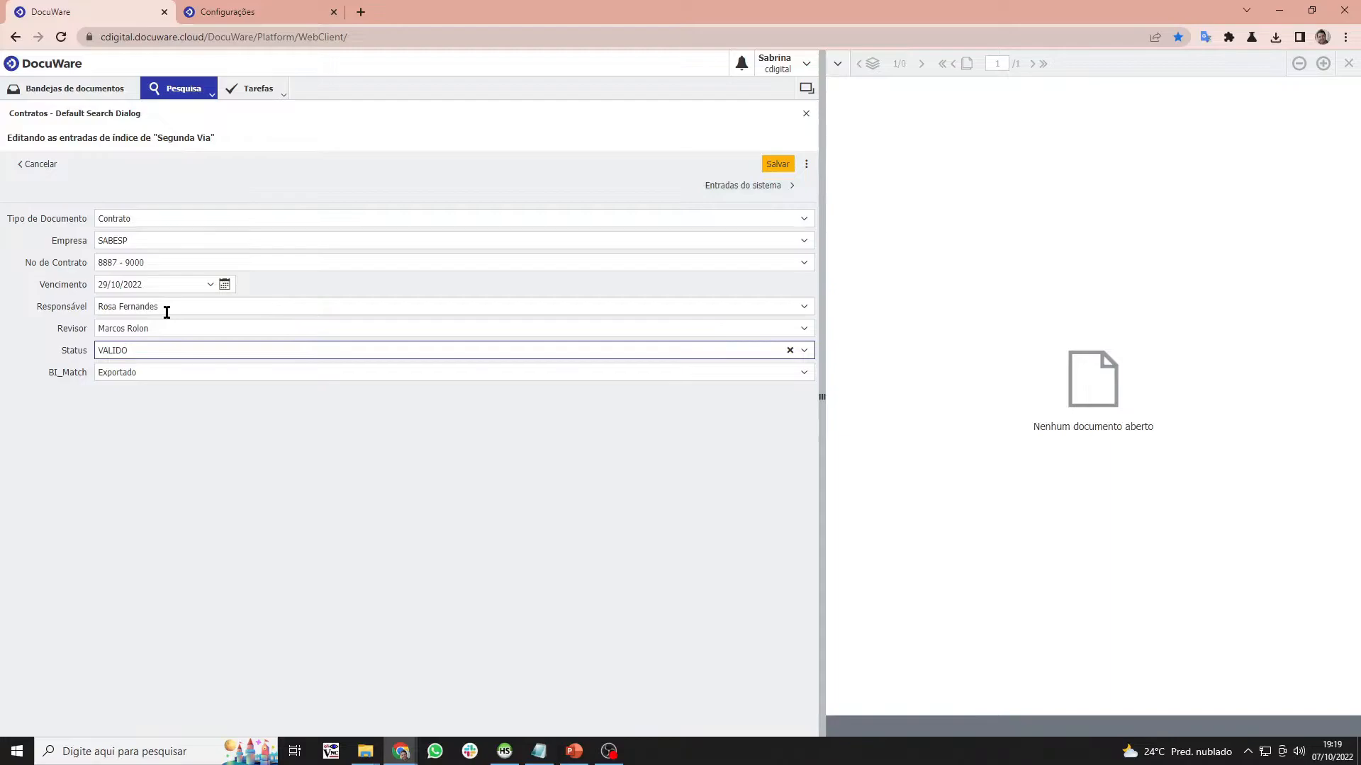
click(179, 220)
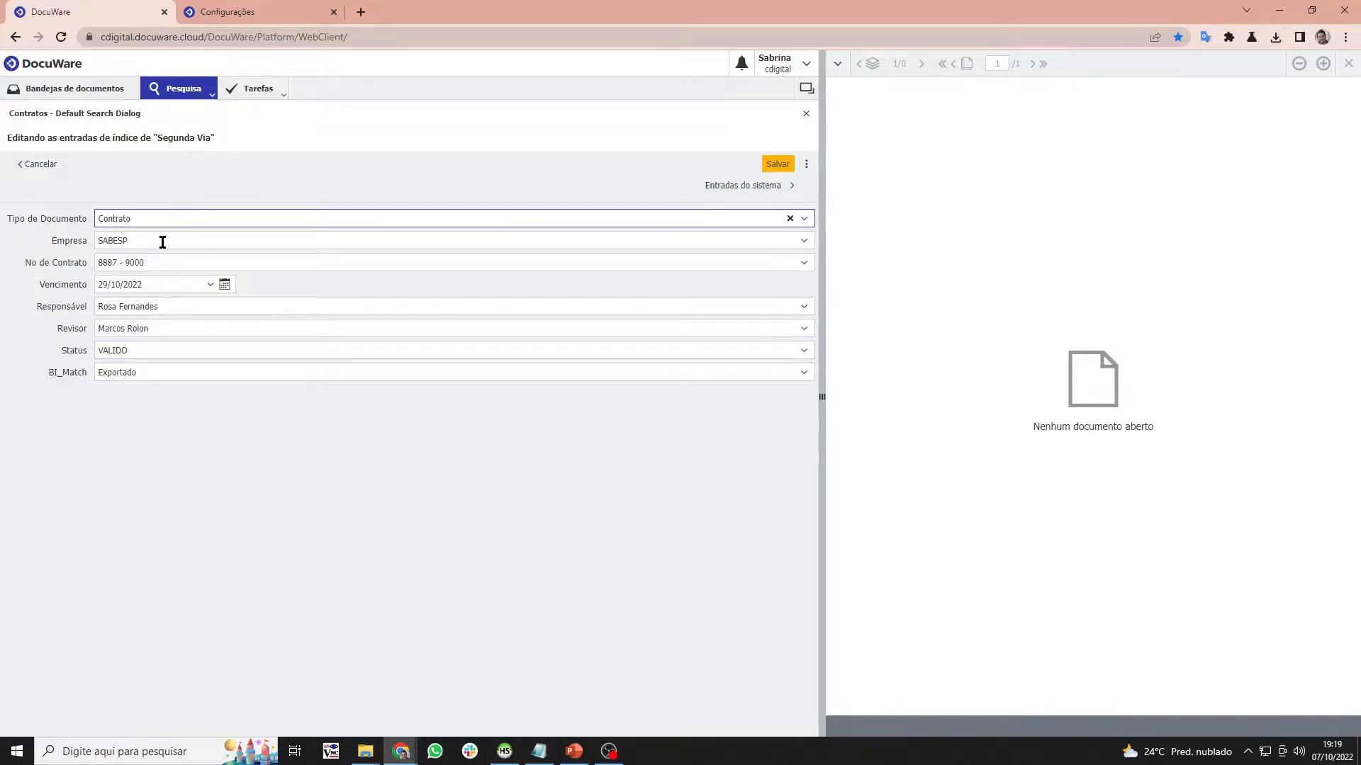
click(167, 239)
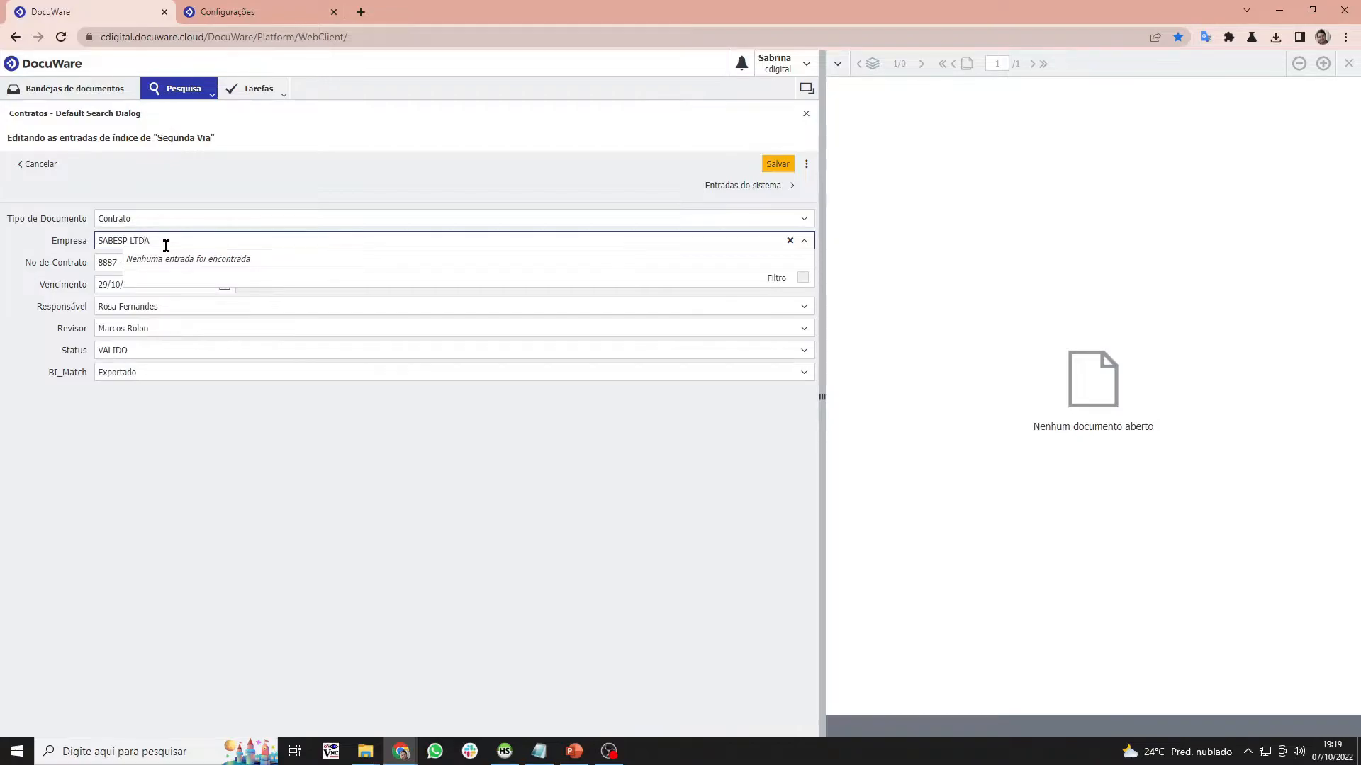
click(213, 302)
- Fill in the responsible person and reviewer, save the index entries, and return to HeidiSQL
text(FEr)
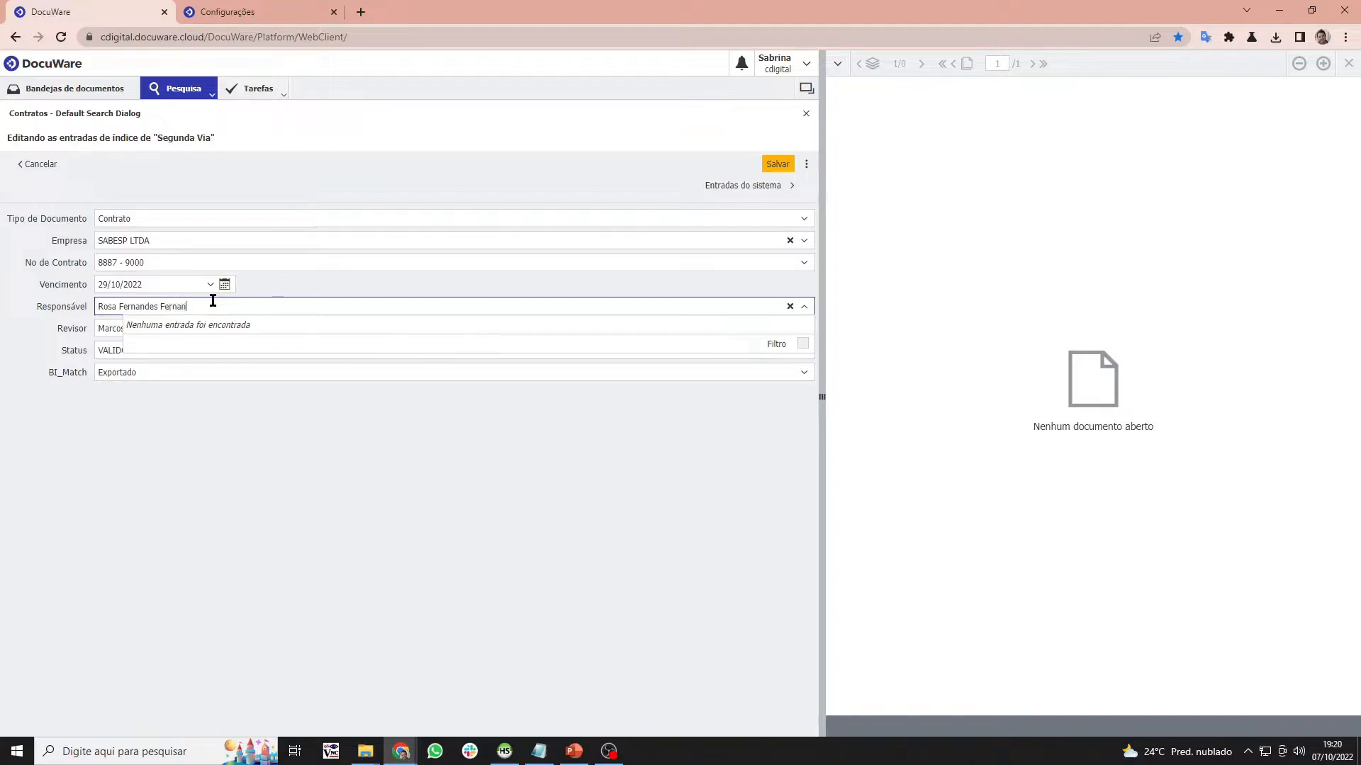
key(BackSpace)
key(BackSpace)
click(241, 325)
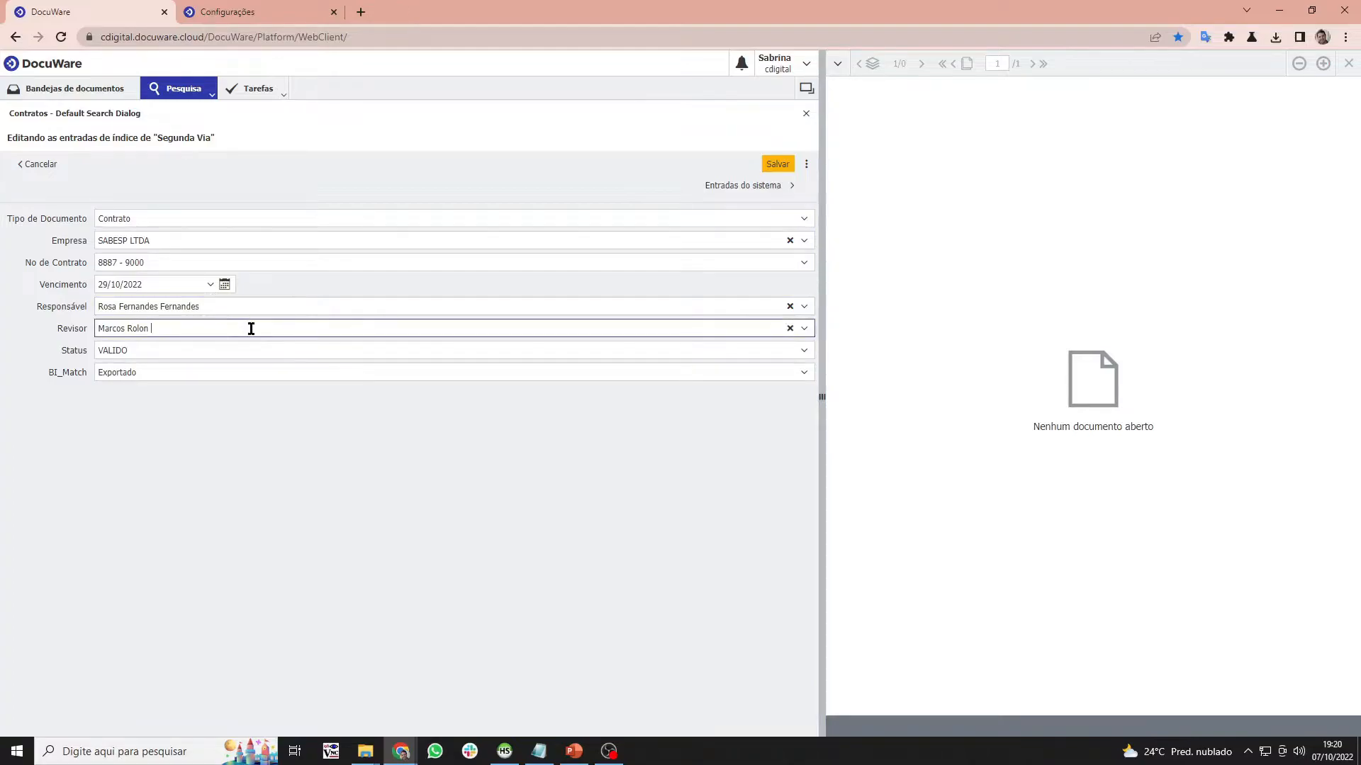
text(Rolon)
click(764, 168)
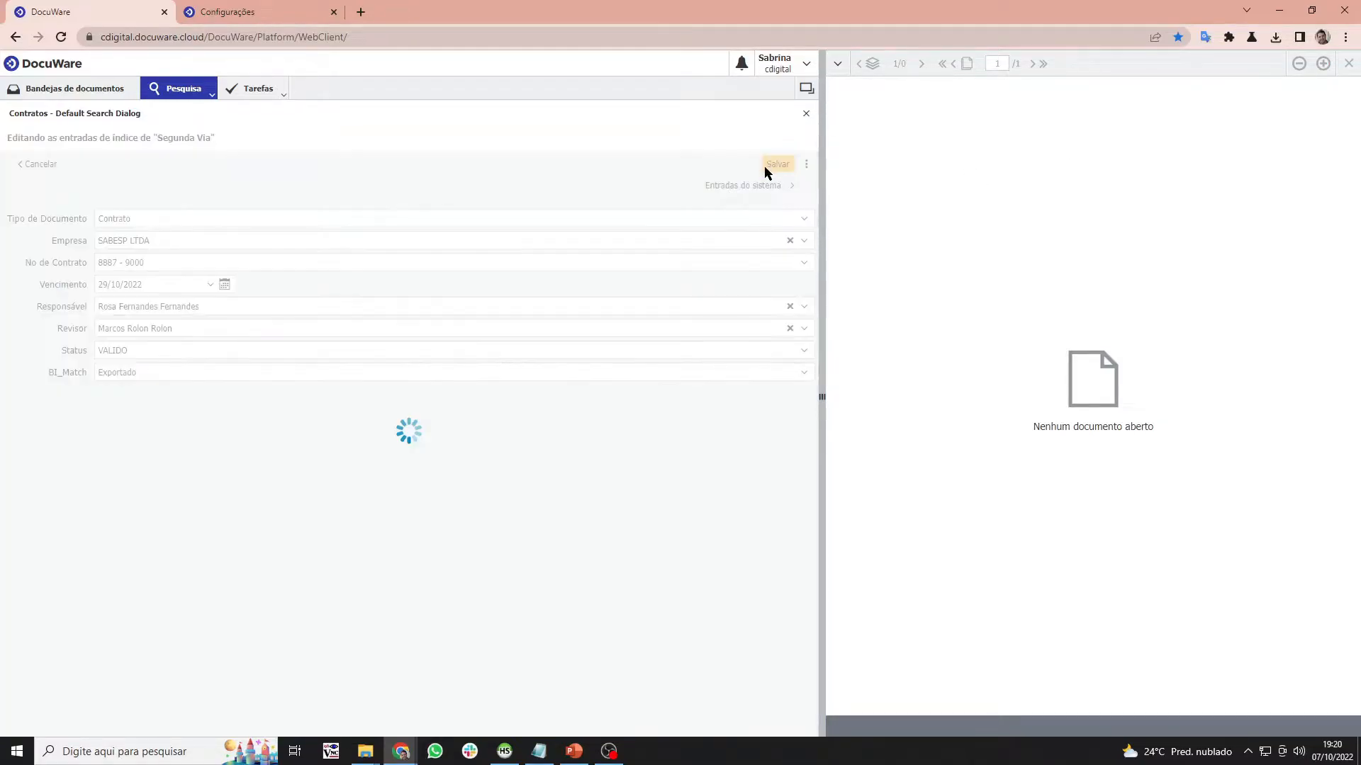
click(276, 11)
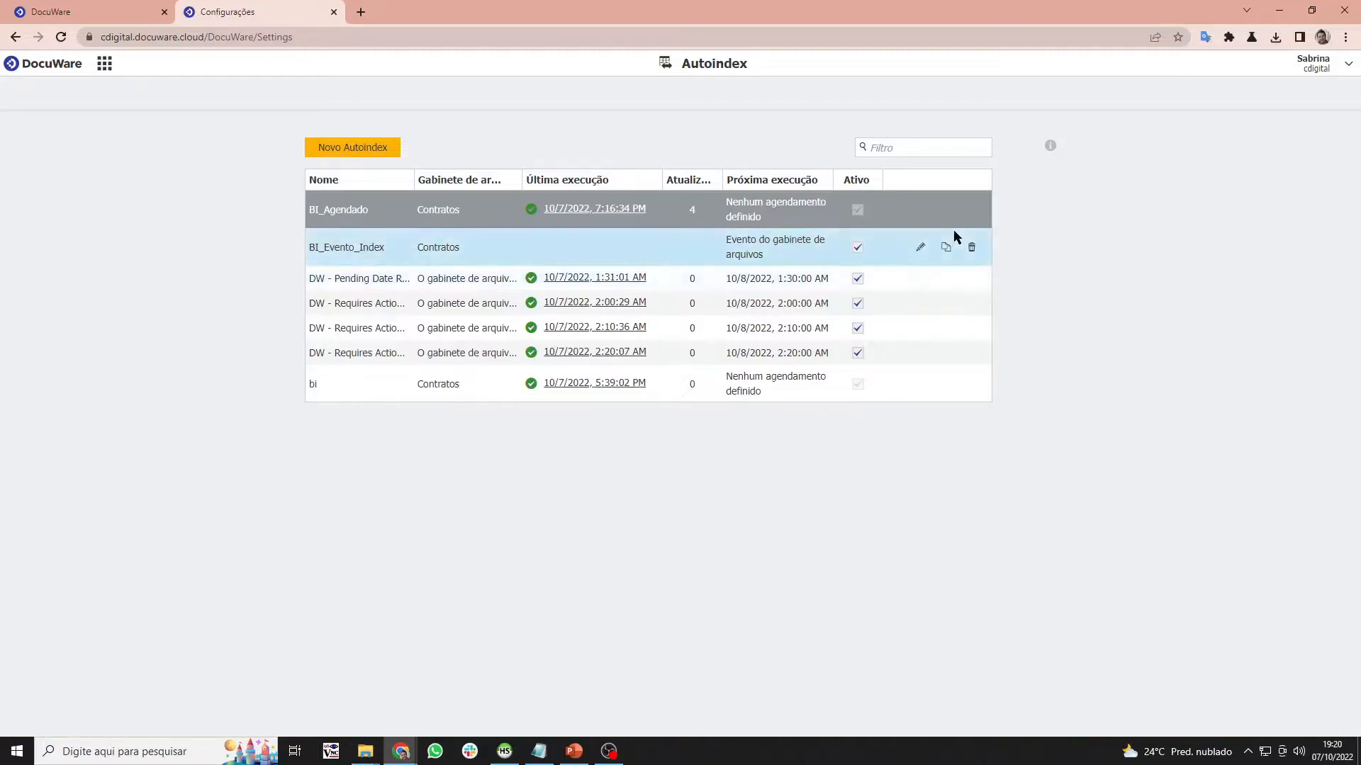
click(511, 753)
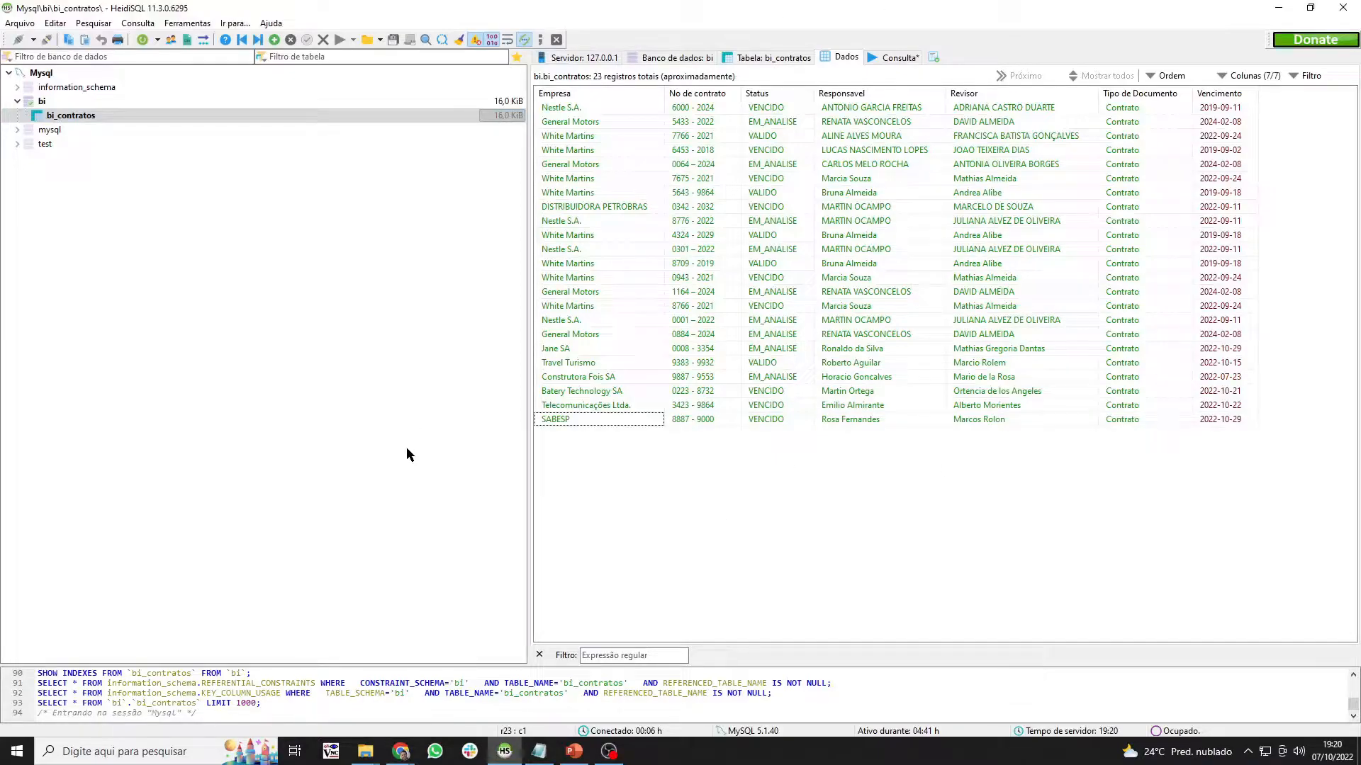
- Refresh bi_contratos so the SABESP row shows SABESP LTDA and VALIDO, then bring up the architecture slide
right_click(105, 120)
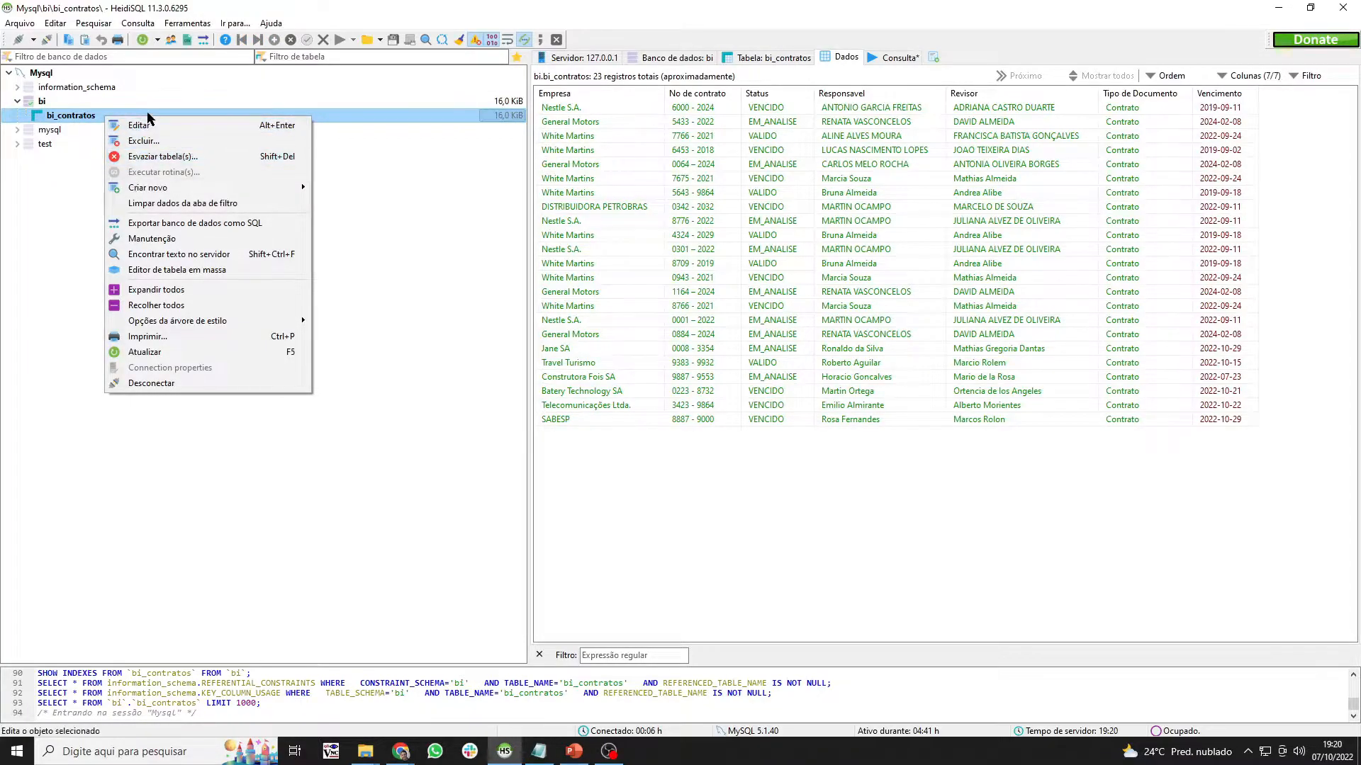
click(147, 353)
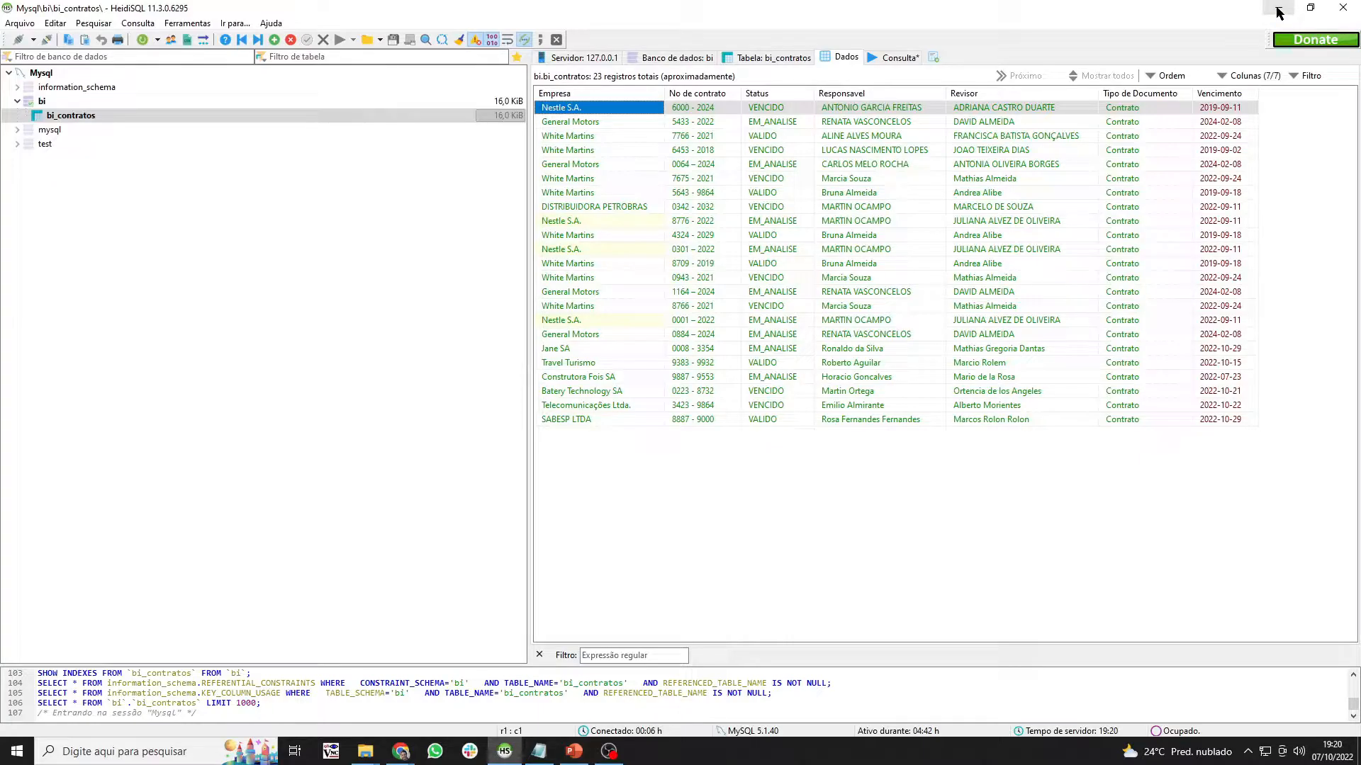
click(579, 754)
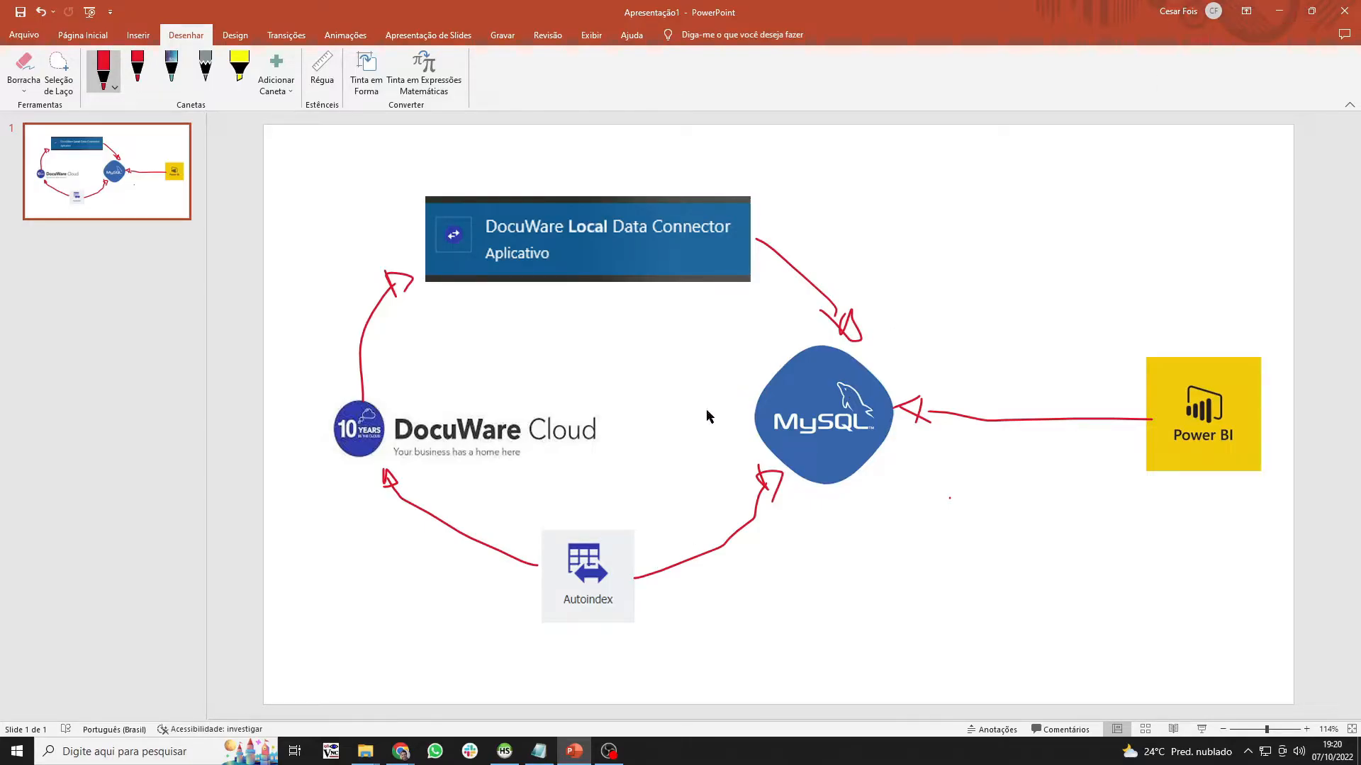
- Minimize the PowerPoint architecture presentation to reveal the bi_contratos table
click(1281, 14)
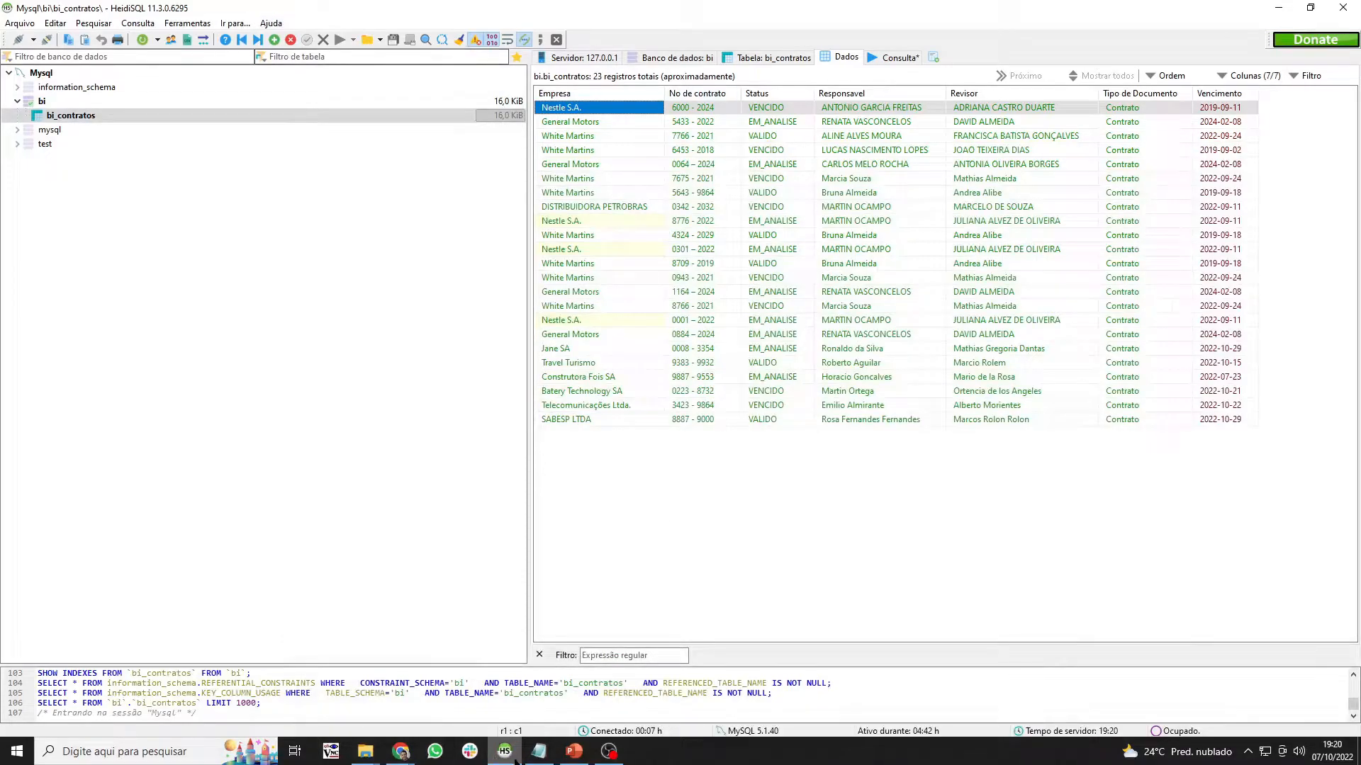
- Snip the Assistência de indexação tile from DocuWare's settings overview to the clipboard
click(401, 756)
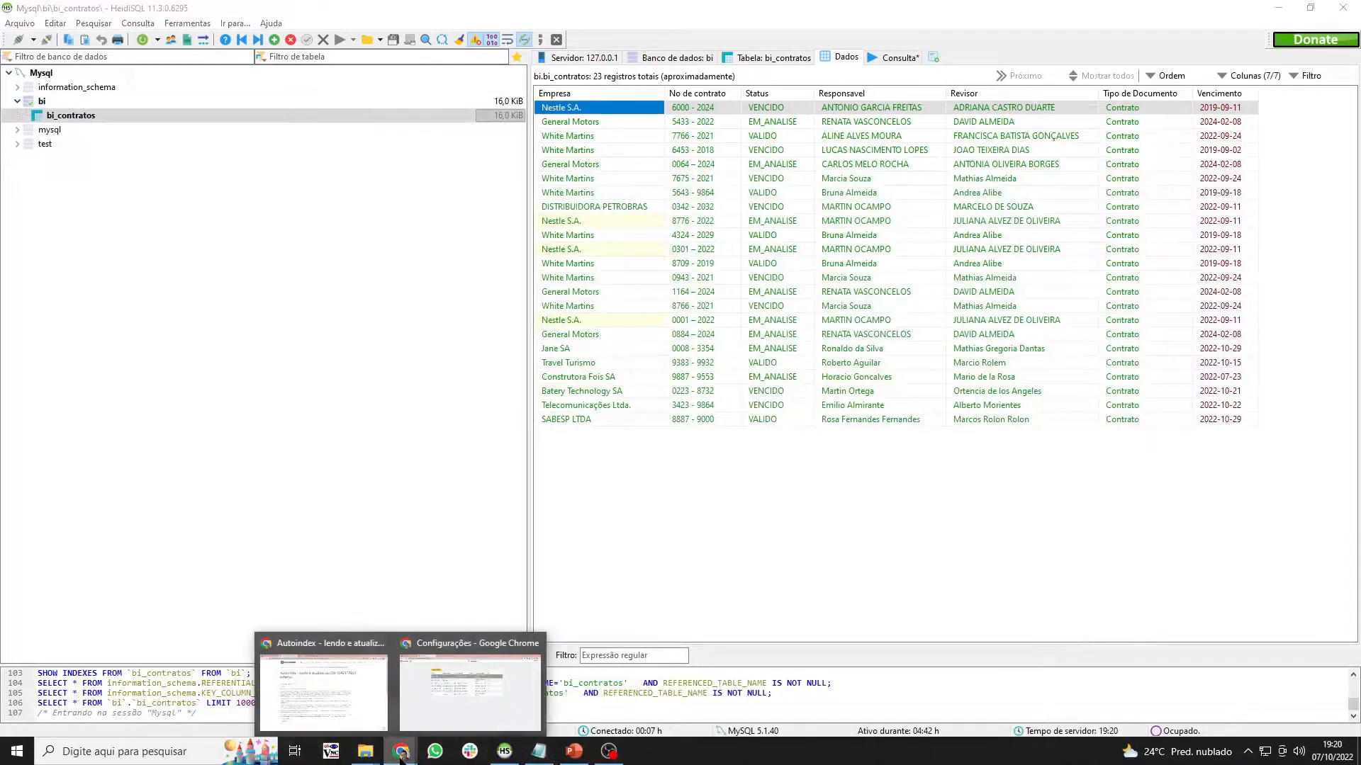
click(434, 721)
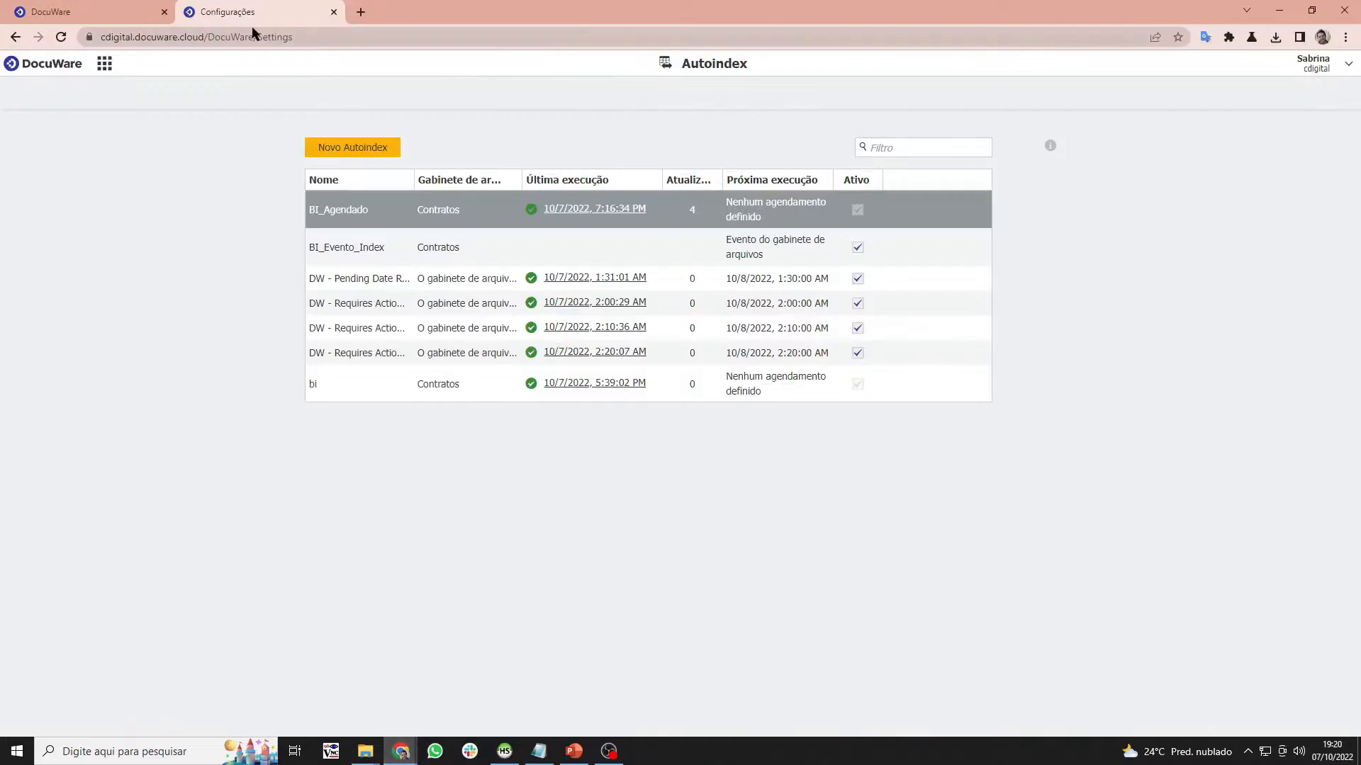
click(105, 63)
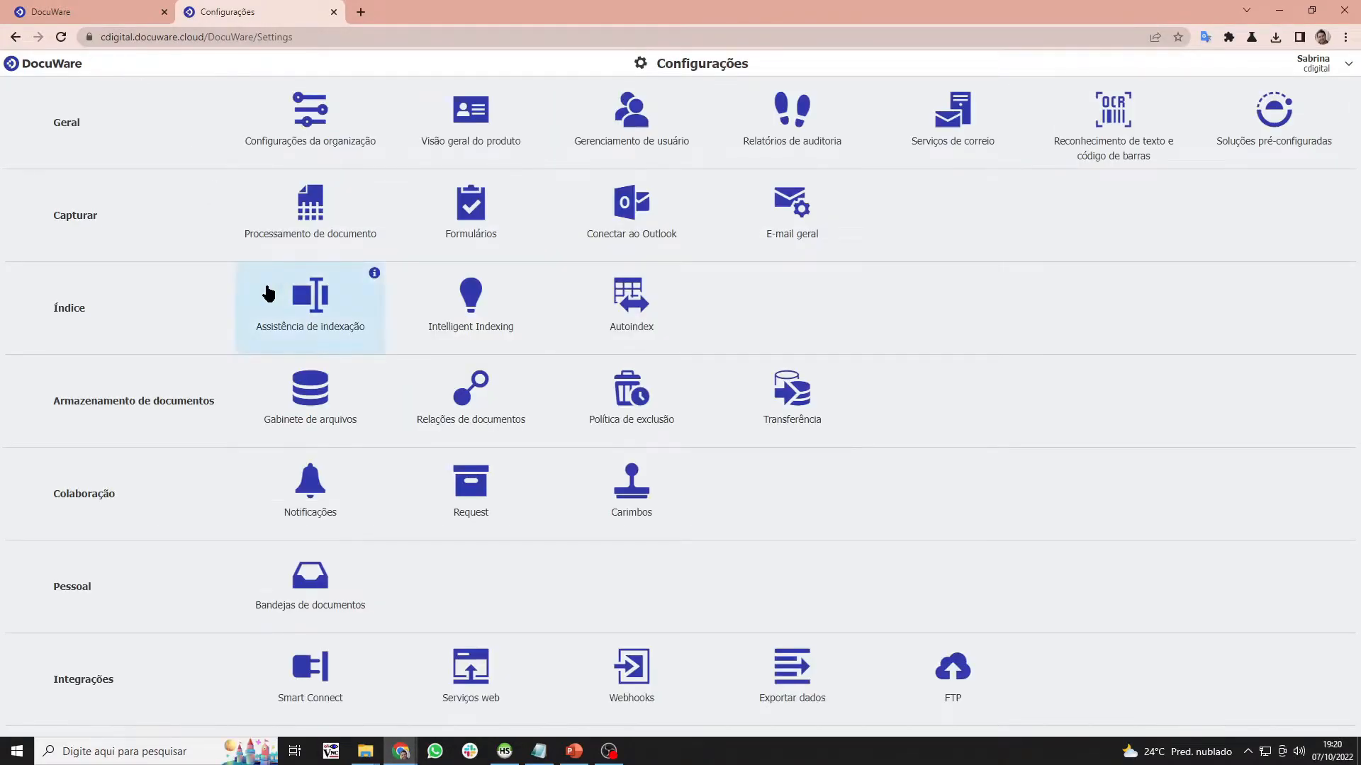
key(super+shift+s)
drag(243, 261, 381, 355)
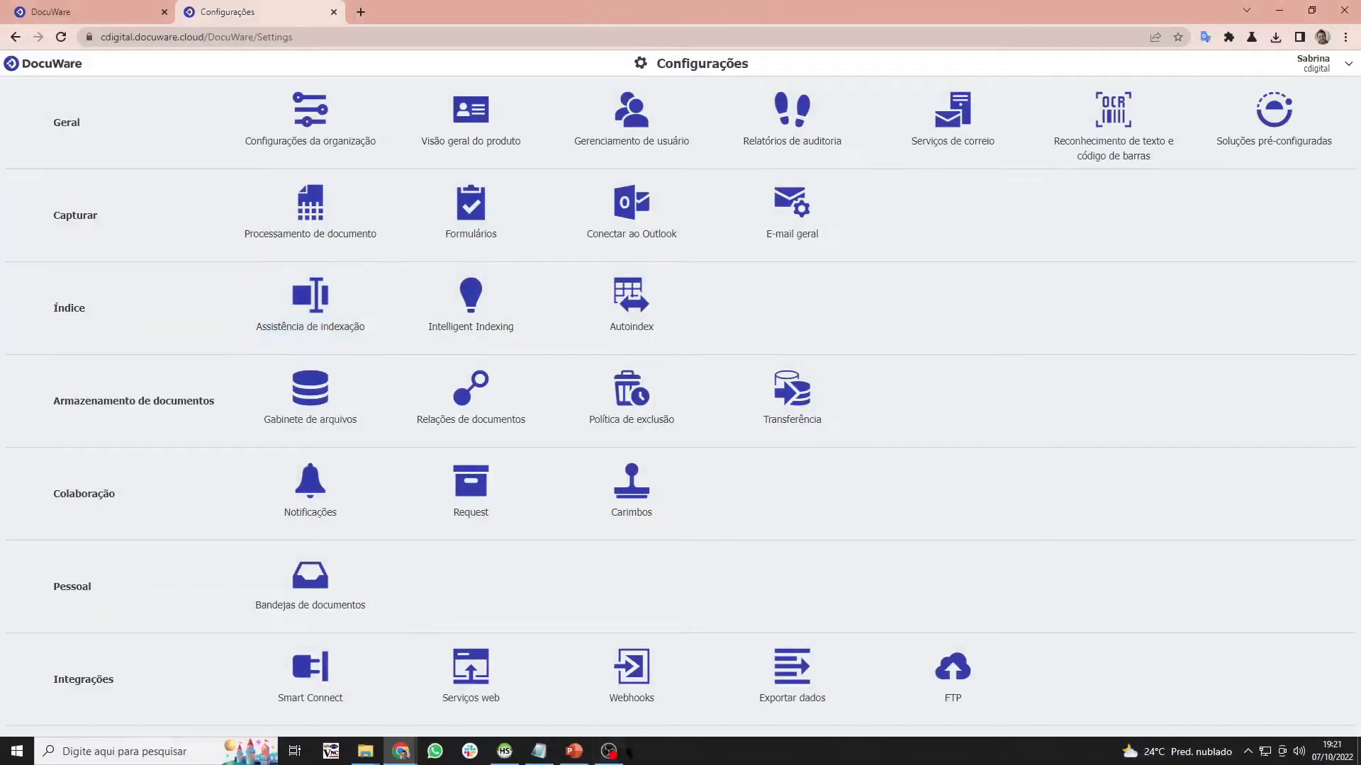
click(574, 751)
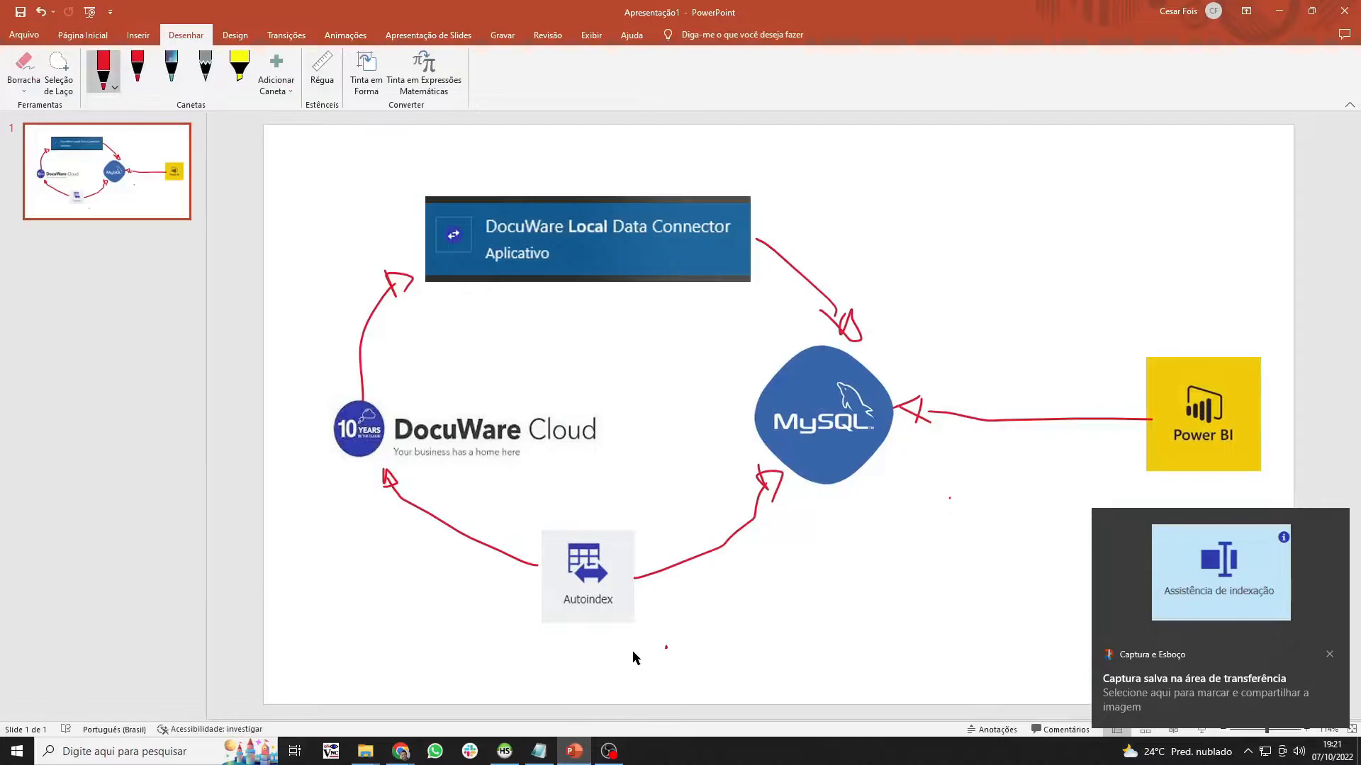
- Paste the Assistência de indexação snip and place it beside the Autoindex image
key(ctrl+v)
drag(767, 432, 425, 564)
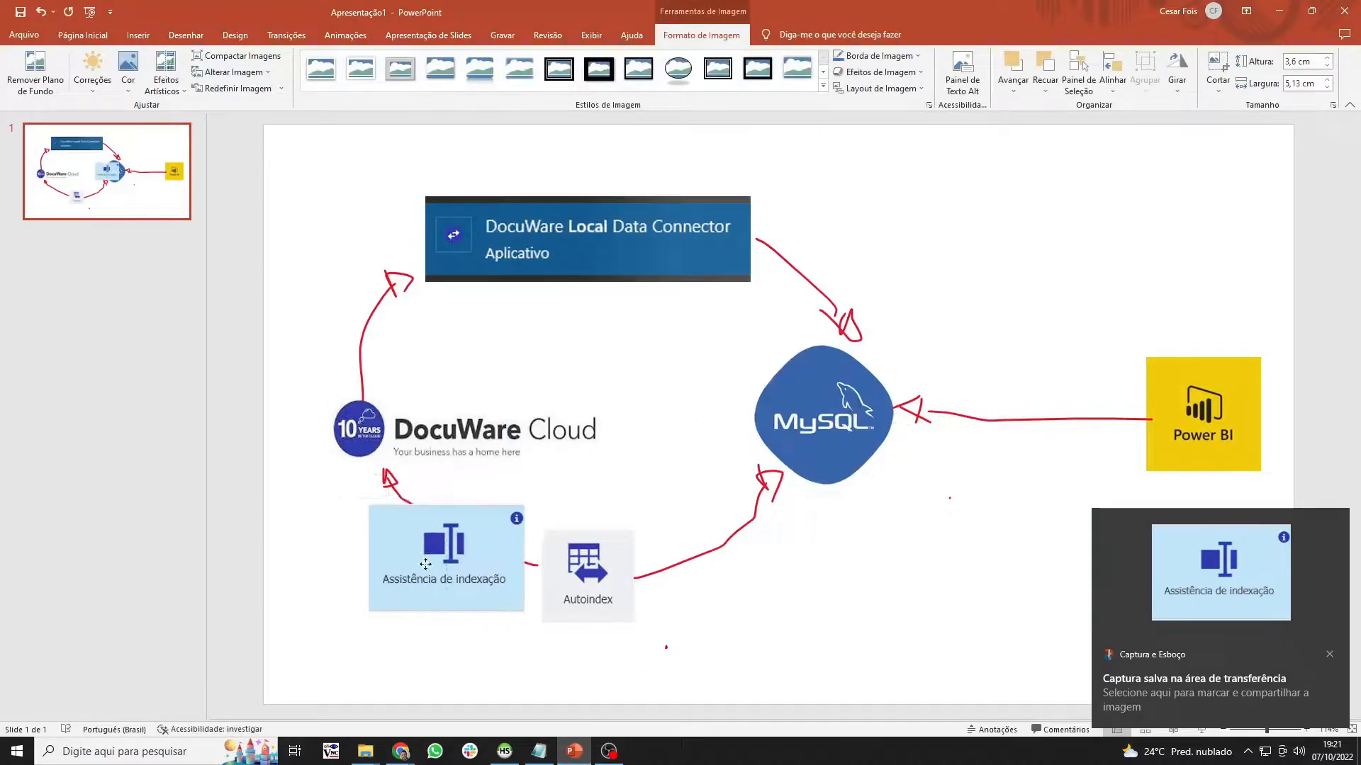
drag(588, 567, 663, 548)
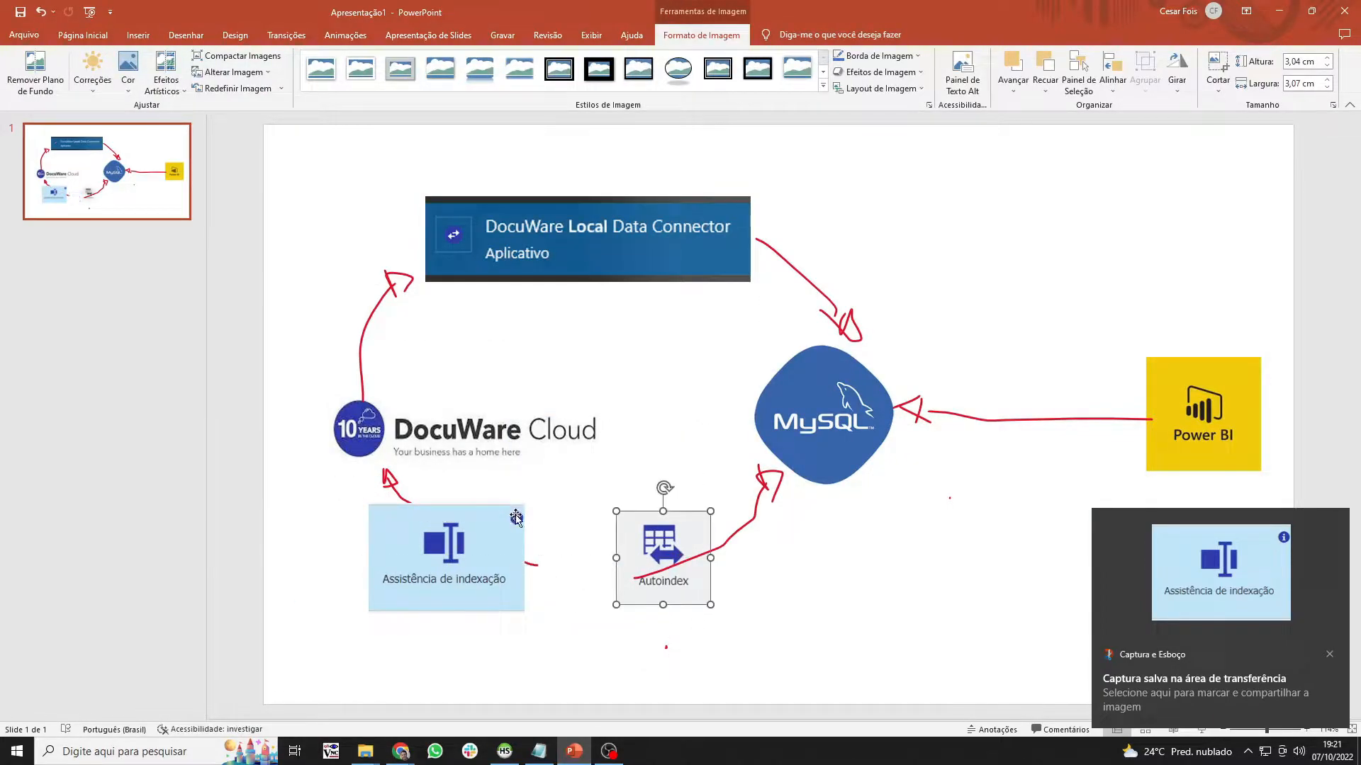
click(515, 518)
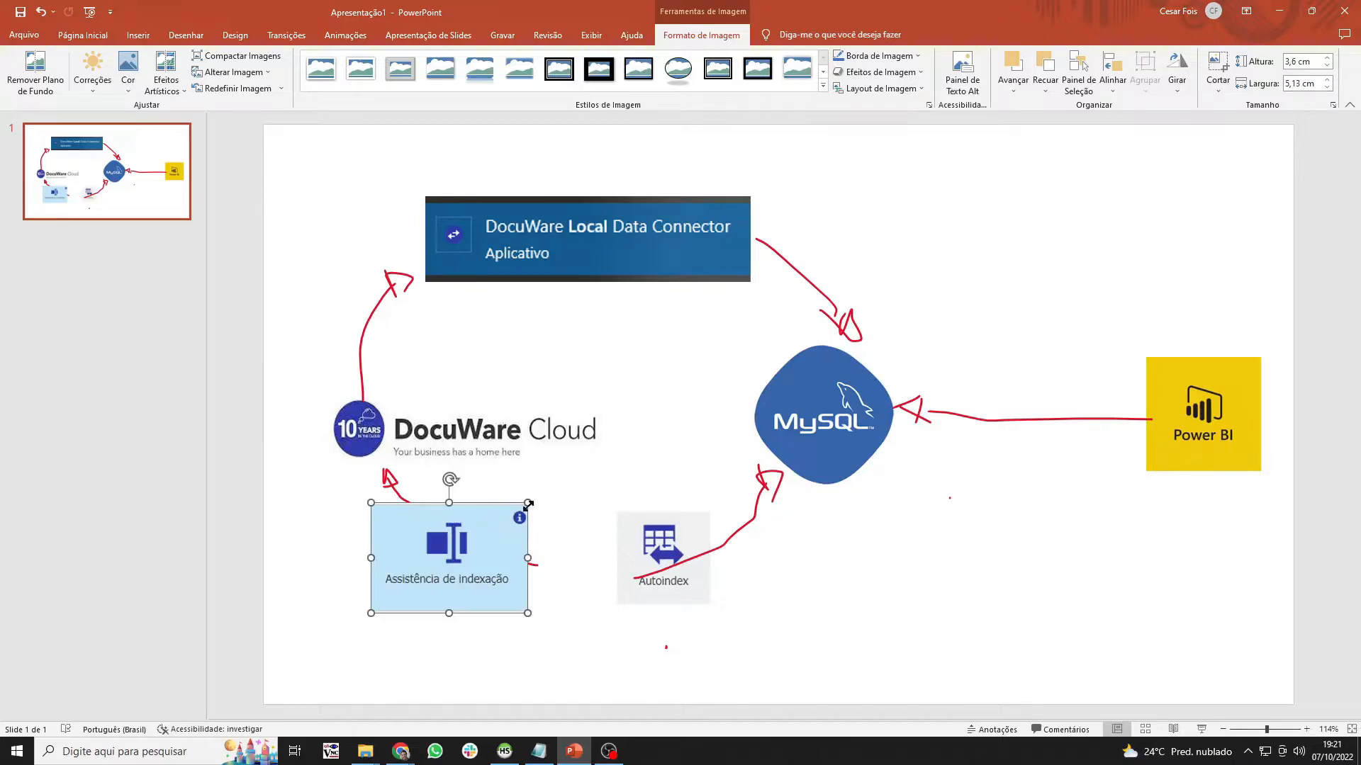
drag(424, 561, 475, 569)
click(1091, 458)
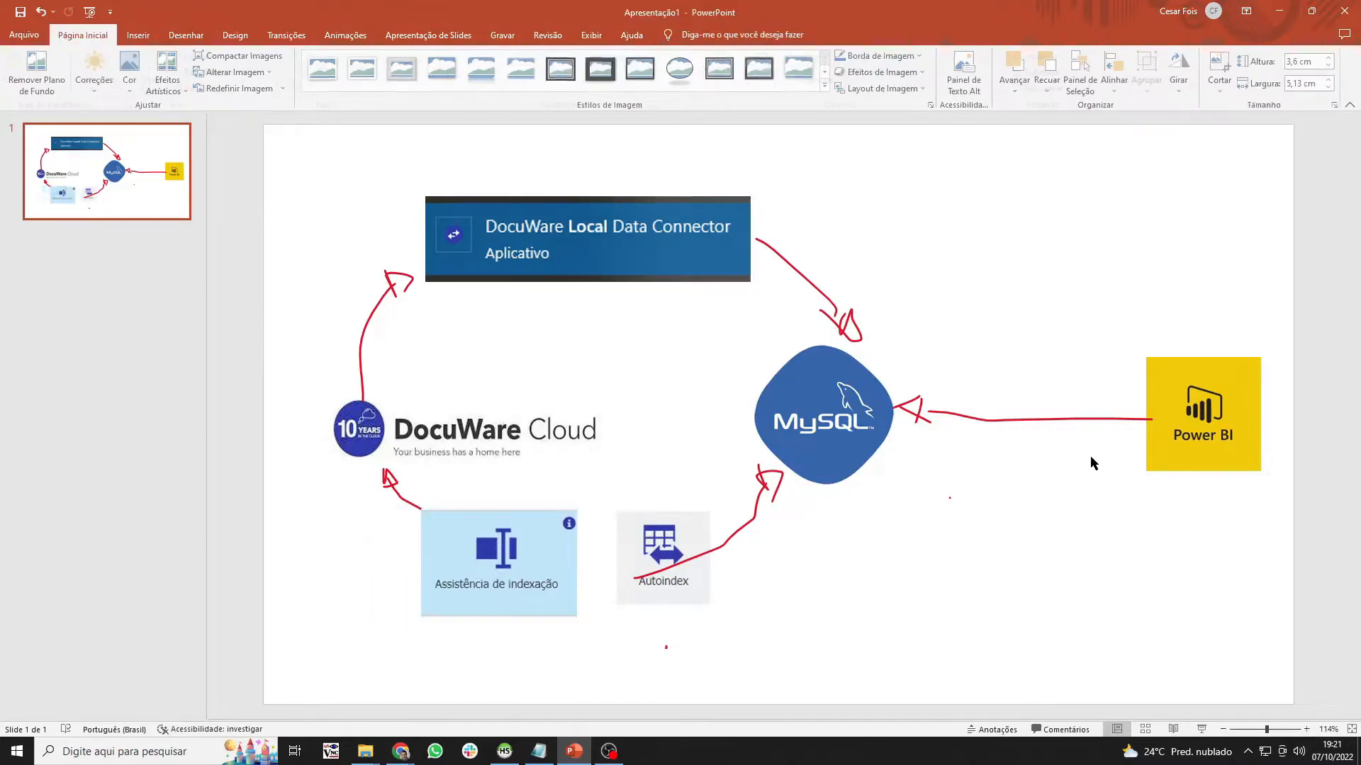
- Delete the four red arrows: Power BI, Autoindex, Local Data Connector, and the curved DocuWare Cloud arrow
click(1060, 419)
key(Delete)
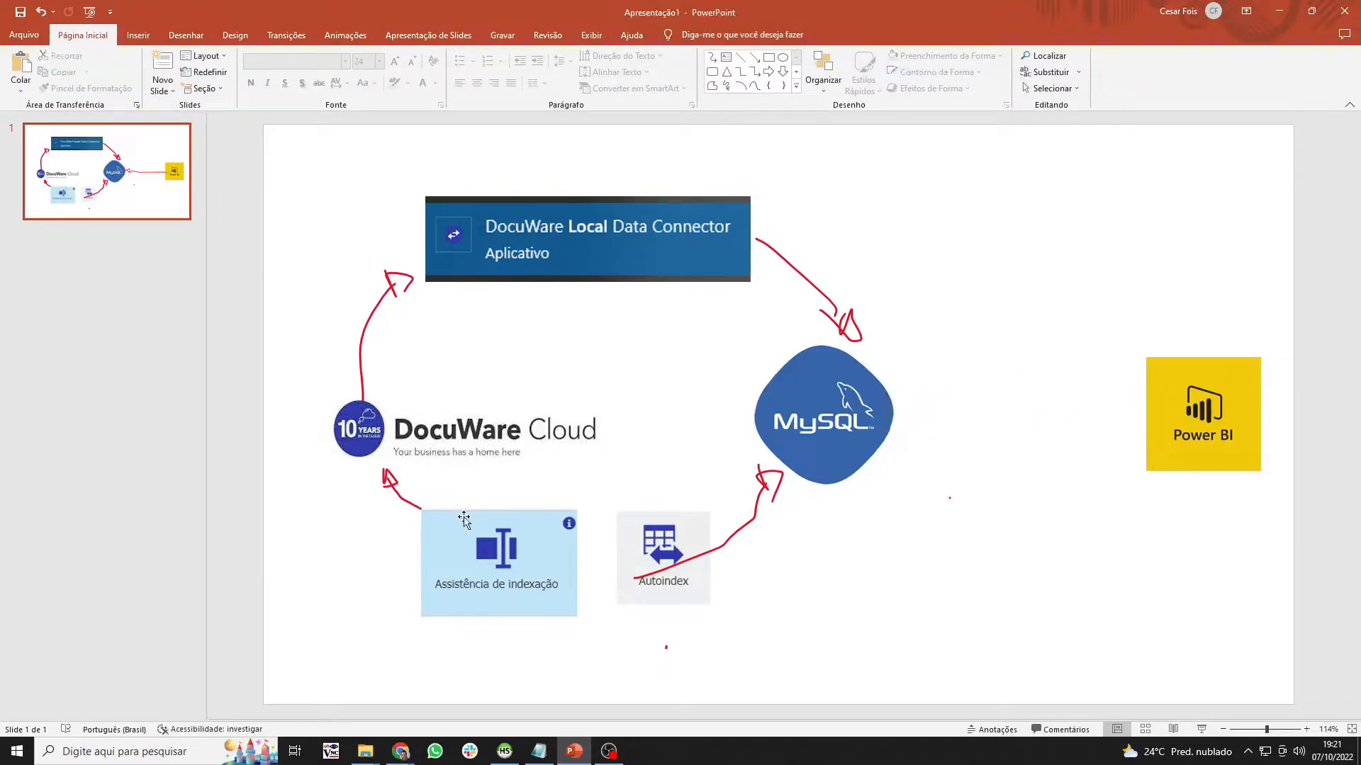
click(776, 505)
key(Delete)
click(807, 294)
key(Delete)
click(373, 310)
key(Delete)
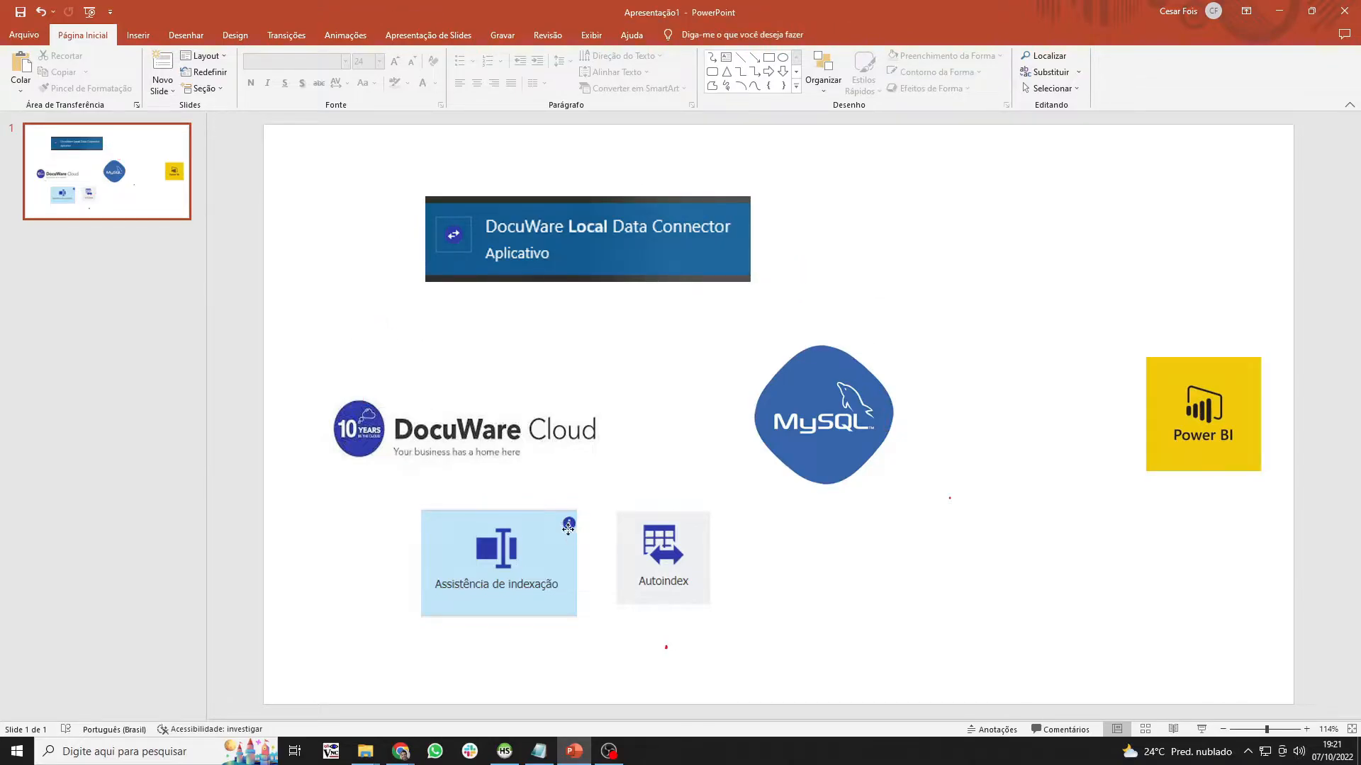
- Shrink the Assistência de indexação image slightly and go back to HeidiSQL
click(579, 537)
drag(417, 618, 442, 600)
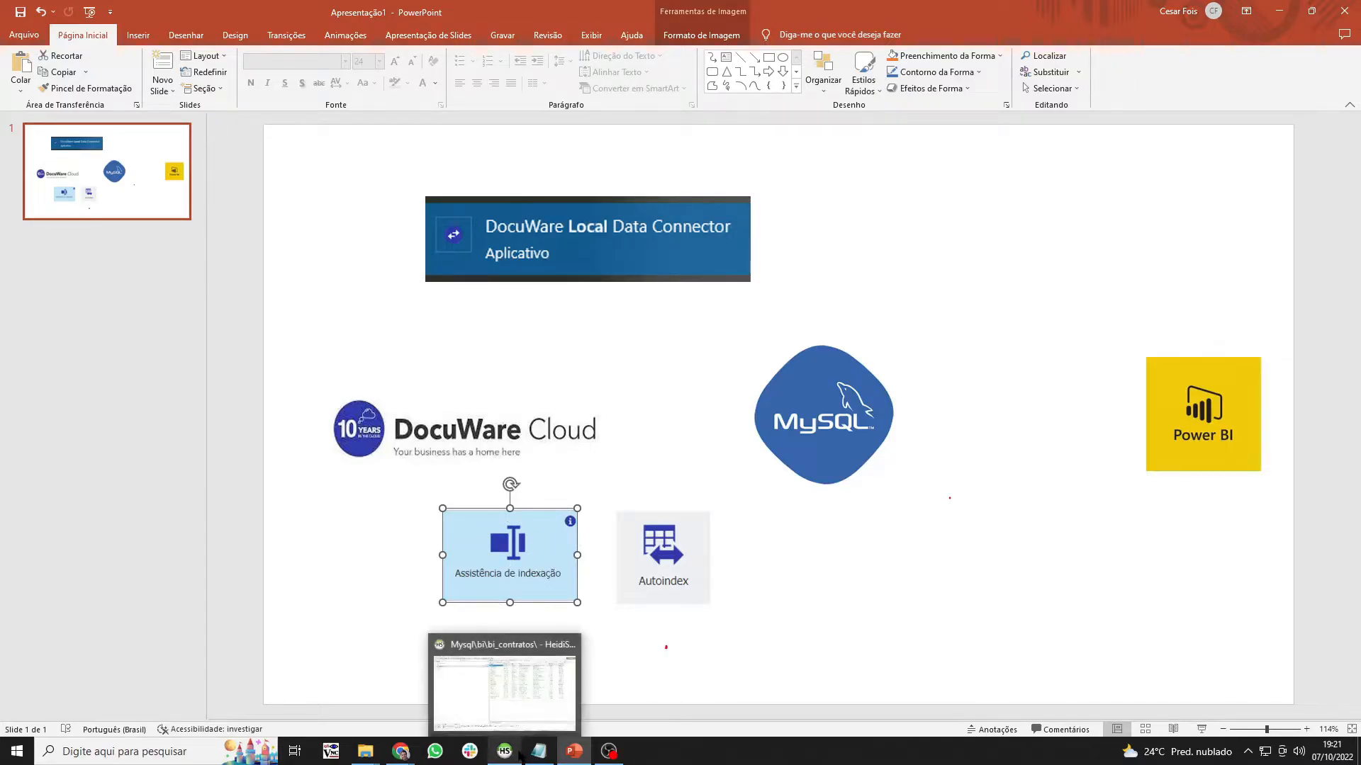
click(782, 717)
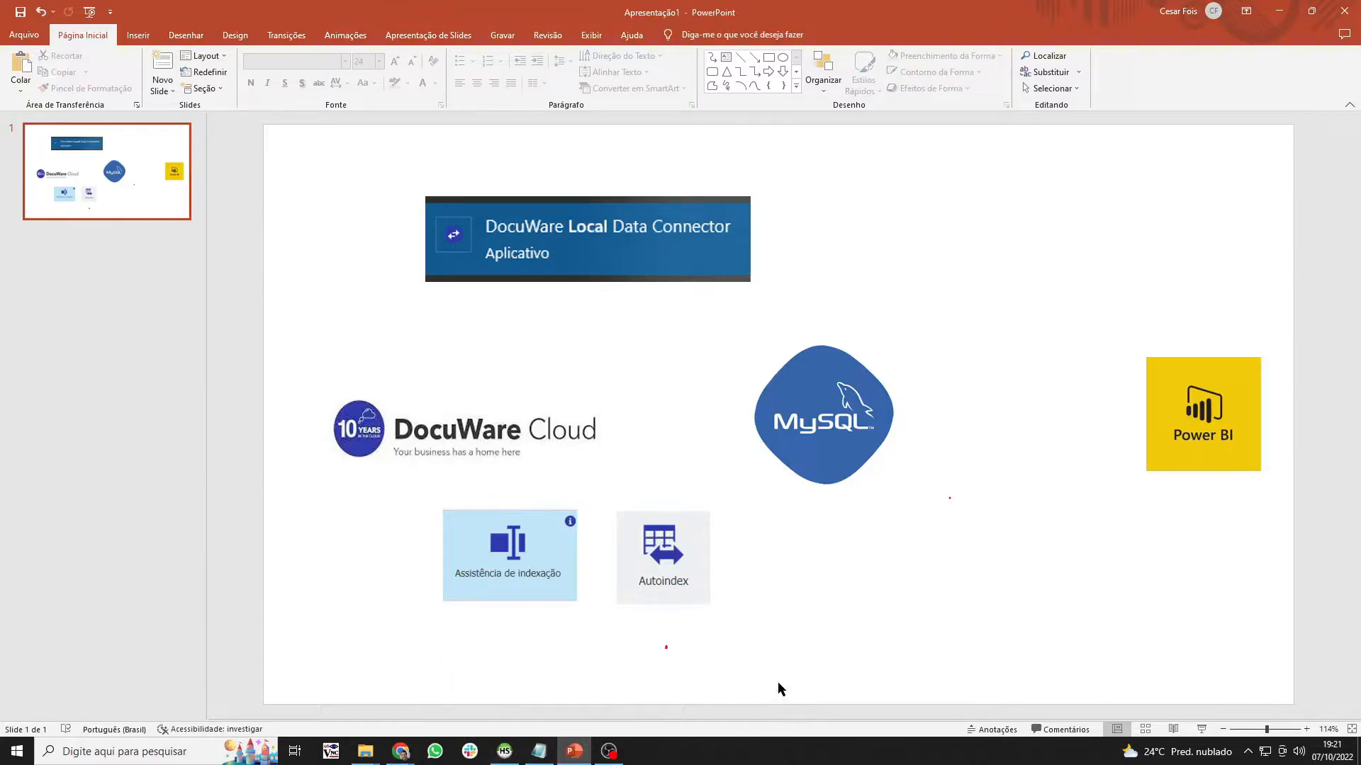
click(517, 751)
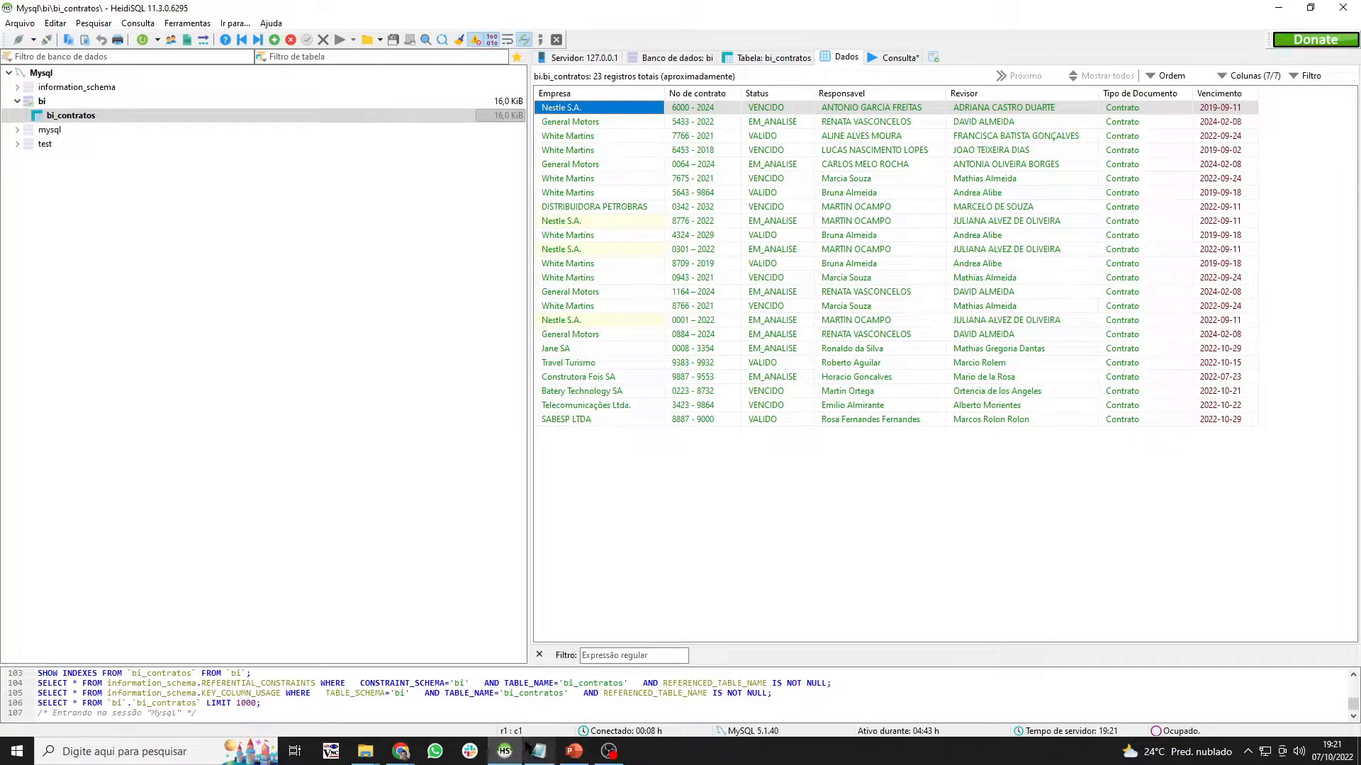
- Create a new table in the bi database and start naming it bi_Teste
mouse_move(525, 747)
click(25, 92)
click(32, 105)
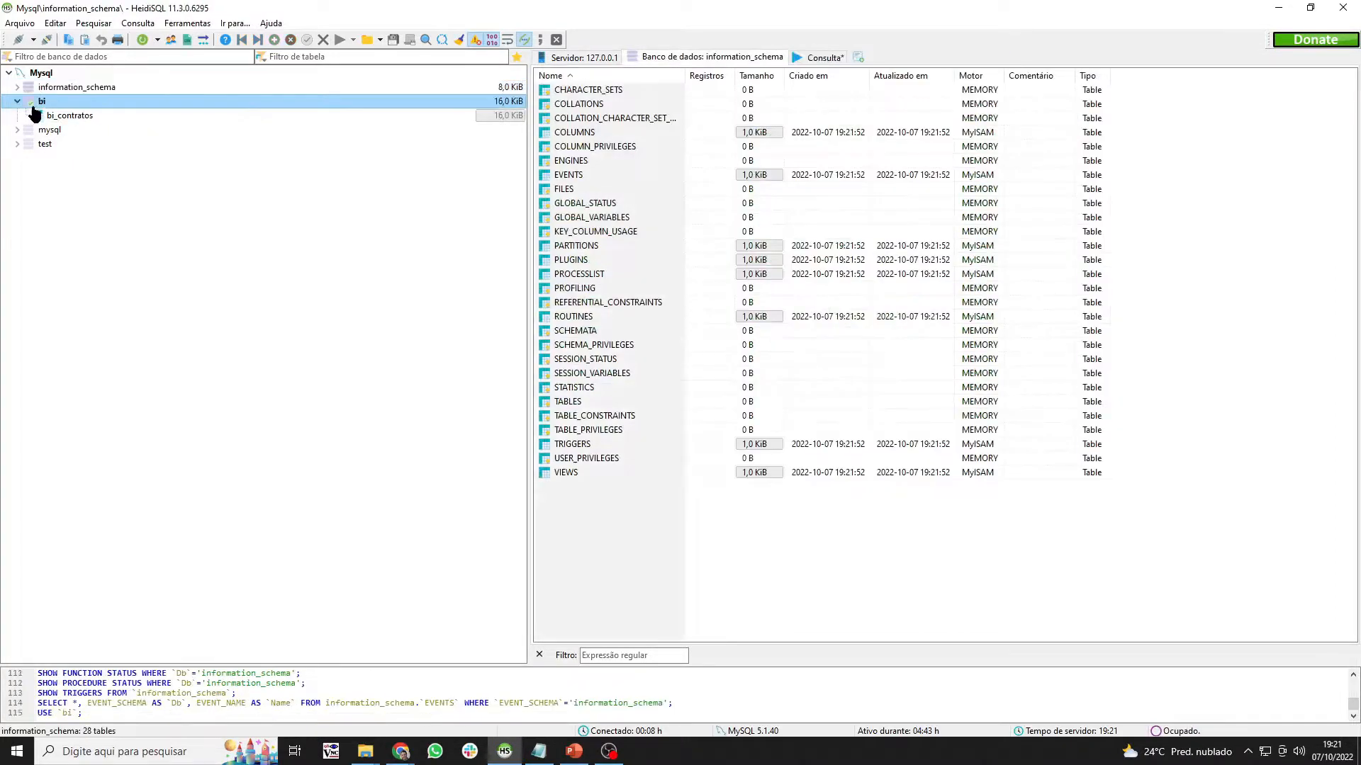
right_click(43, 102)
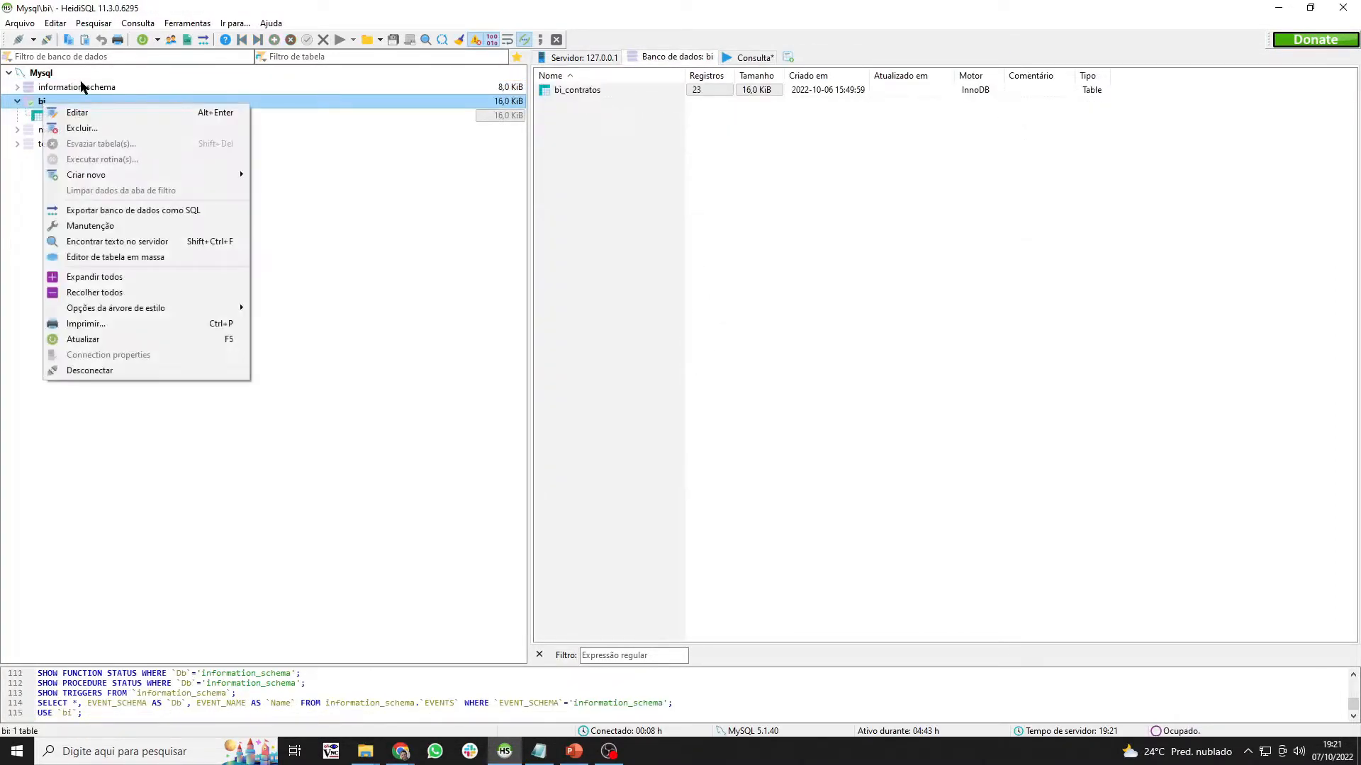
mouse_move(113, 175)
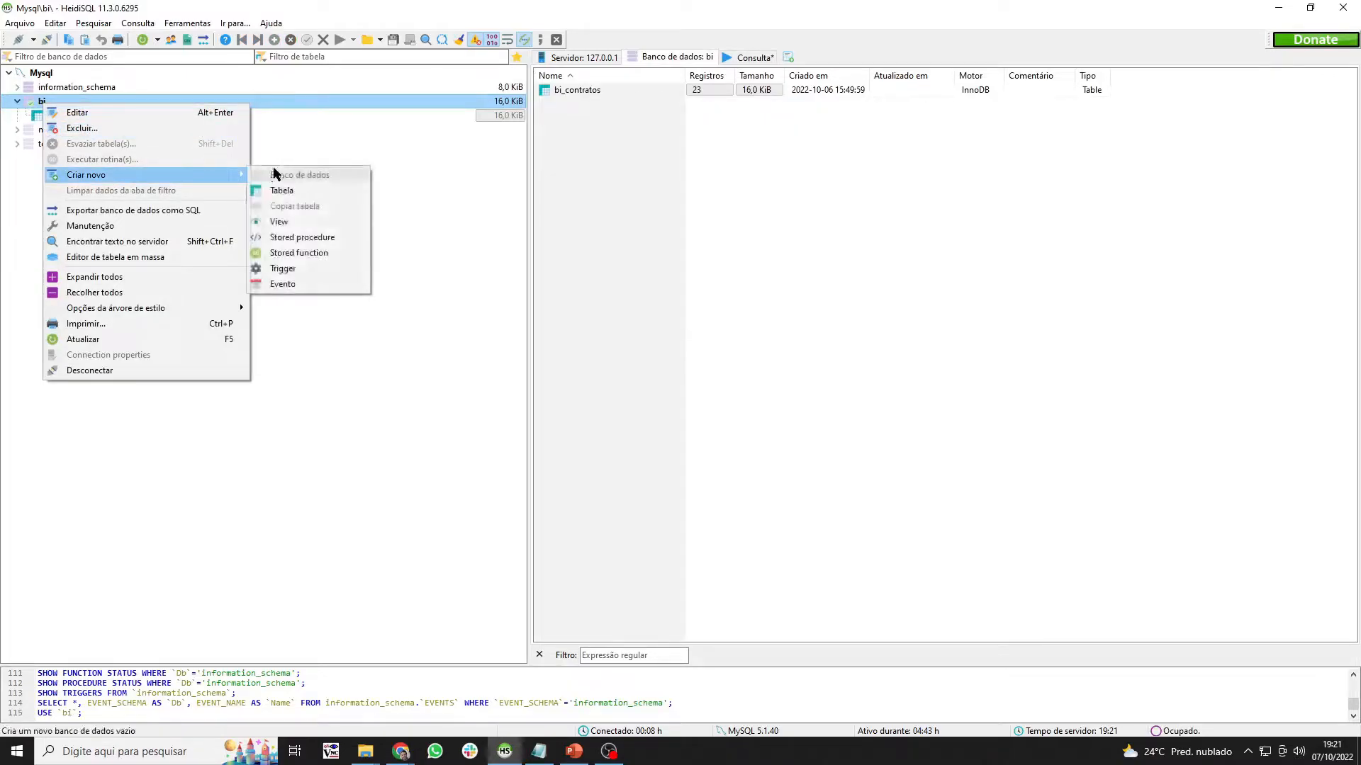
click(280, 189)
text(bi_Teste)
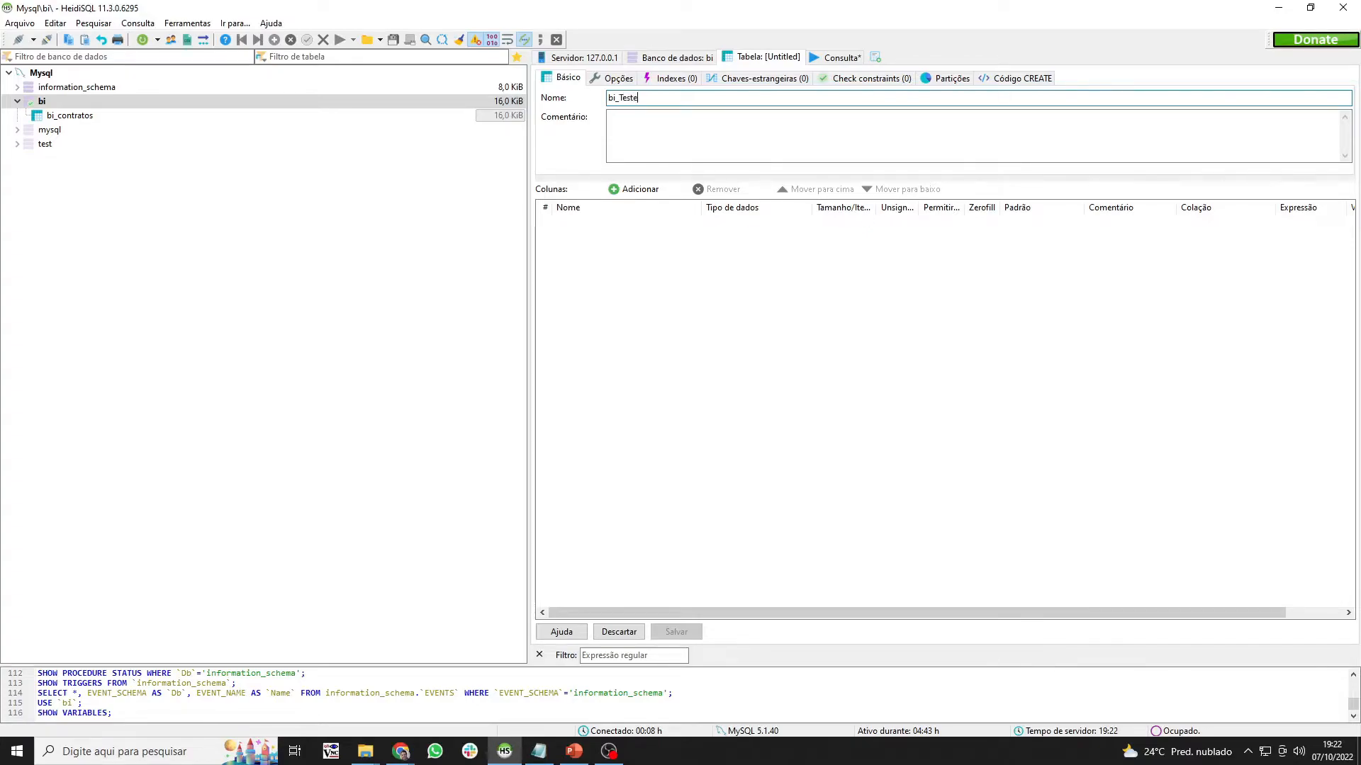
- Add a D_Empresa column of type VARCHAR with length 255
click(616, 188)
text(D)
text(_B)
text(I)
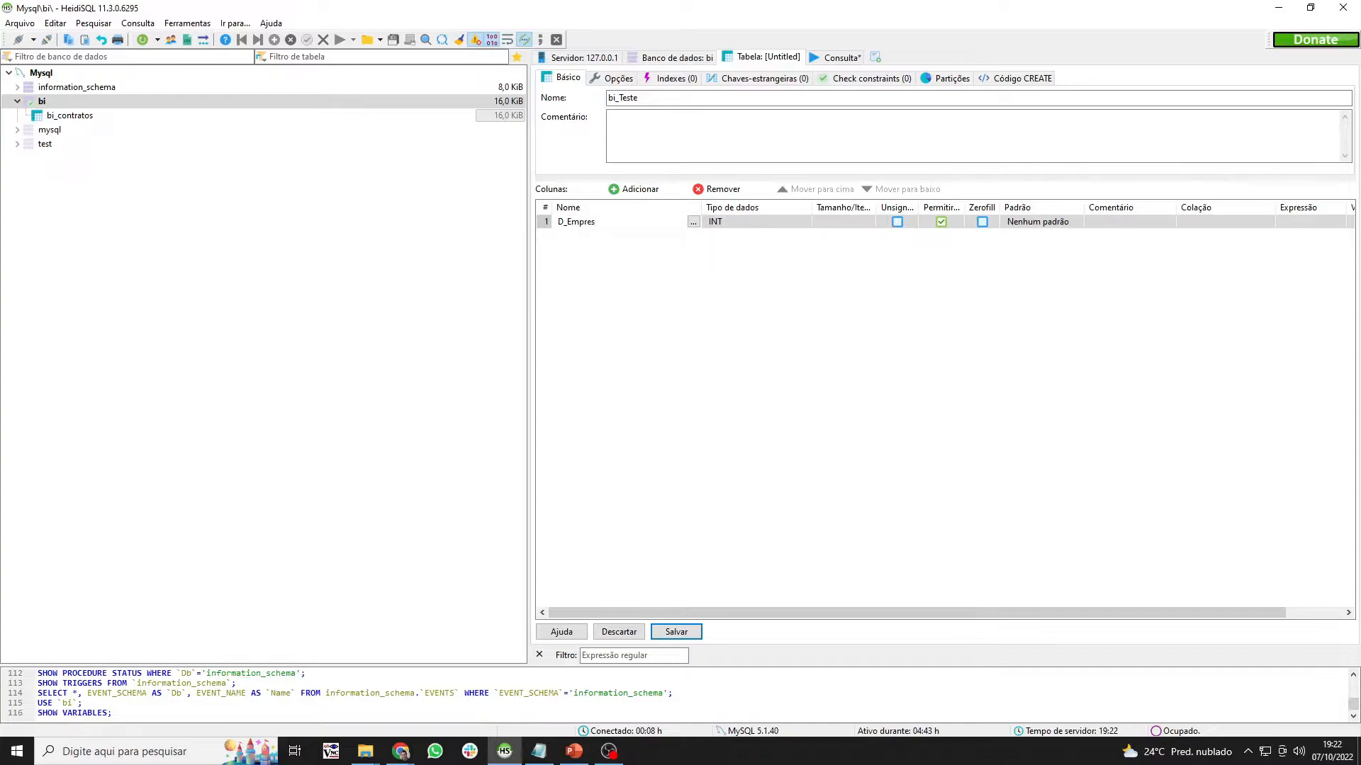
click(717, 223)
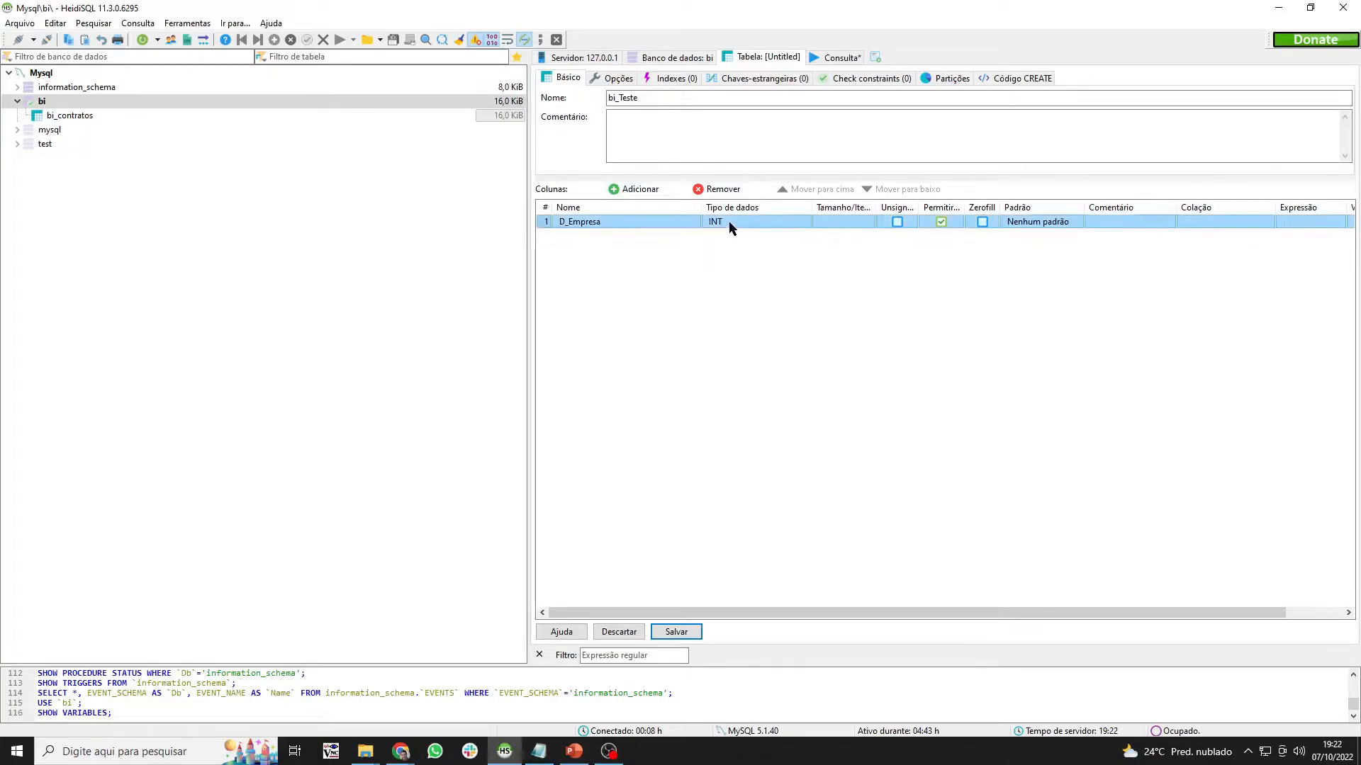
click(718, 225)
scroll(740, 340, down, 5)
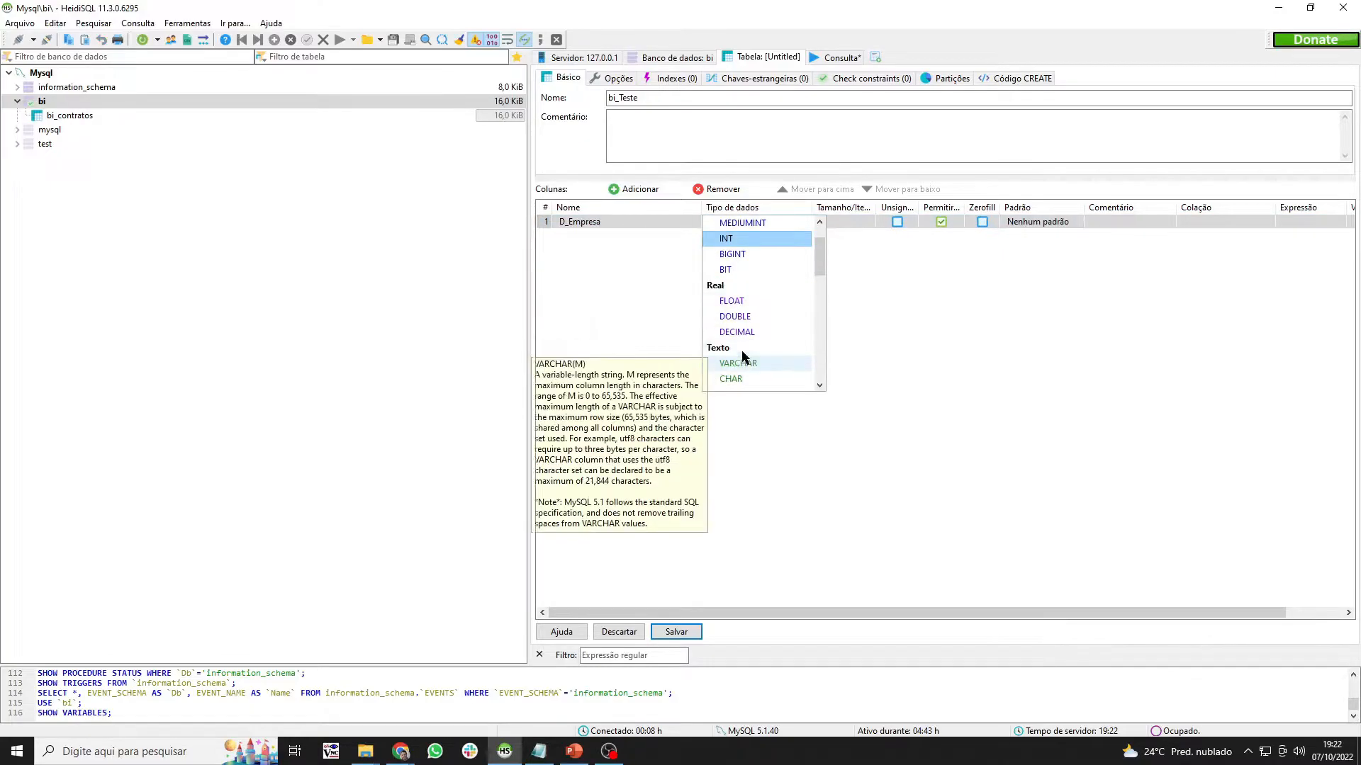
scroll(761, 289, up, 2)
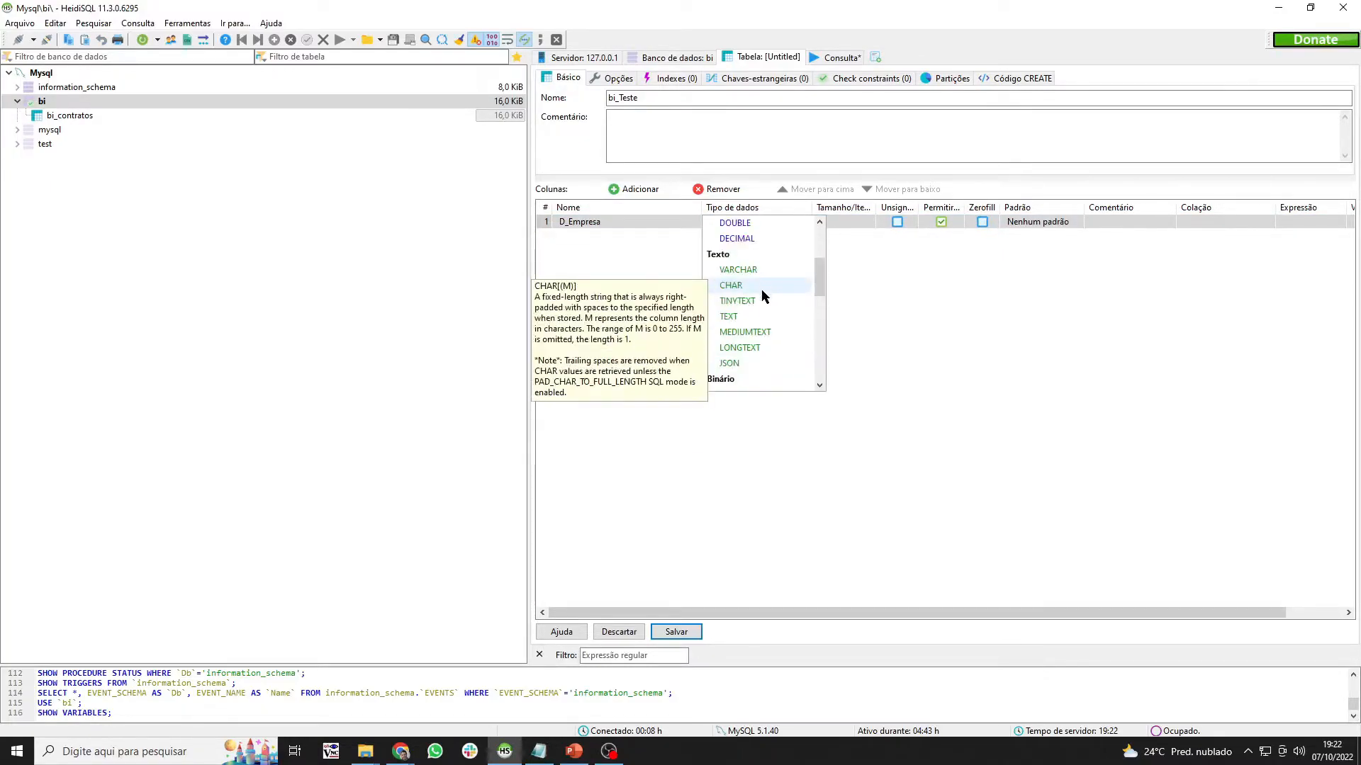
click(758, 270)
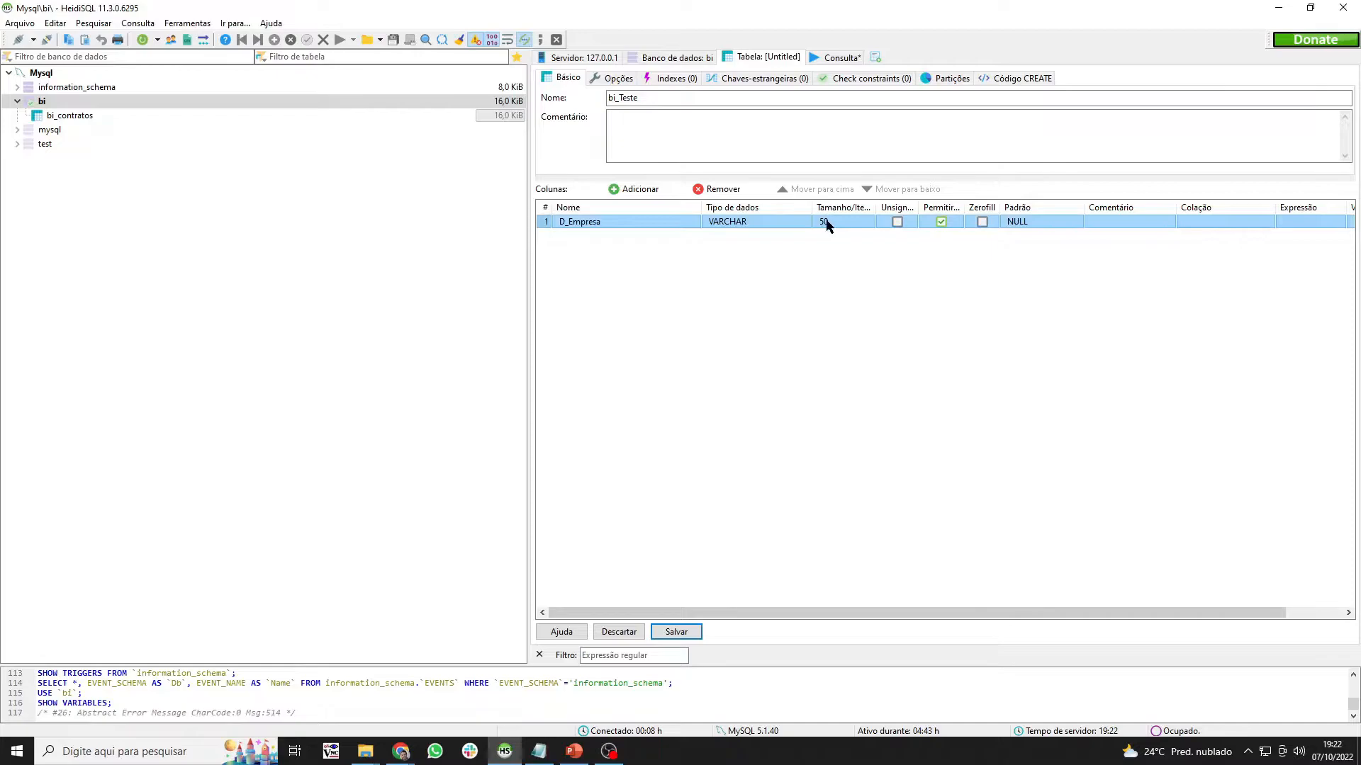
click(823, 222)
text(255)
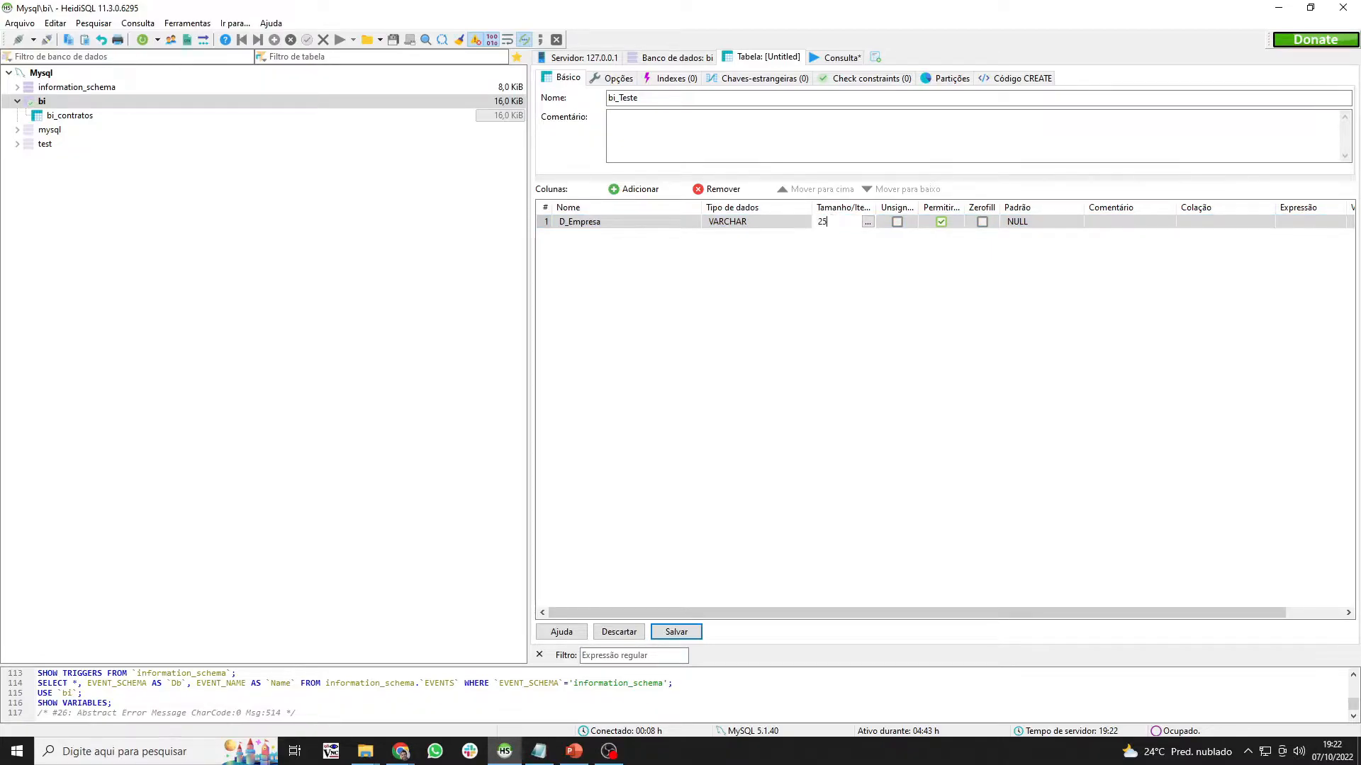
click(729, 334)
- Add the D_Revisor column, save the bi_teste table, and minimize HeidiSQL
click(638, 189)
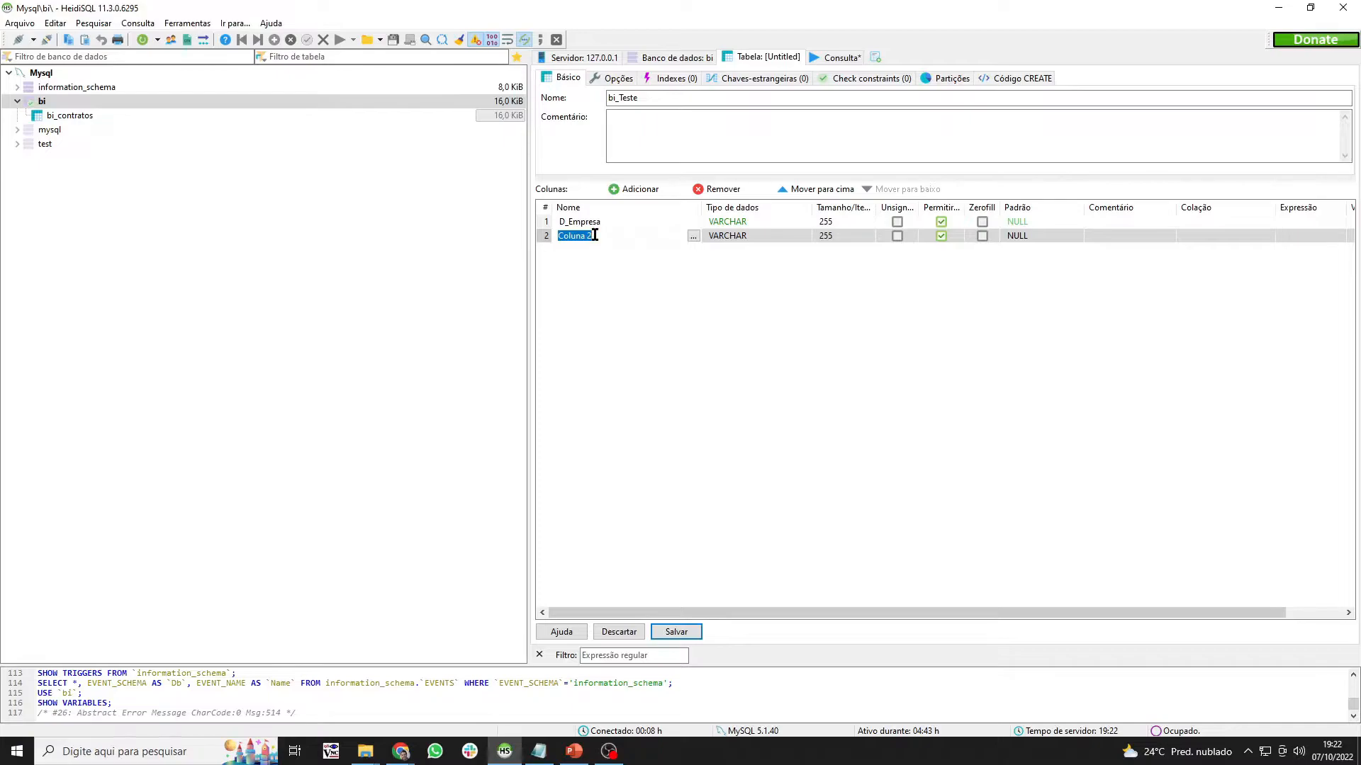
text(D_)
mouse_move(400, 750)
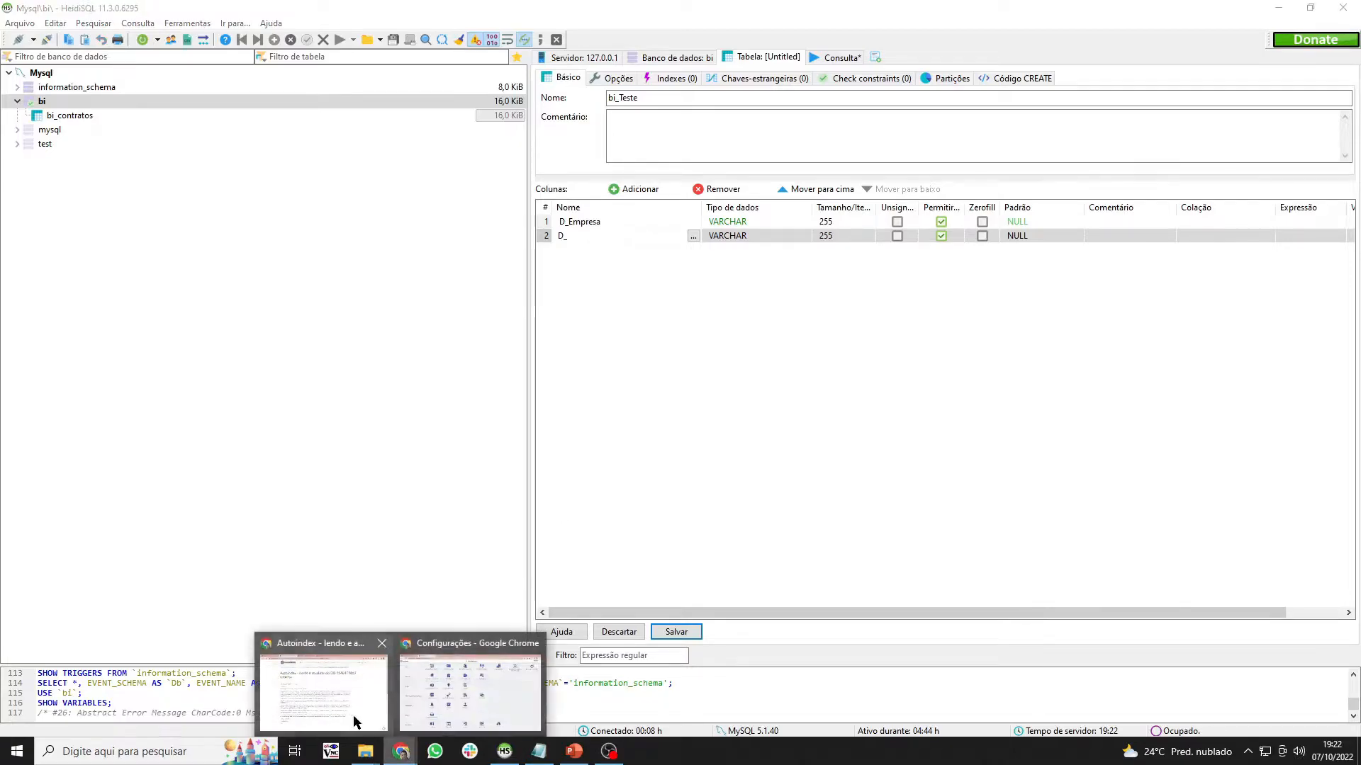
click(468, 691)
click(96, 11)
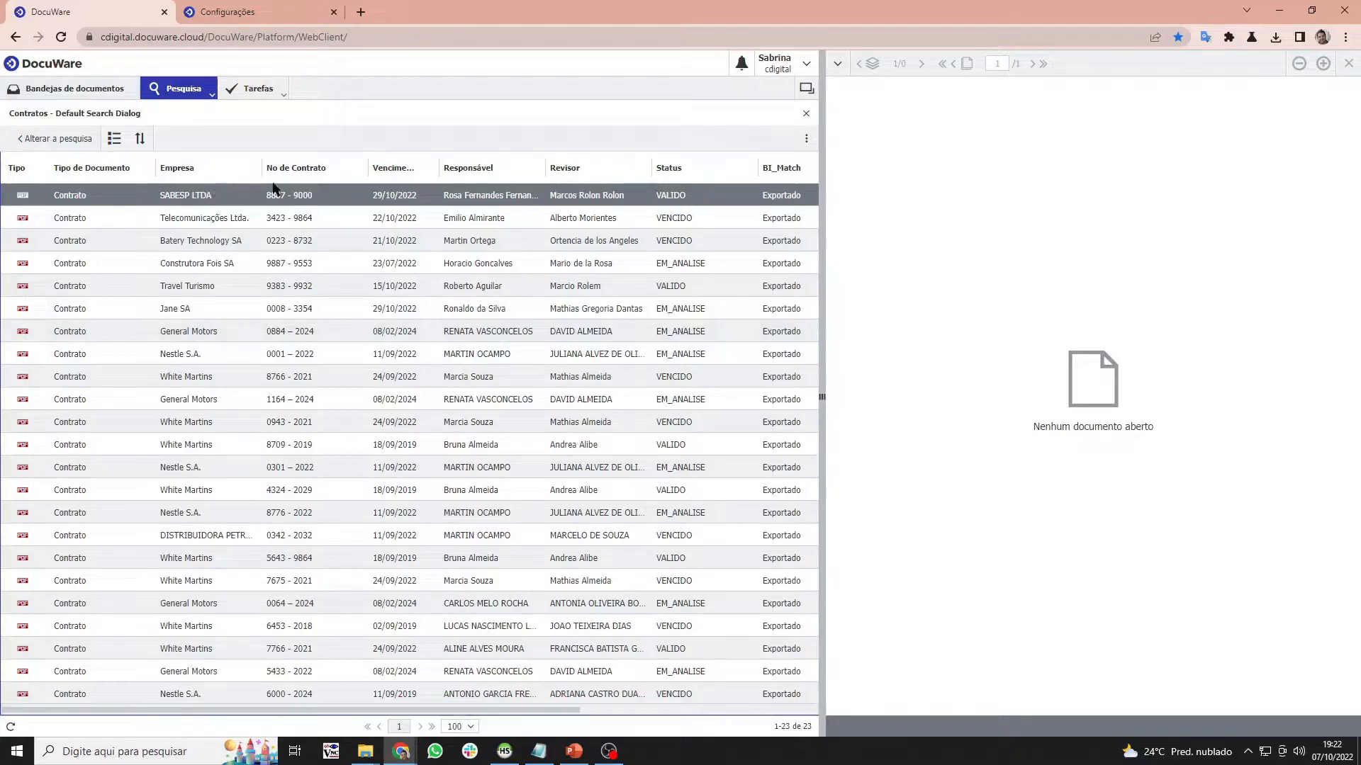
click(1277, 11)
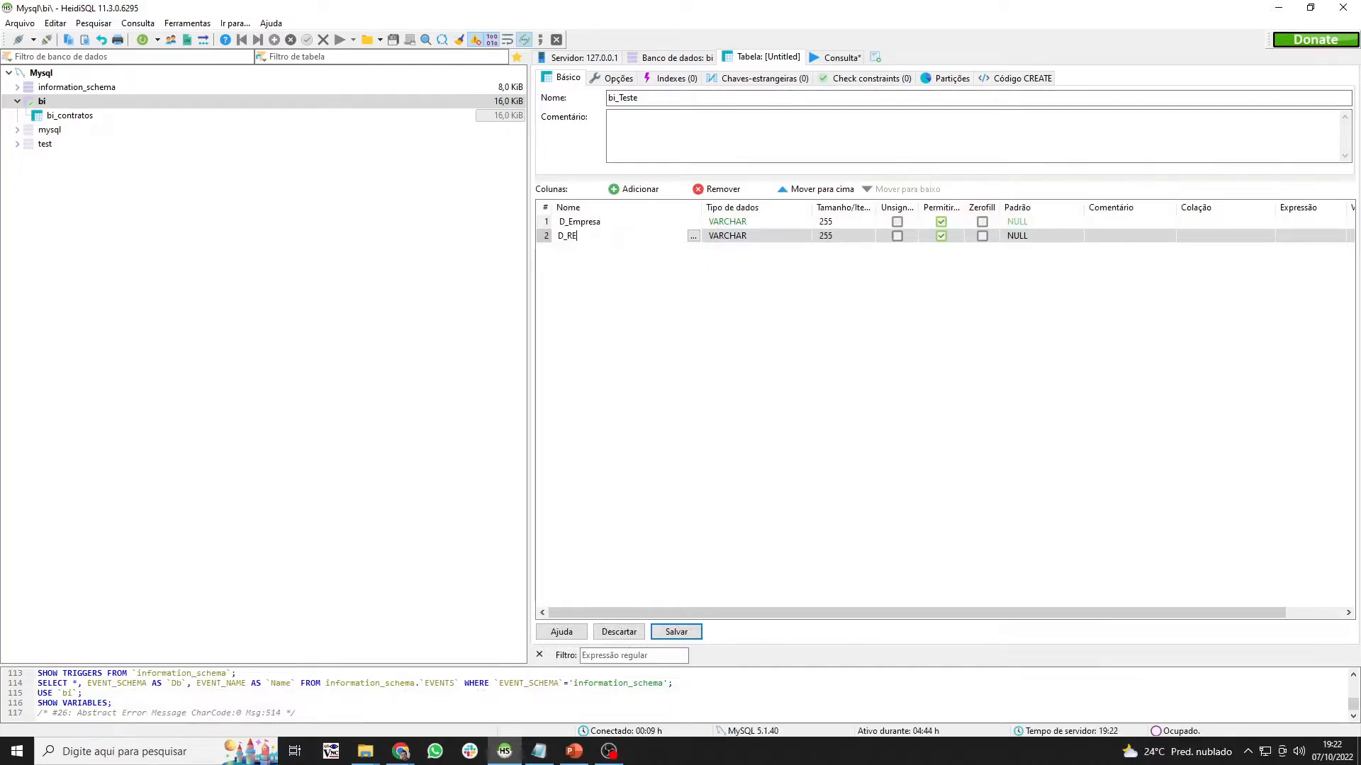
text(sor)
key(Return)
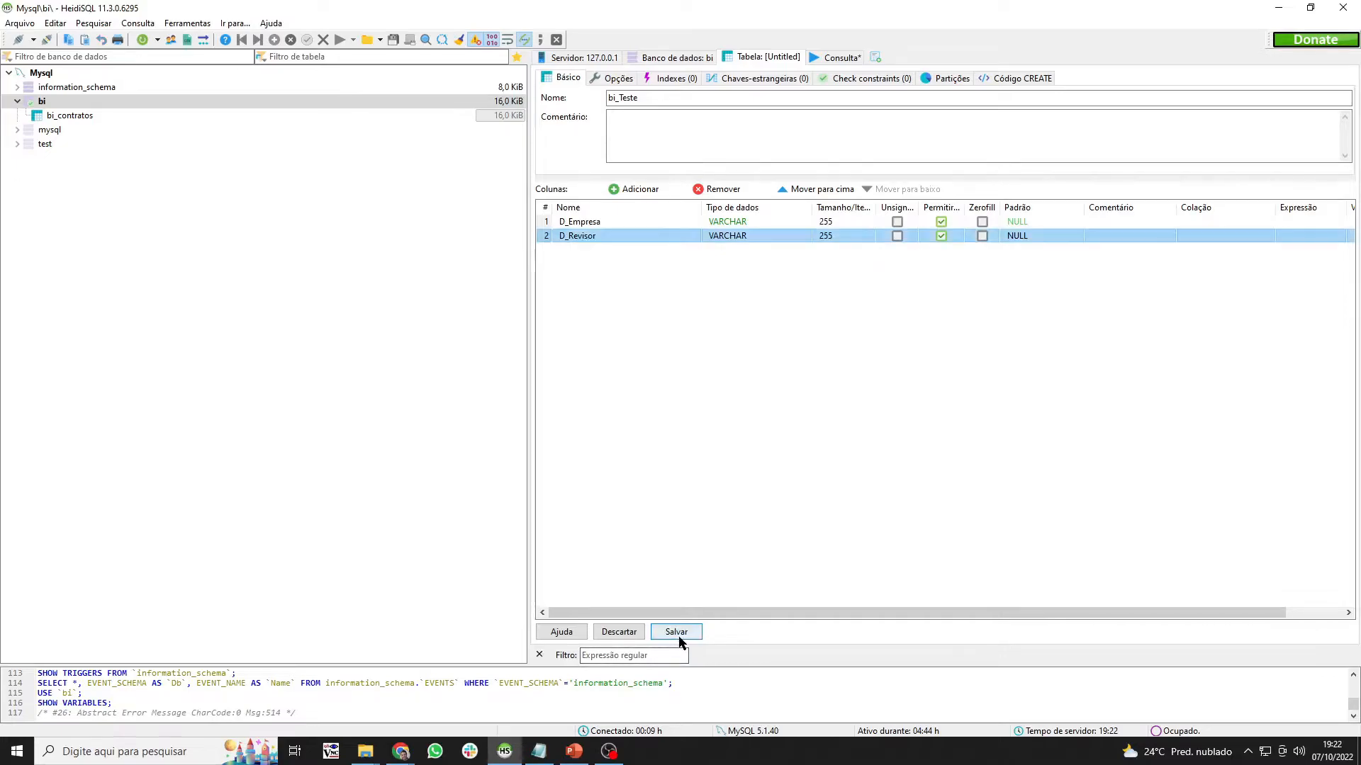
click(676, 632)
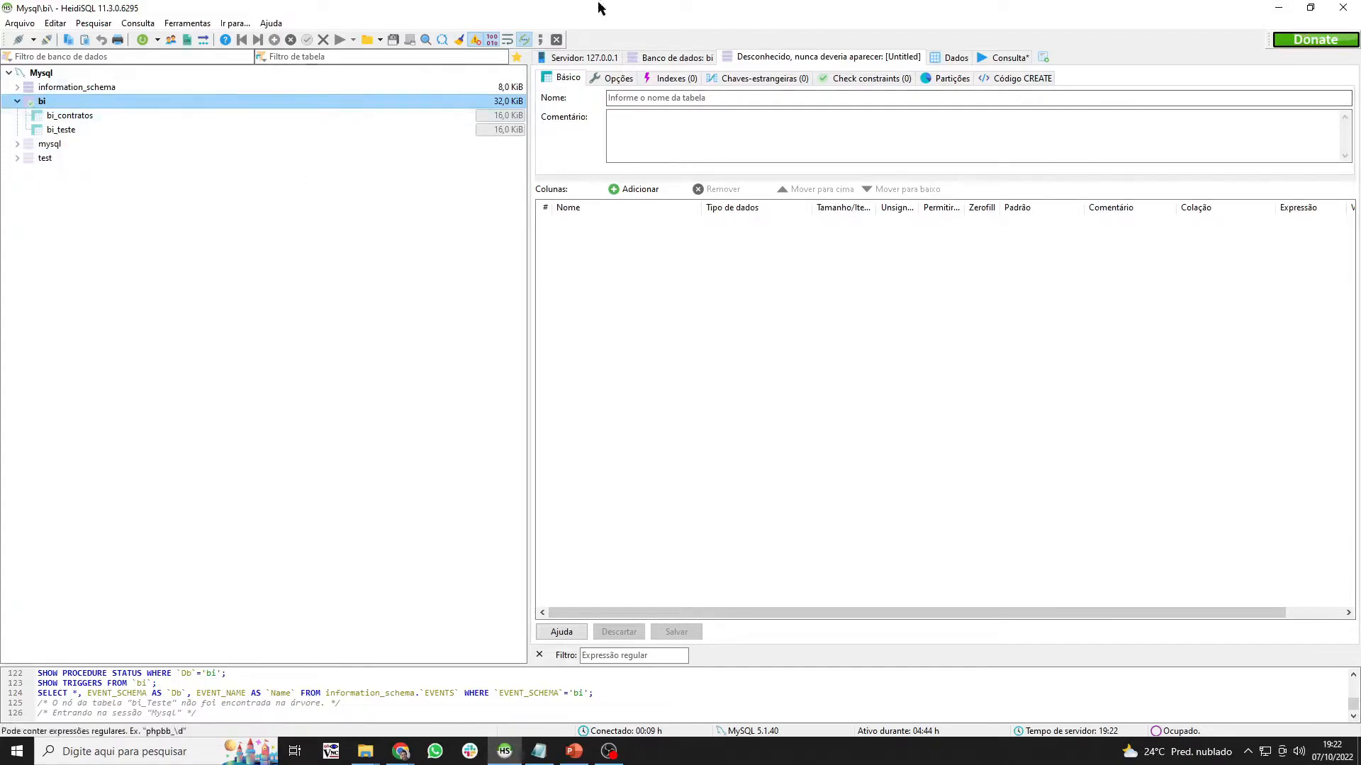
click(1276, 10)
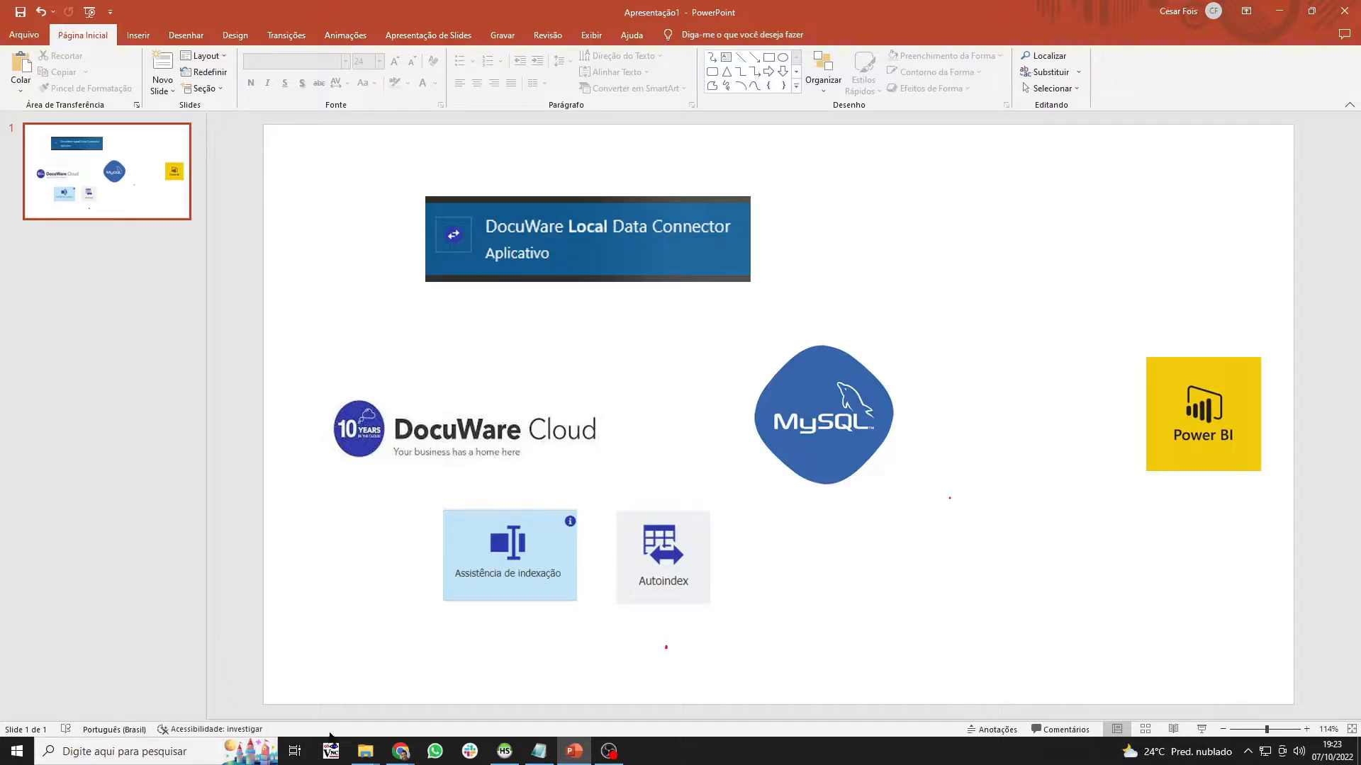
- Connect the DocuWare Desktop Apps to the web client account, then open Windows search
mouse_move(401, 749)
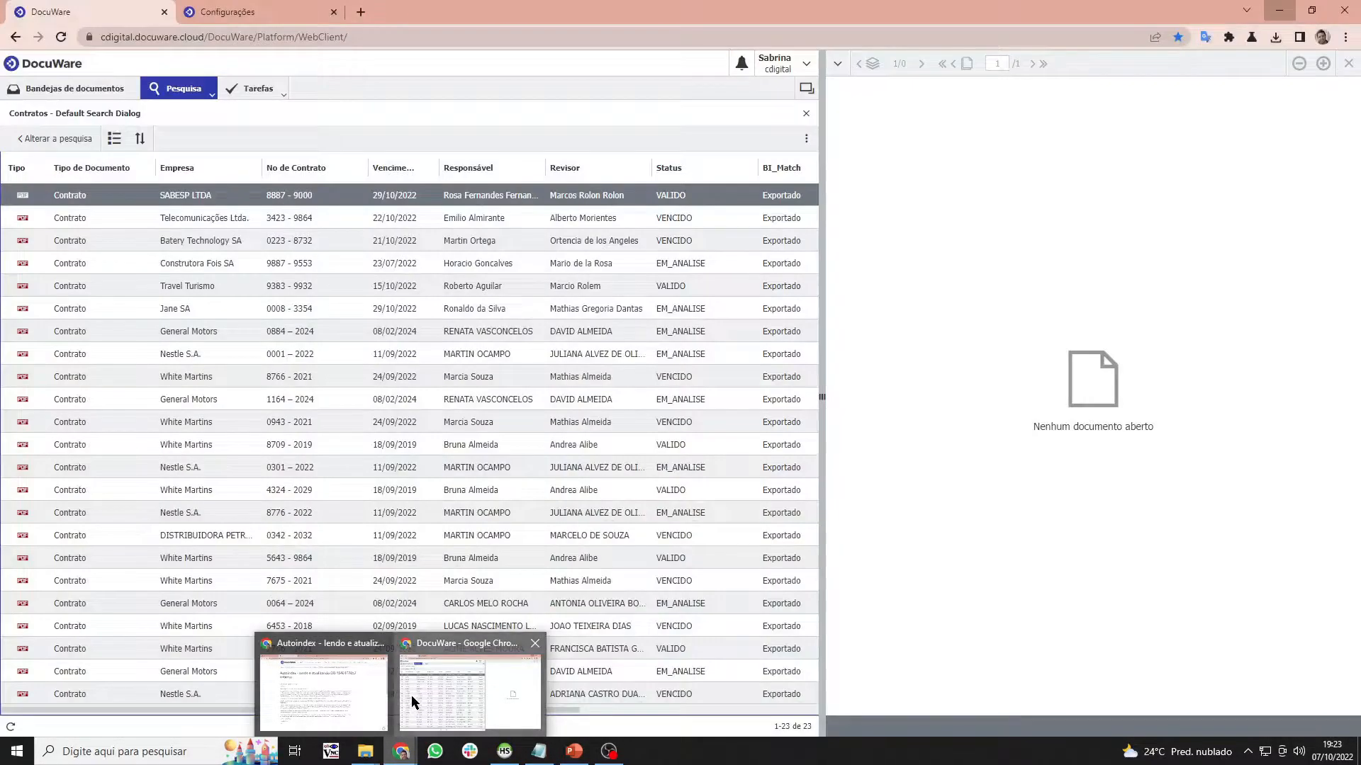
click(415, 701)
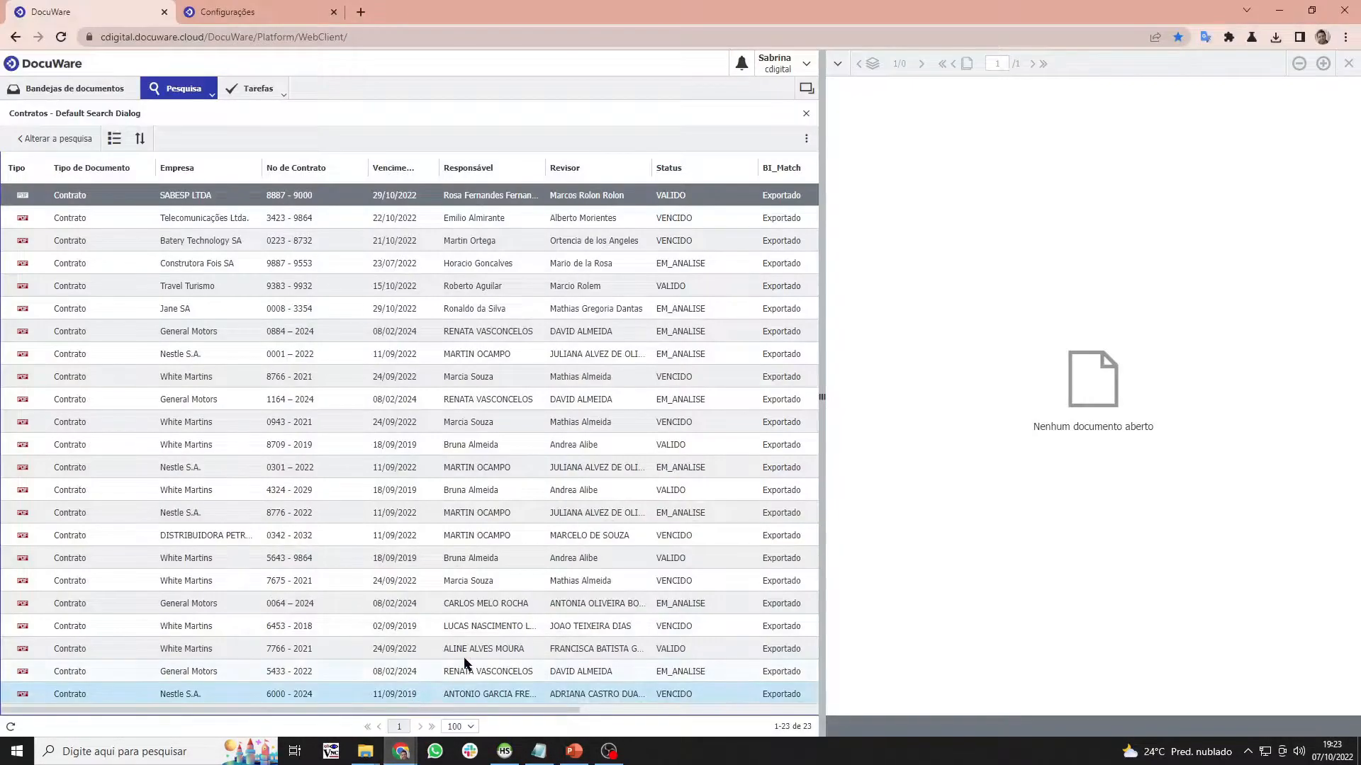
click(806, 64)
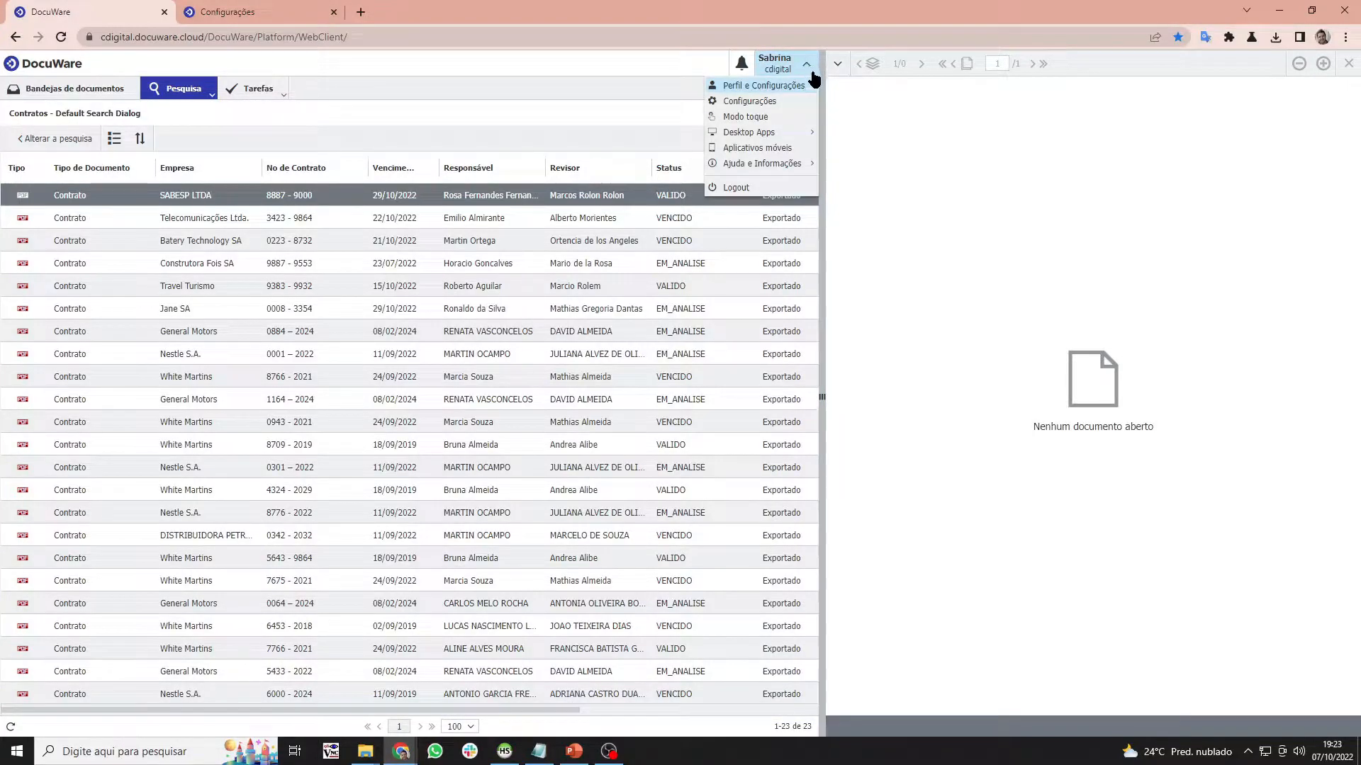
mouse_move(805, 139)
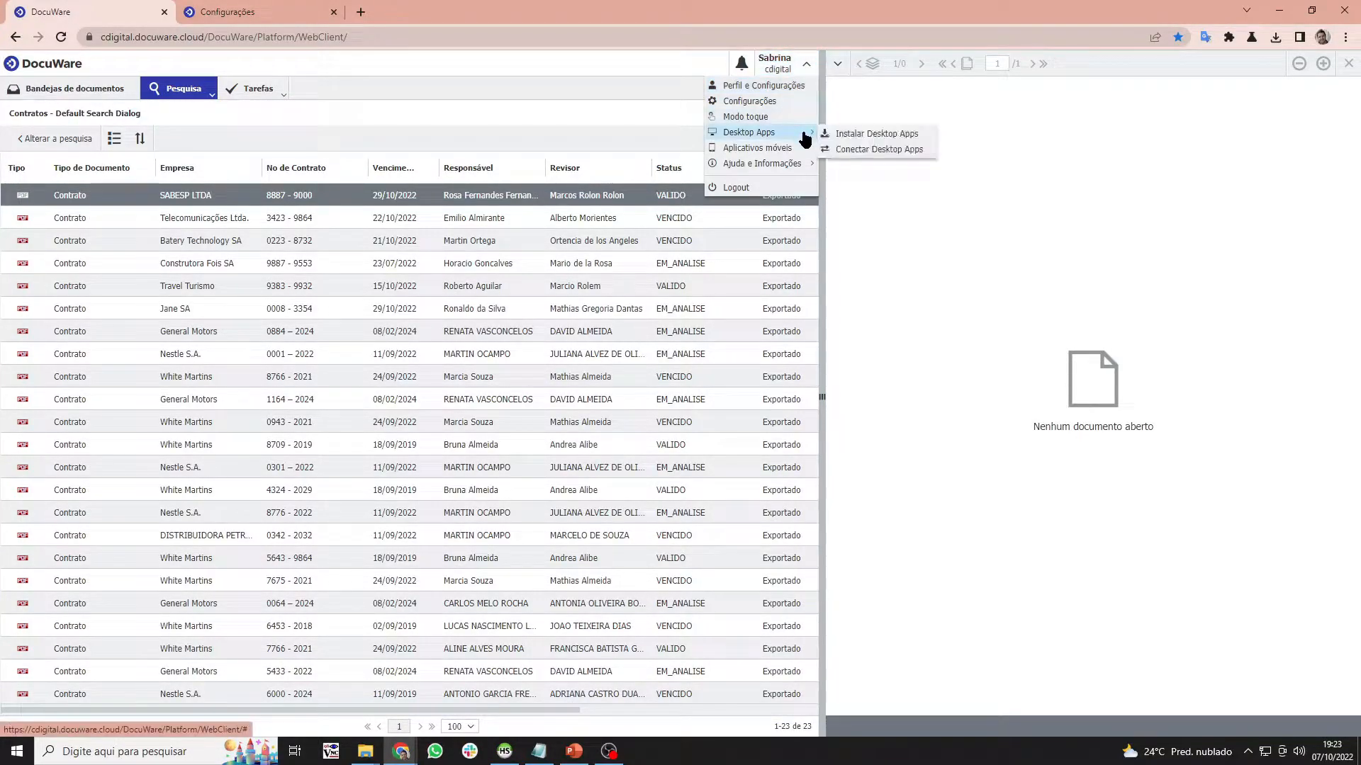
click(839, 149)
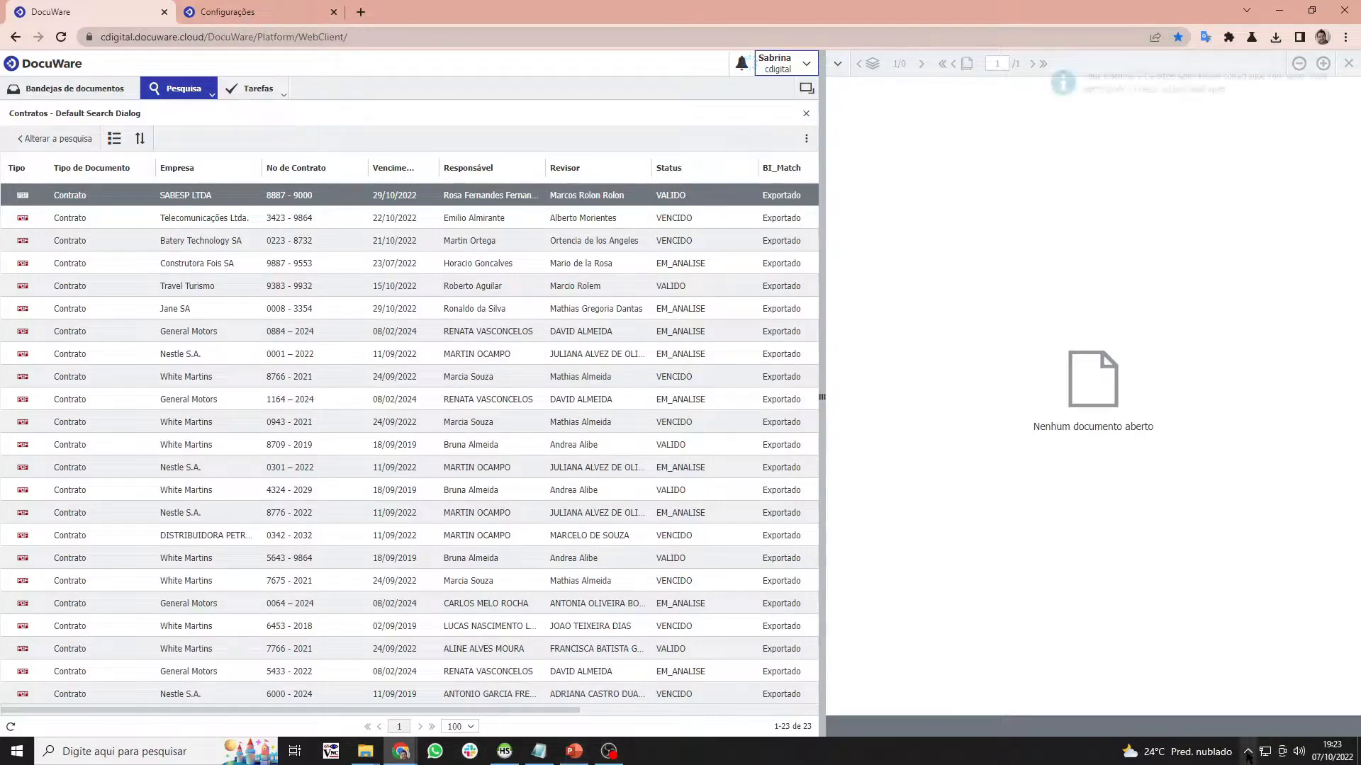
click(134, 751)
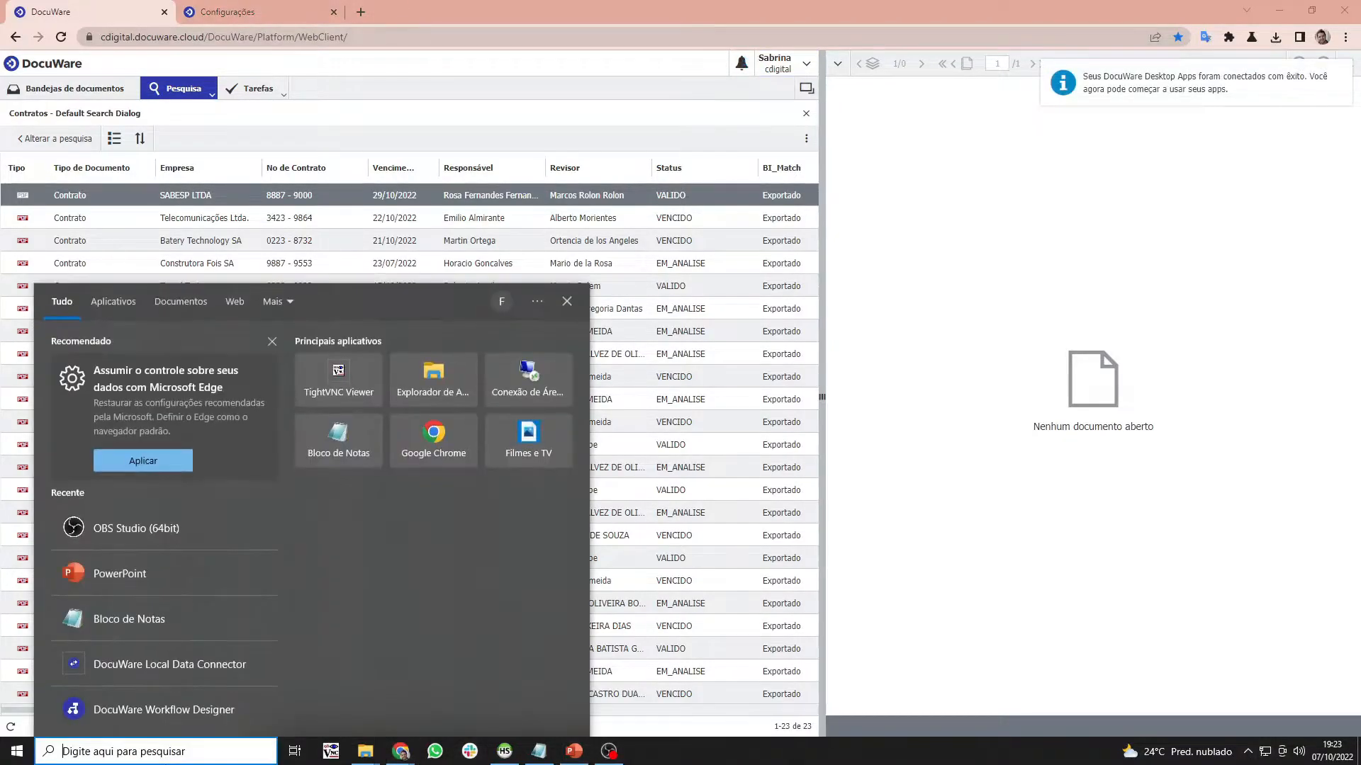
- Launch Local Data Connector Administration and start a new MySql data source beside Bi_Contratos
text(loc)
key(Return)
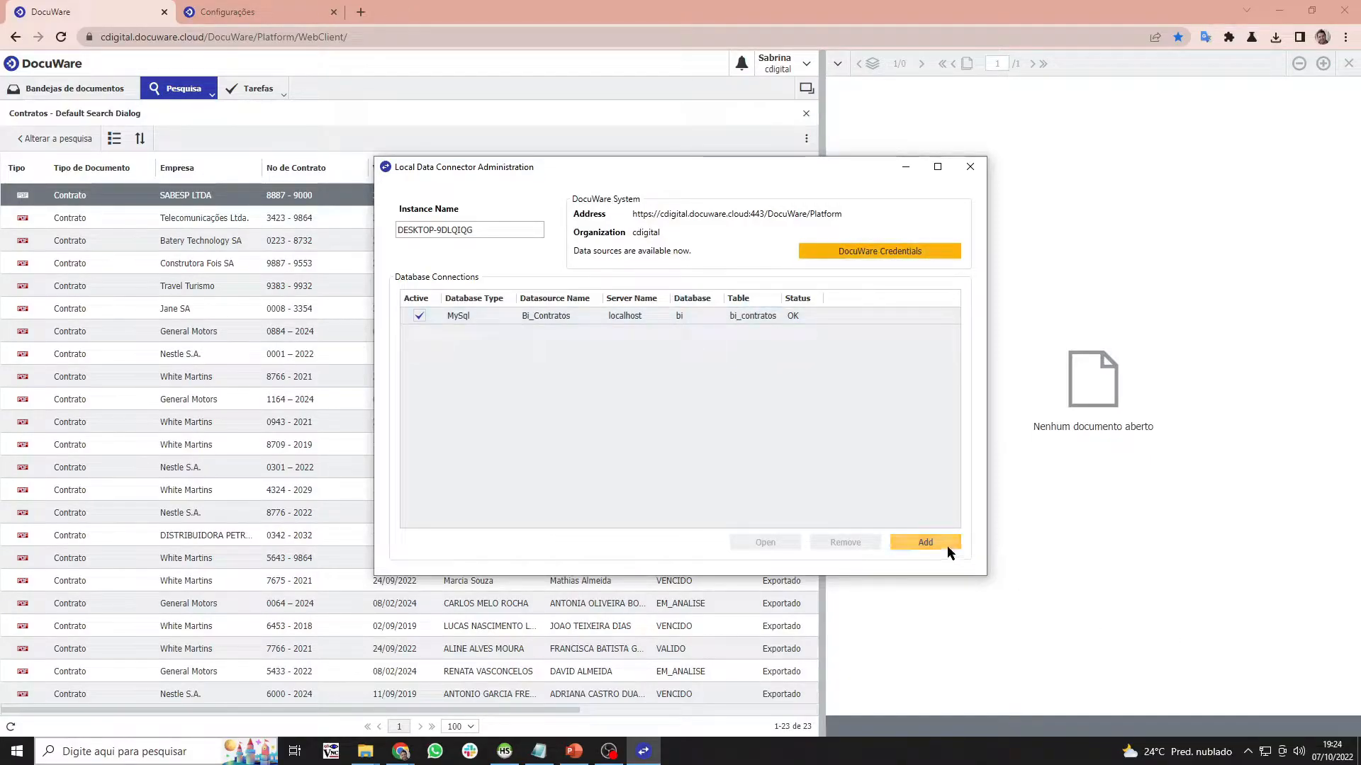
click(447, 321)
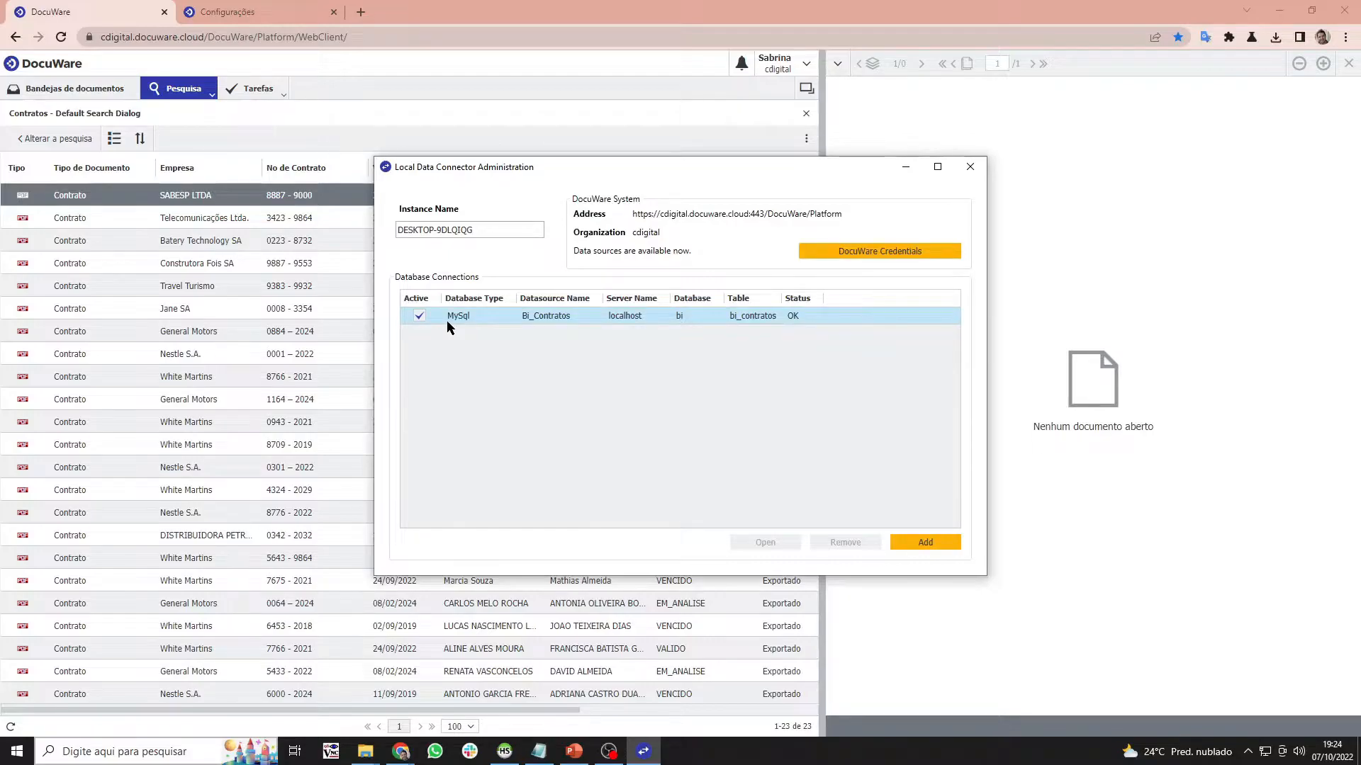
click(948, 545)
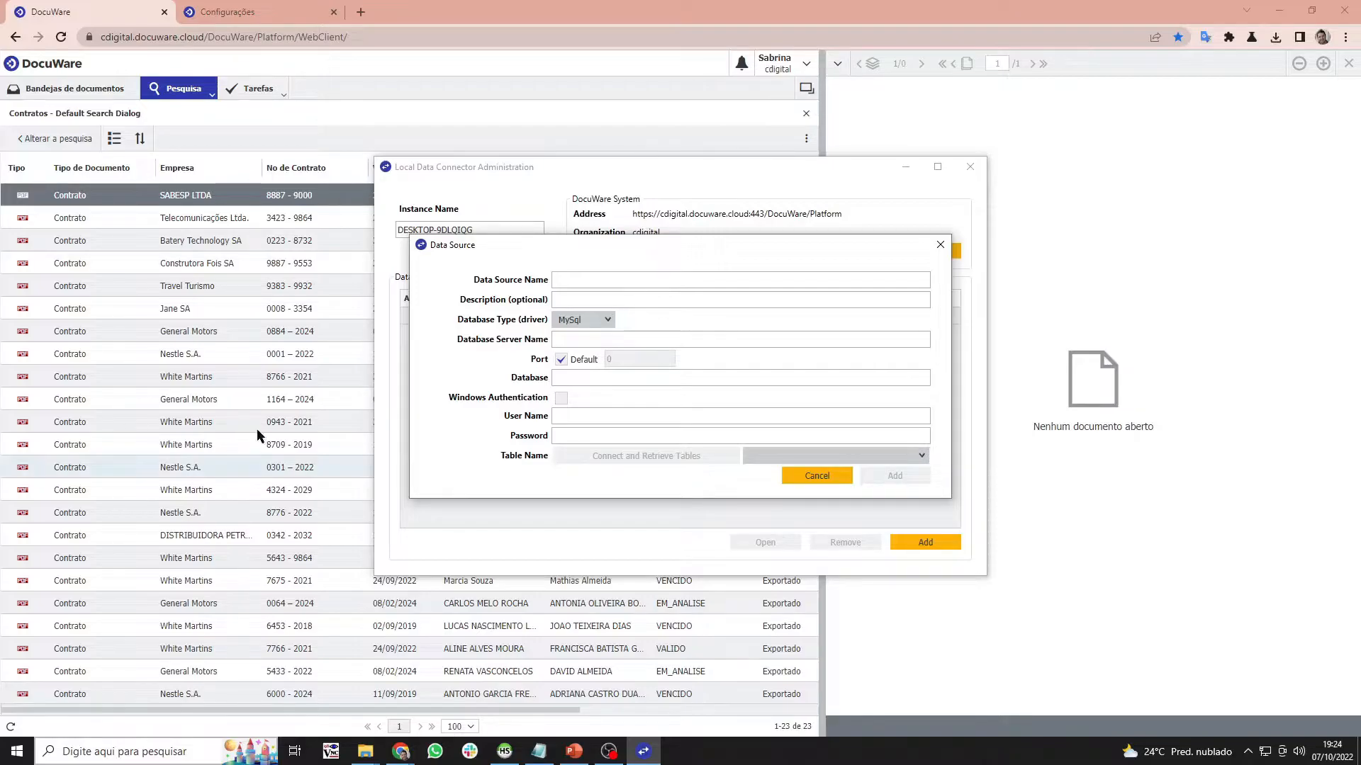
- Name the data source Bi_Teste, enter the localhost server, and keep MySql as type
click(613, 278)
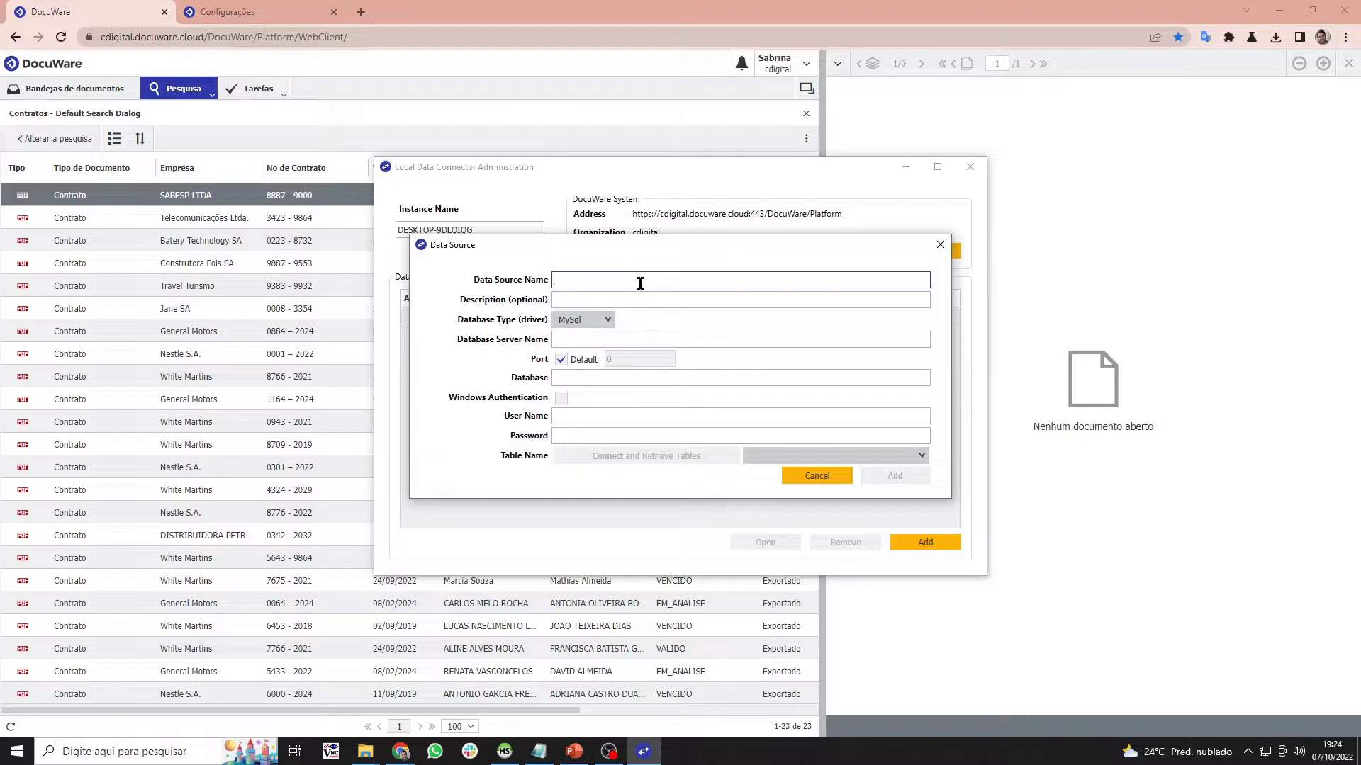
text(Bi_Teste)
click(645, 298)
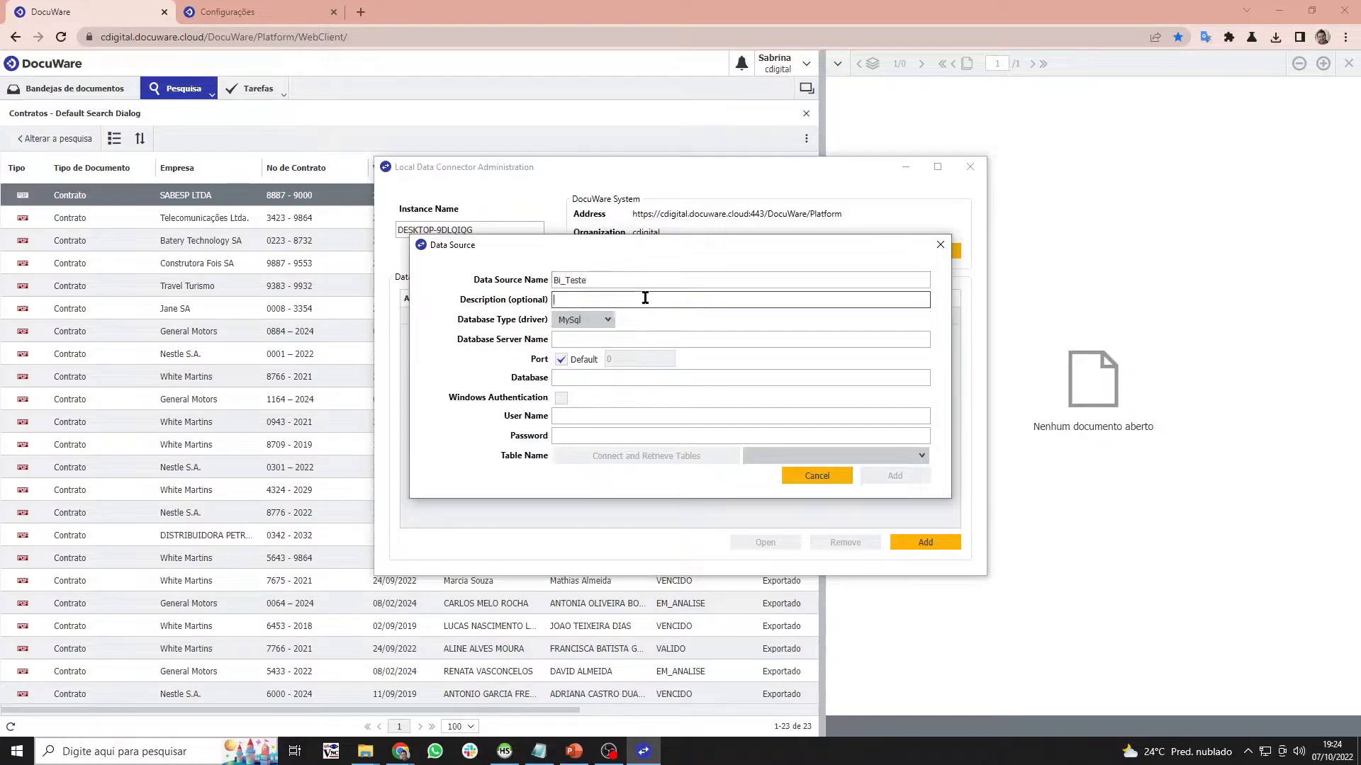
click(620, 335)
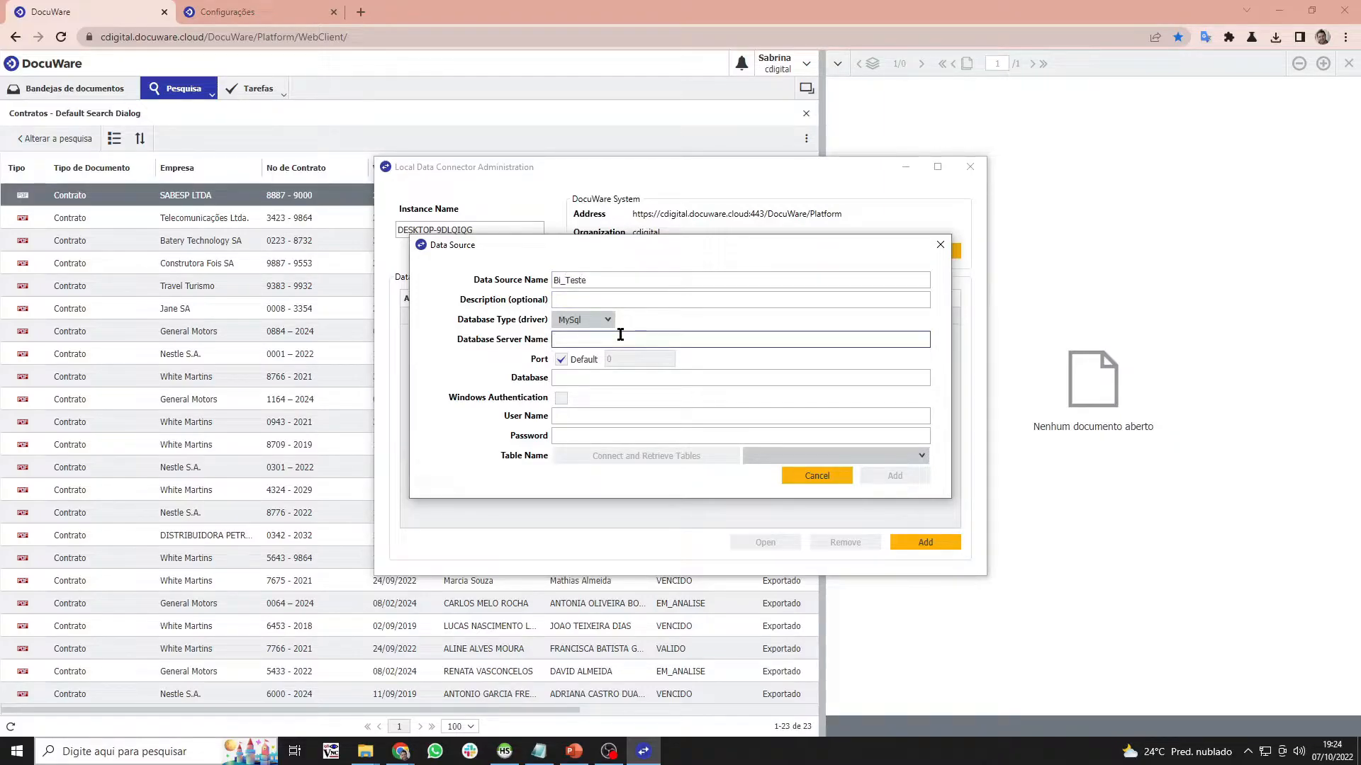
text(loa)
text(alhost)
click(568, 320)
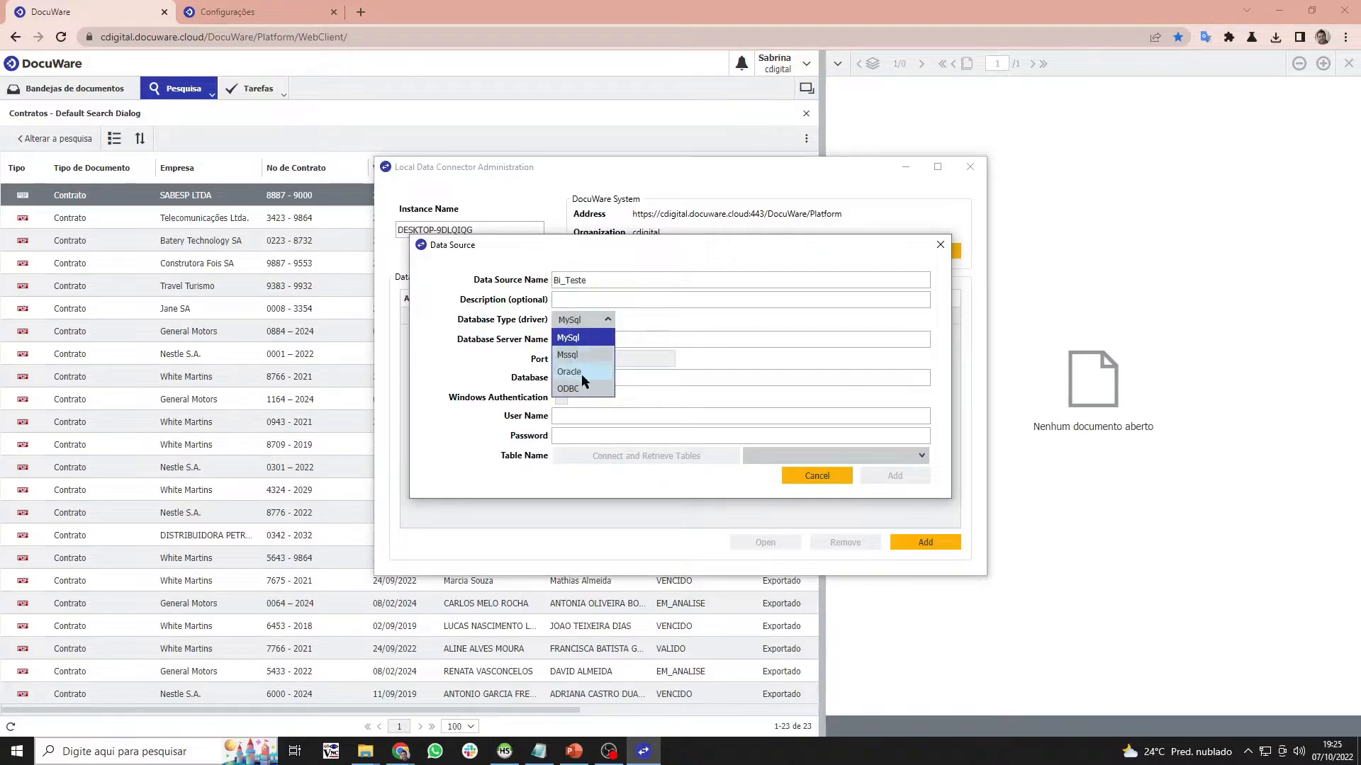
click(681, 326)
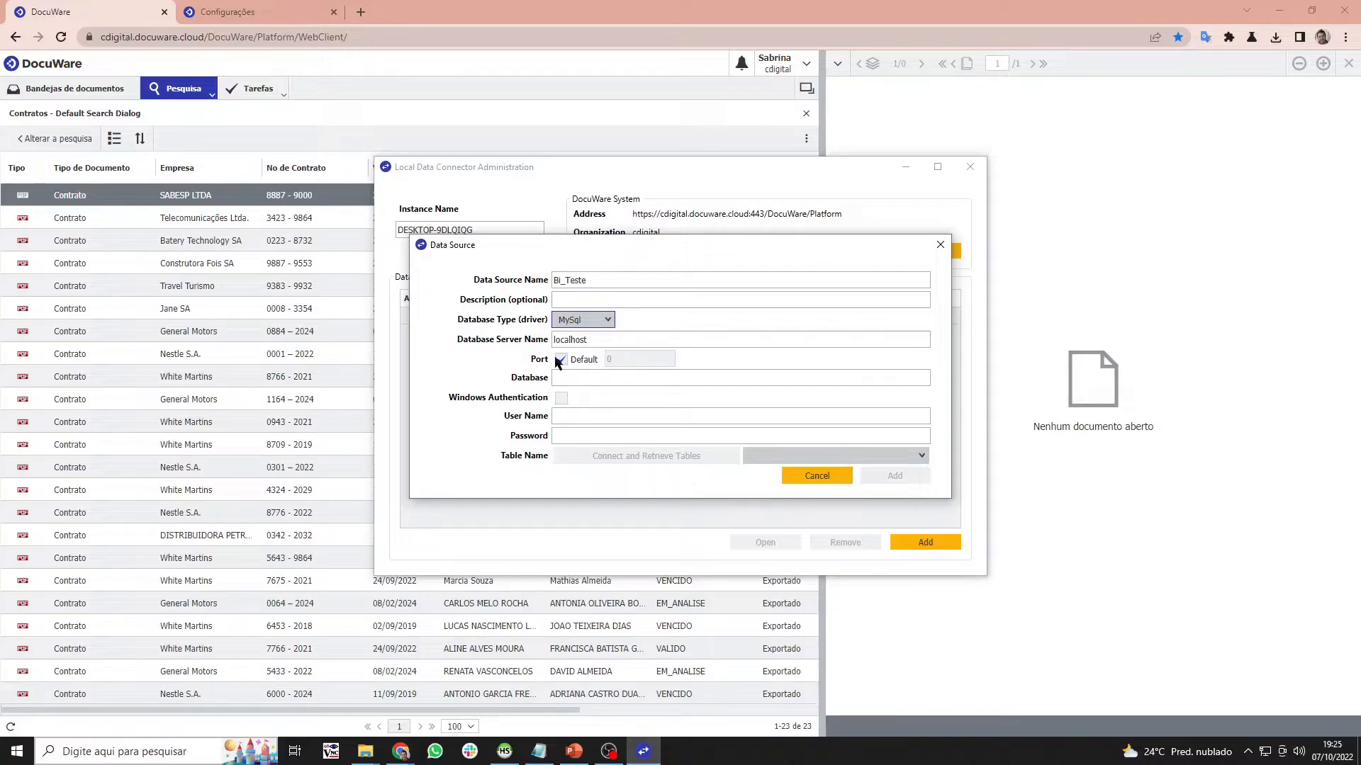
- Check the bi_contratos and bi_teste table definitions in HeidiSQL
click(570, 381)
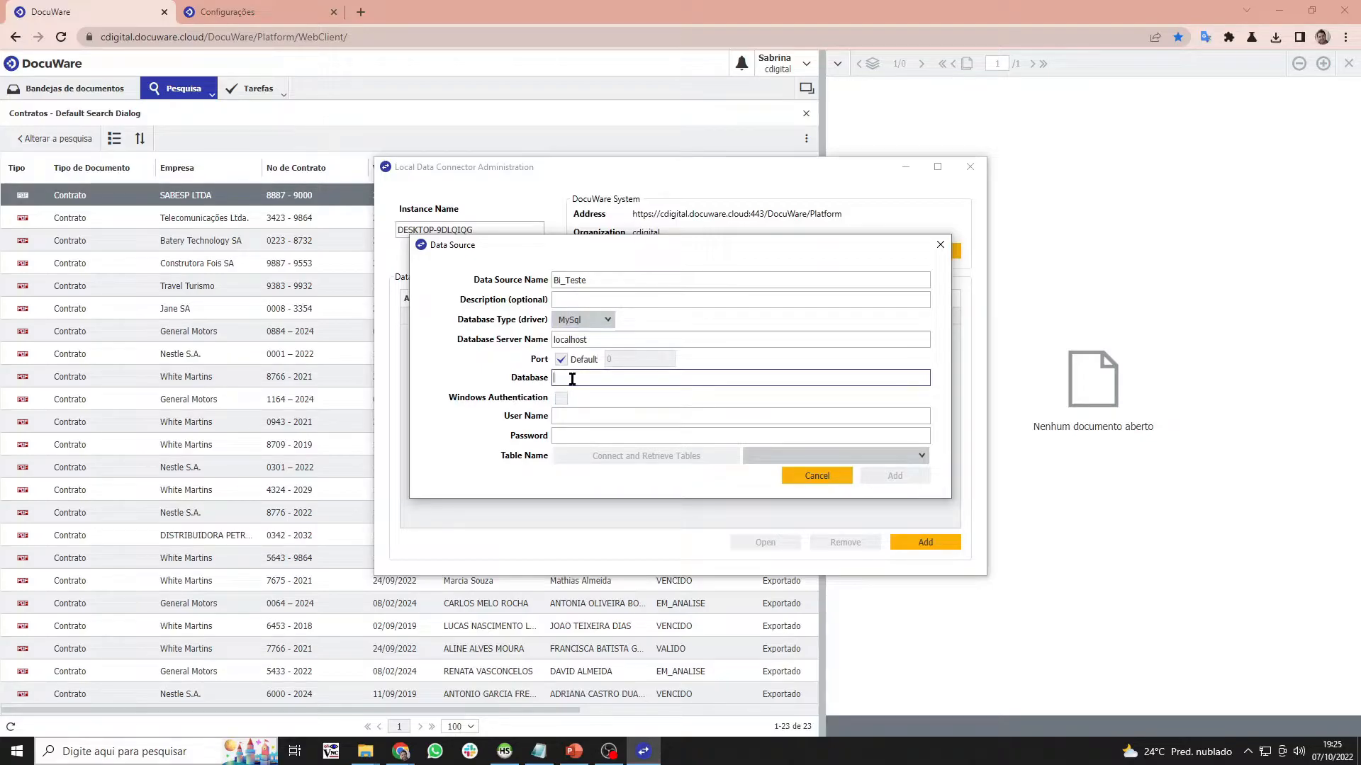
click(505, 751)
click(61, 118)
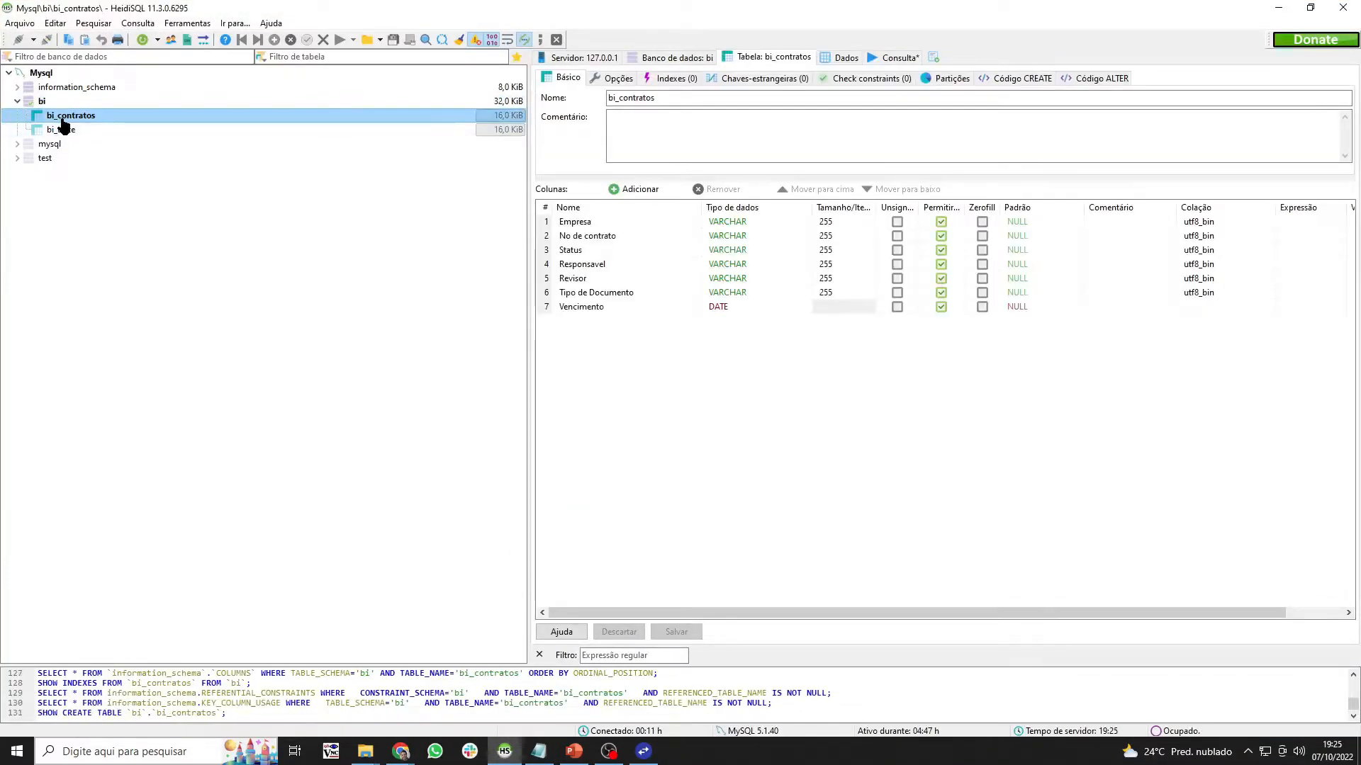
click(61, 129)
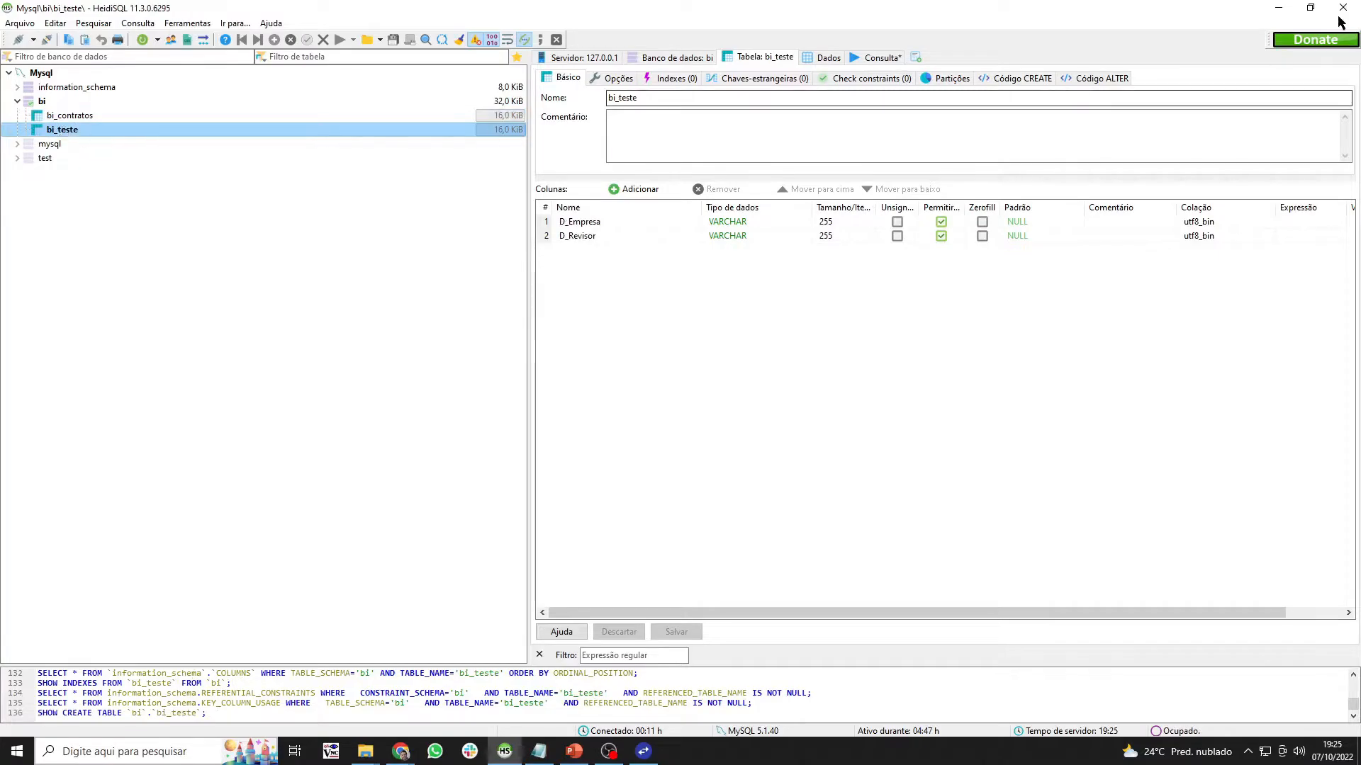
click(1280, 7)
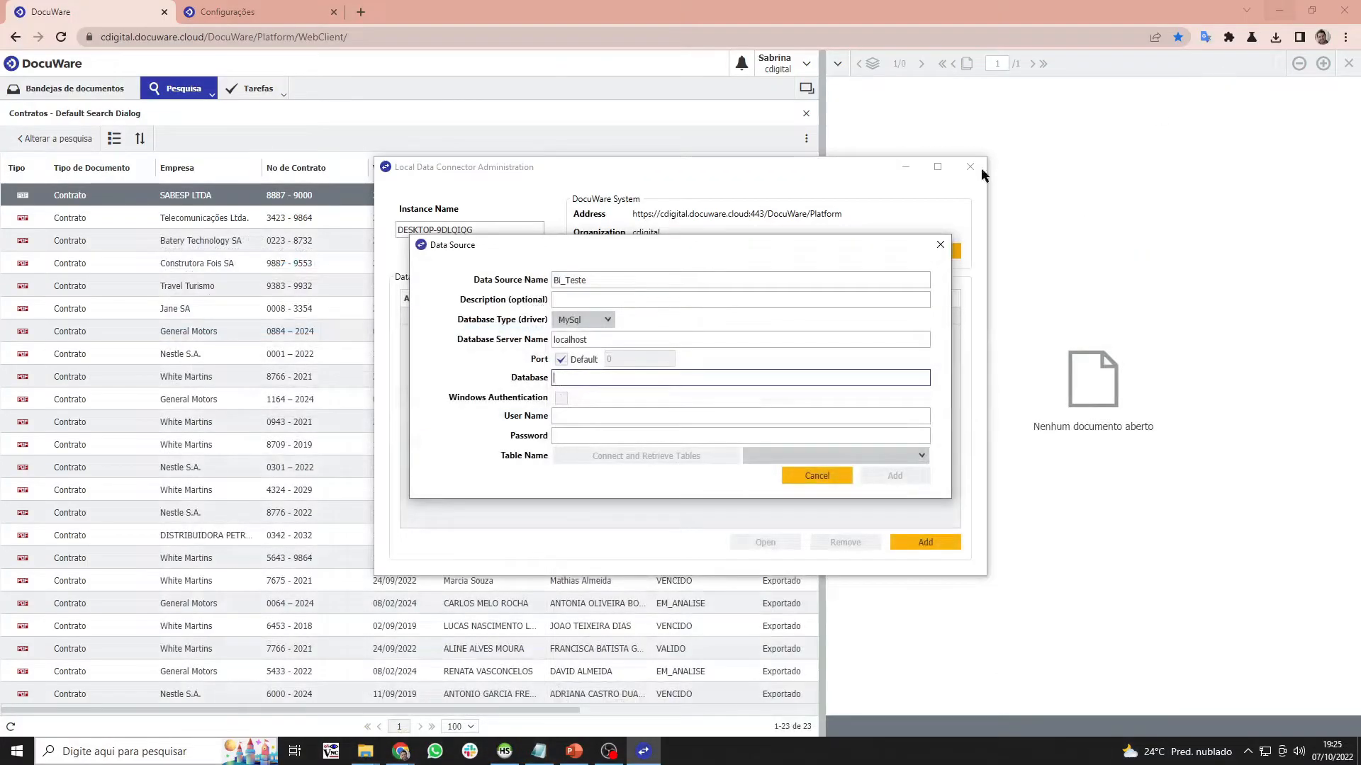
- Enter database bi_teste, the user name and password, then connect and retrieve tables
click(702, 375)
text(bi_teste)
click(696, 423)
text(root)
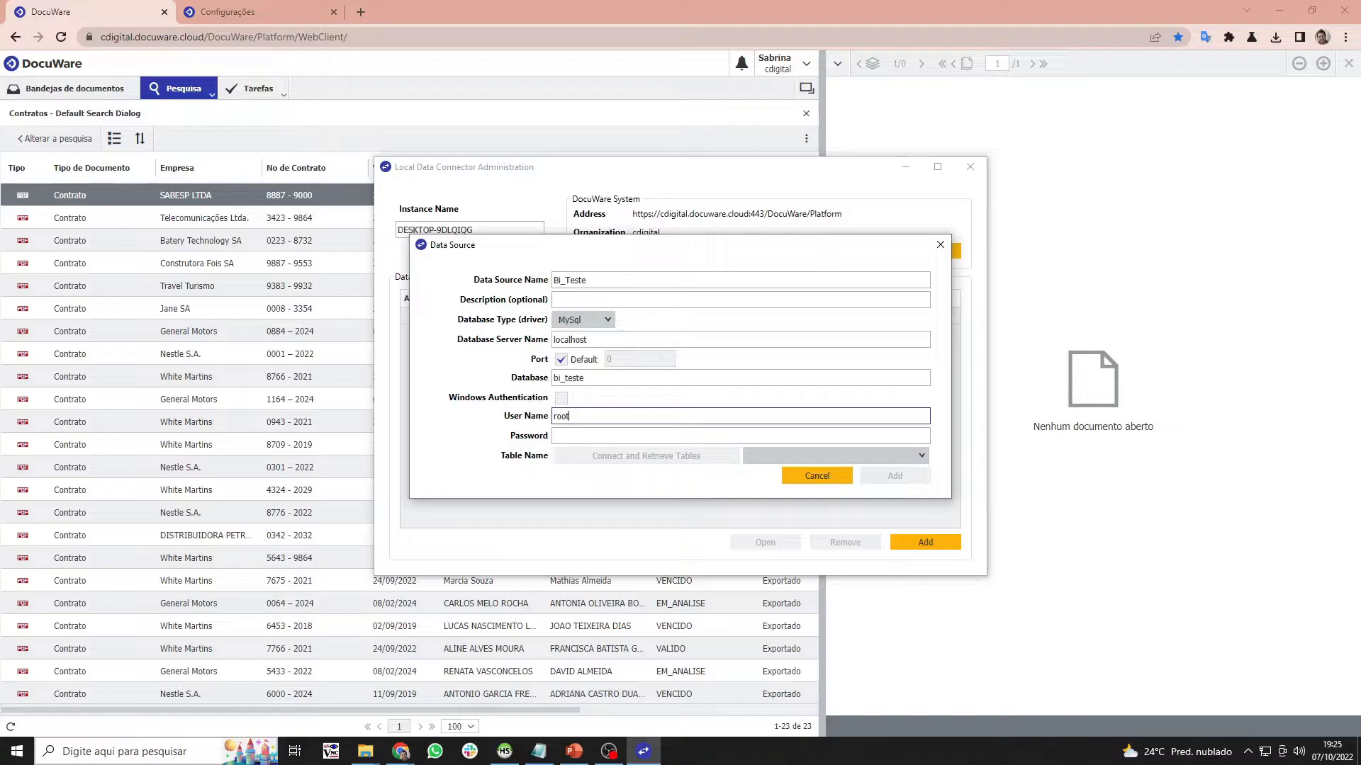
key(Tab)
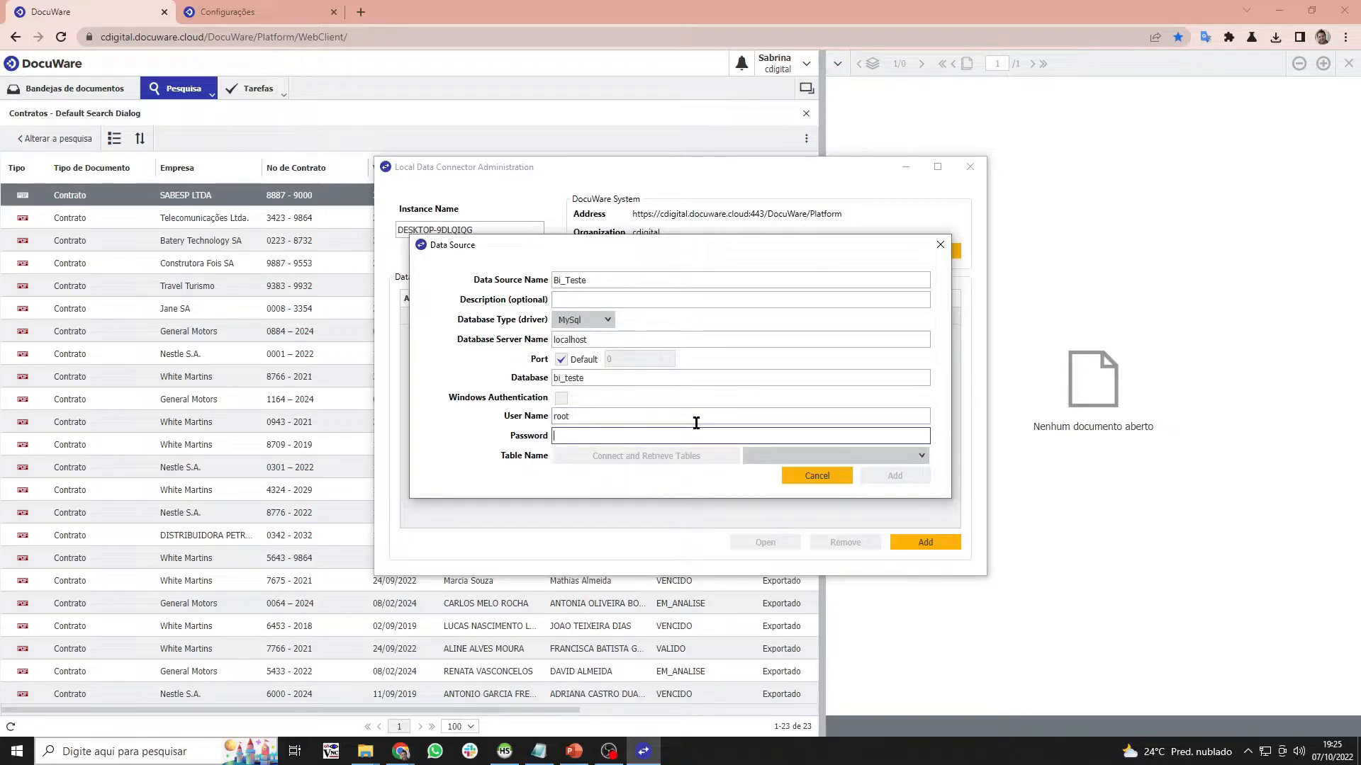
text(•••)
key(BackSpace)
key(BackSpace)
key(BackSpace)
text(•••)
key(BackSpace)
key(BackSpace)
key(BackSpace)
text(••••••••)
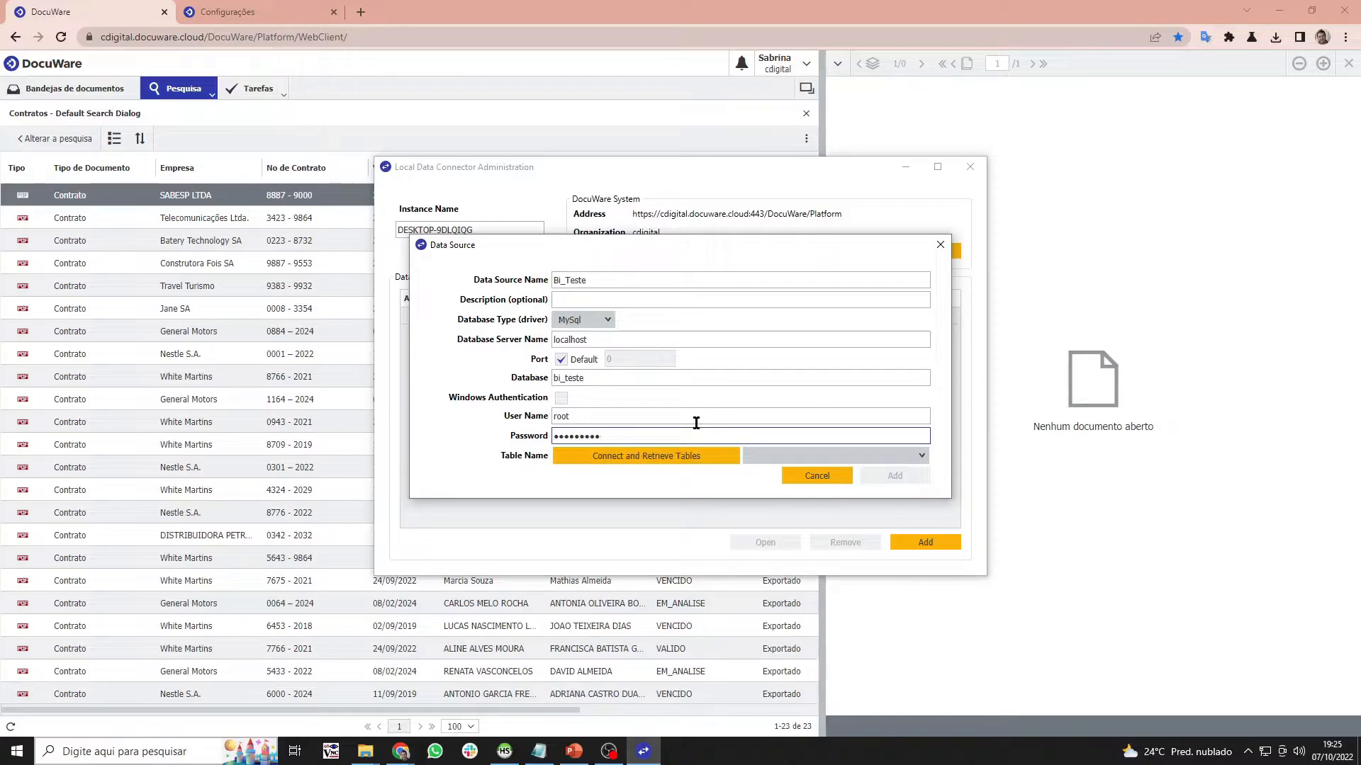
click(691, 461)
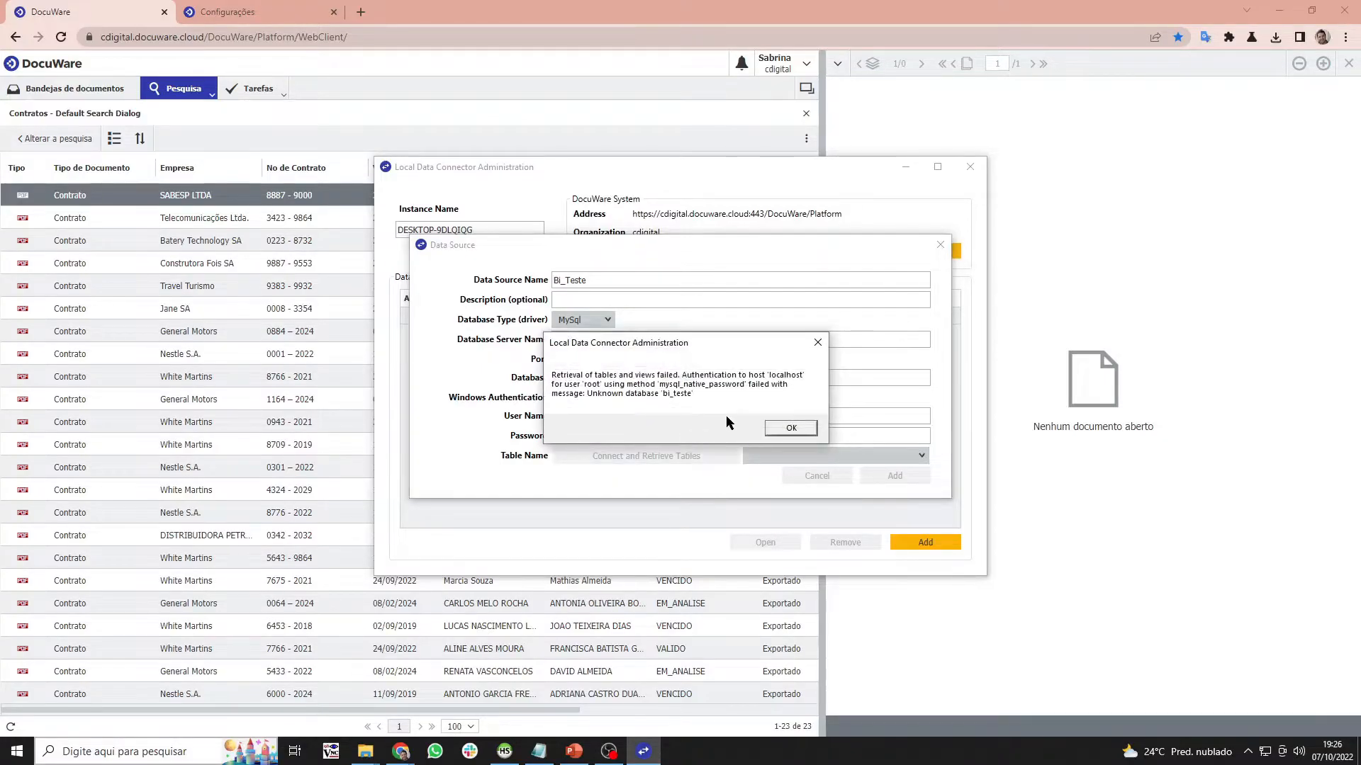
- Dismiss the unknown-database error, re-enter the password, and retry the connection
click(786, 427)
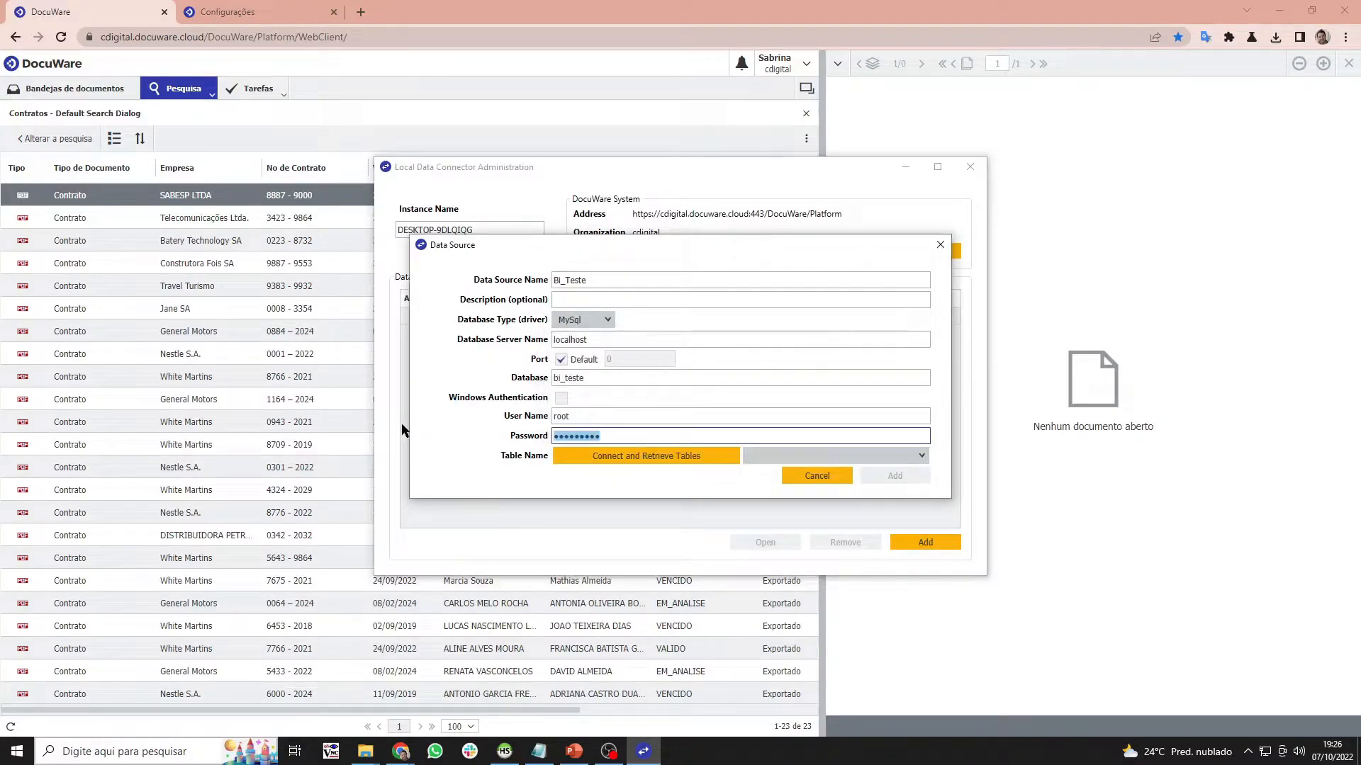
text(•••••••••)
click(558, 458)
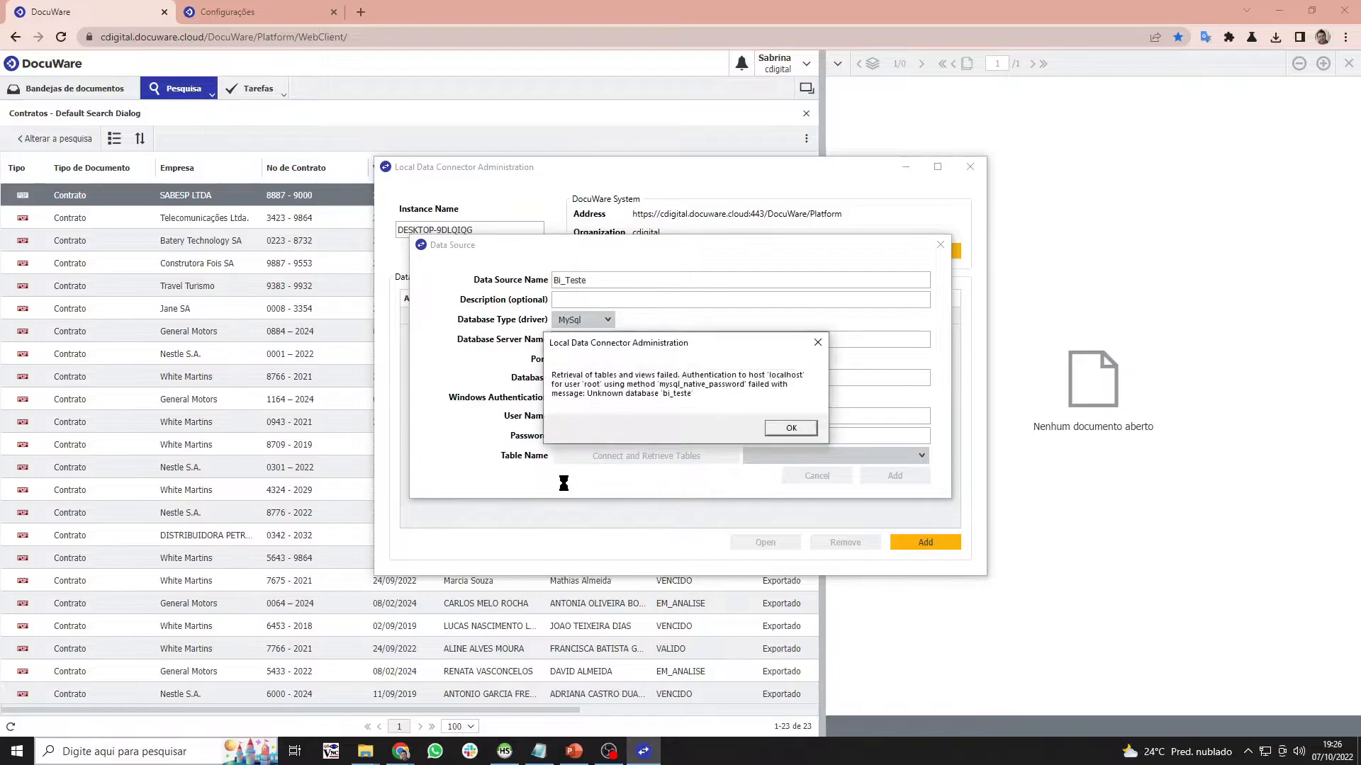
click(792, 429)
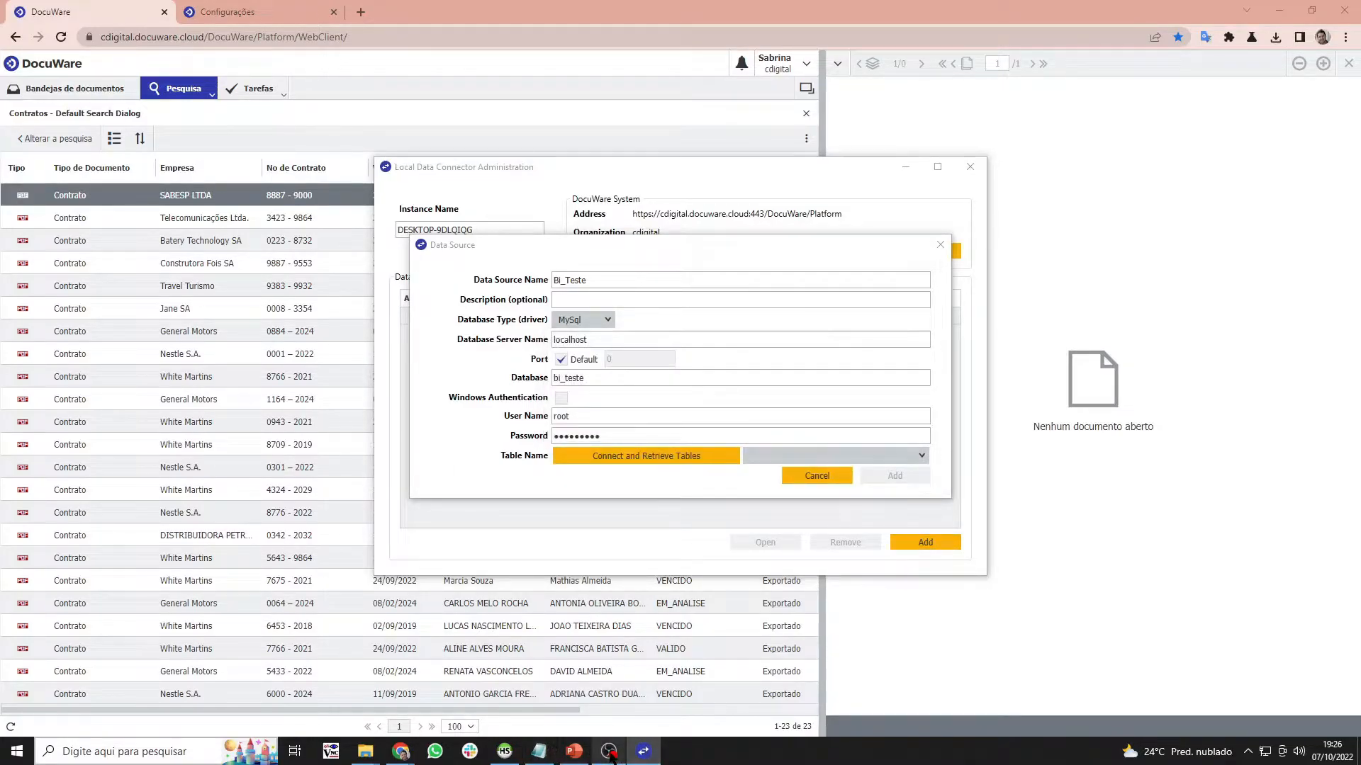
click(504, 753)
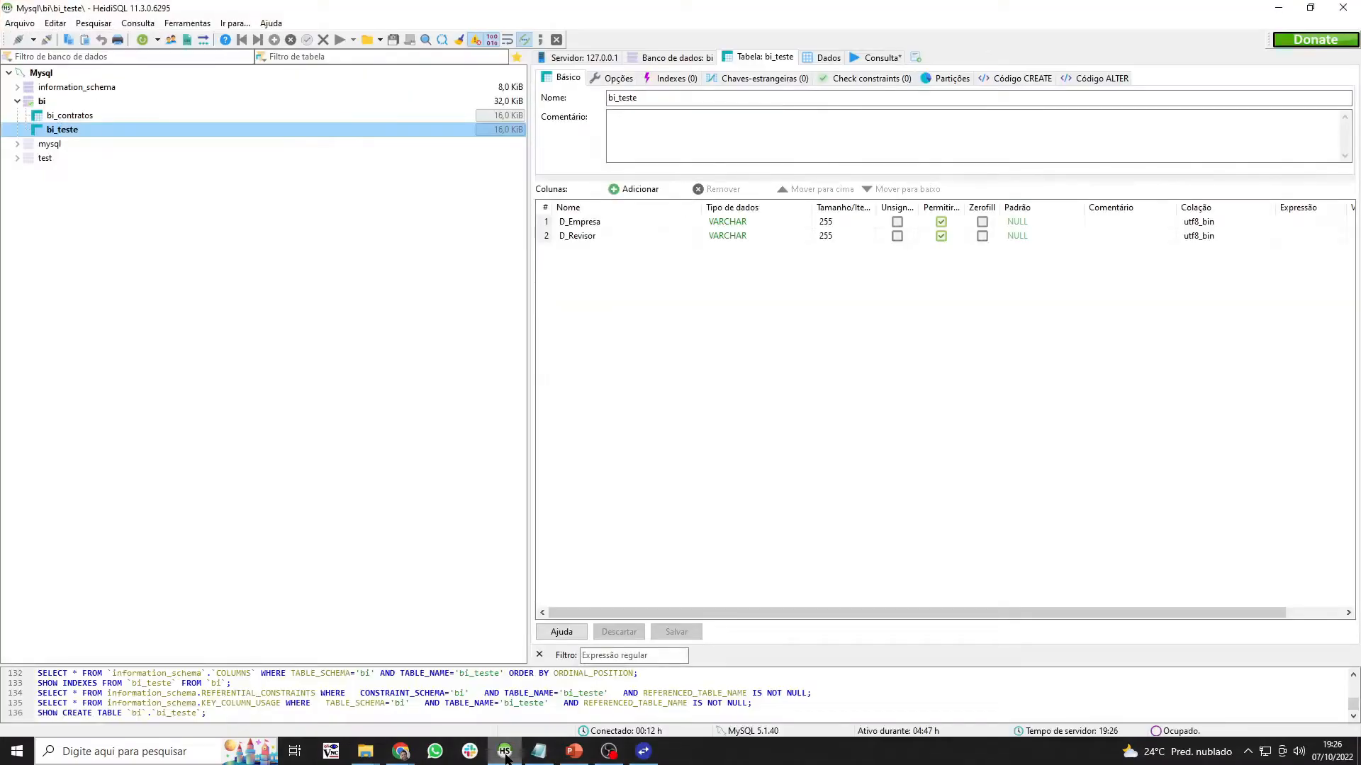
click(505, 755)
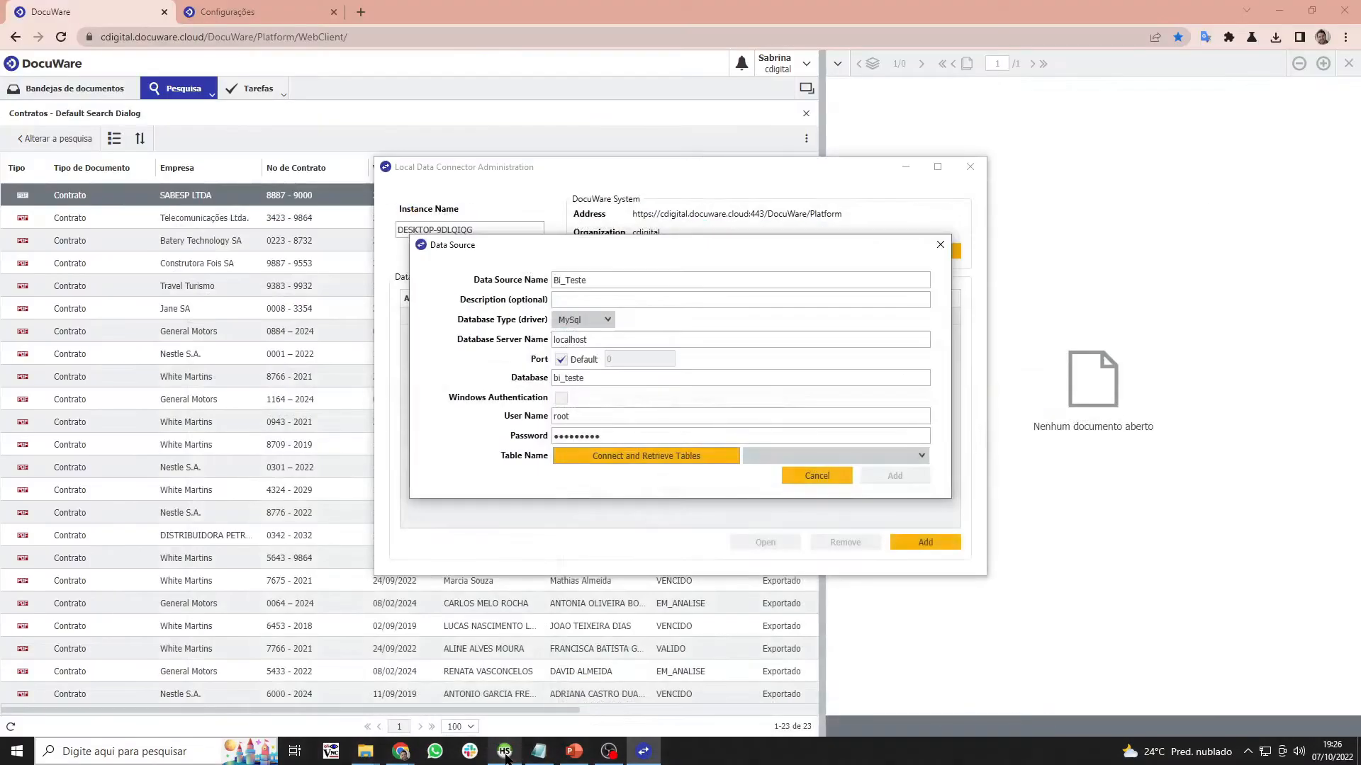
- Re-enter the password and retry Connect and Retrieve Tables, dismissing the repeated error
click(591, 382)
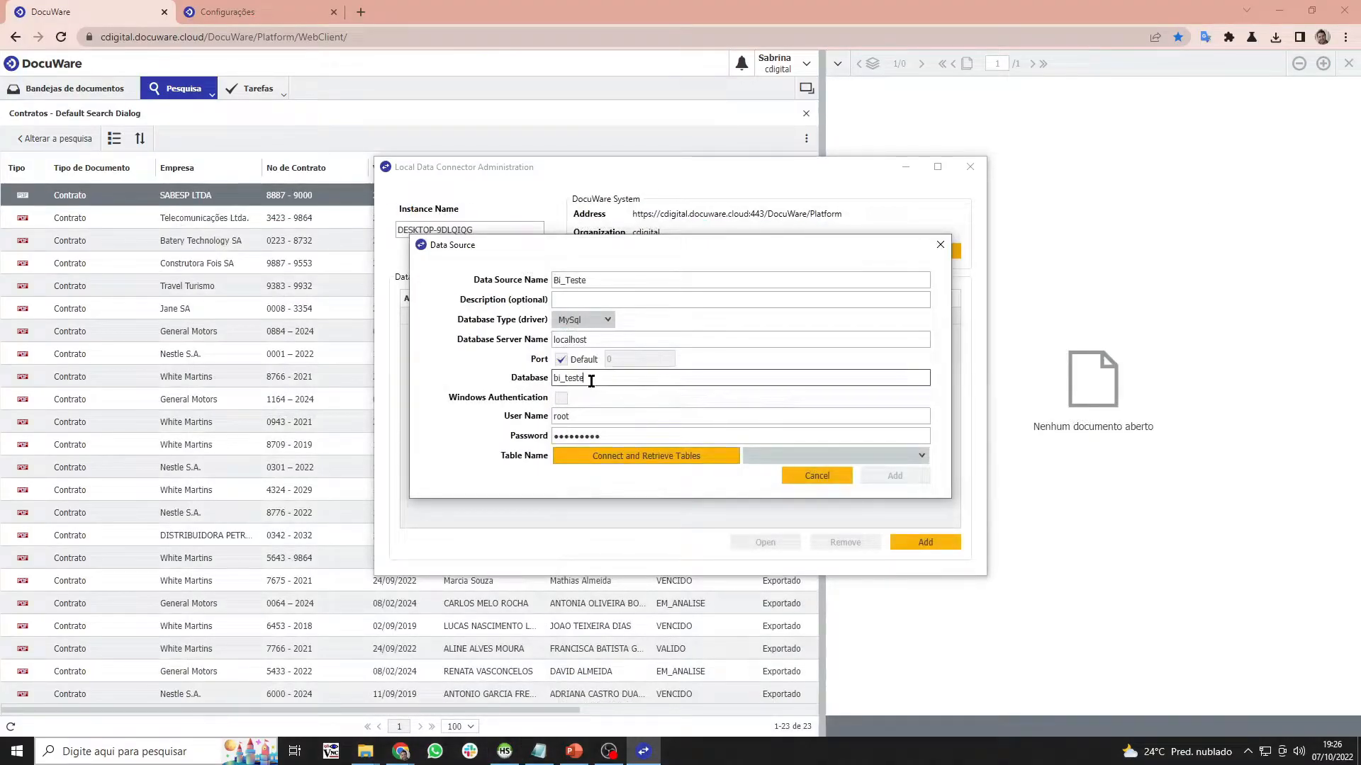
click(587, 339)
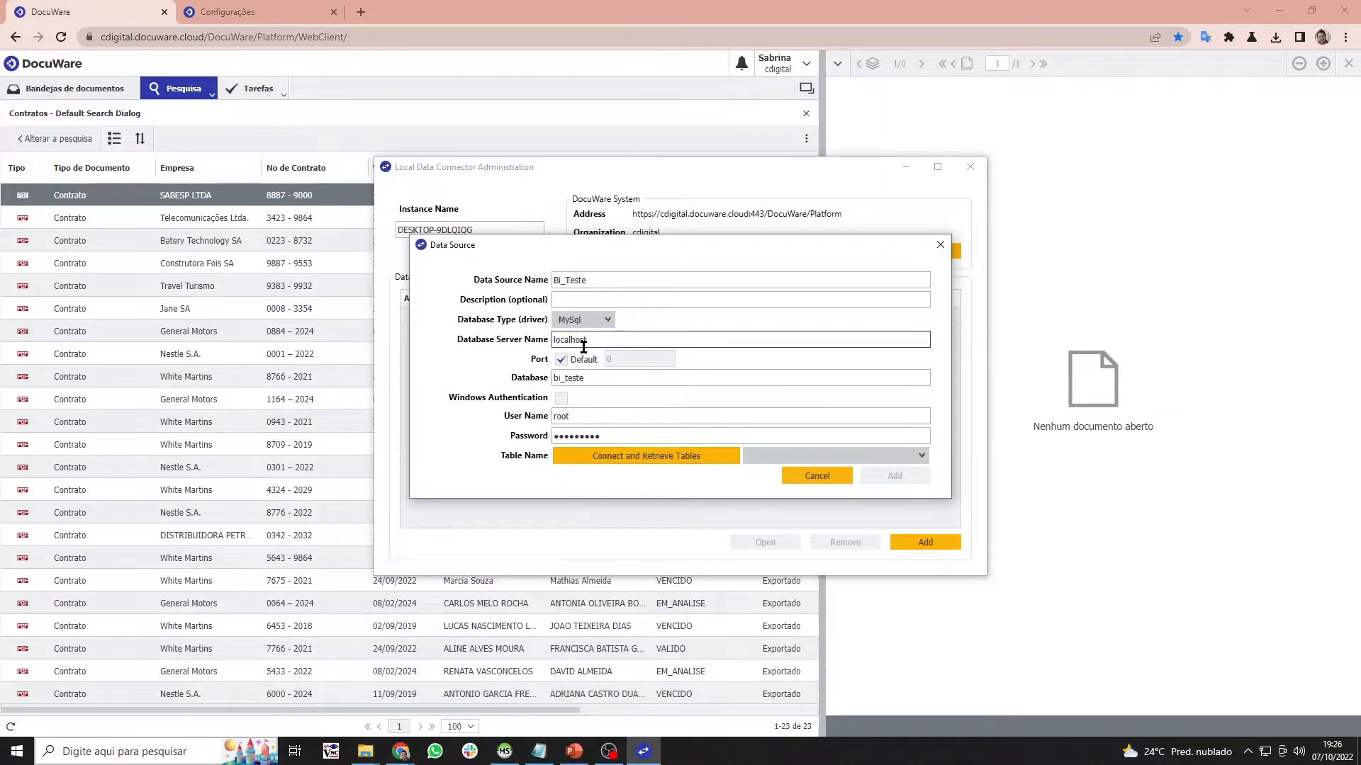
click(616, 409)
key(Tab)
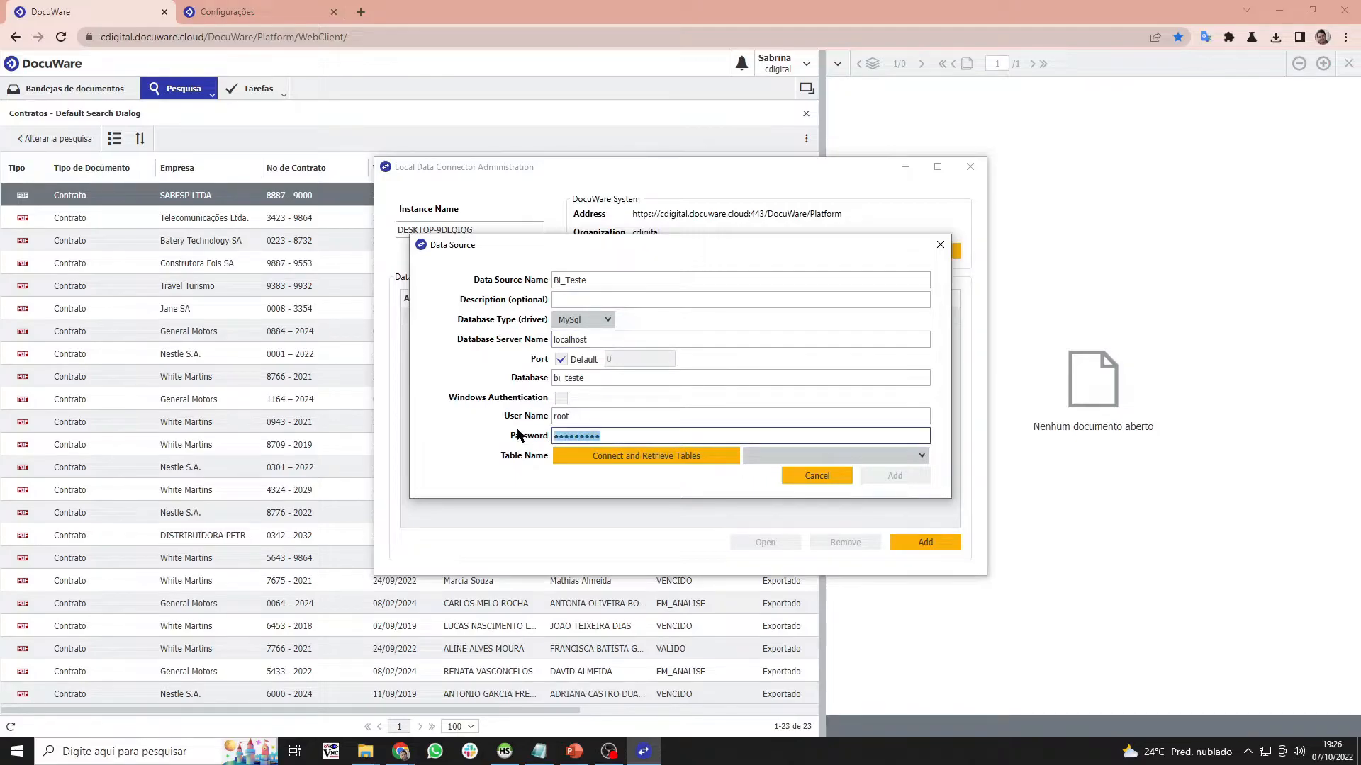
text(r•••••••)
click(708, 457)
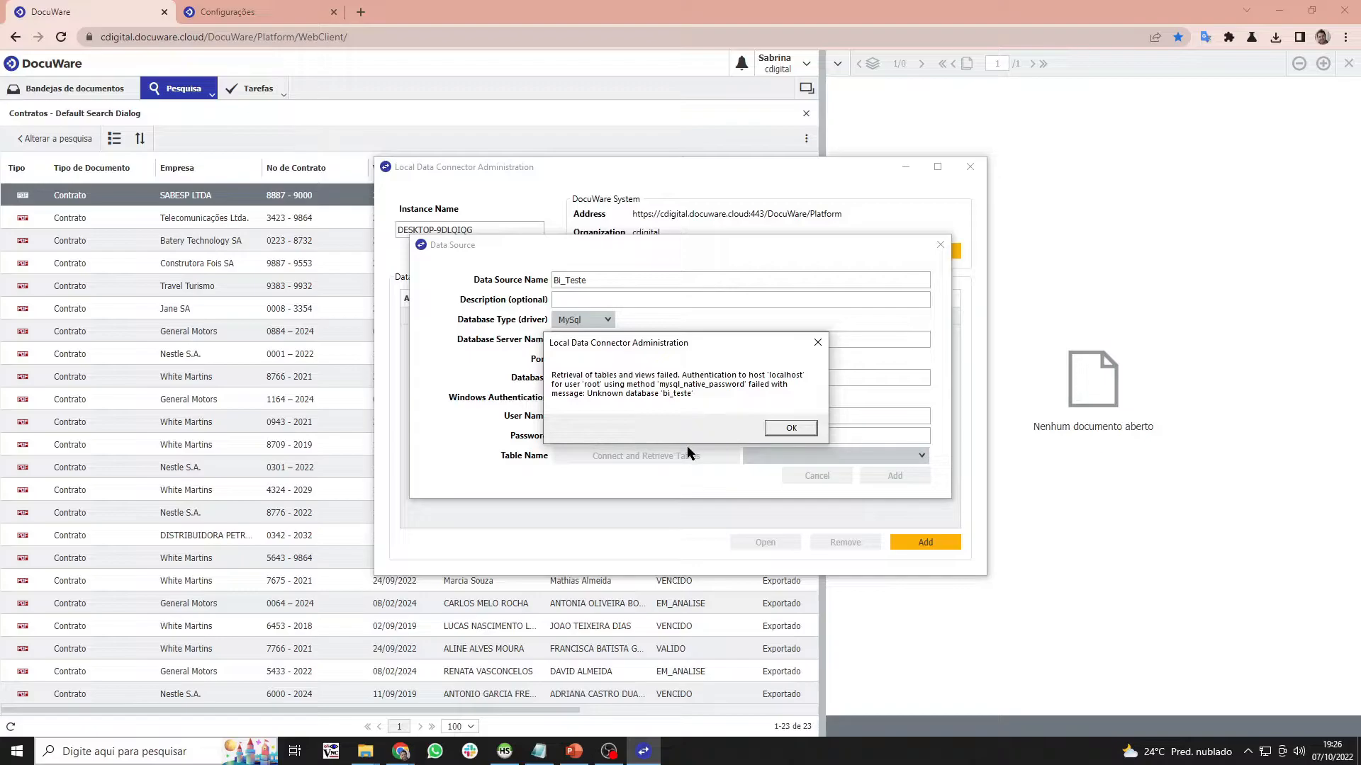
click(790, 428)
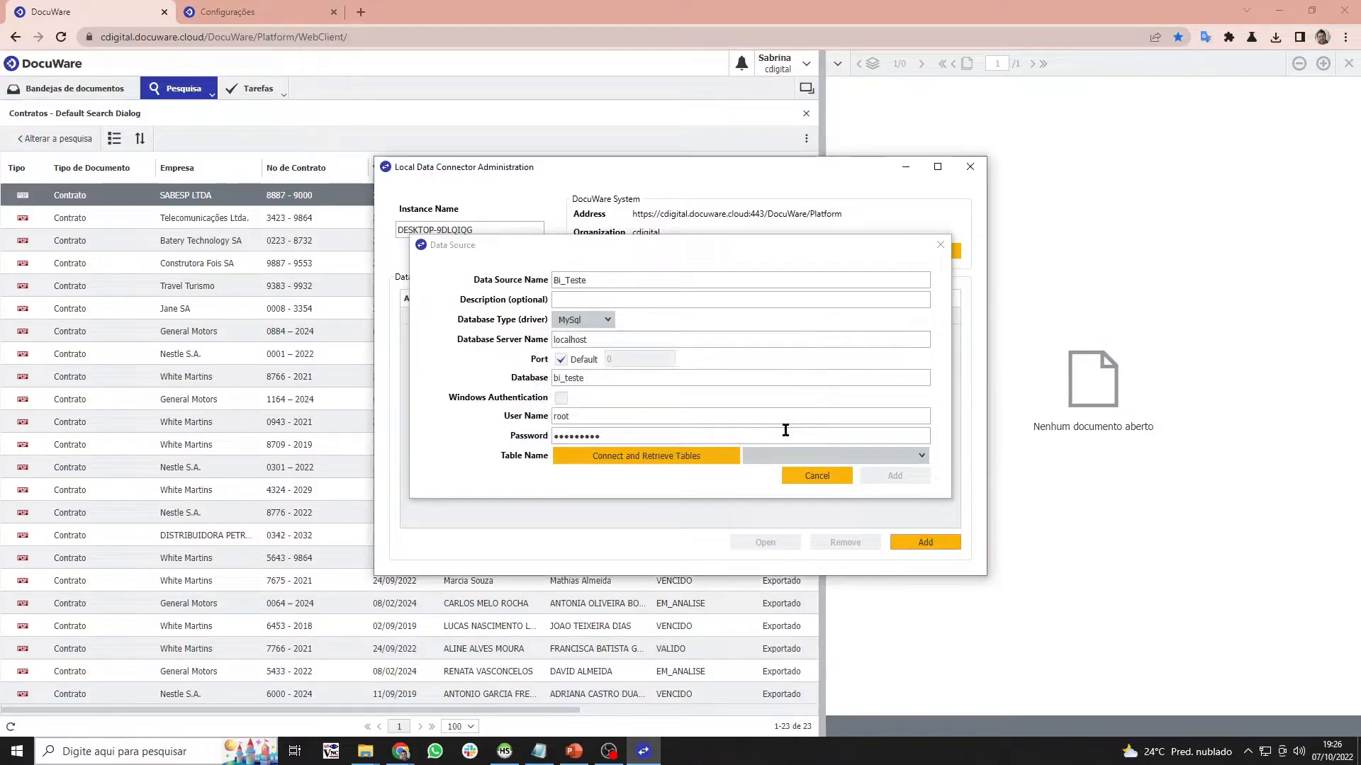
- Edit the database name, then check HeidiSQL's table list for database bi
double_click(574, 376)
click(575, 377)
key(BackSpace)
key(BackSpace)
text(contrato)
click(413, 754)
click(415, 755)
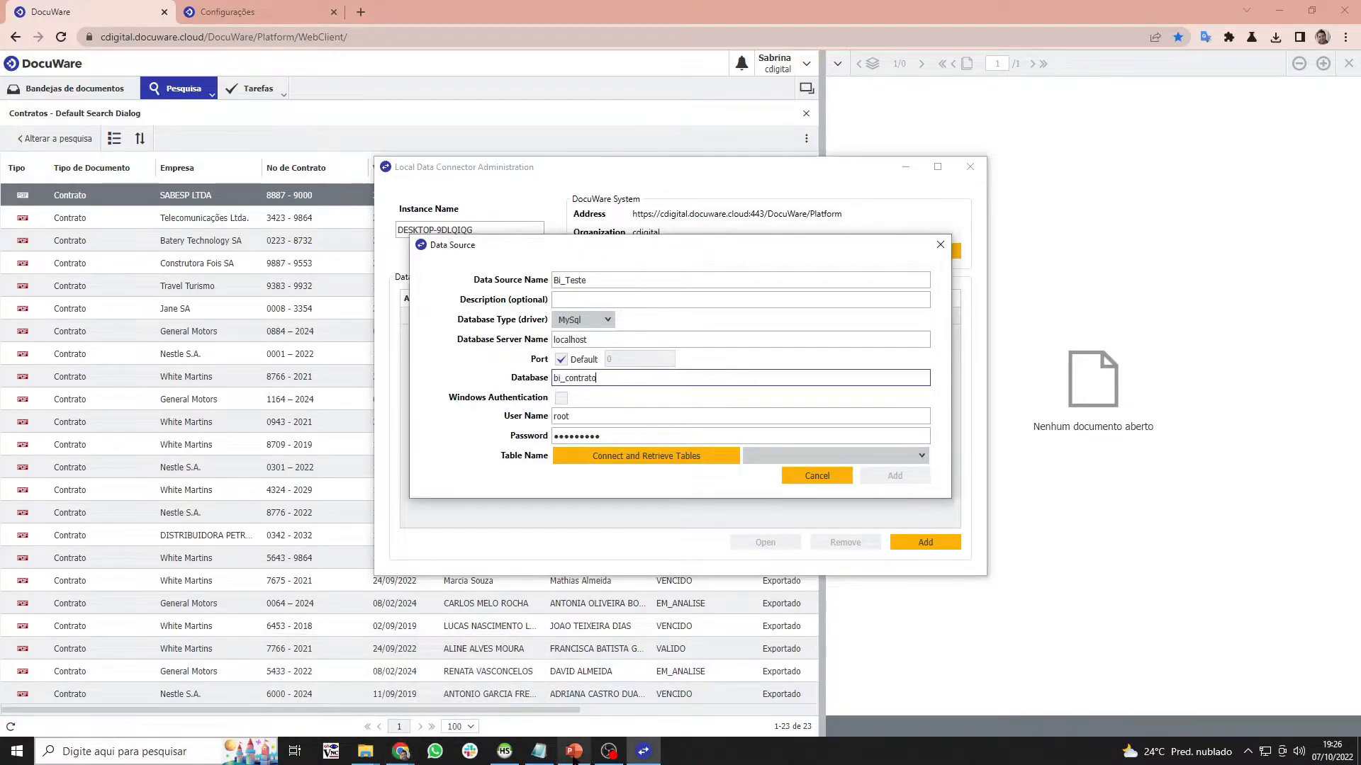
click(538, 752)
click(509, 755)
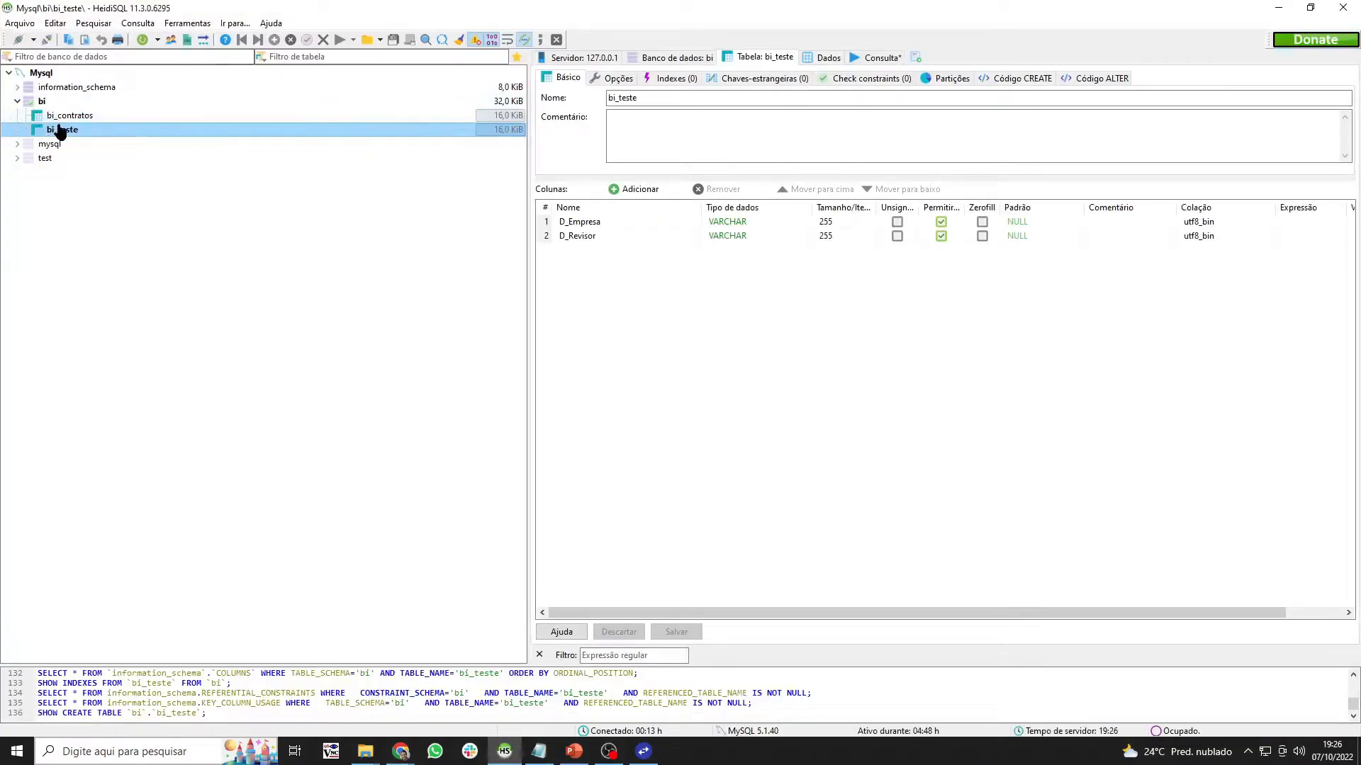
click(43, 102)
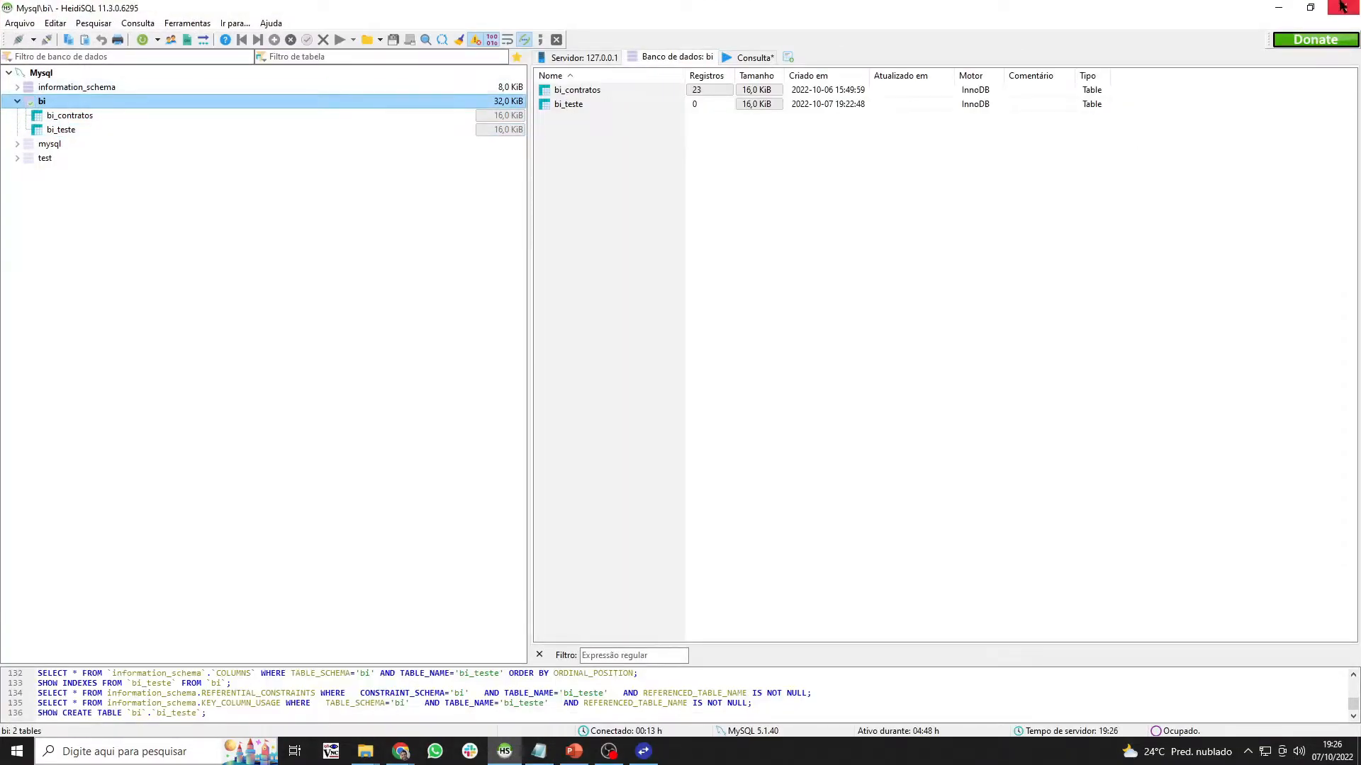
click(1283, 7)
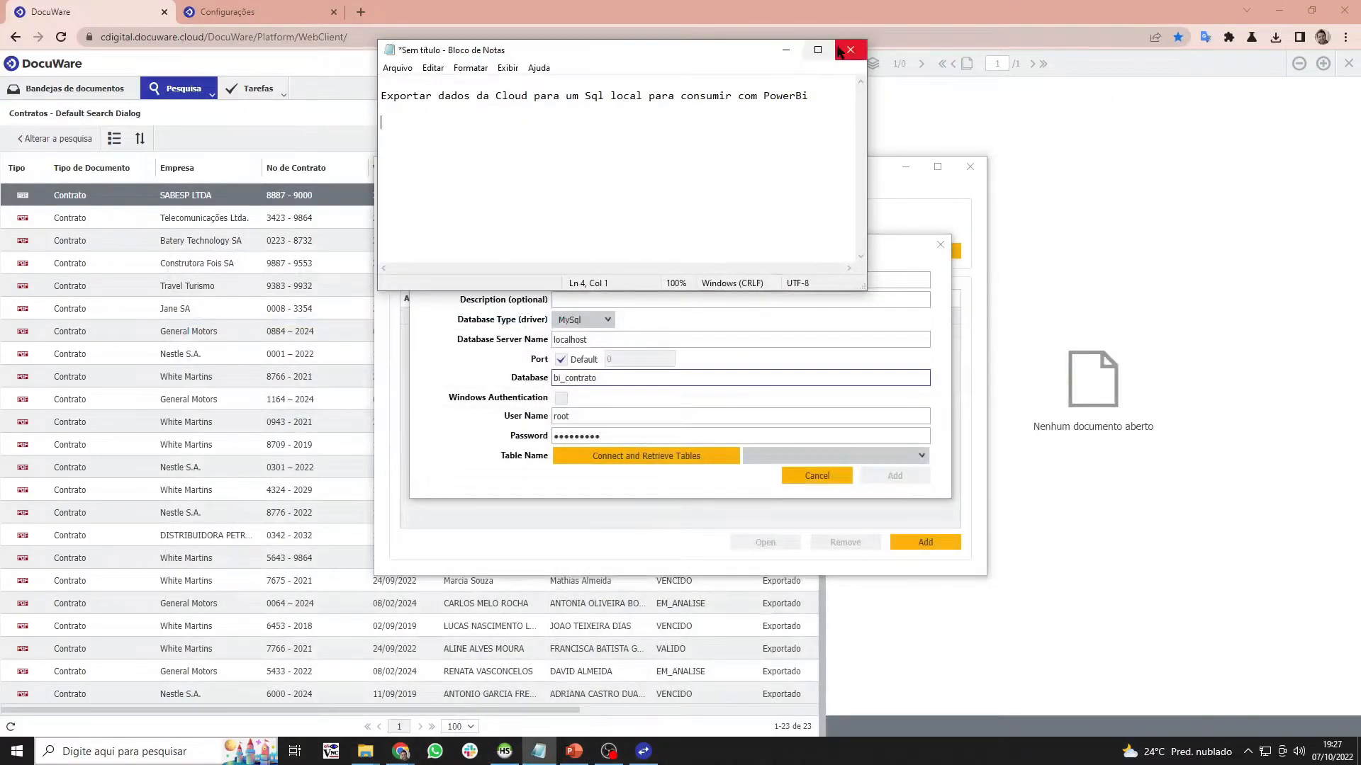
click(787, 51)
- Replace the database name with bi and connect to retrieve its tables
drag(596, 379, 447, 362)
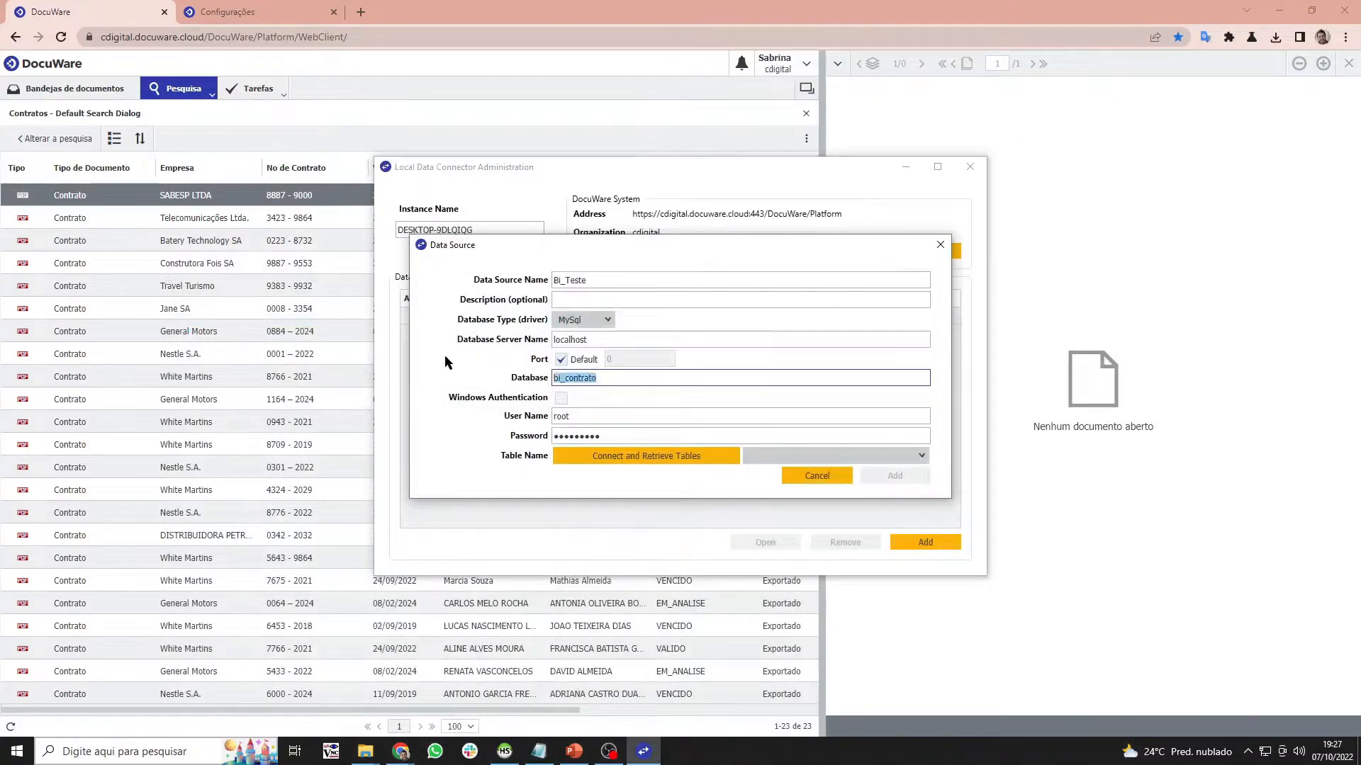
text(bi)
mouse_move(628, 762)
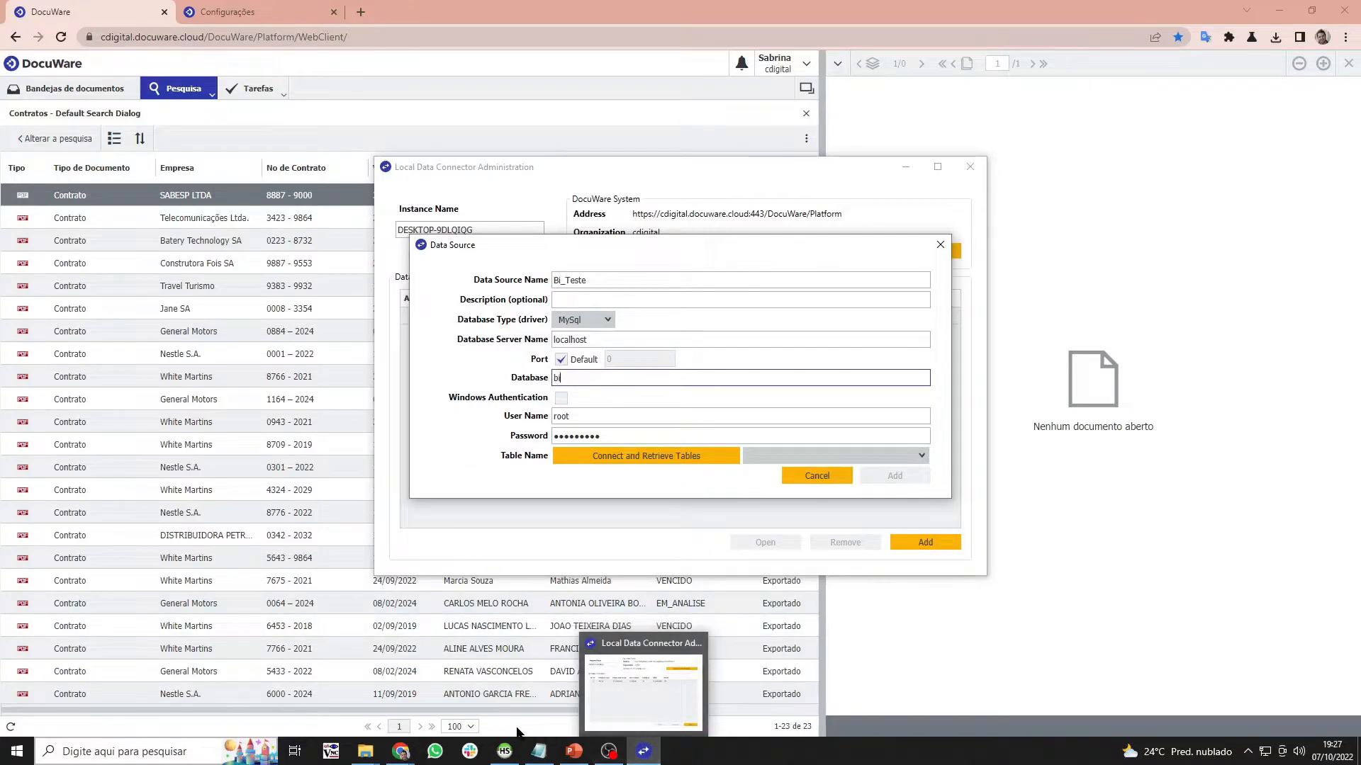
mouse_move(507, 760)
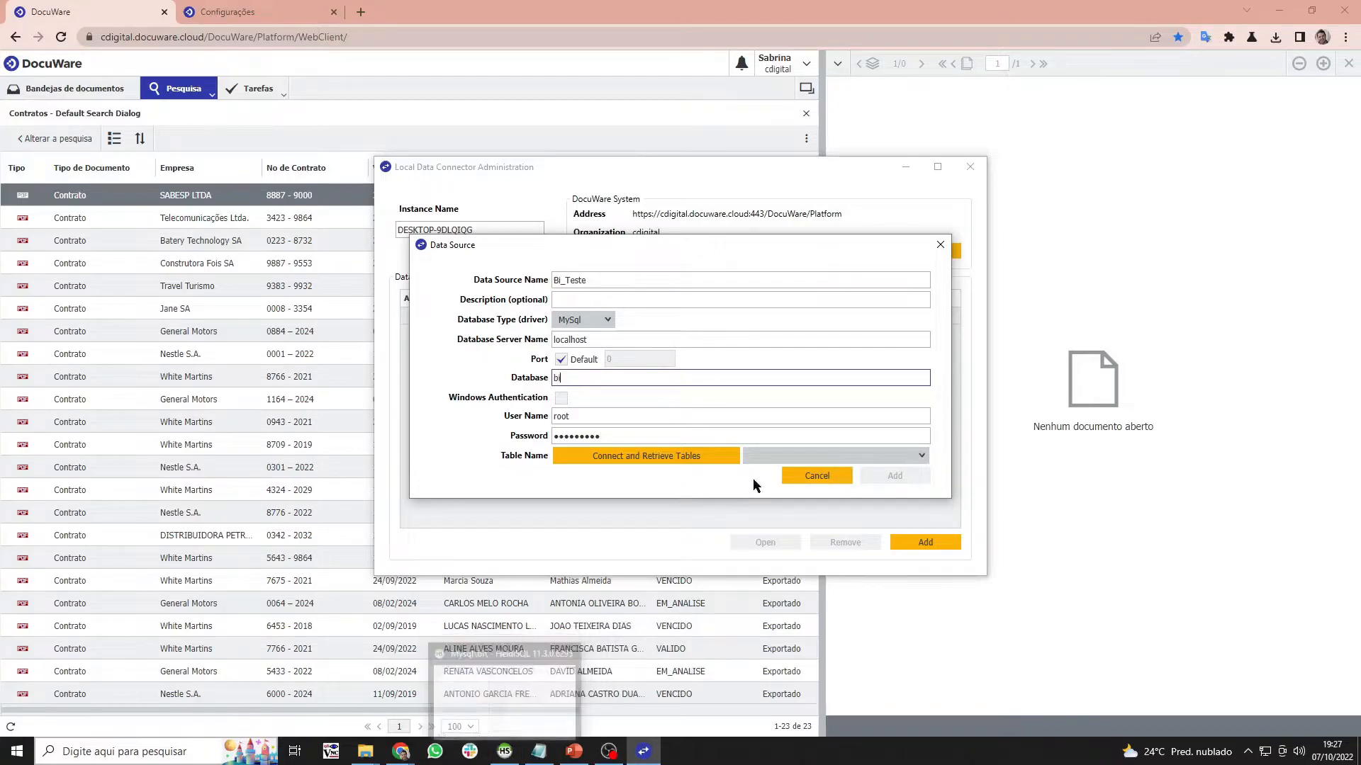
click(607, 460)
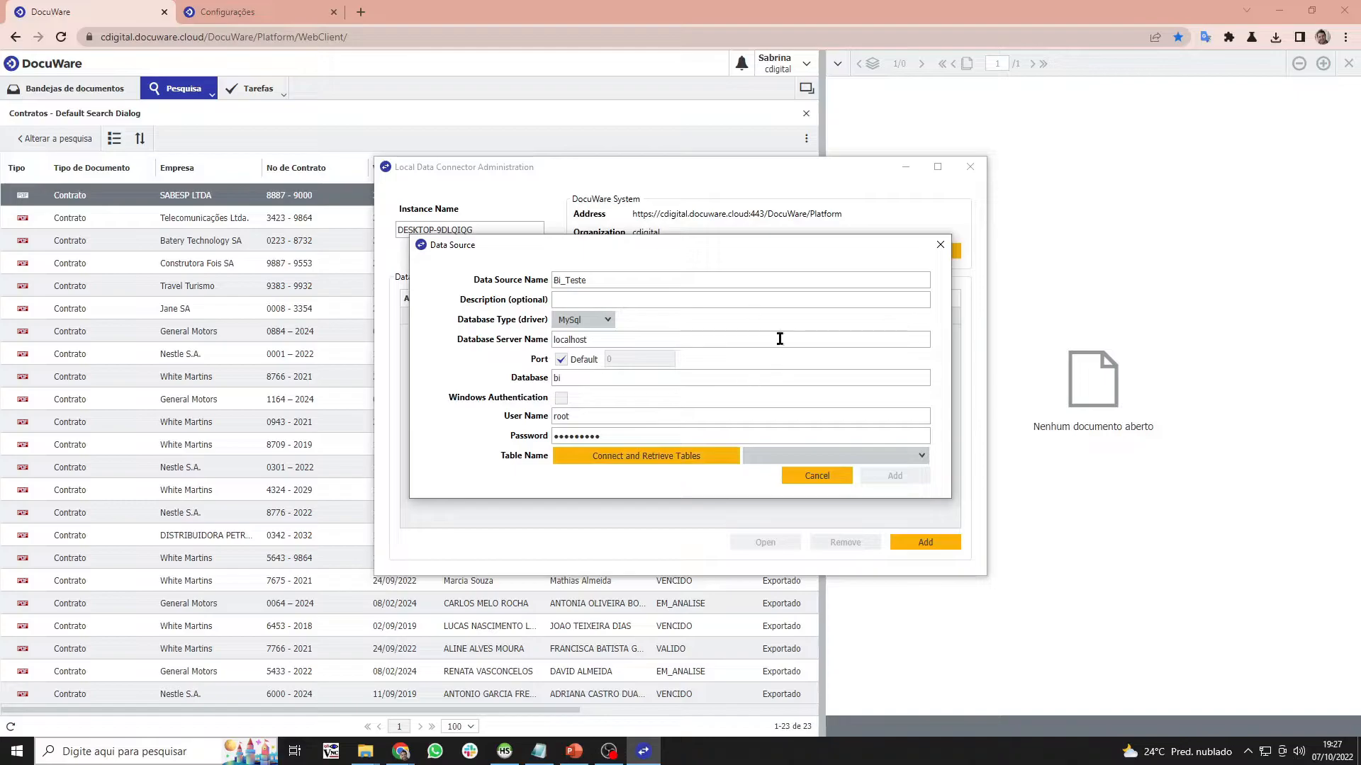
- Choose table bi_teste, add the Bi_Teste connection, and minimize the administration window
click(871, 457)
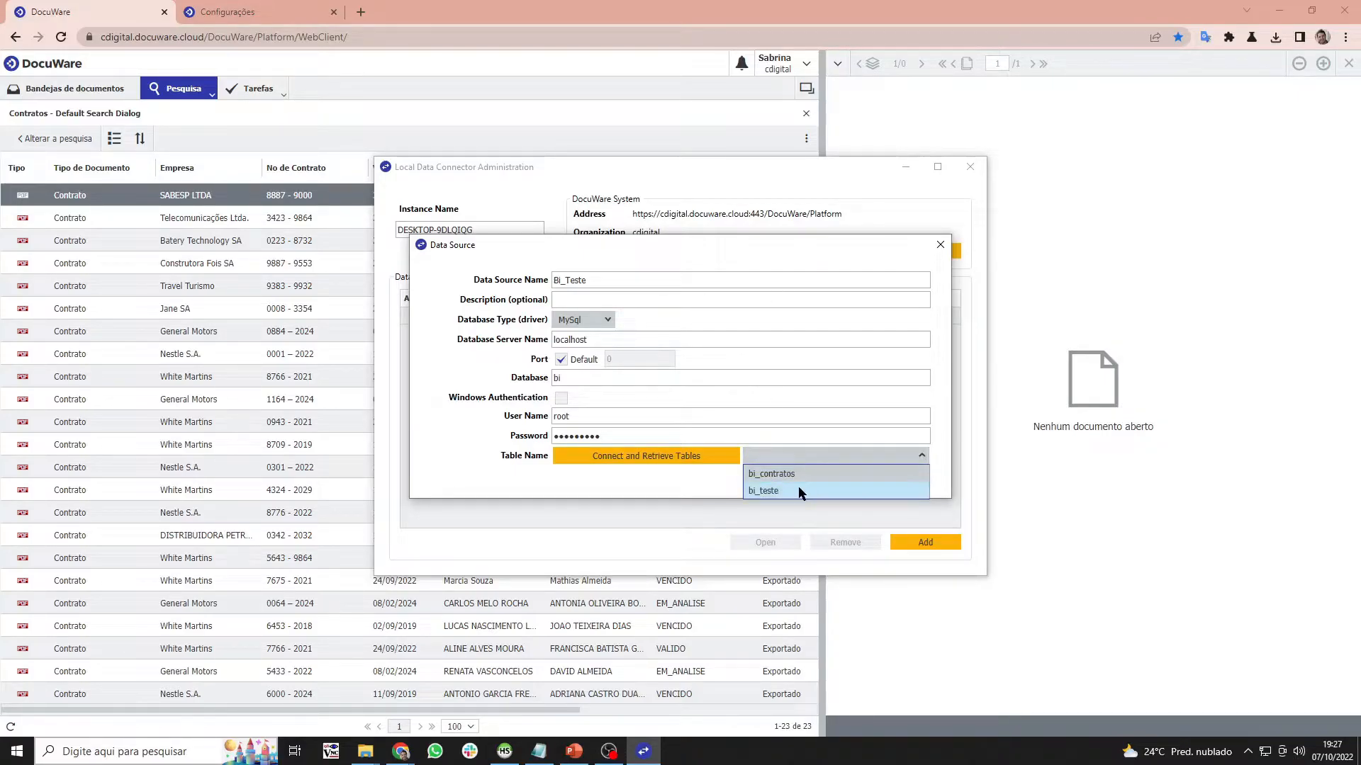
click(504, 751)
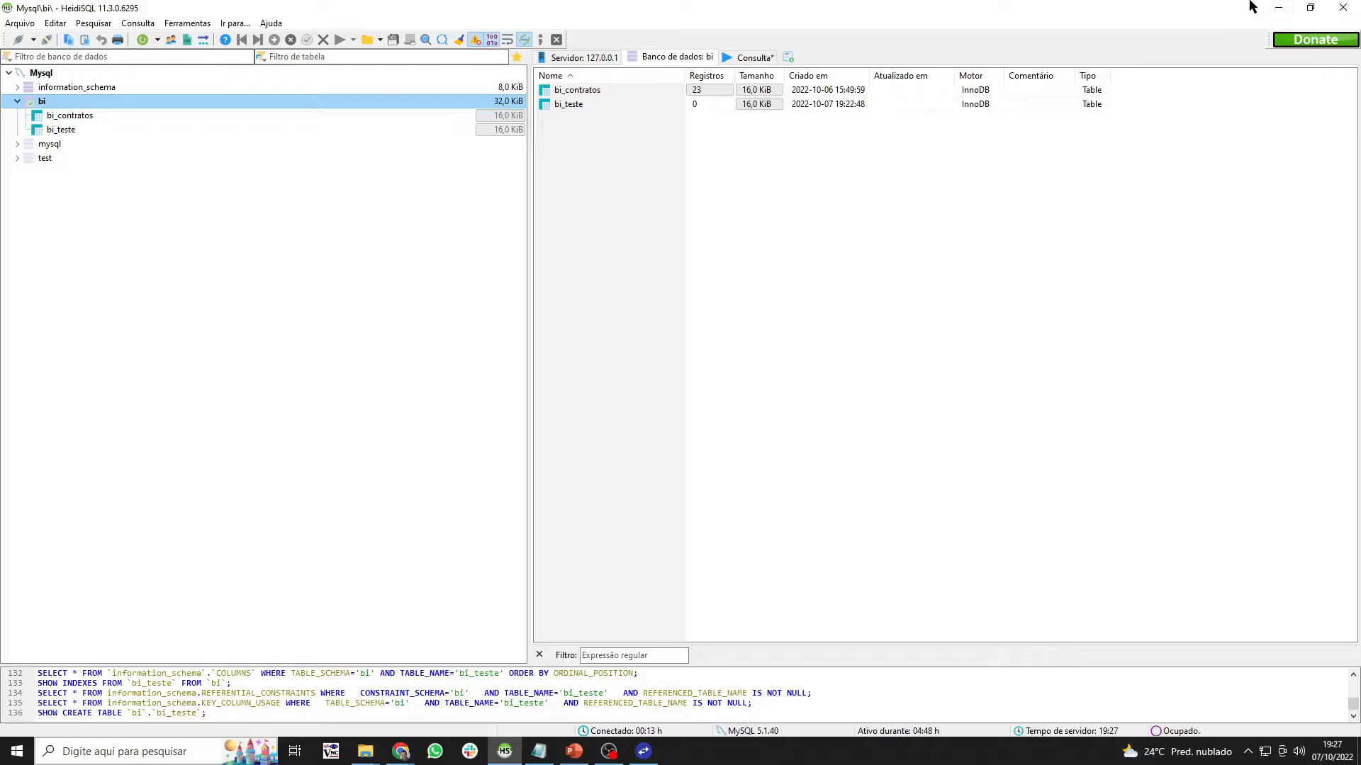
click(1278, 7)
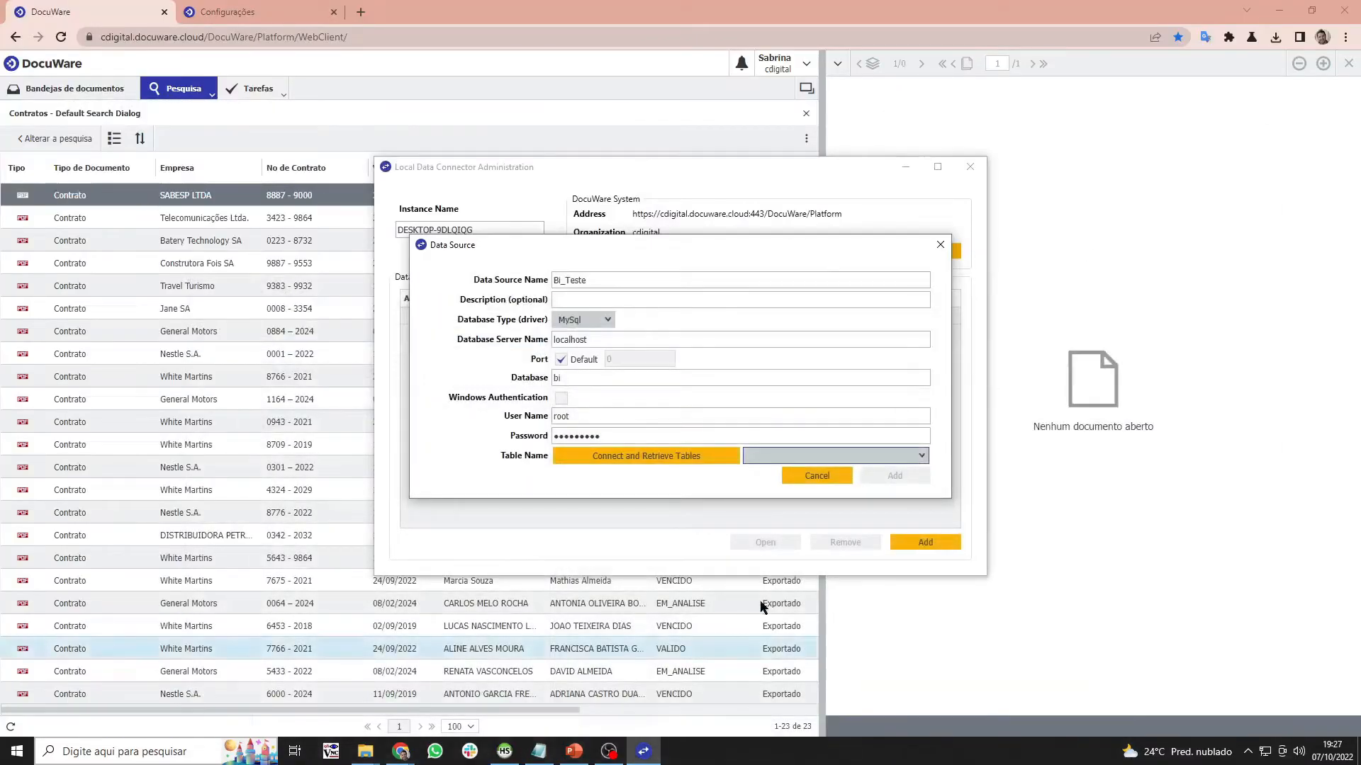
click(901, 457)
click(760, 489)
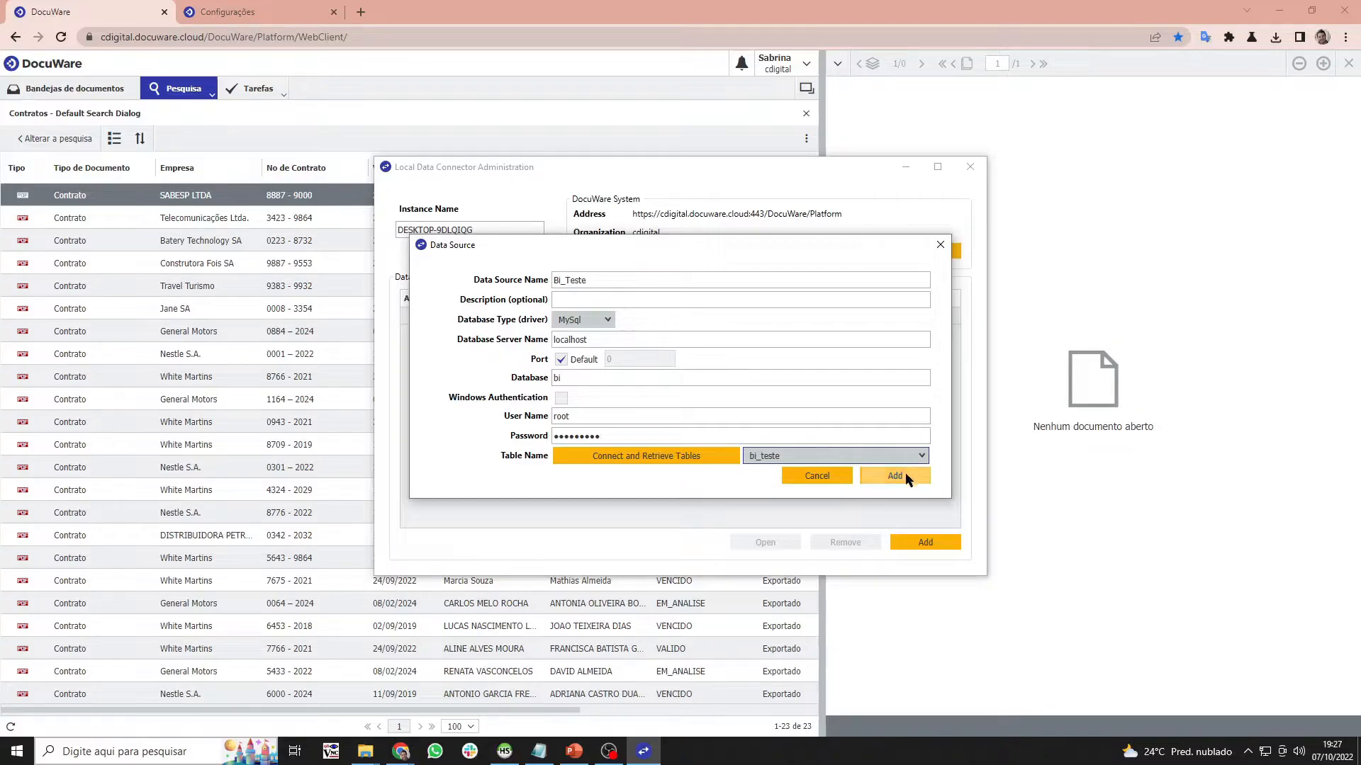
click(906, 478)
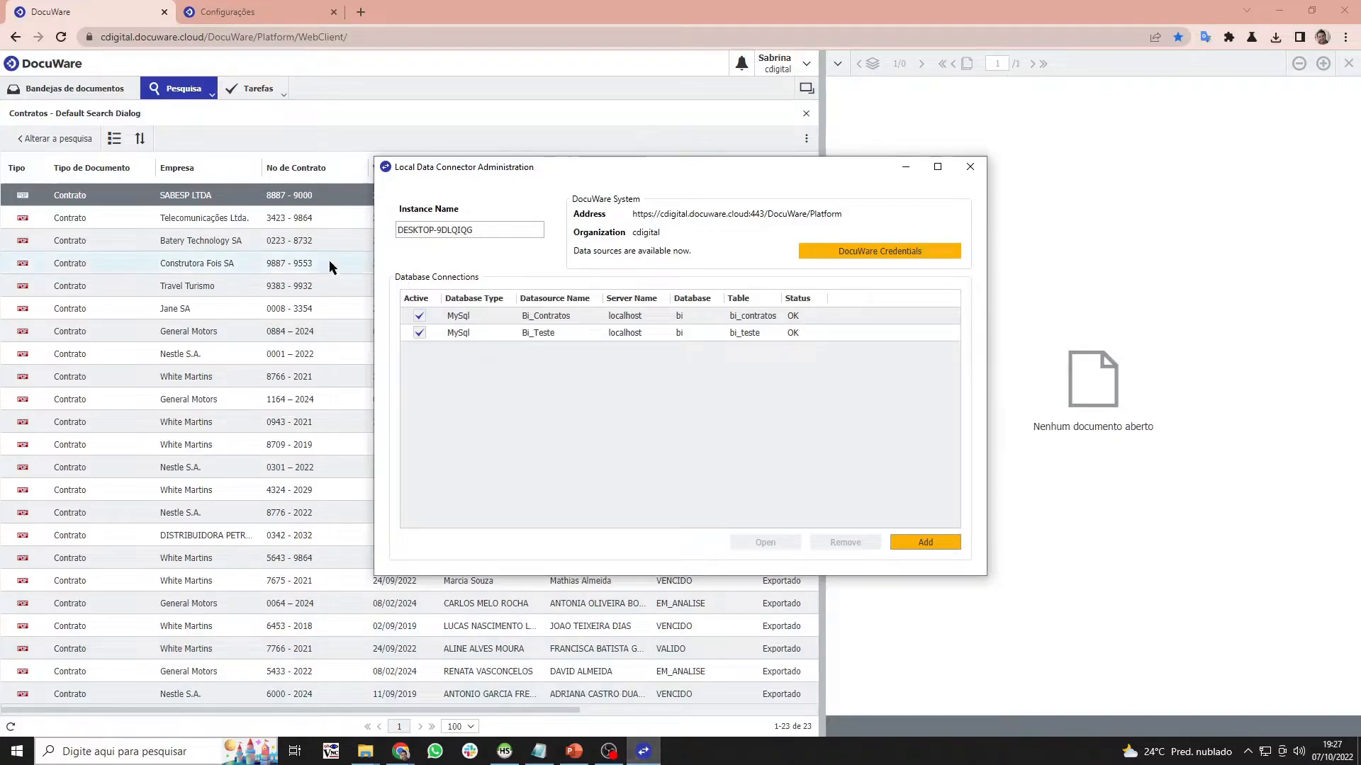
click(905, 167)
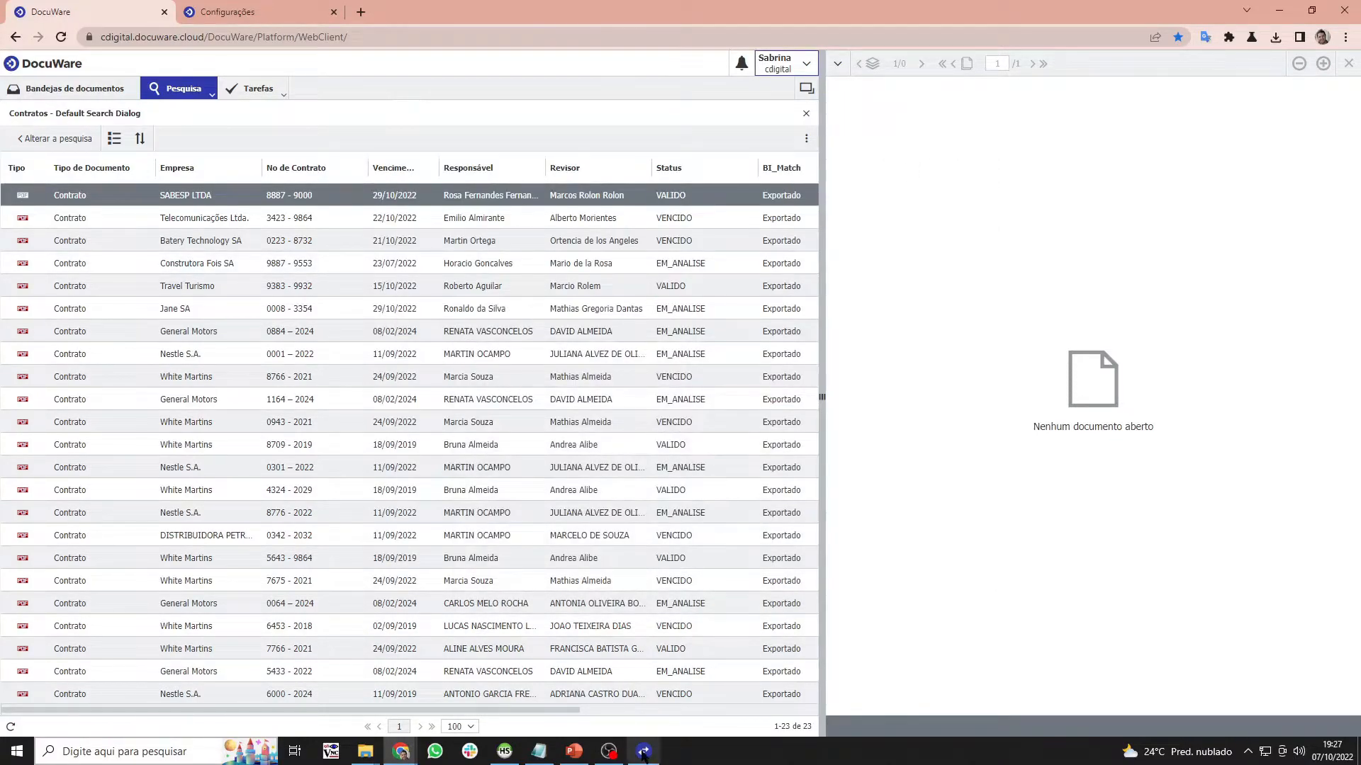
- Open indexing assistance, filter to Externo lists, and start a new external selection list
click(308, 5)
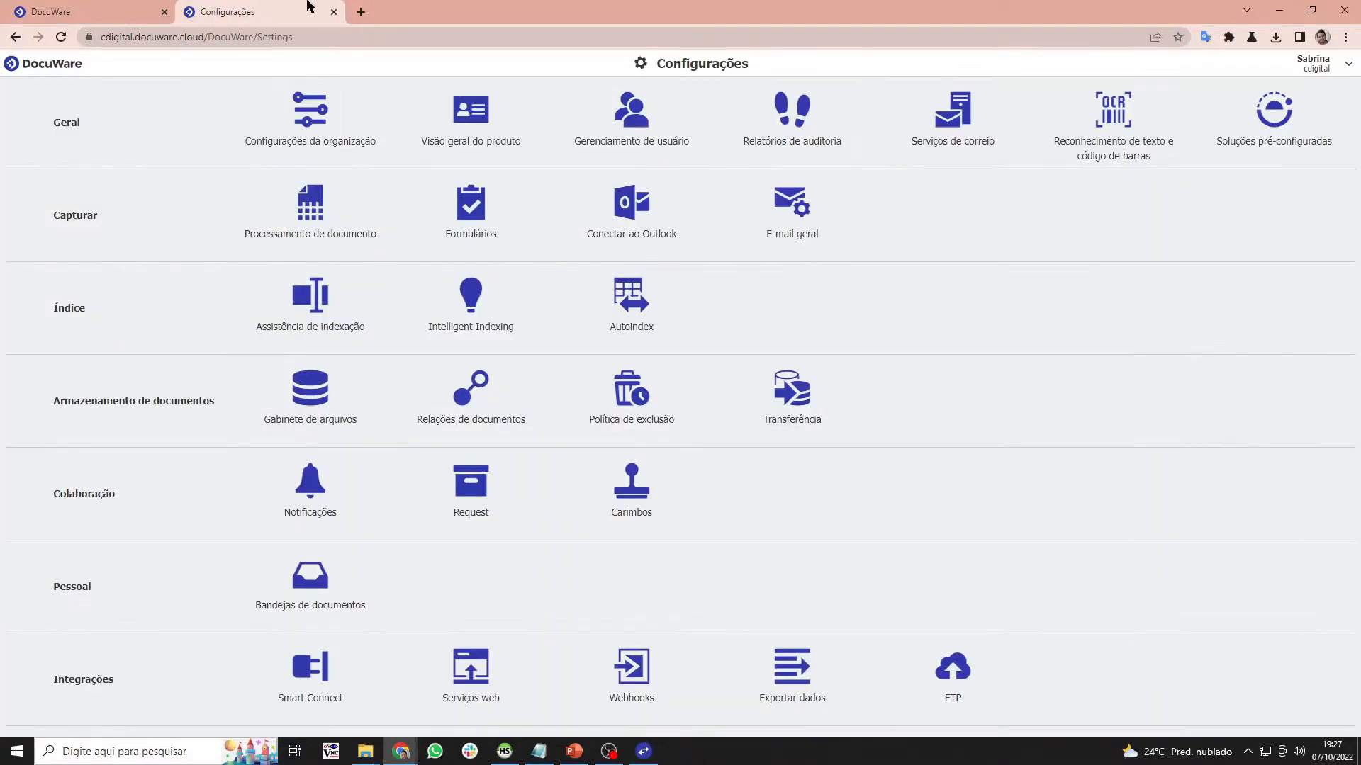
click(317, 312)
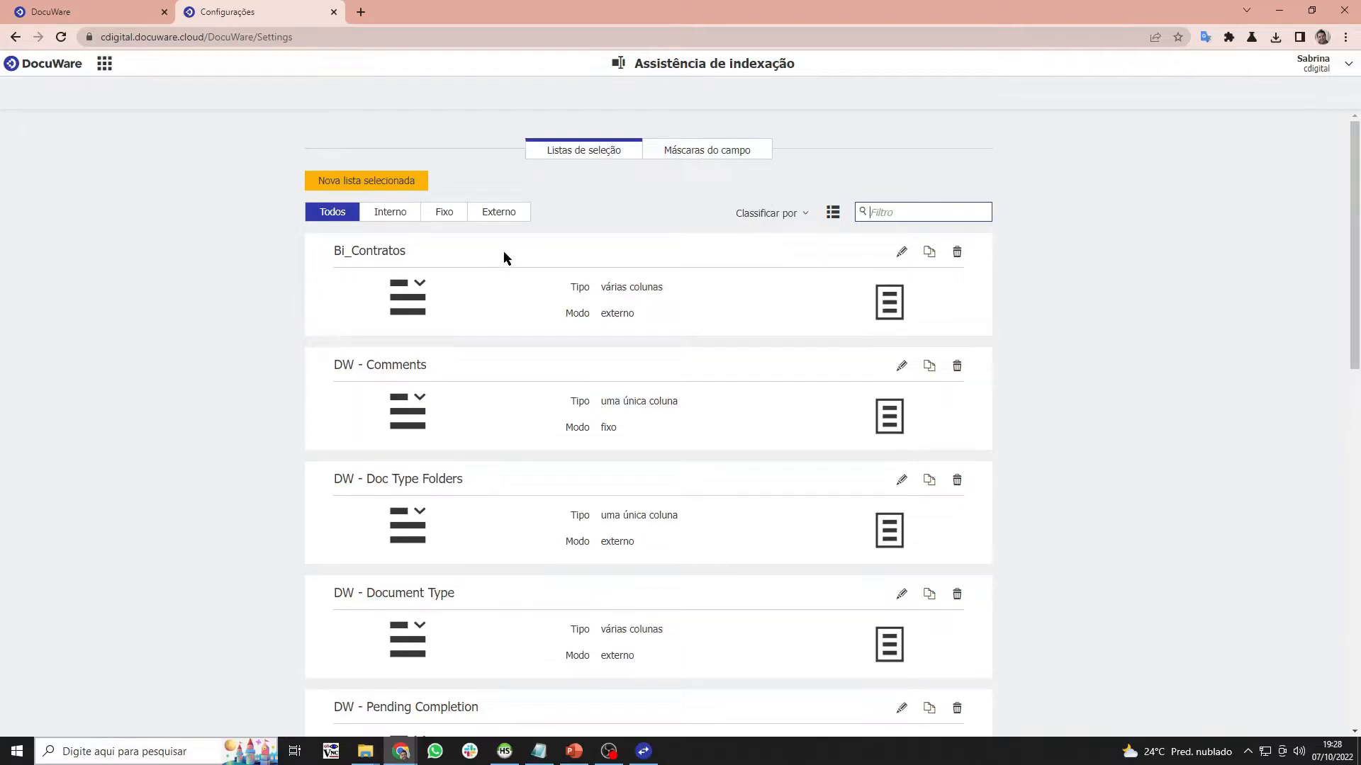
click(513, 212)
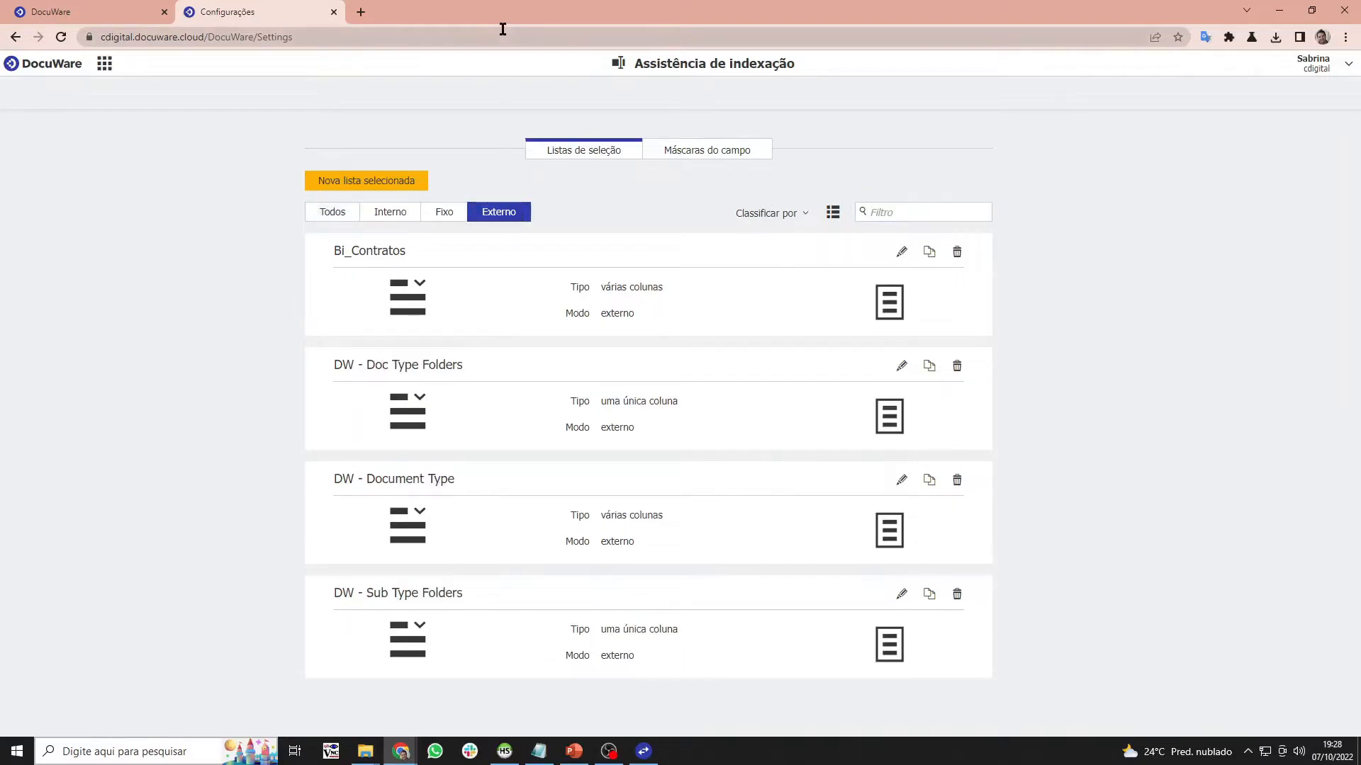
click(380, 180)
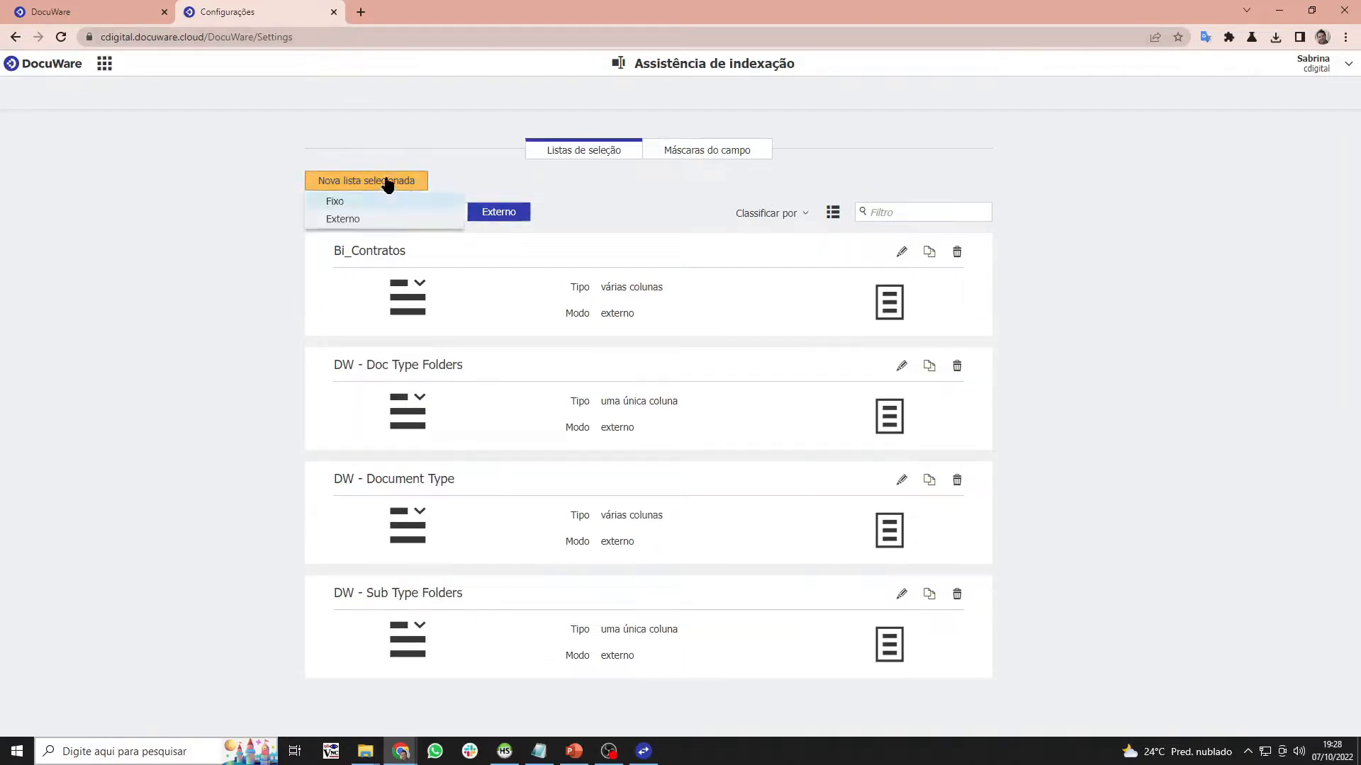
click(343, 219)
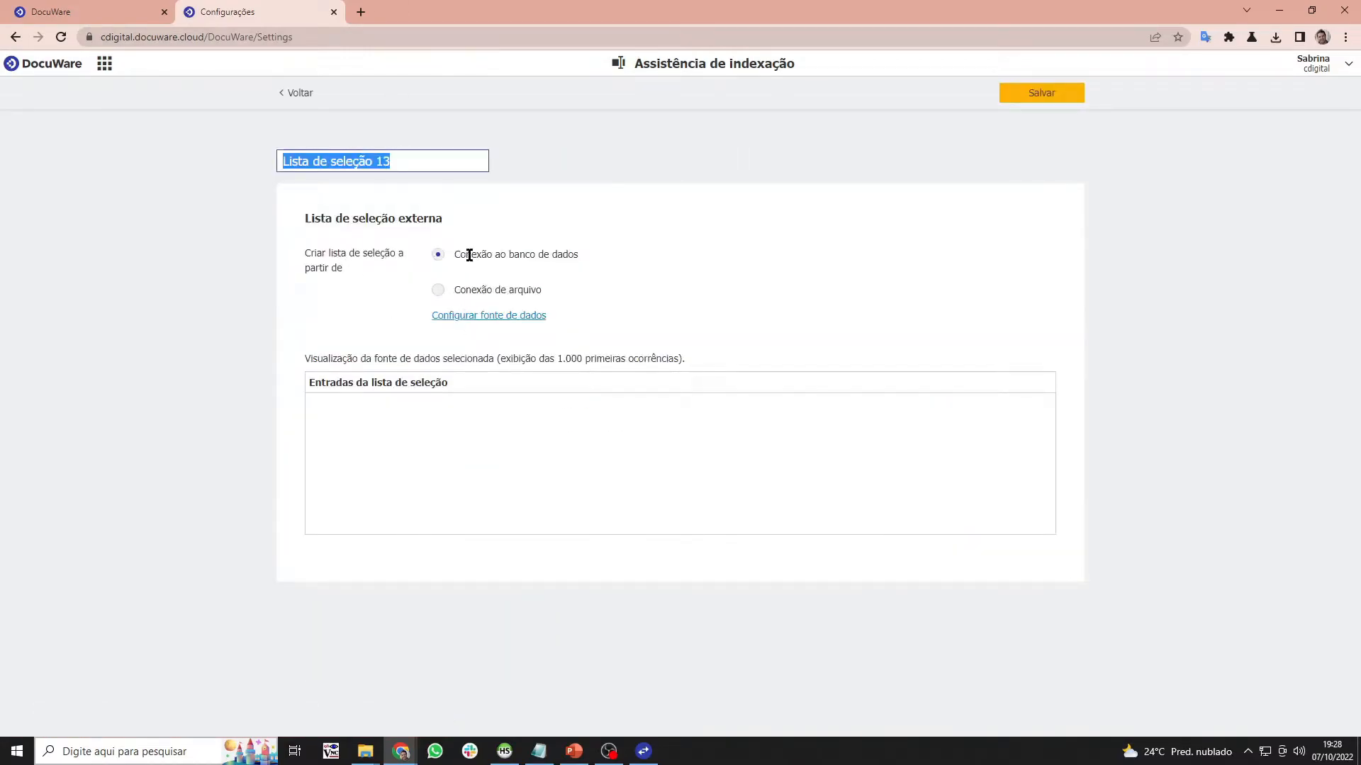
- Set the list's data source to the Bi_Teste local connection with all columns selected
click(593, 250)
click(542, 316)
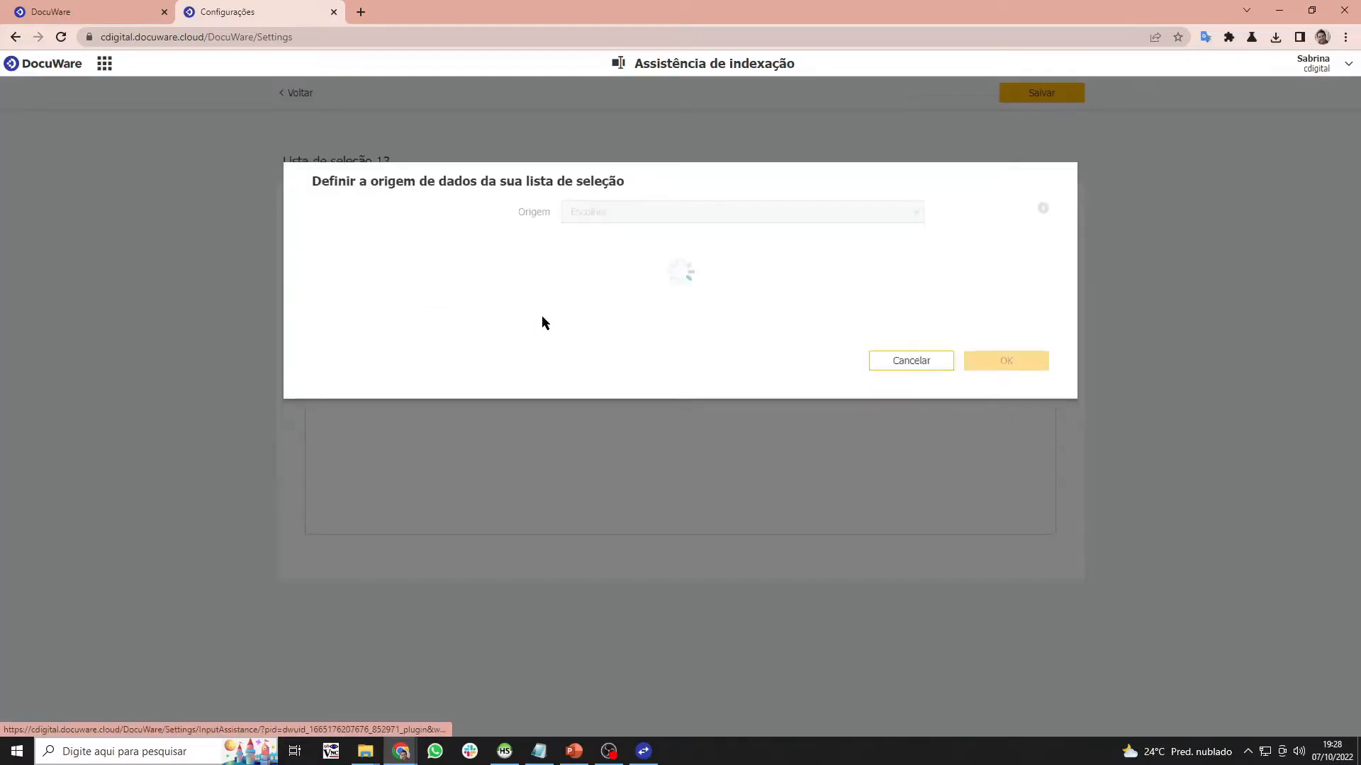
click(616, 161)
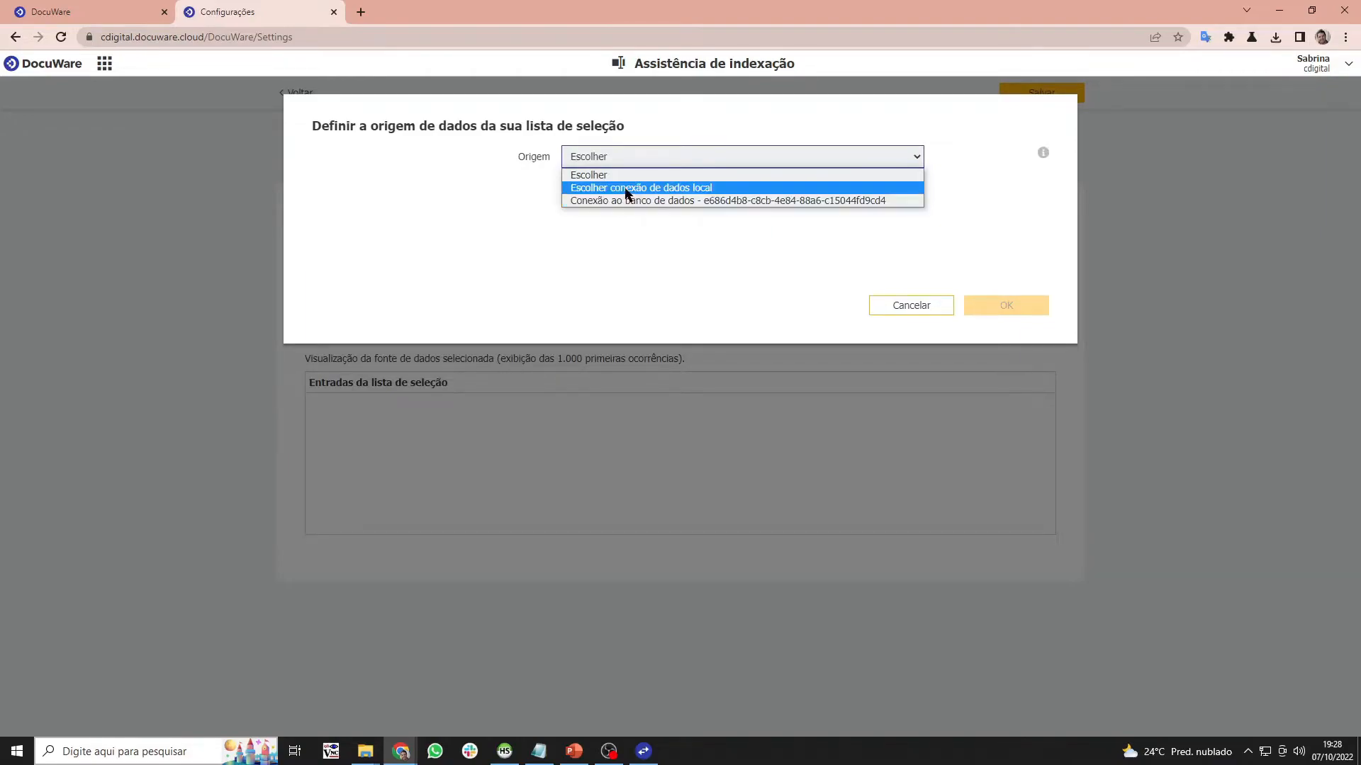
click(623, 187)
click(624, 187)
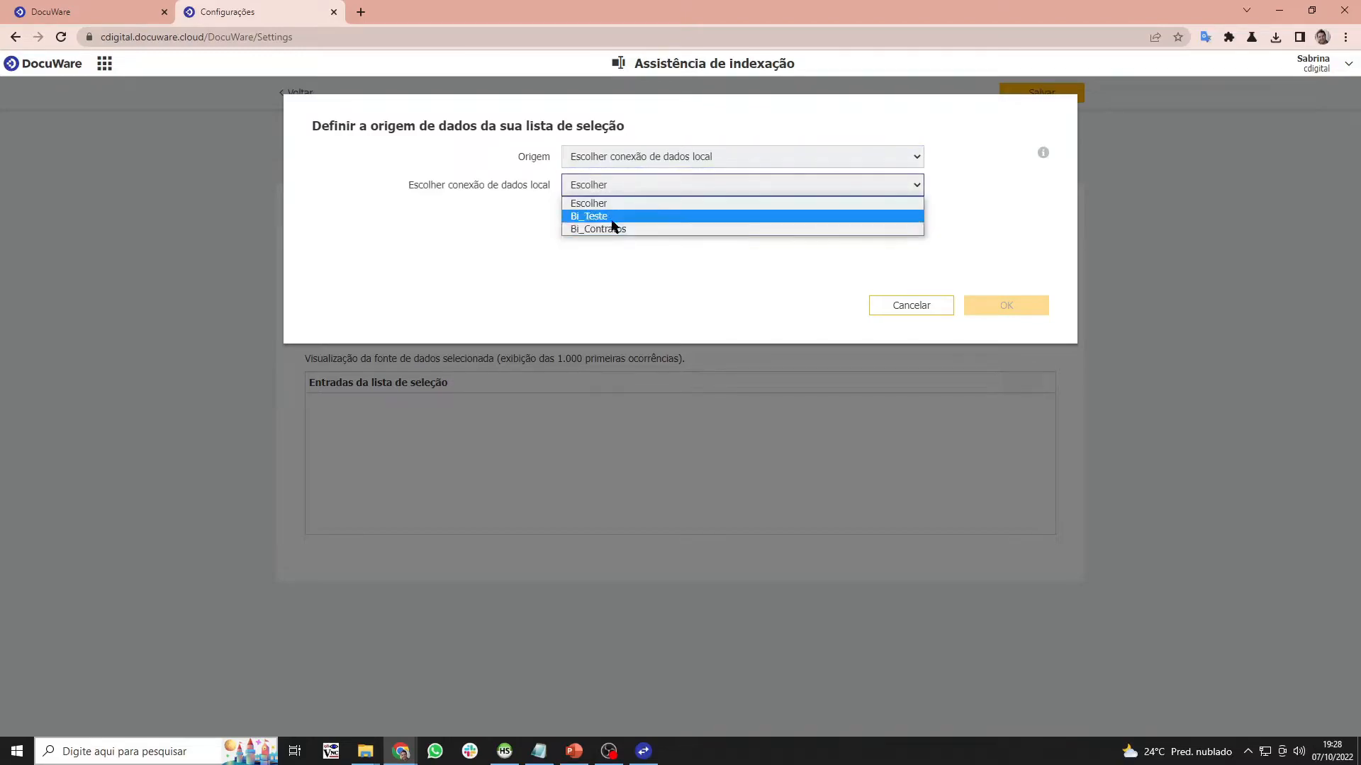
click(610, 218)
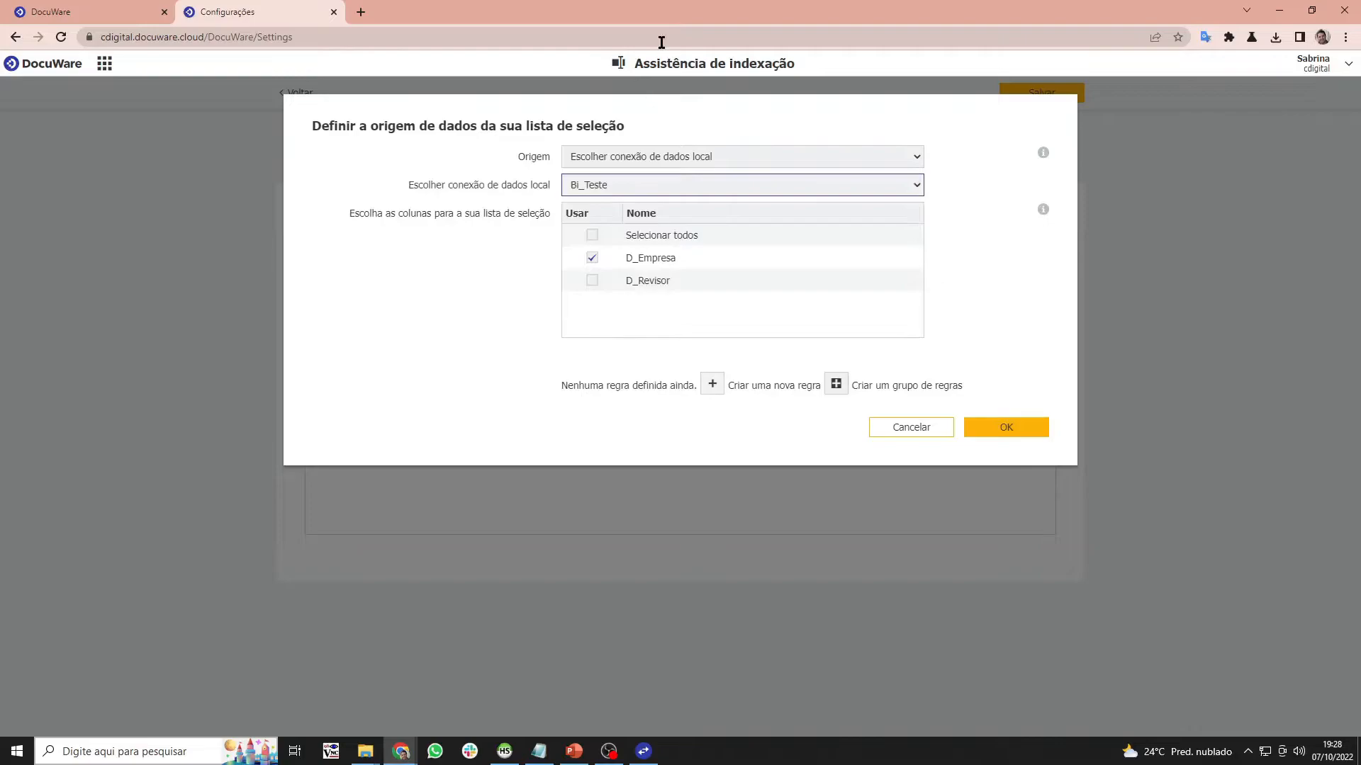
click(592, 234)
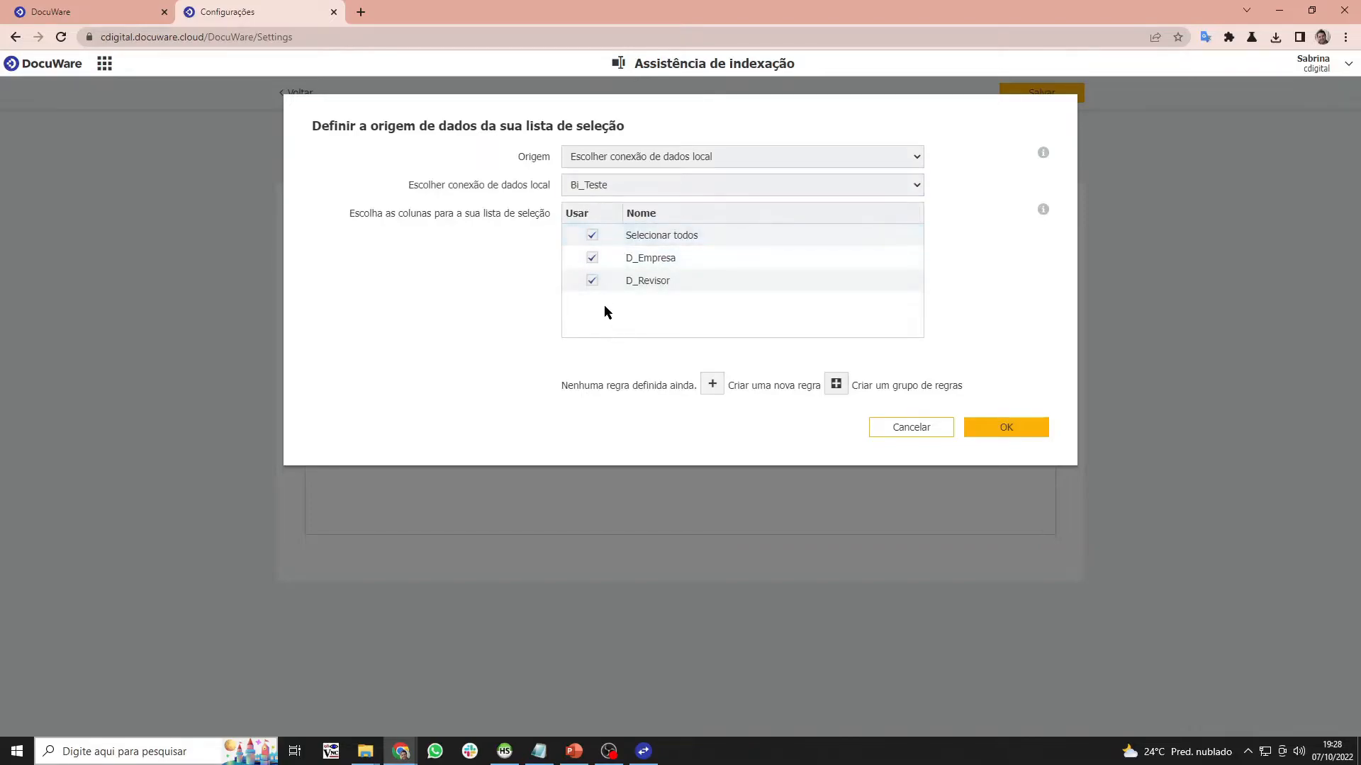
click(987, 435)
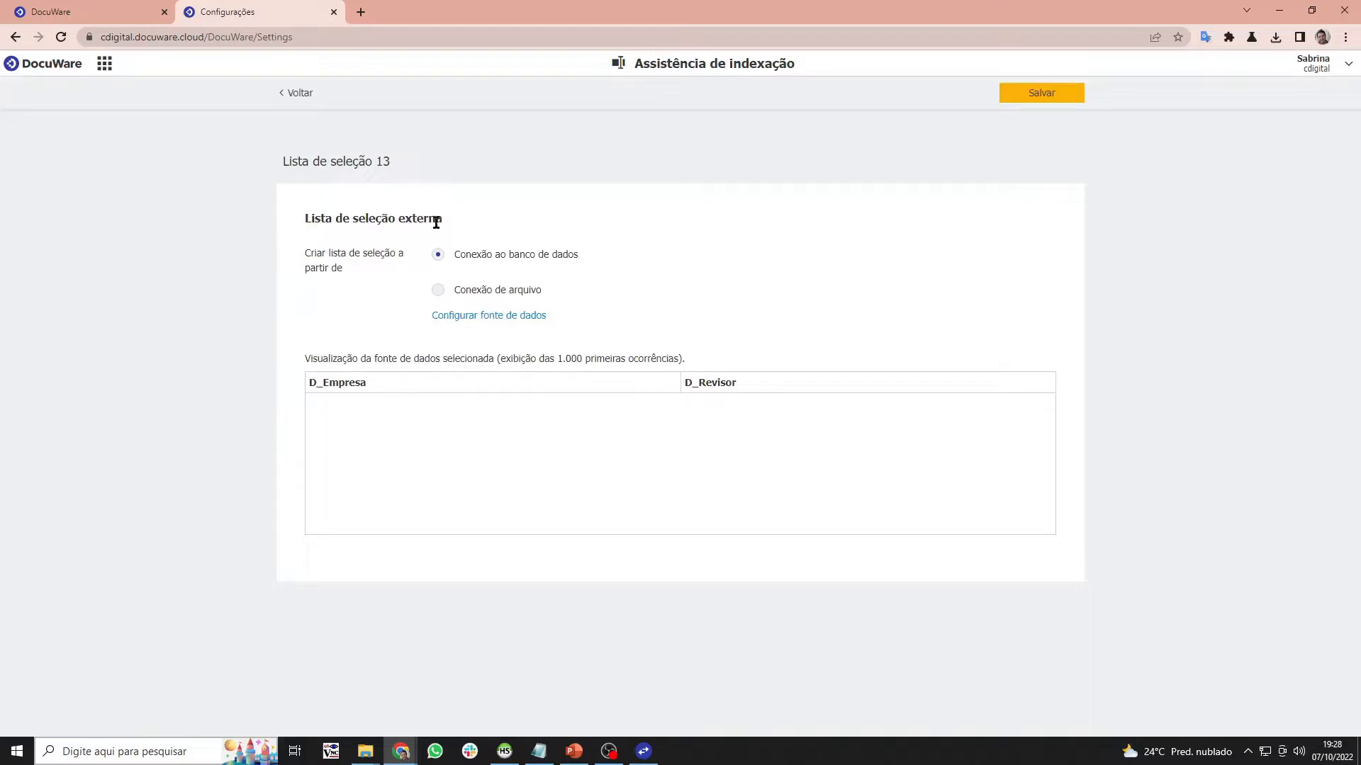
click(488, 316)
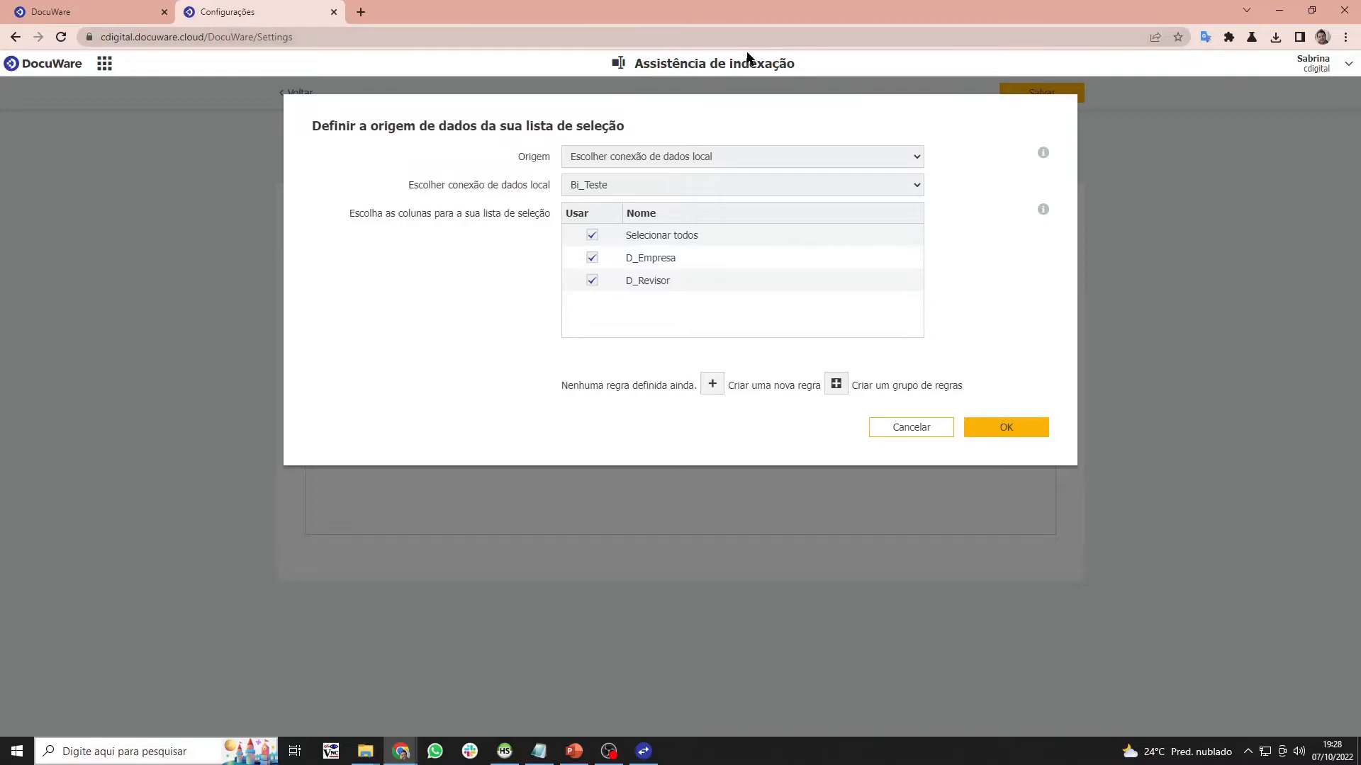
click(1027, 431)
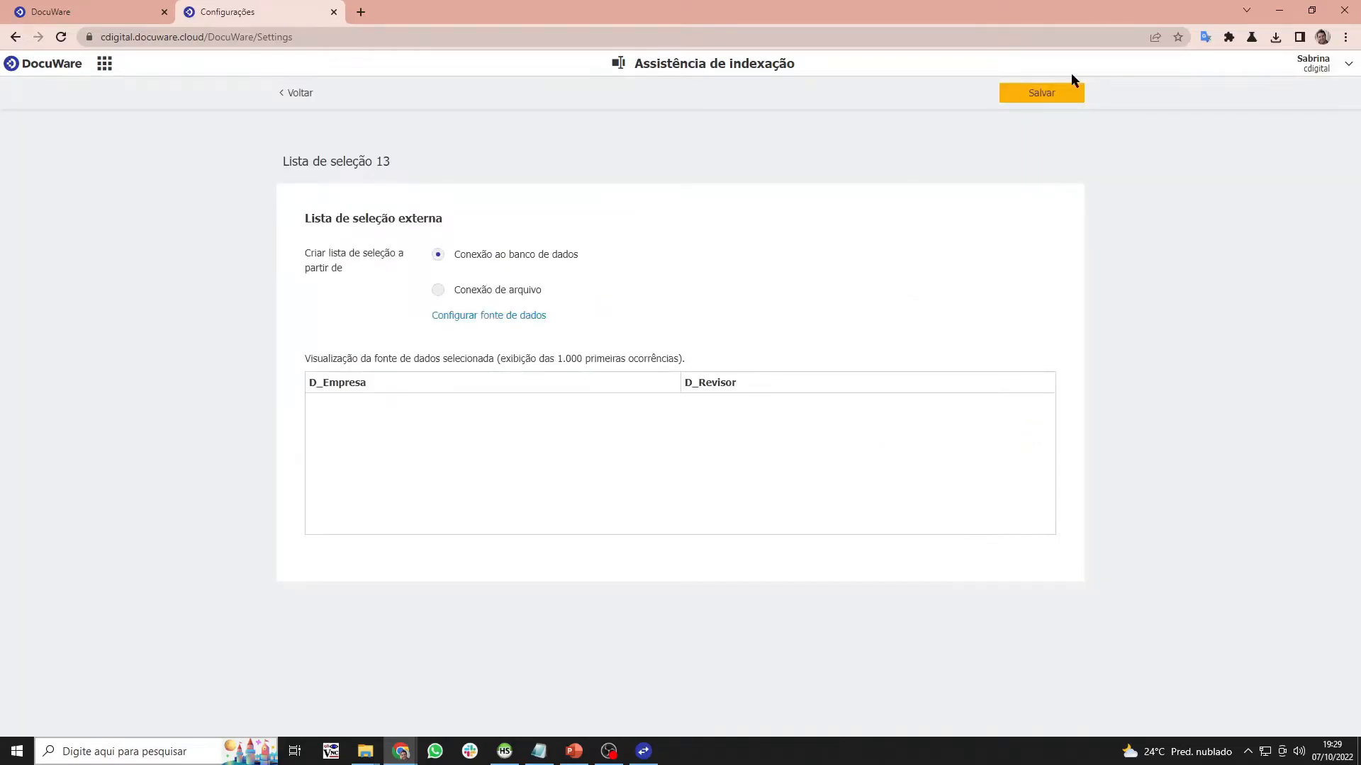
- Rename the selection list to Bi_teste, save it, and return to the overview
click(370, 163)
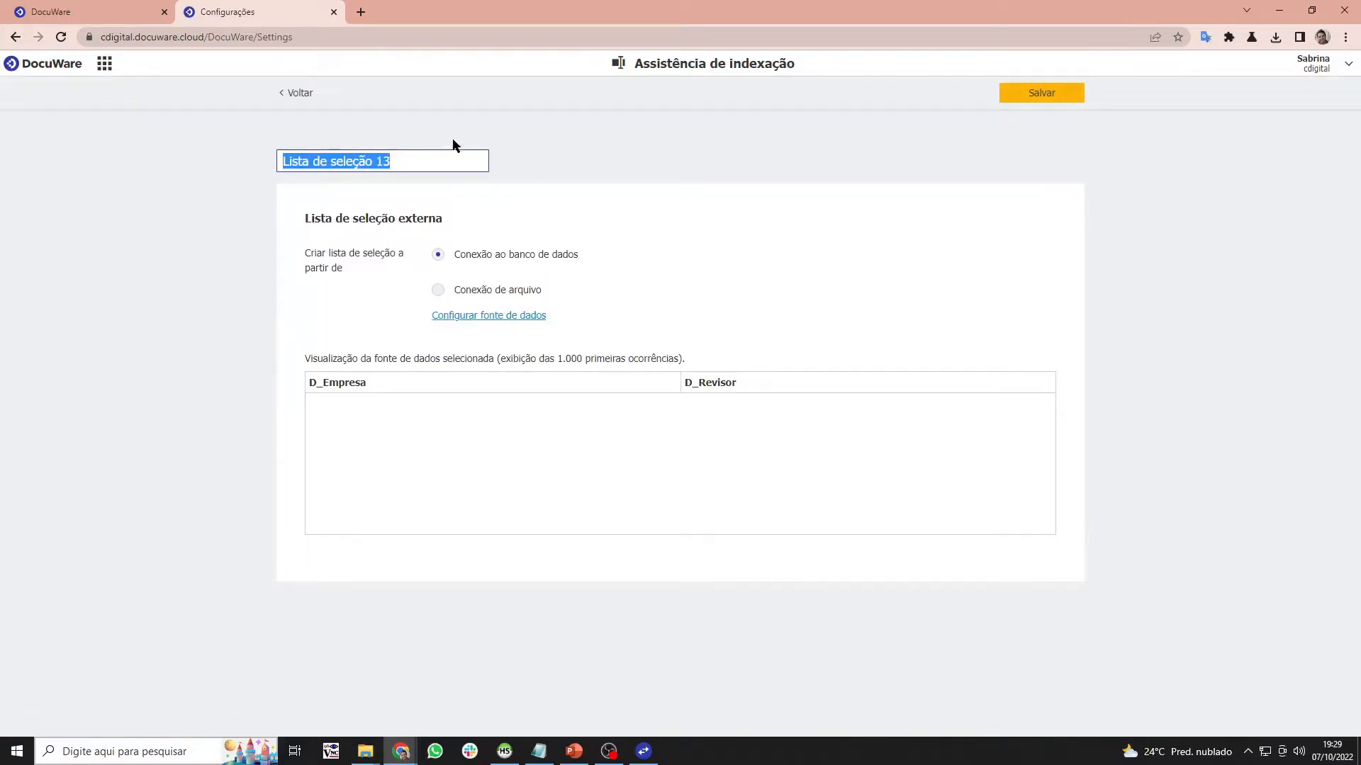
text(B)
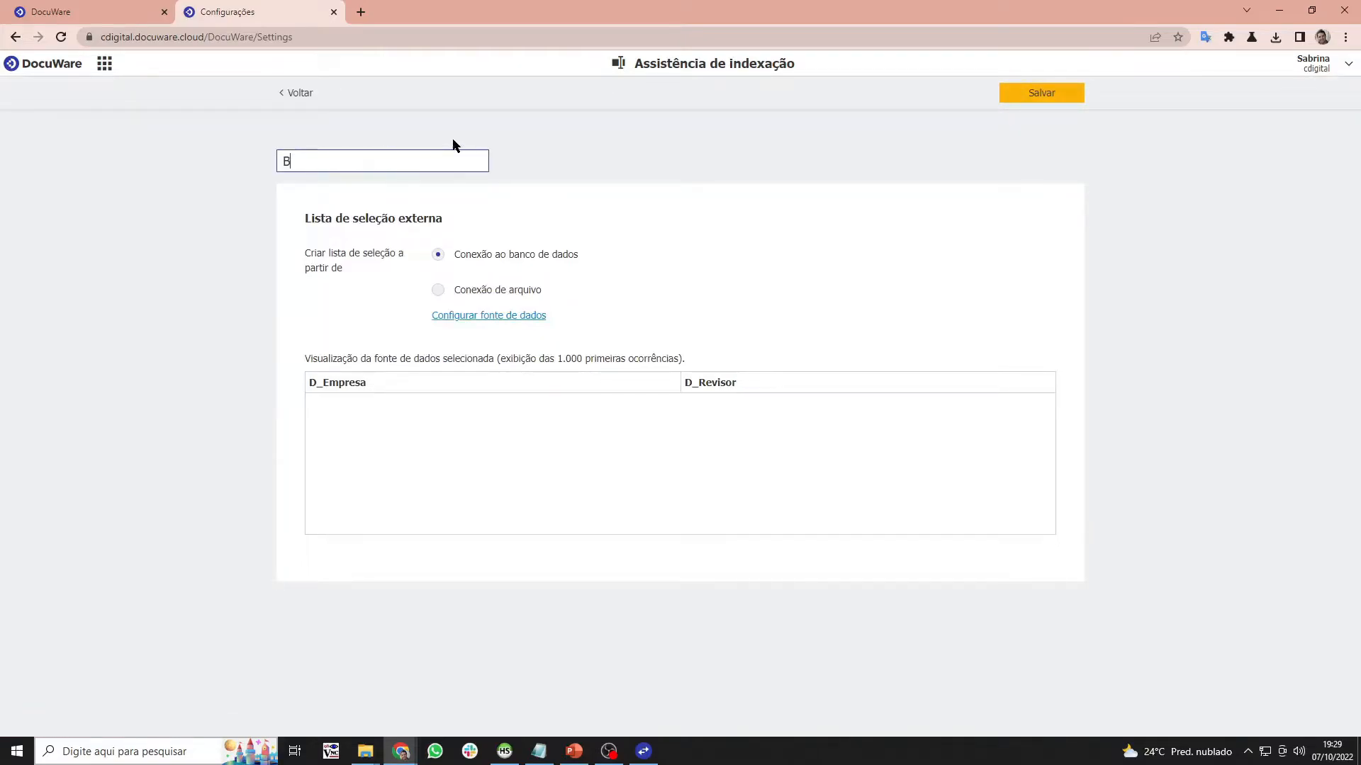
text(i_teste)
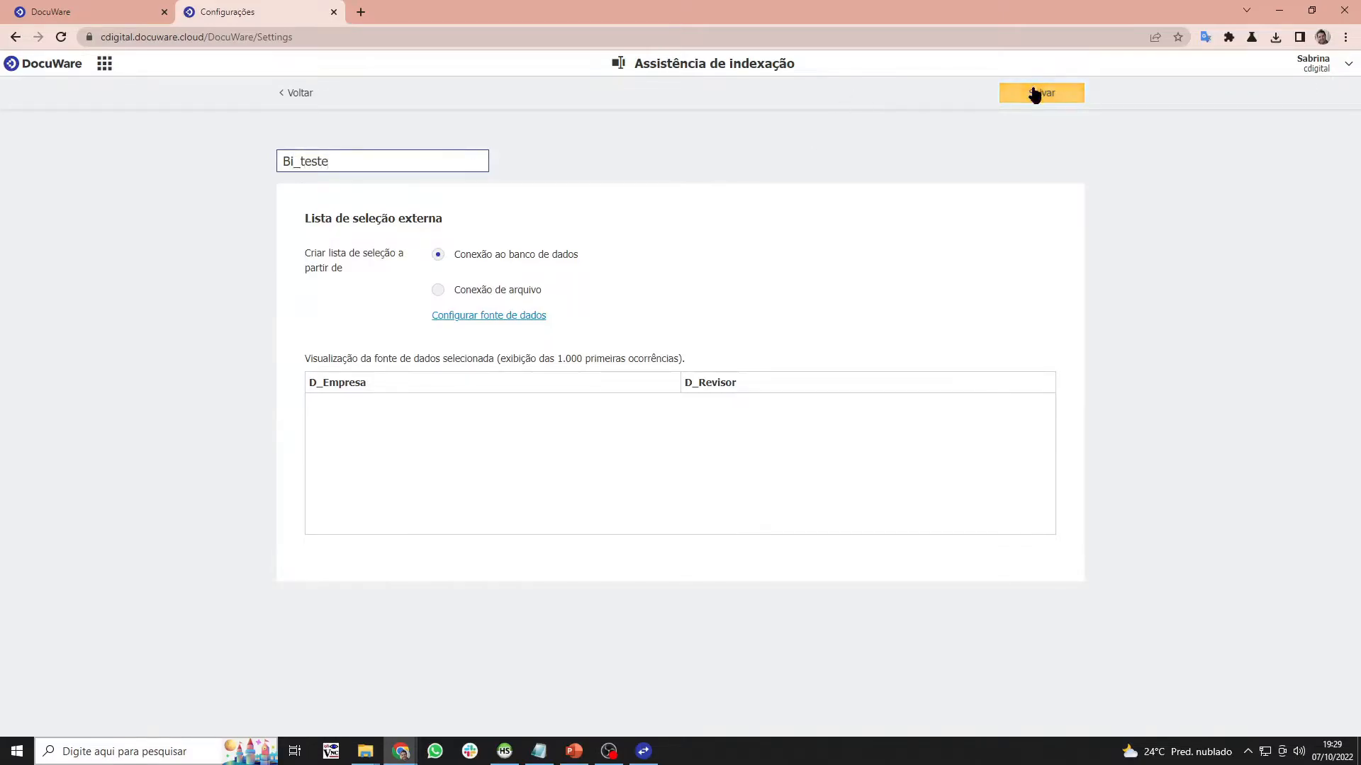
click(1056, 95)
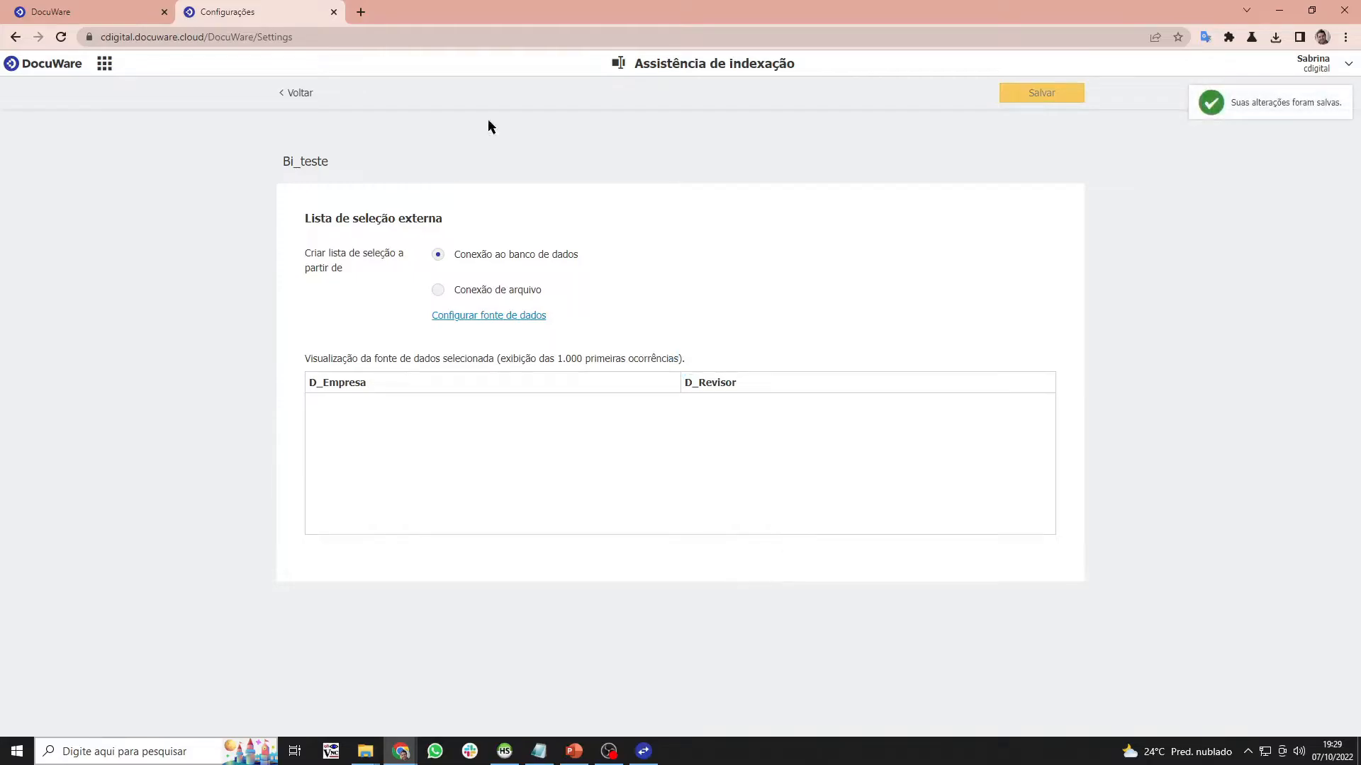
click(287, 104)
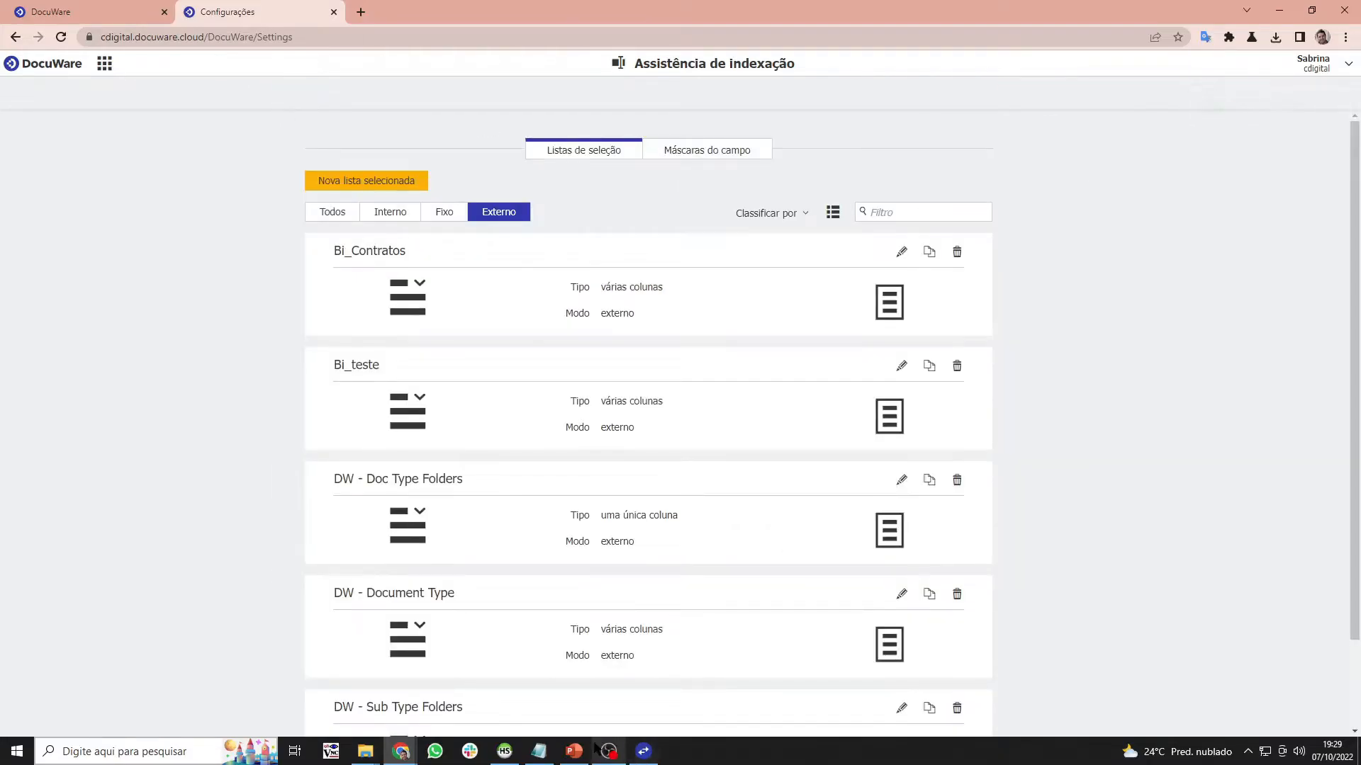
click(574, 752)
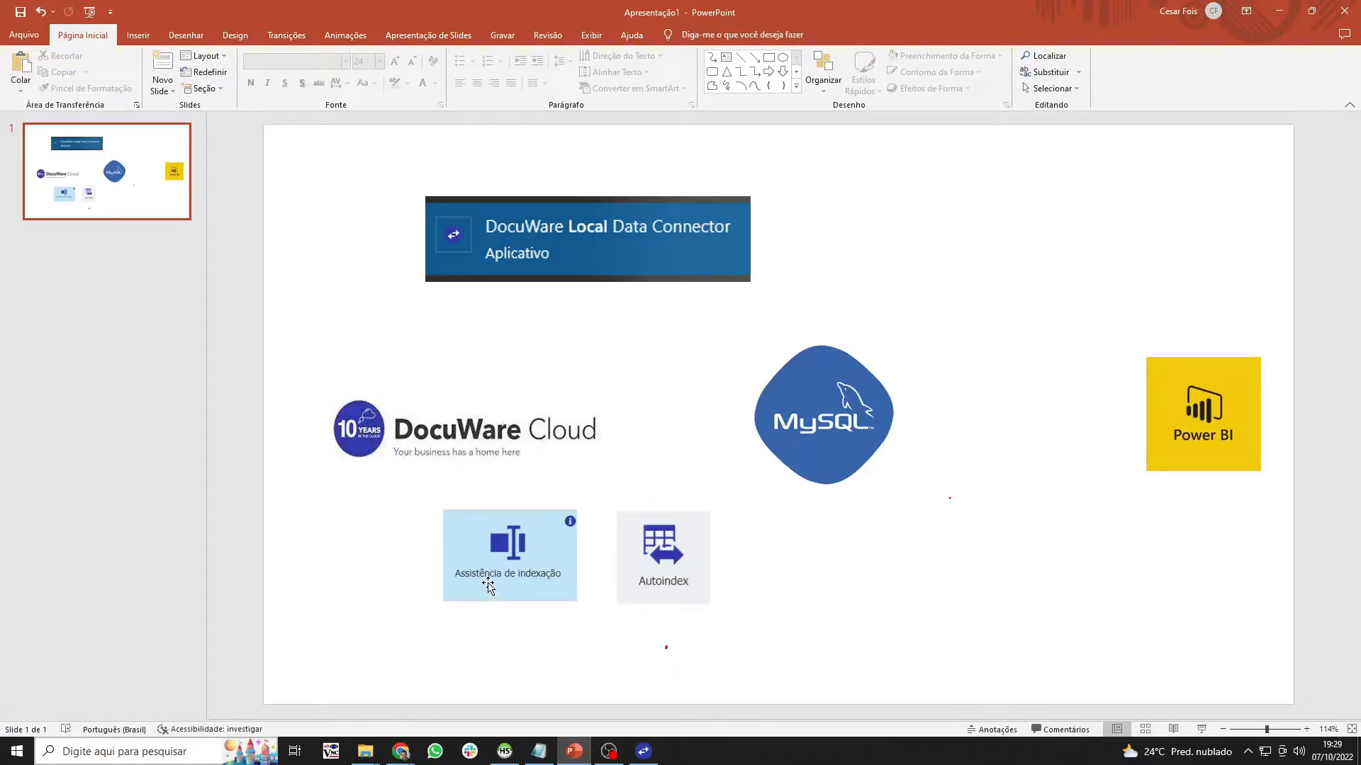
- Minimize the PowerPoint diagram to get back to DocuWare
click(1278, 12)
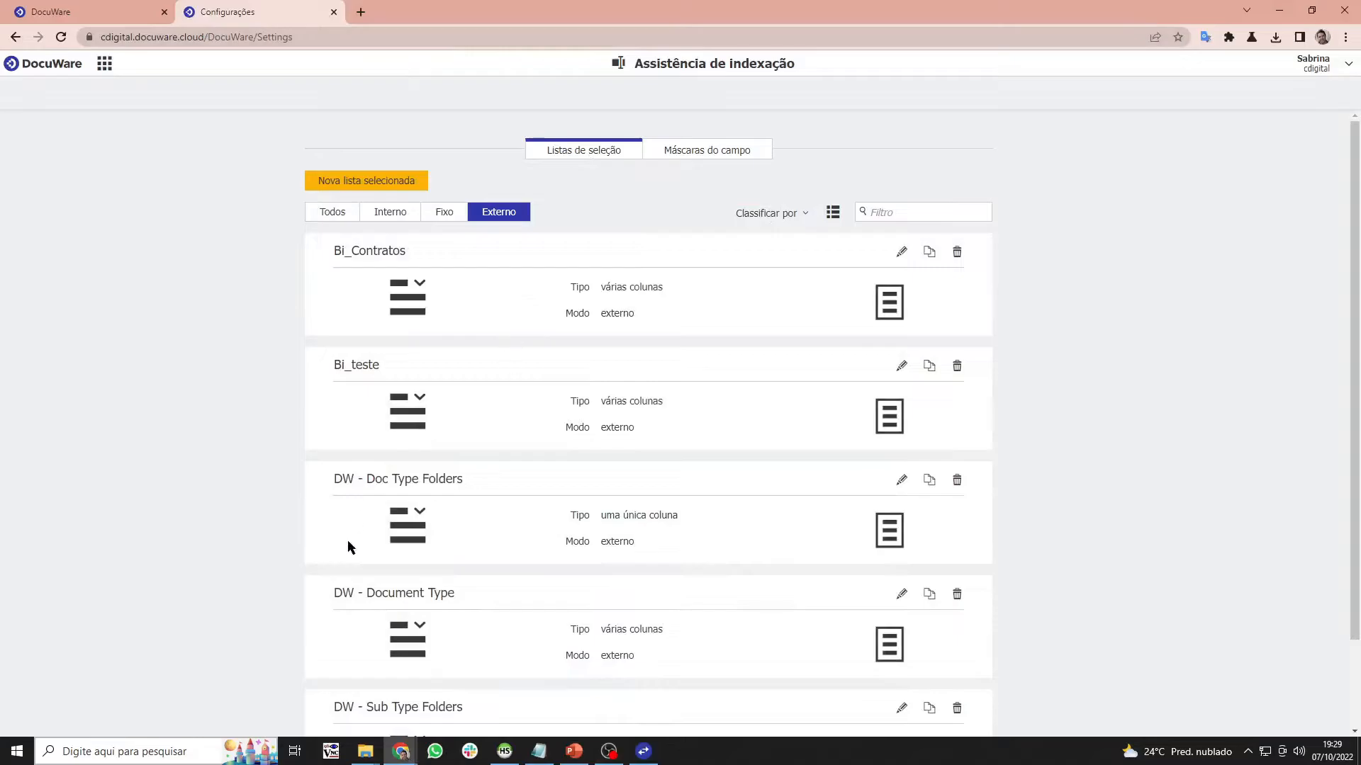
- Open Autoindex from the settings overview and duplicate the BI_Evento_Index job
click(104, 65)
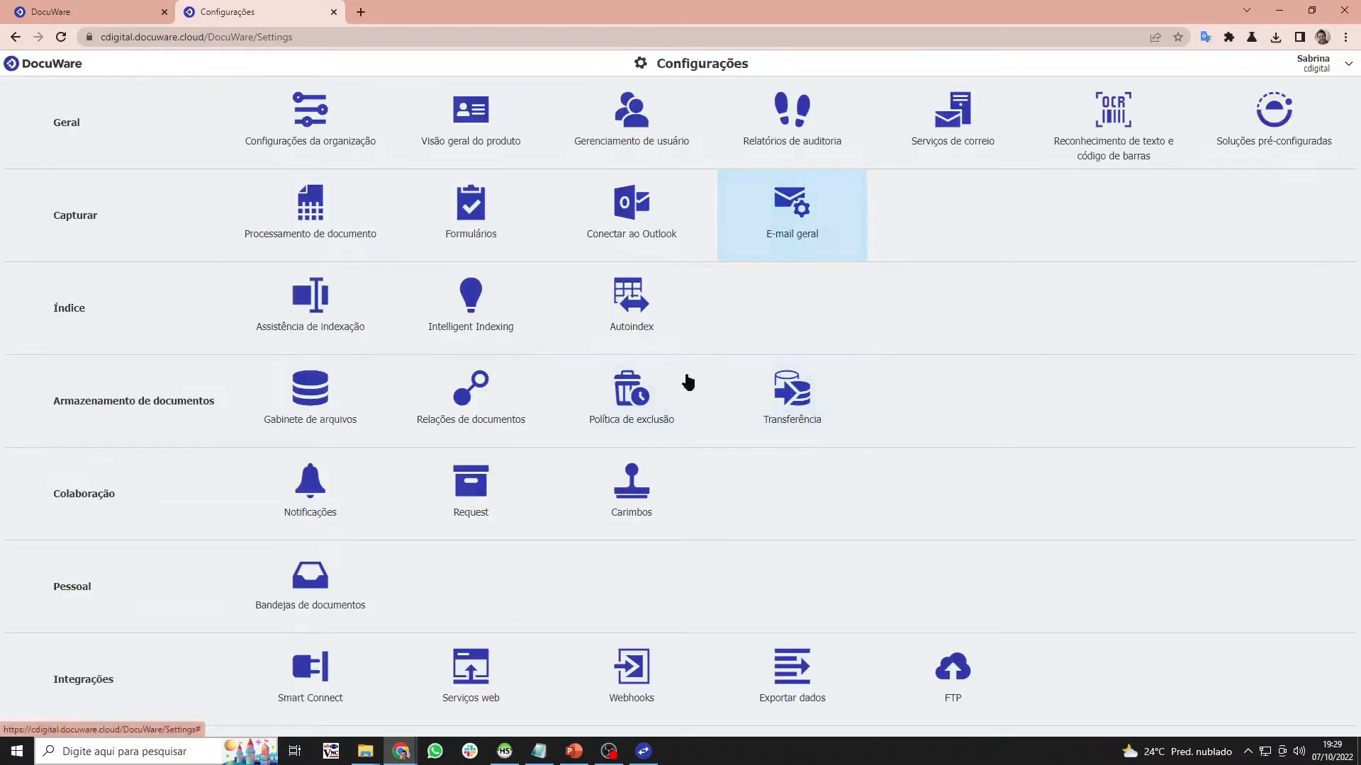
click(628, 305)
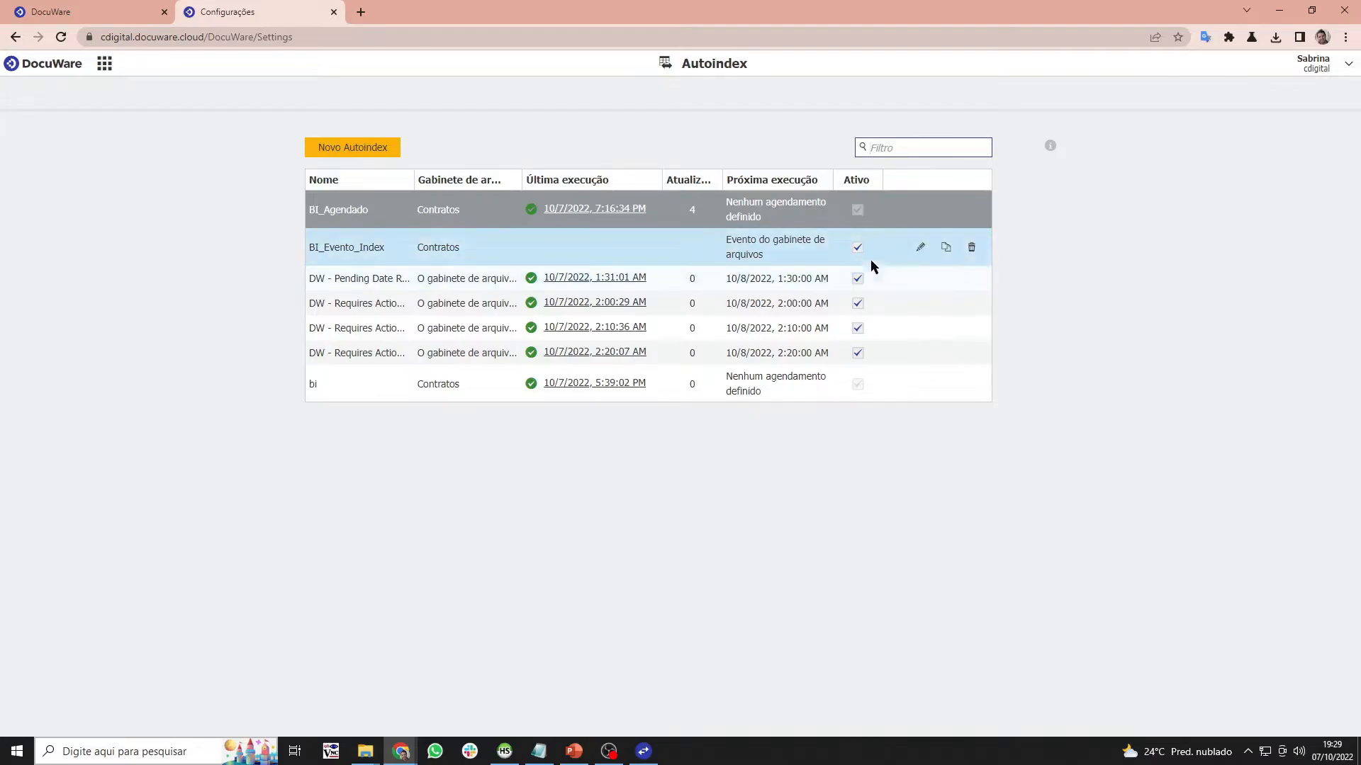
click(947, 247)
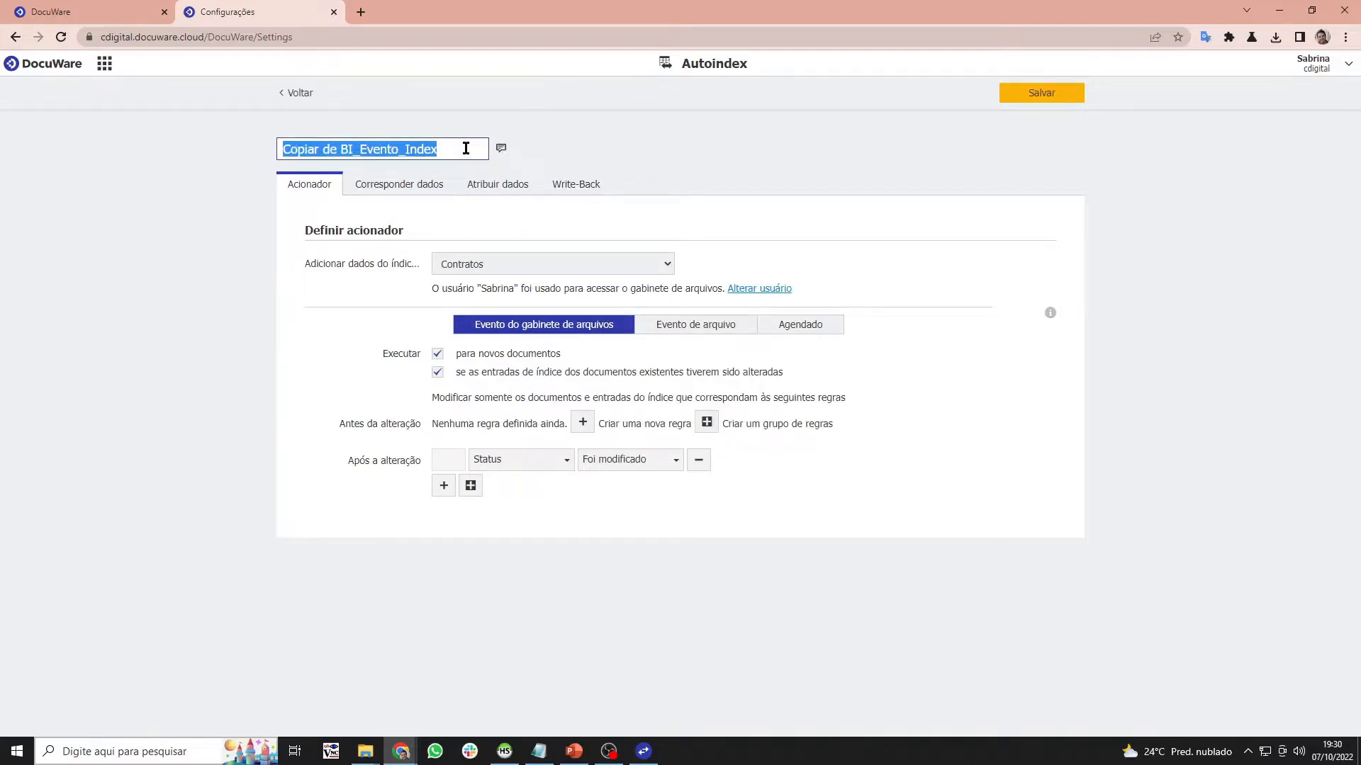
- Rename the copied job to Bi_teste and keep Contratos as its file cabinet
drag(465, 148, 149, 100)
text(bi)
key(BackSpace)
key(BackSpace)
text(Bi)
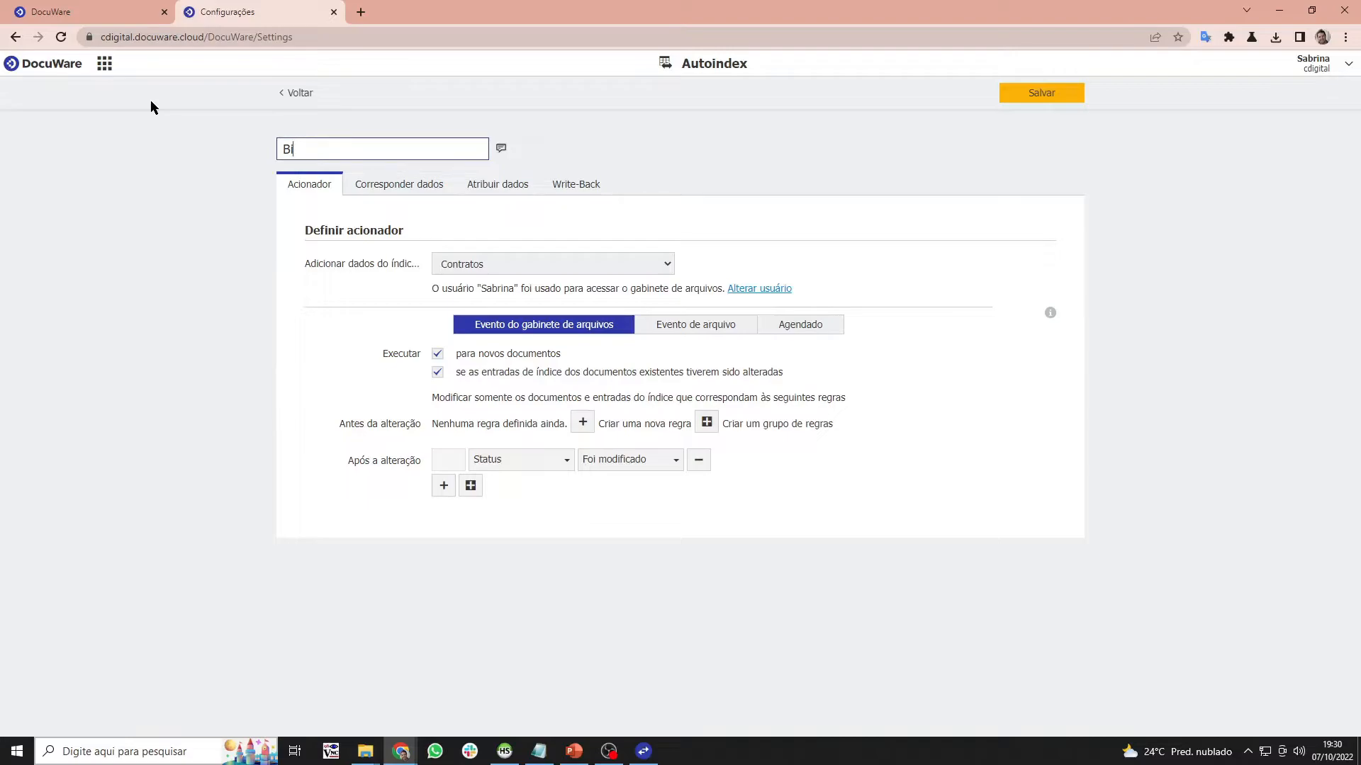
text(_teste)
click(592, 243)
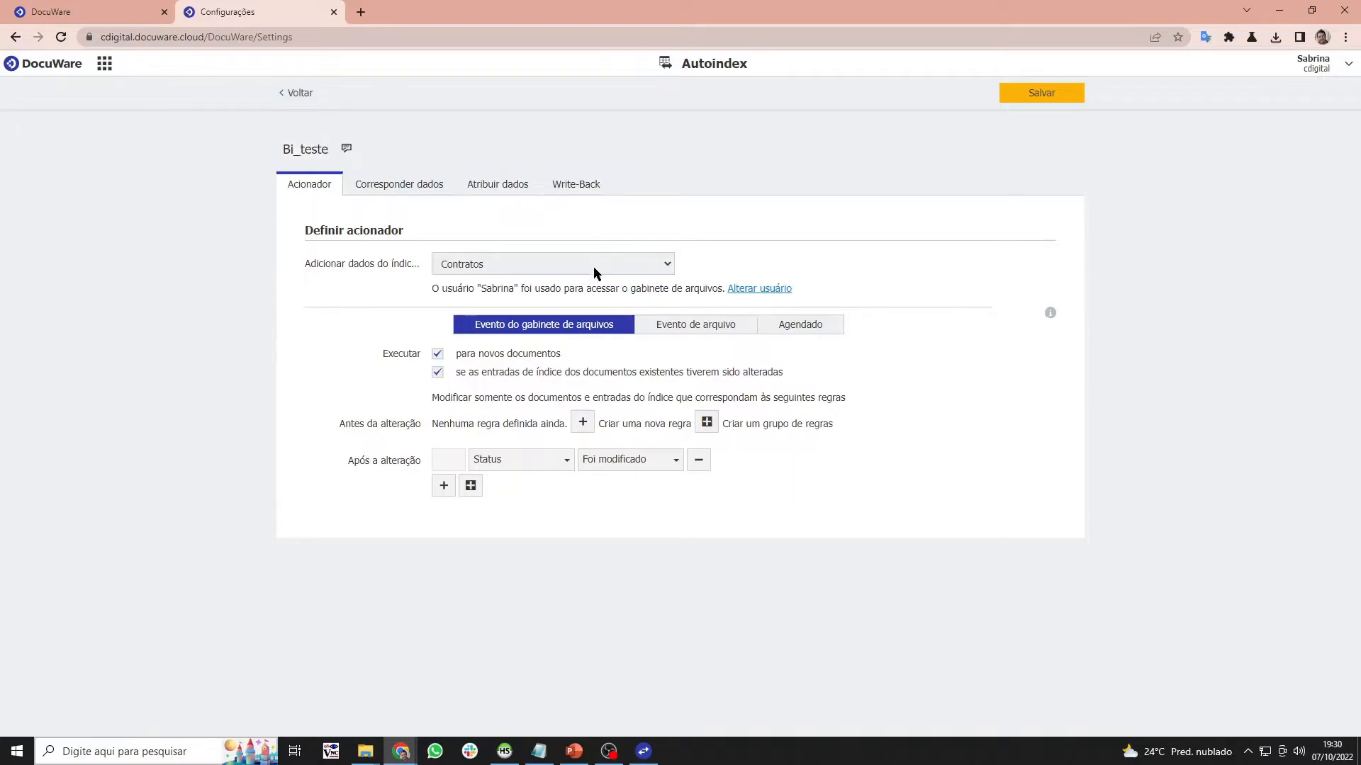
click(593, 268)
click(594, 268)
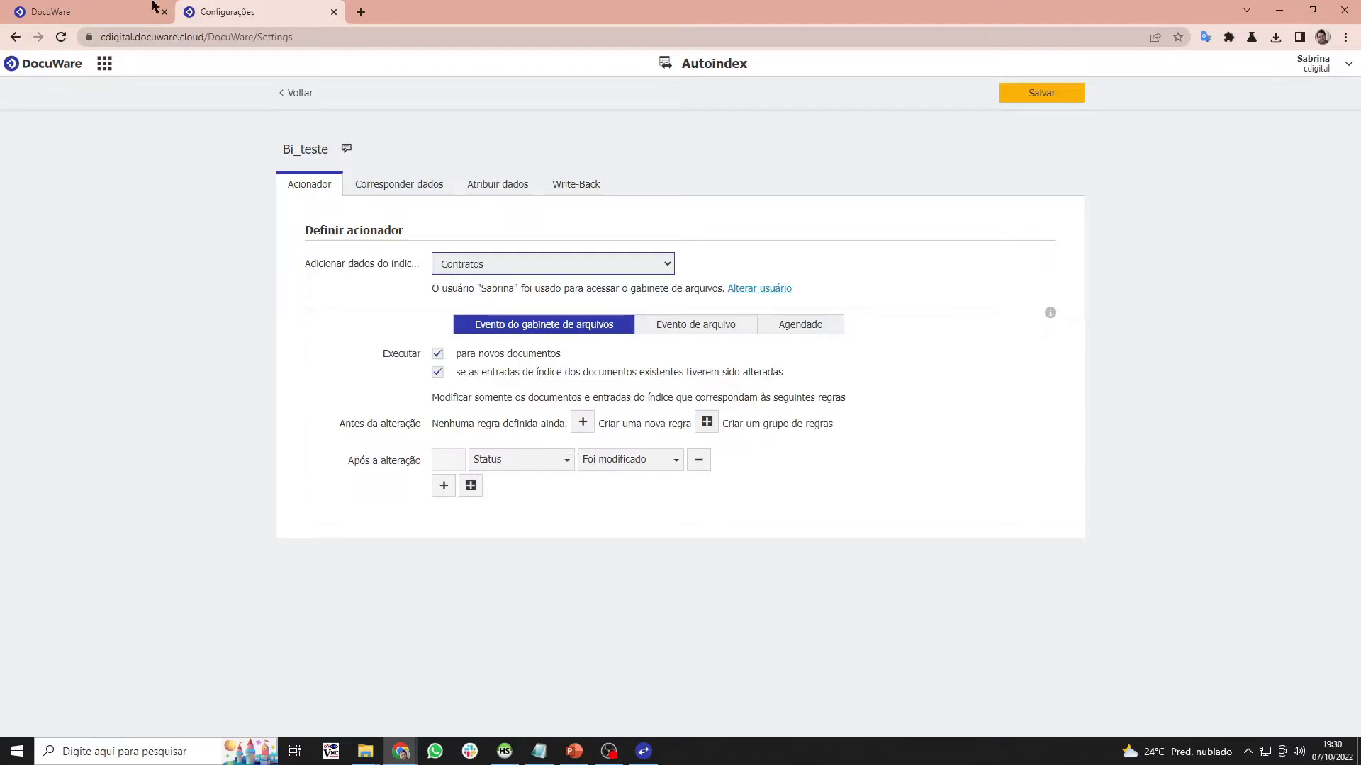
click(153, 10)
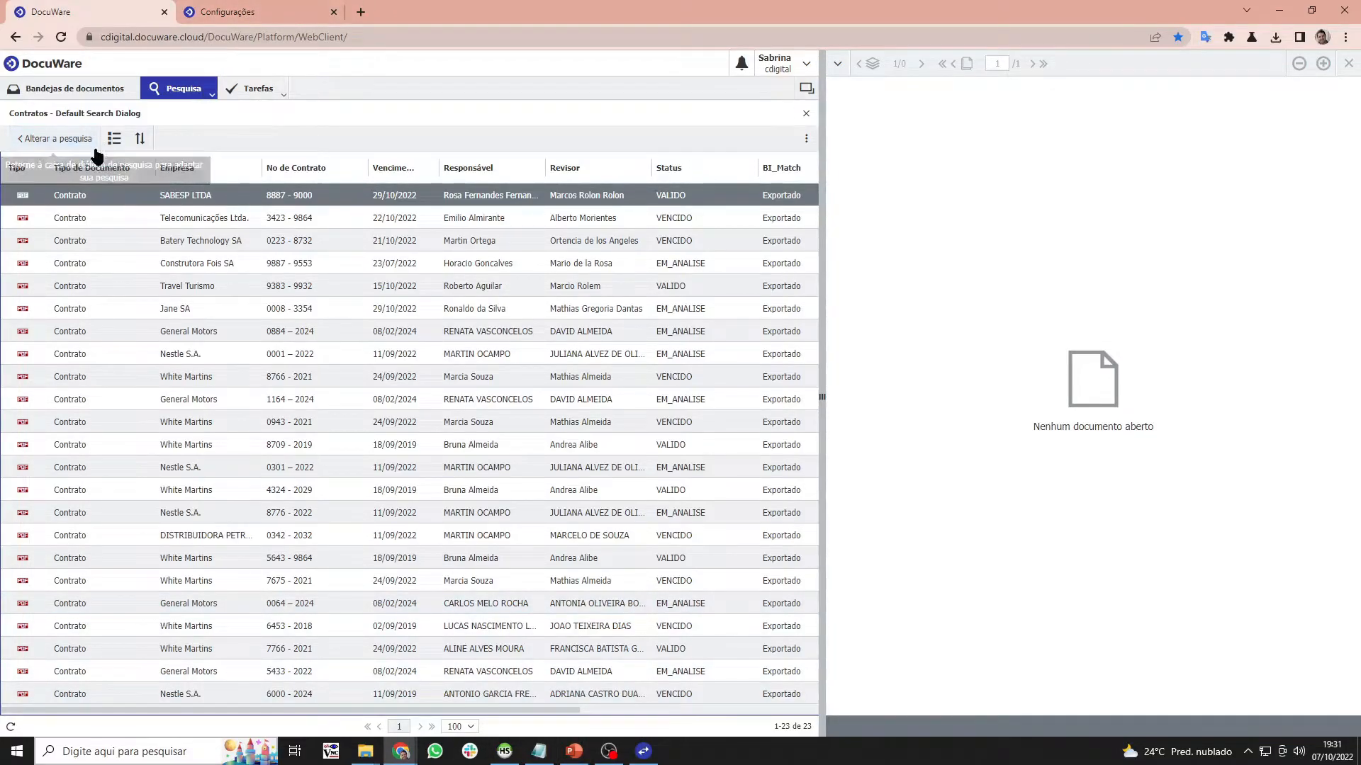
click(208, 16)
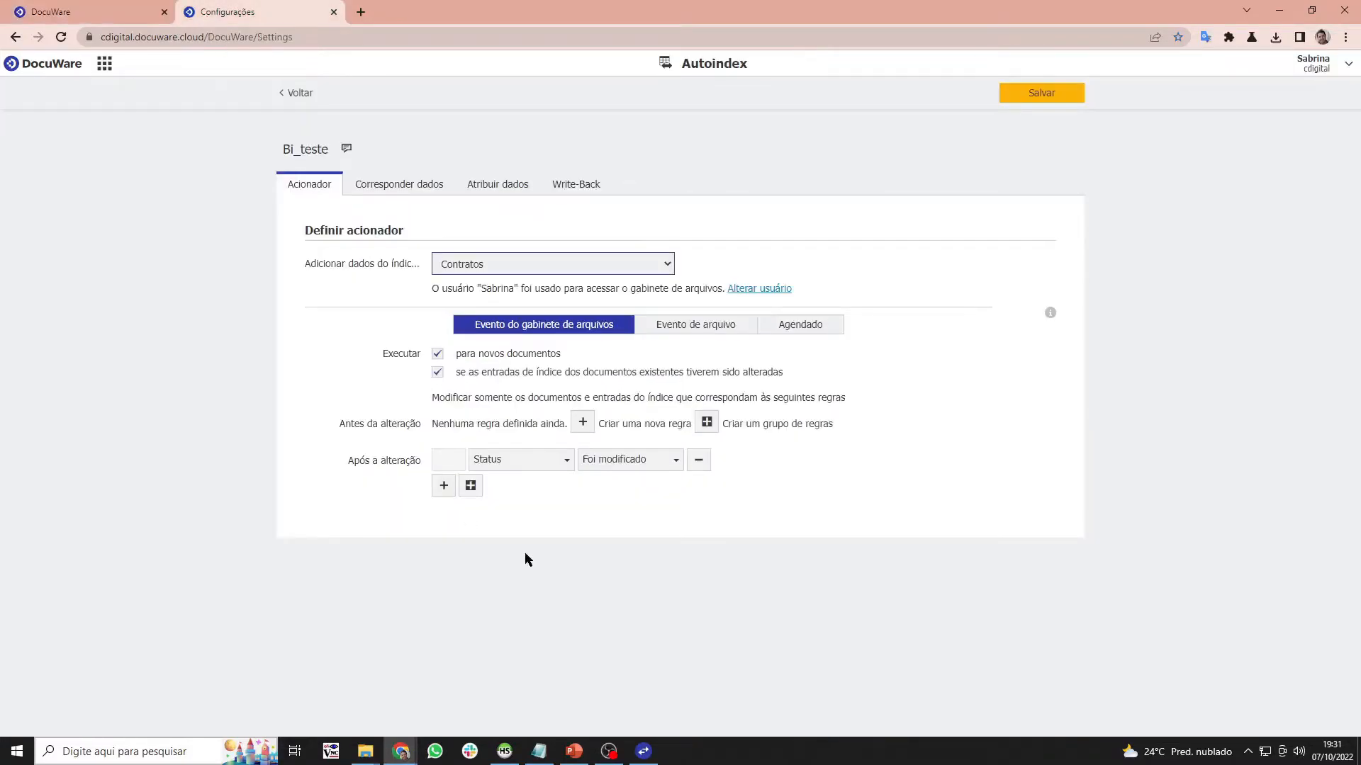
- Add an OU-combined trigger rule firing when Empresa is modified (Foi modificado)
click(444, 489)
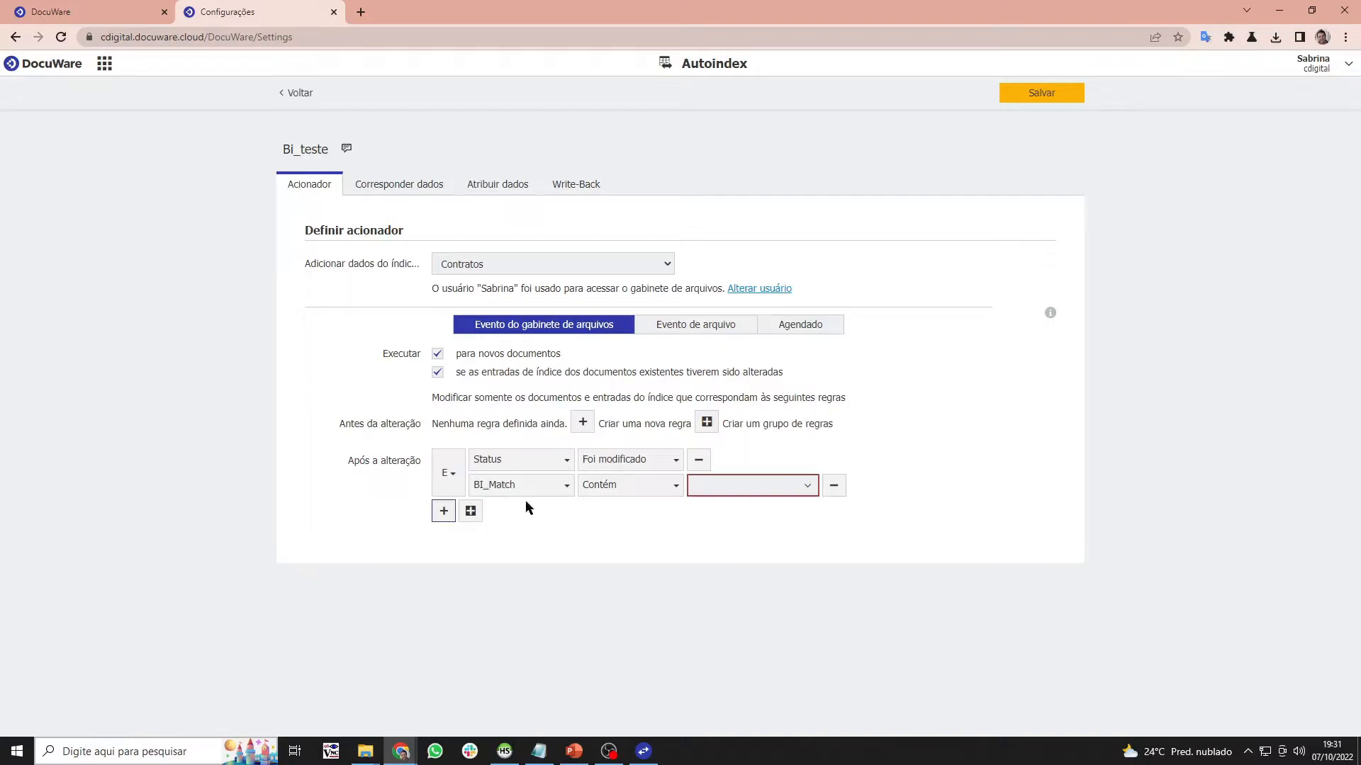
click(446, 477)
click(452, 496)
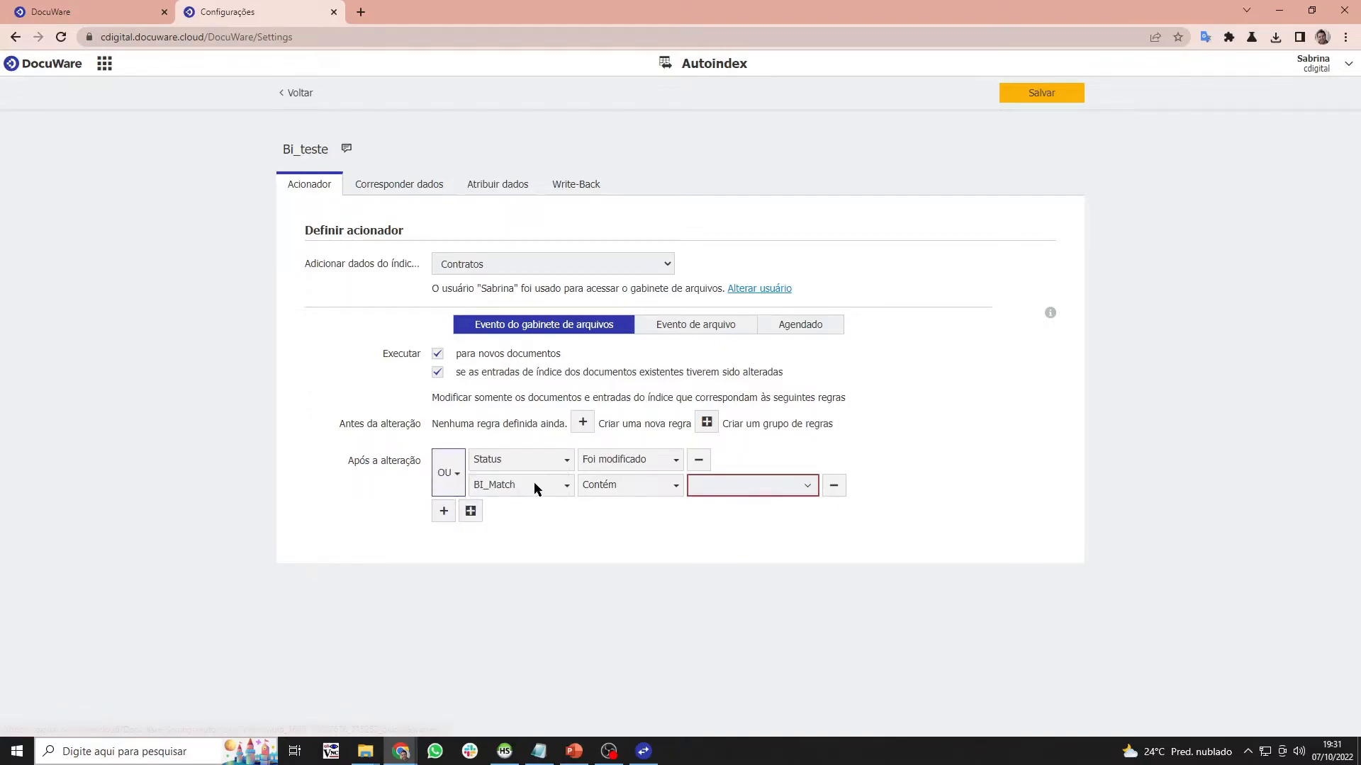
click(534, 486)
click(523, 526)
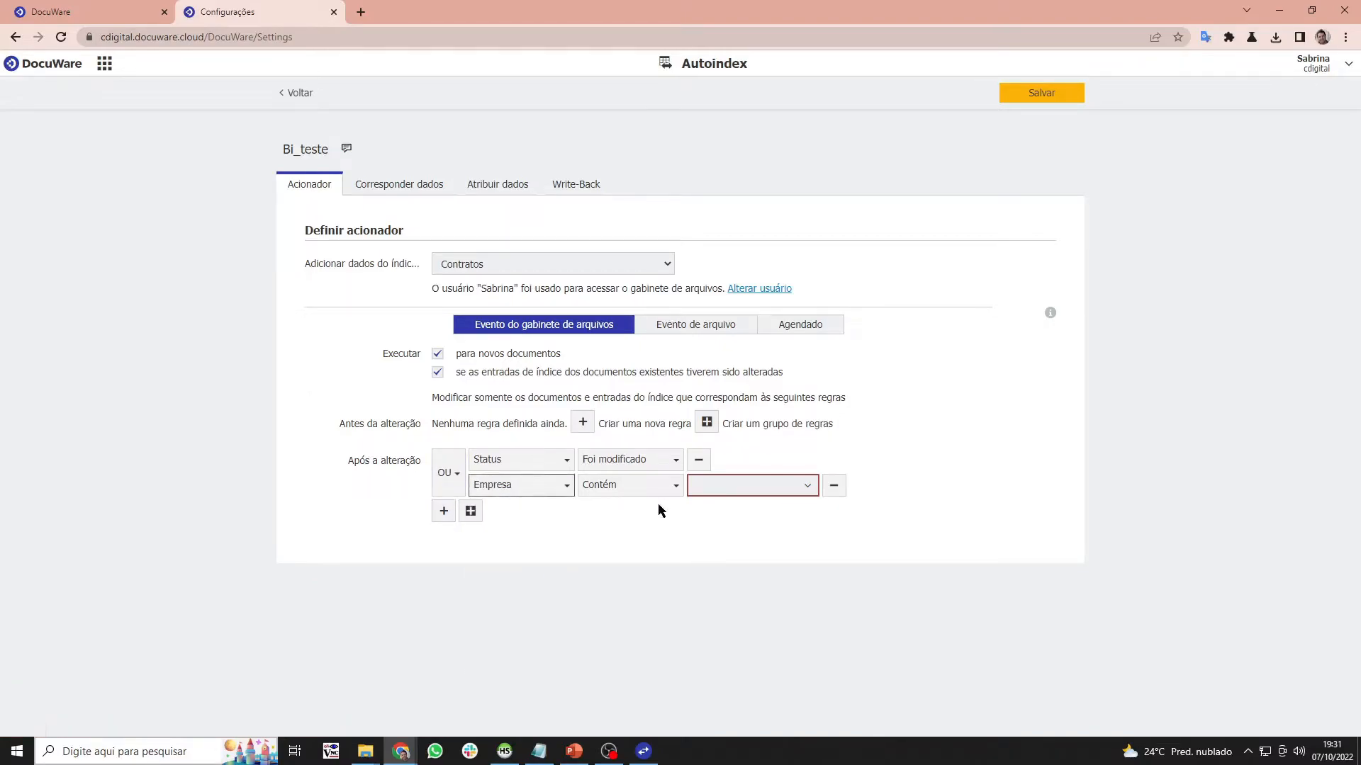
click(653, 485)
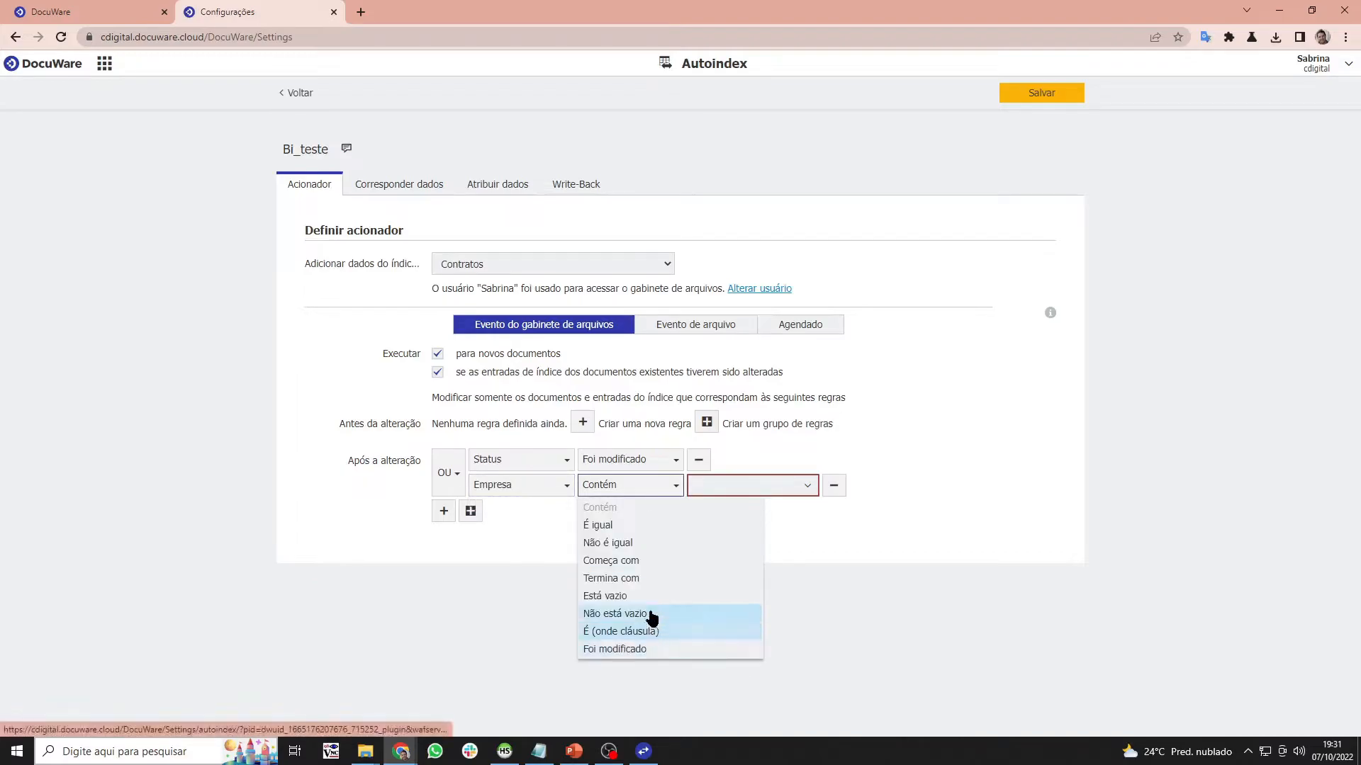
click(638, 647)
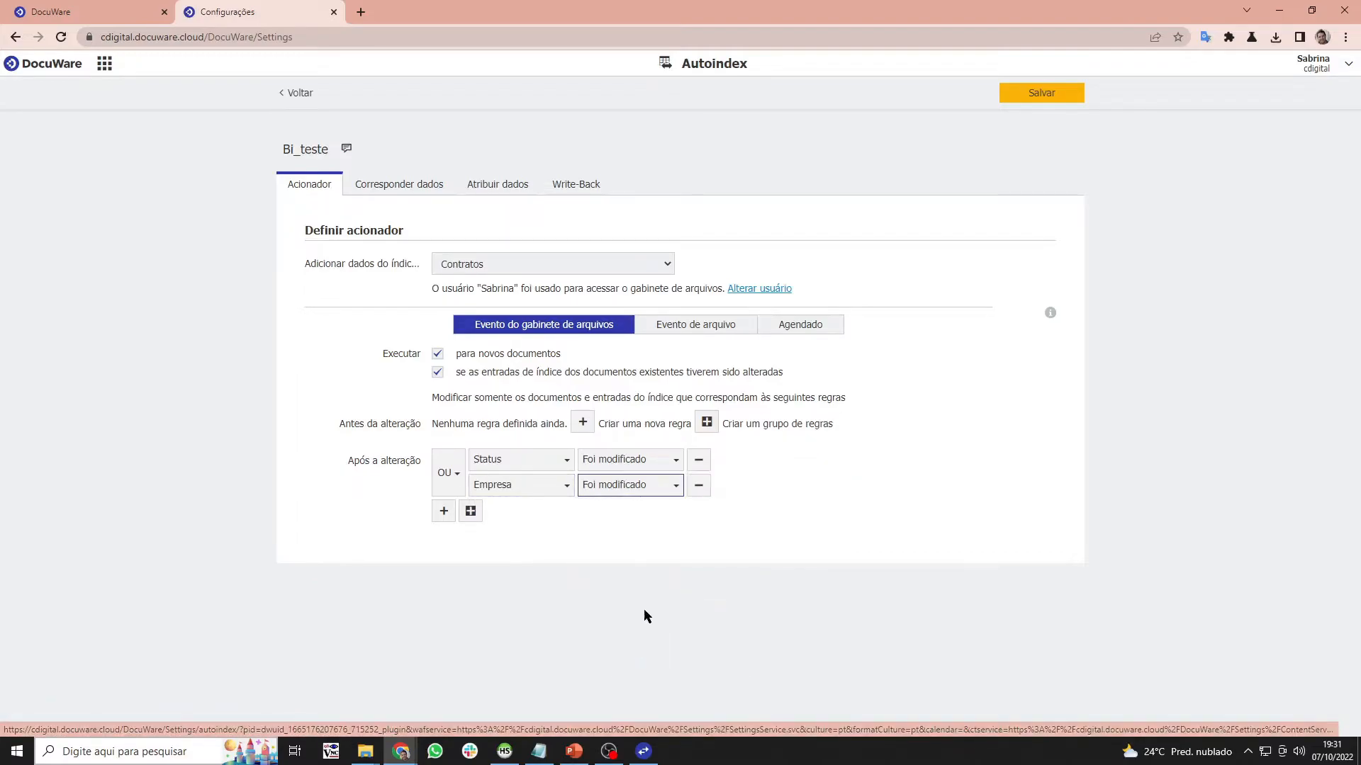
- Add a third trigger rule firing when Responsável is modified (Foi modificado)
click(444, 511)
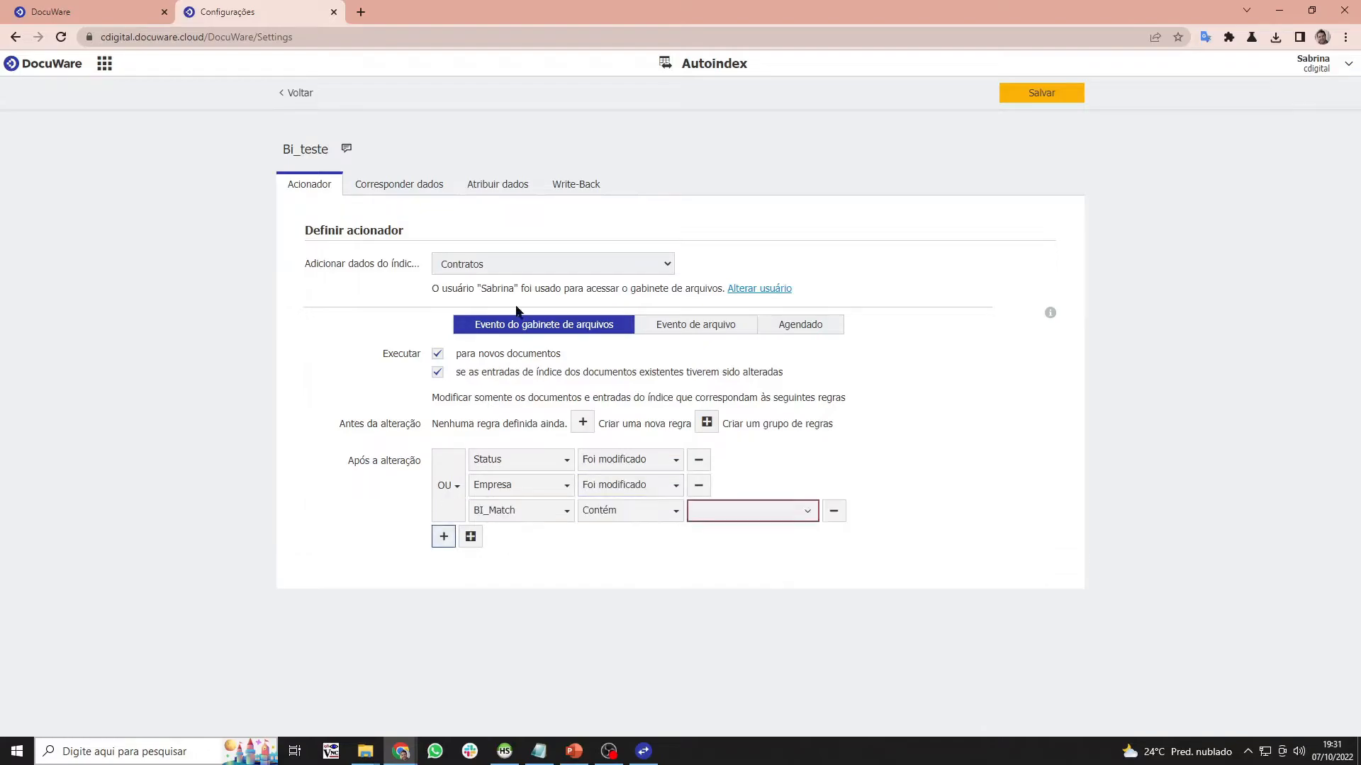
click(547, 511)
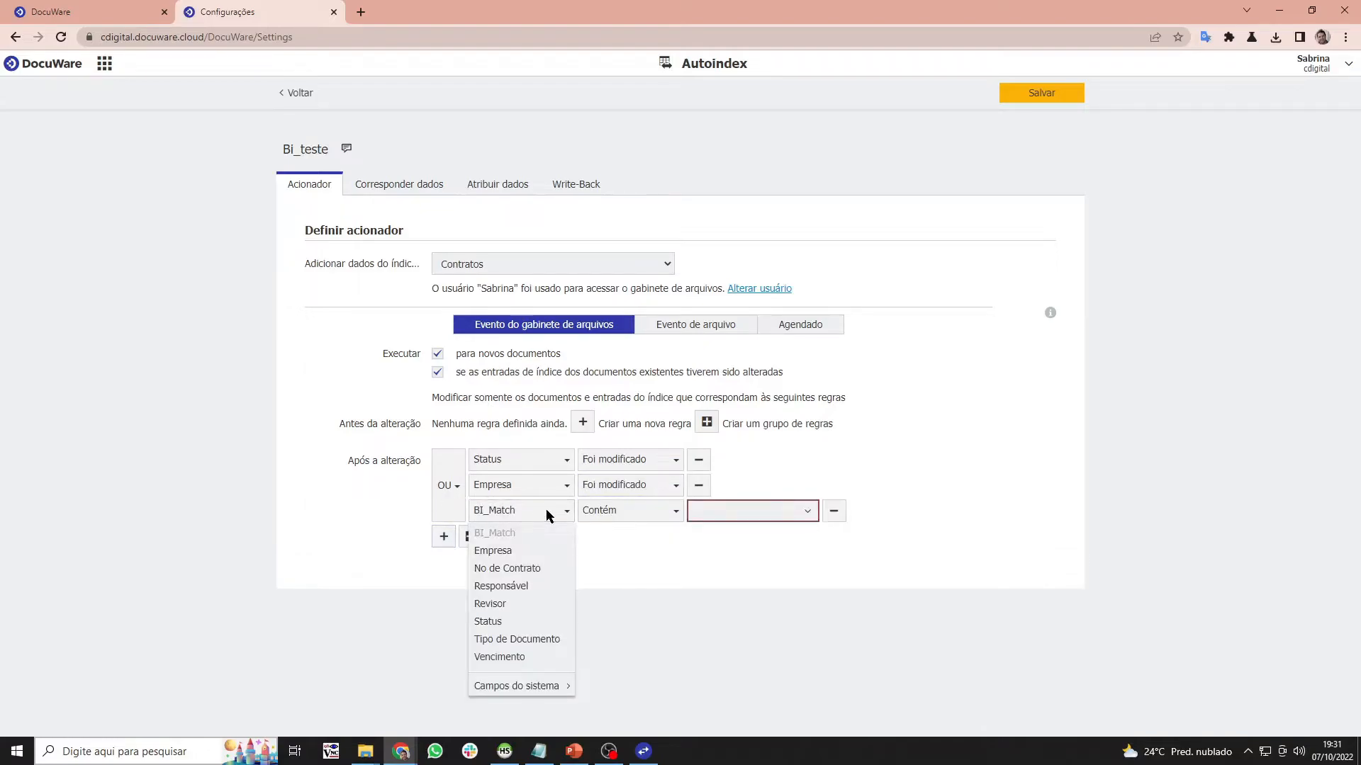
click(518, 588)
click(644, 510)
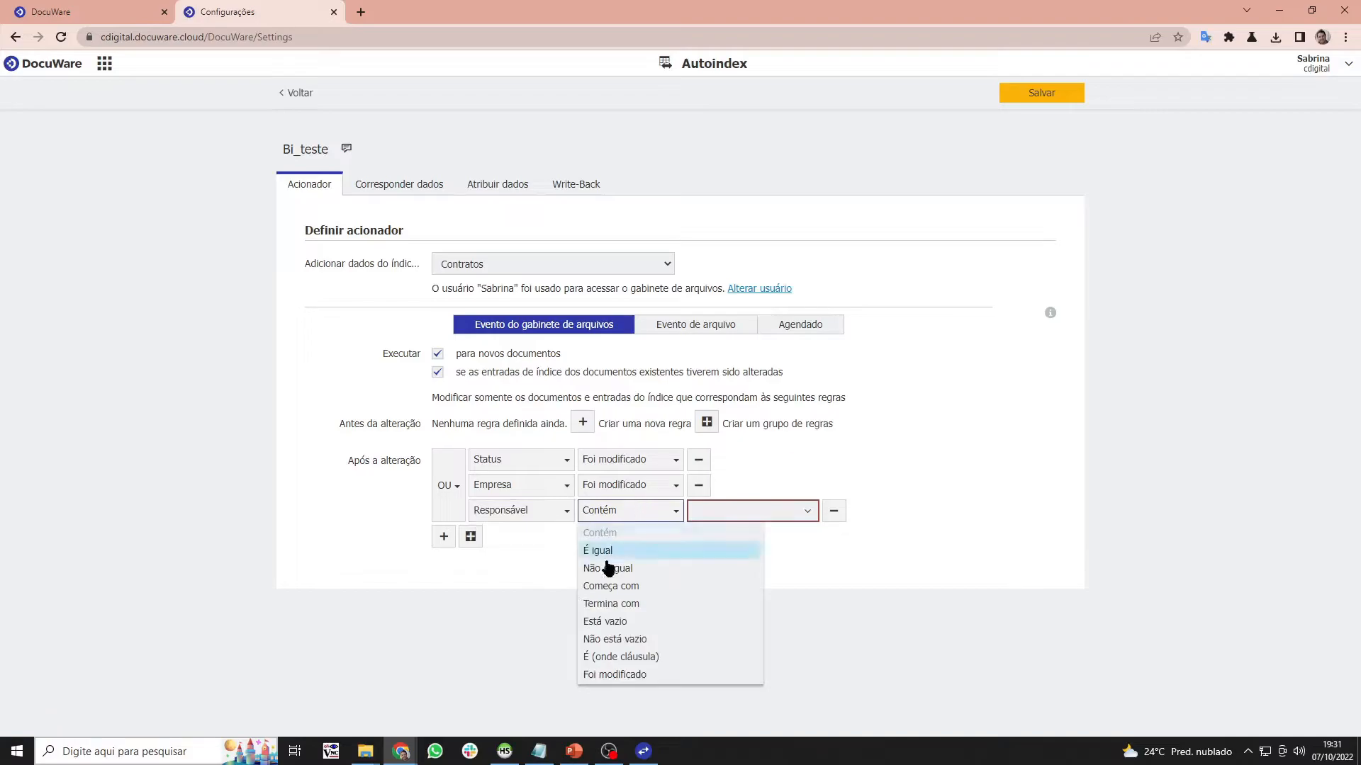
click(608, 674)
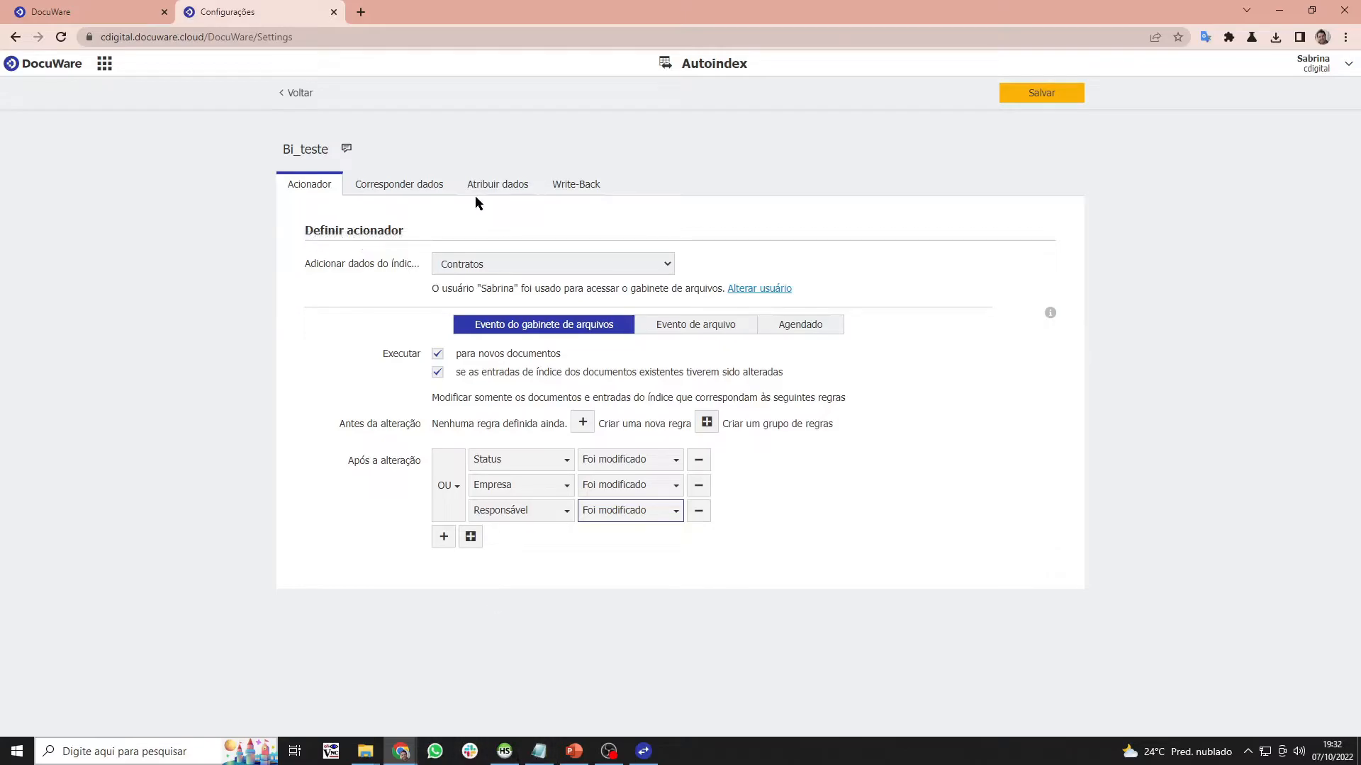
click(426, 185)
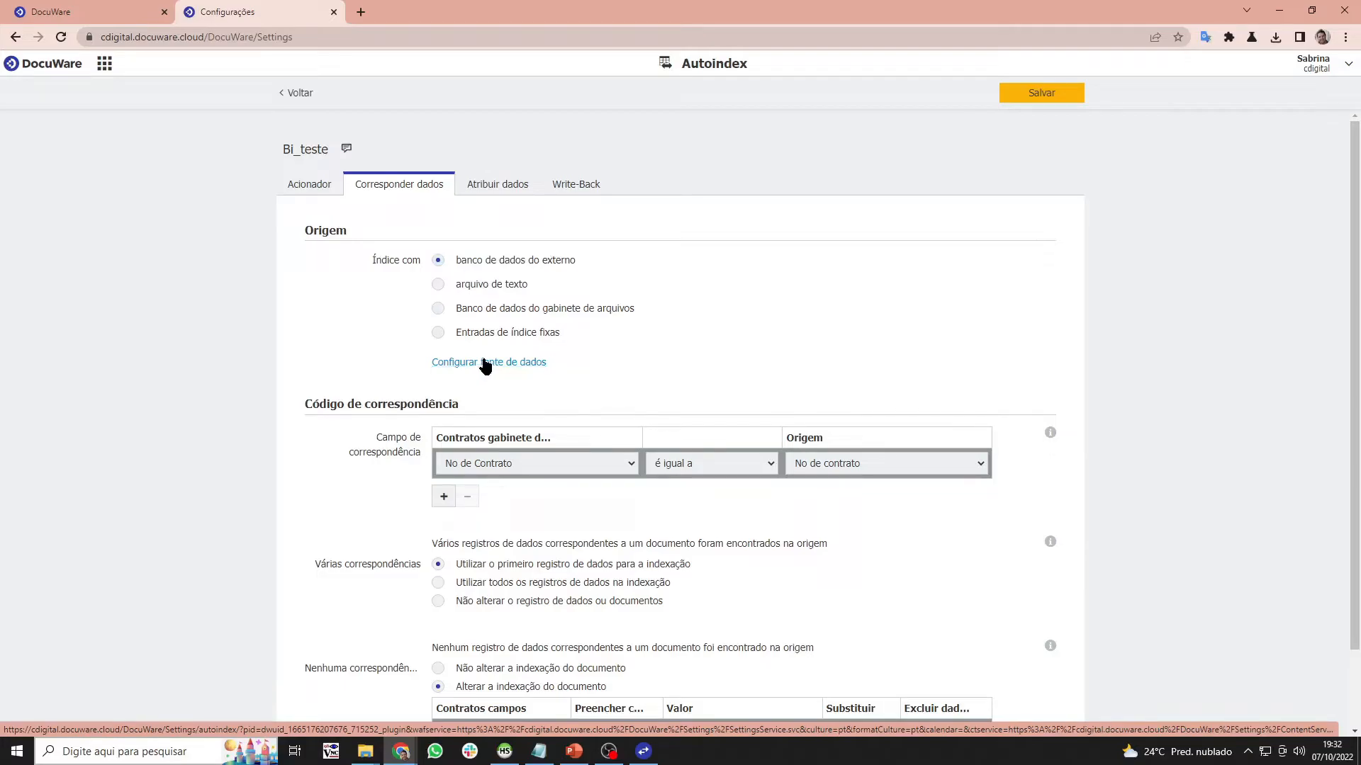
- Bring up the Local Data Connector administration window from the taskbar, then hide it again
click(643, 752)
click(643, 752)
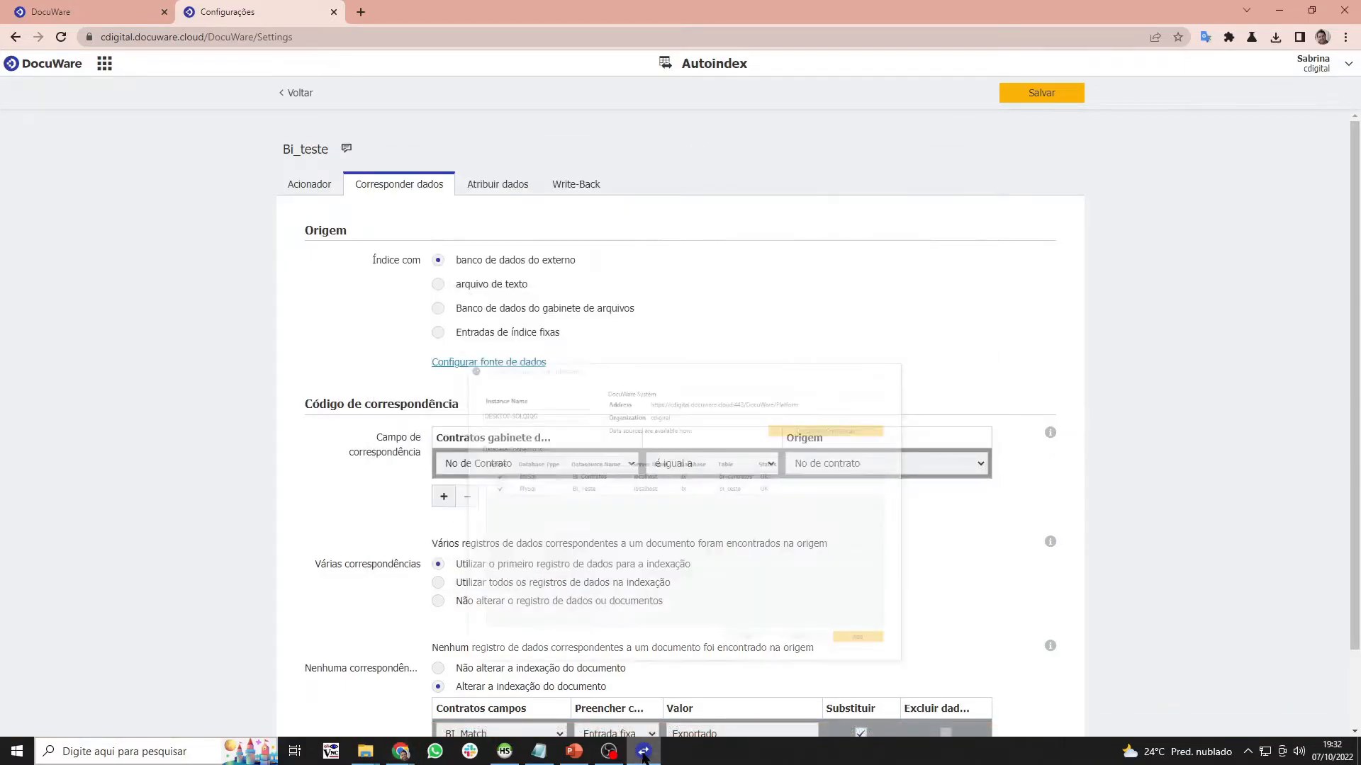
- Show the architecture slide in PowerPoint, then minimize PowerPoint to return to DocuWare
click(574, 751)
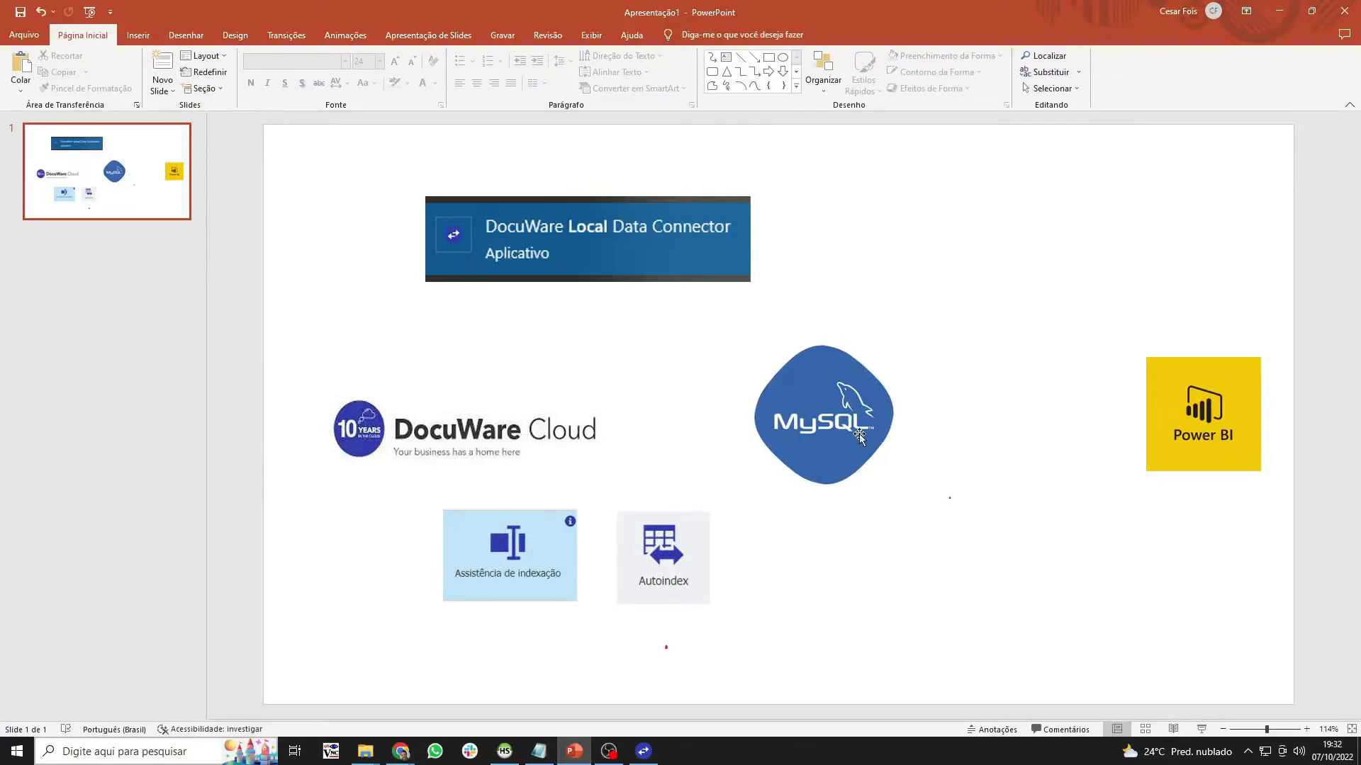
click(1278, 11)
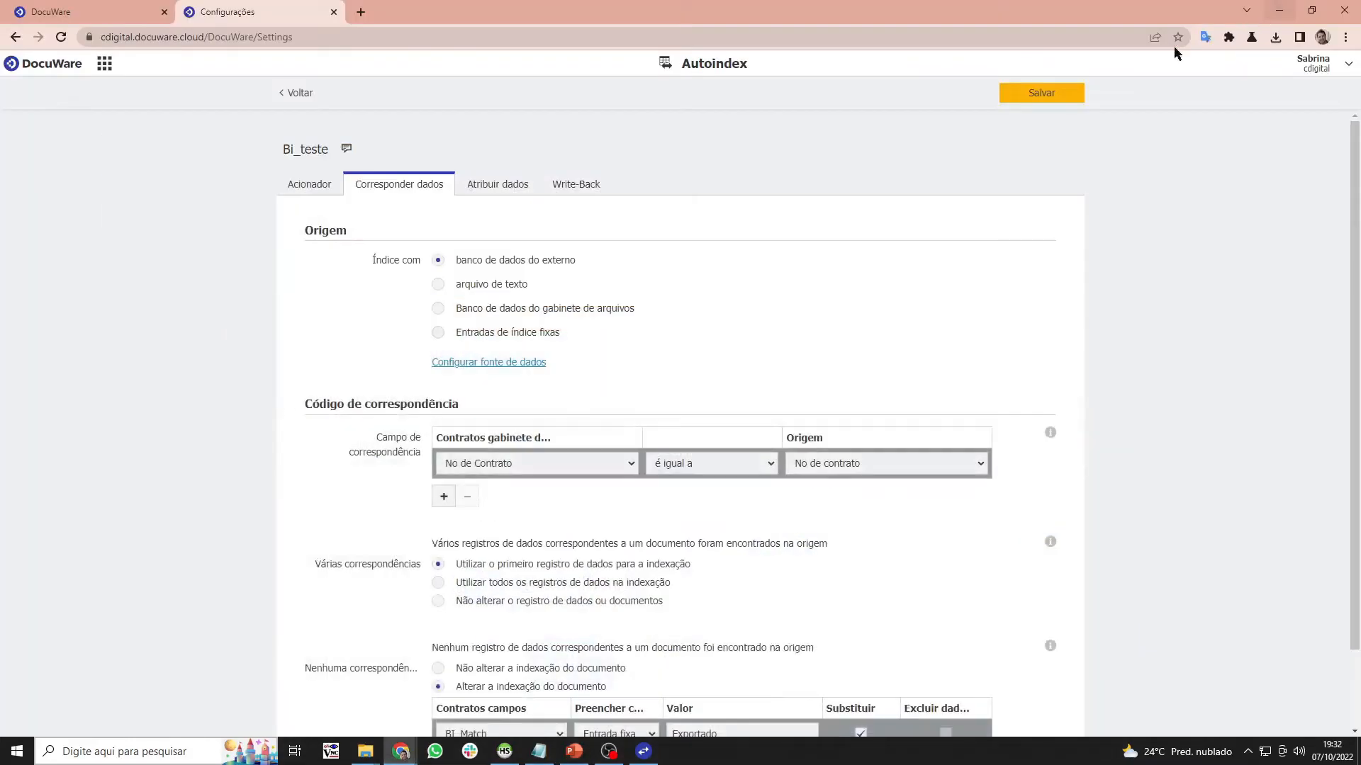
- Set the data source connection to Bi_Teste and review the No de Contrato matching fields
click(499, 365)
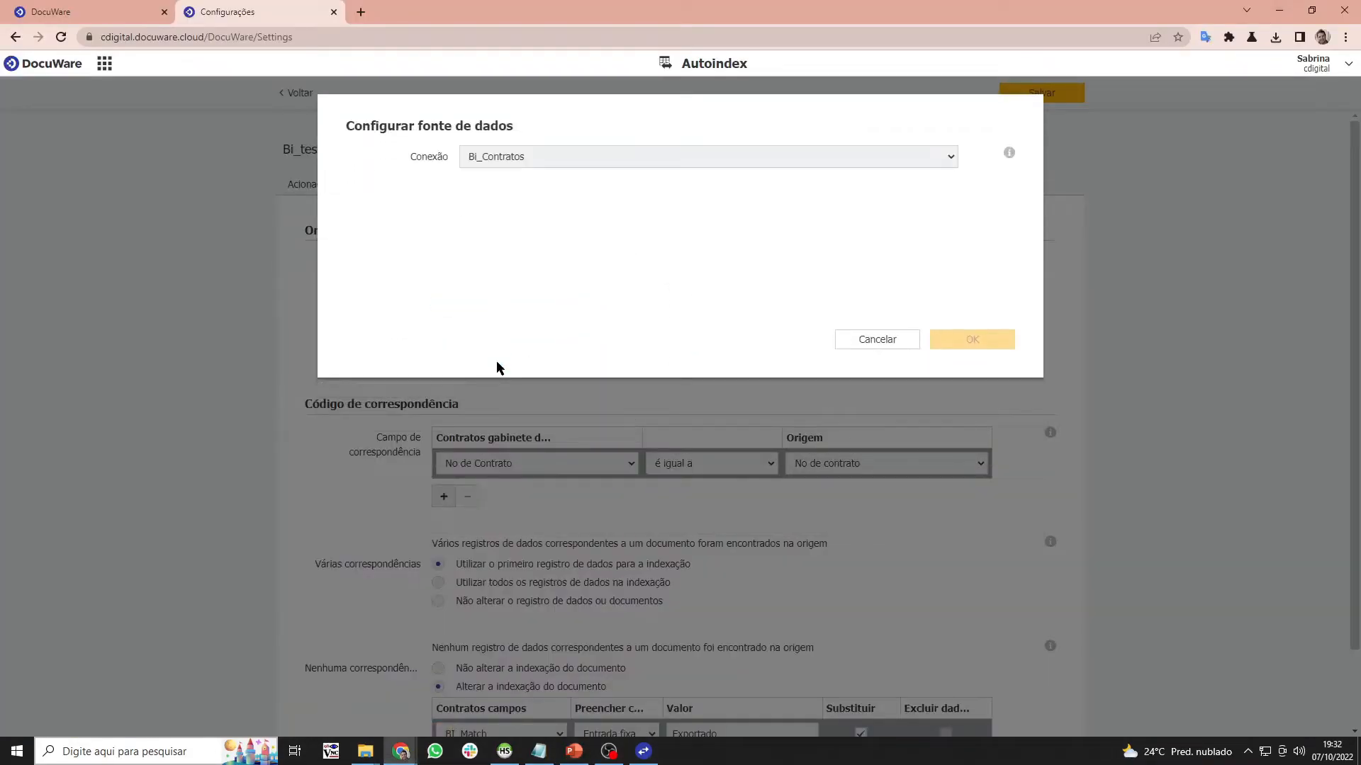
click(623, 160)
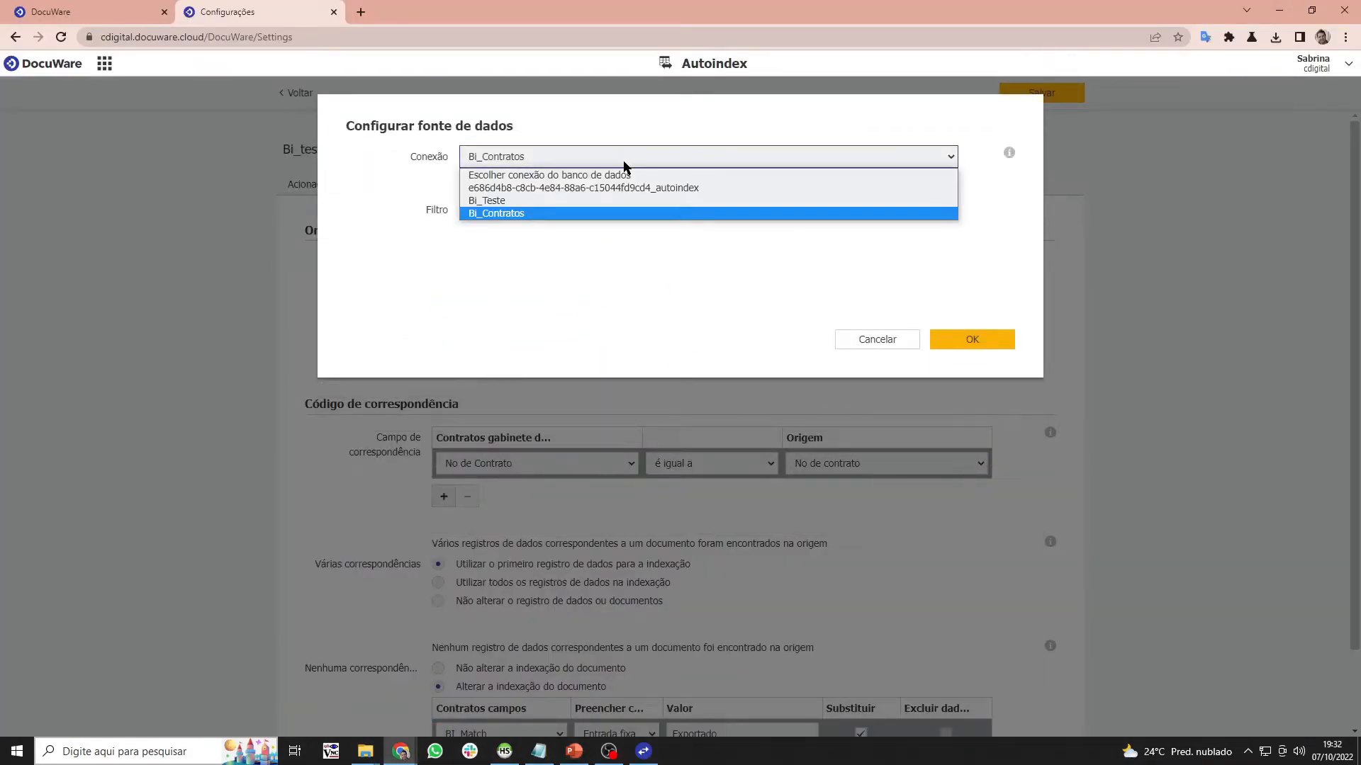
click(530, 202)
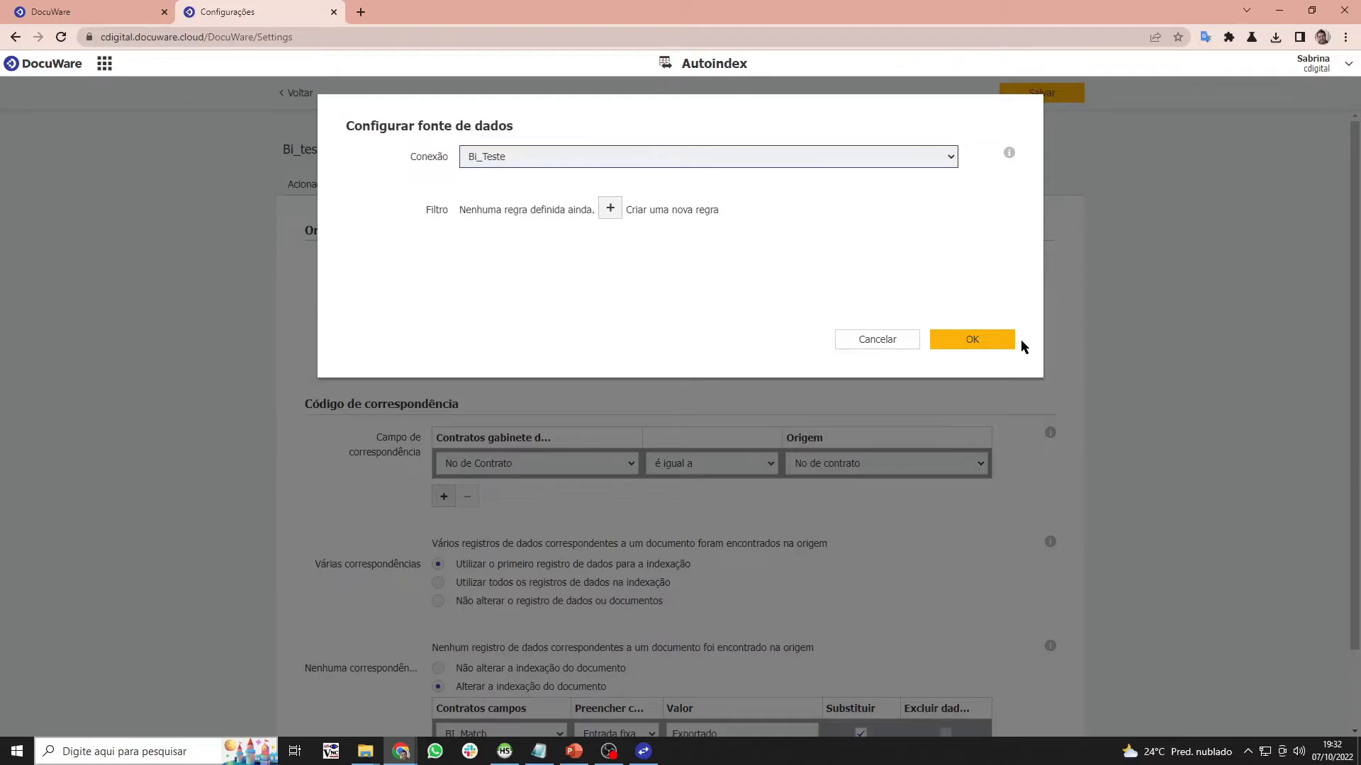
click(992, 340)
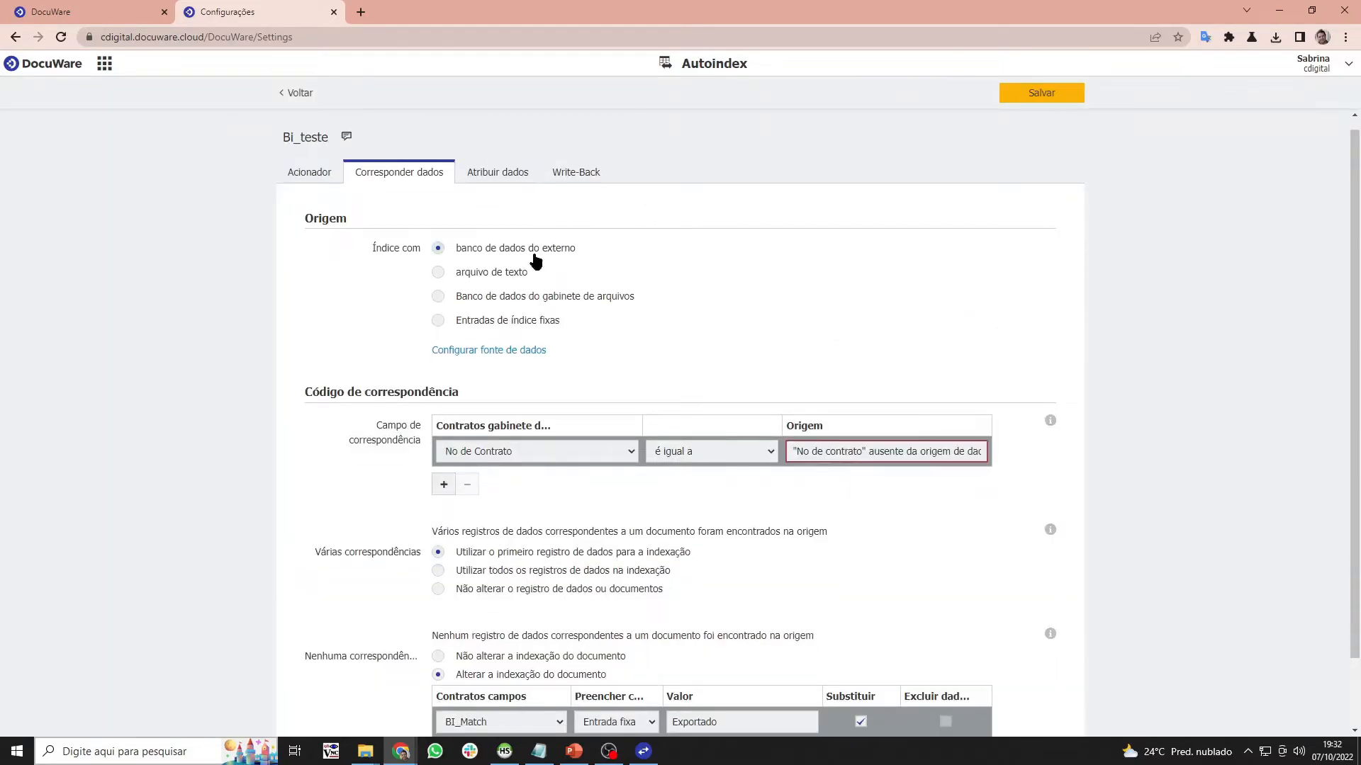
scroll(440, 380, down, 1)
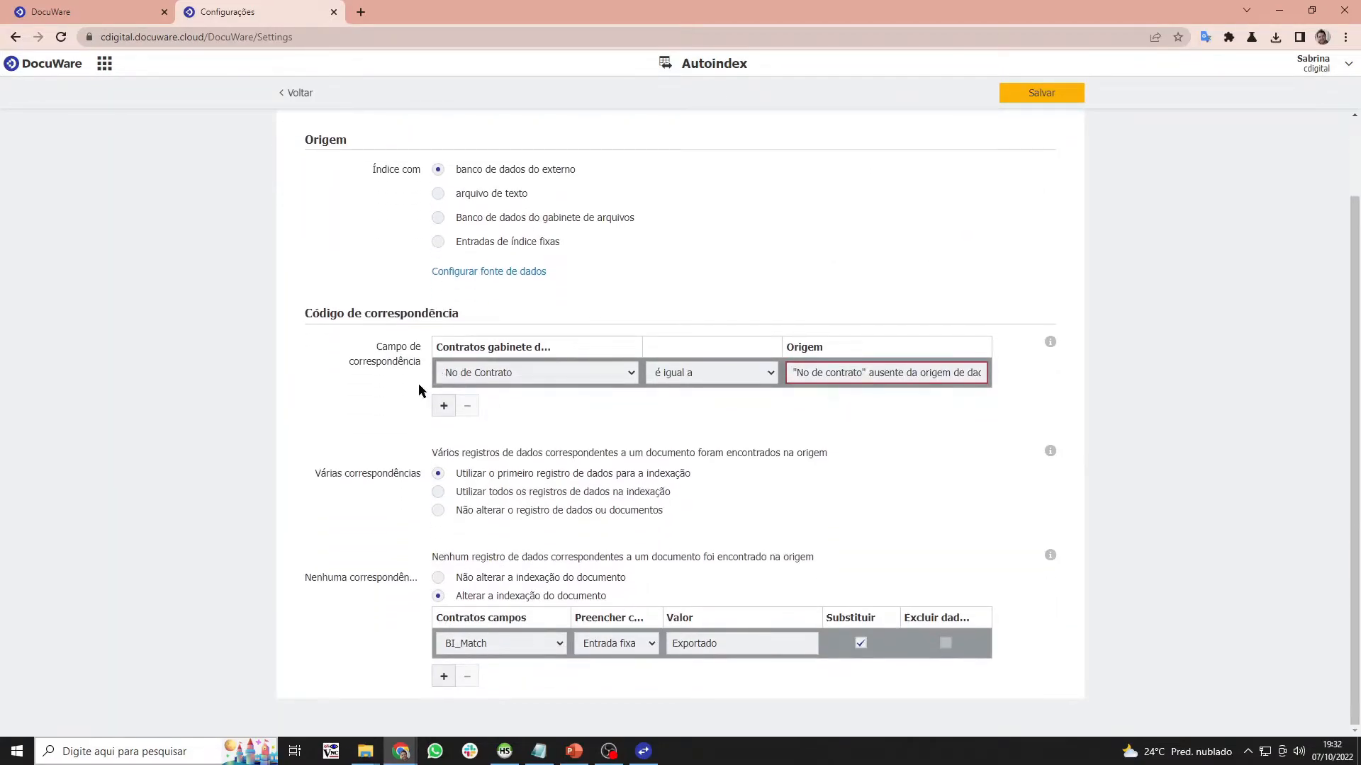
click(466, 374)
click(465, 374)
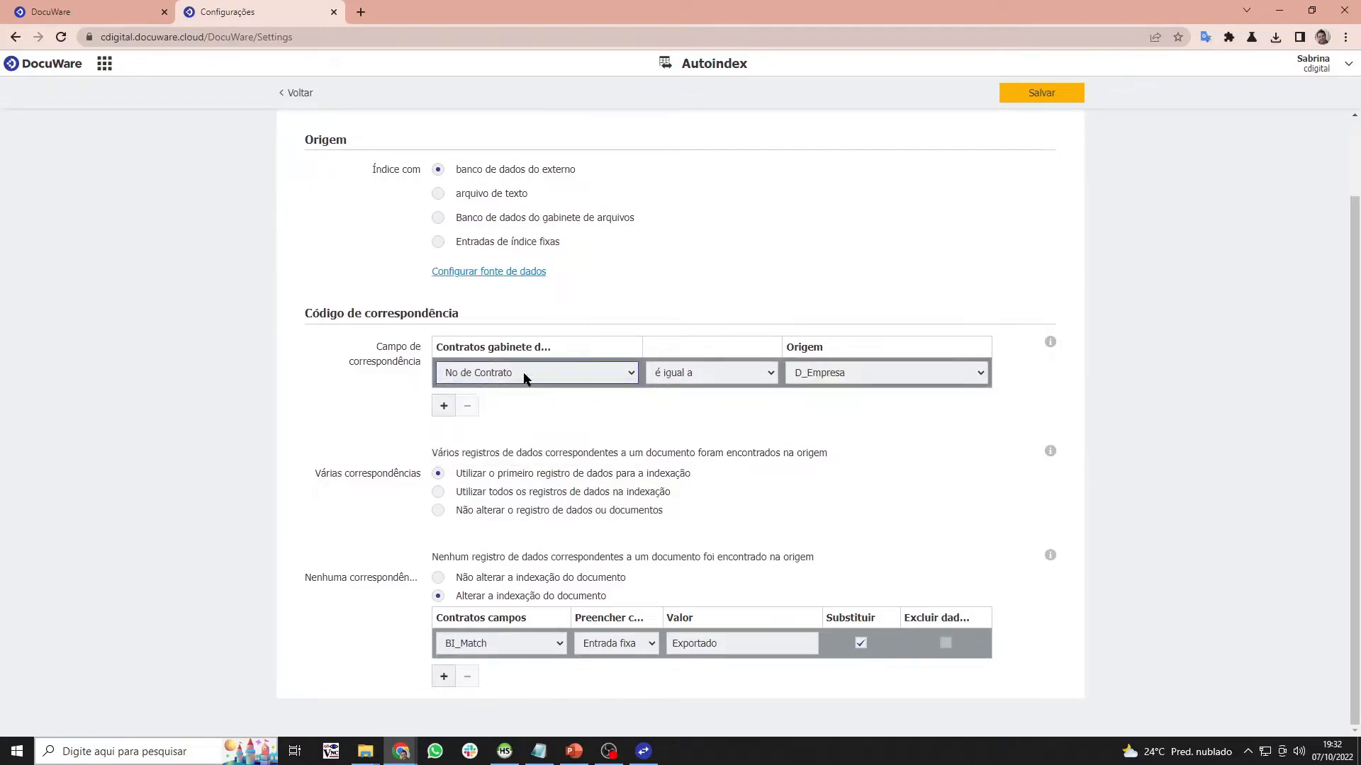
click(959, 370)
- Change the data source connection back to Bi_Contratos and confirm
click(481, 272)
click(722, 169)
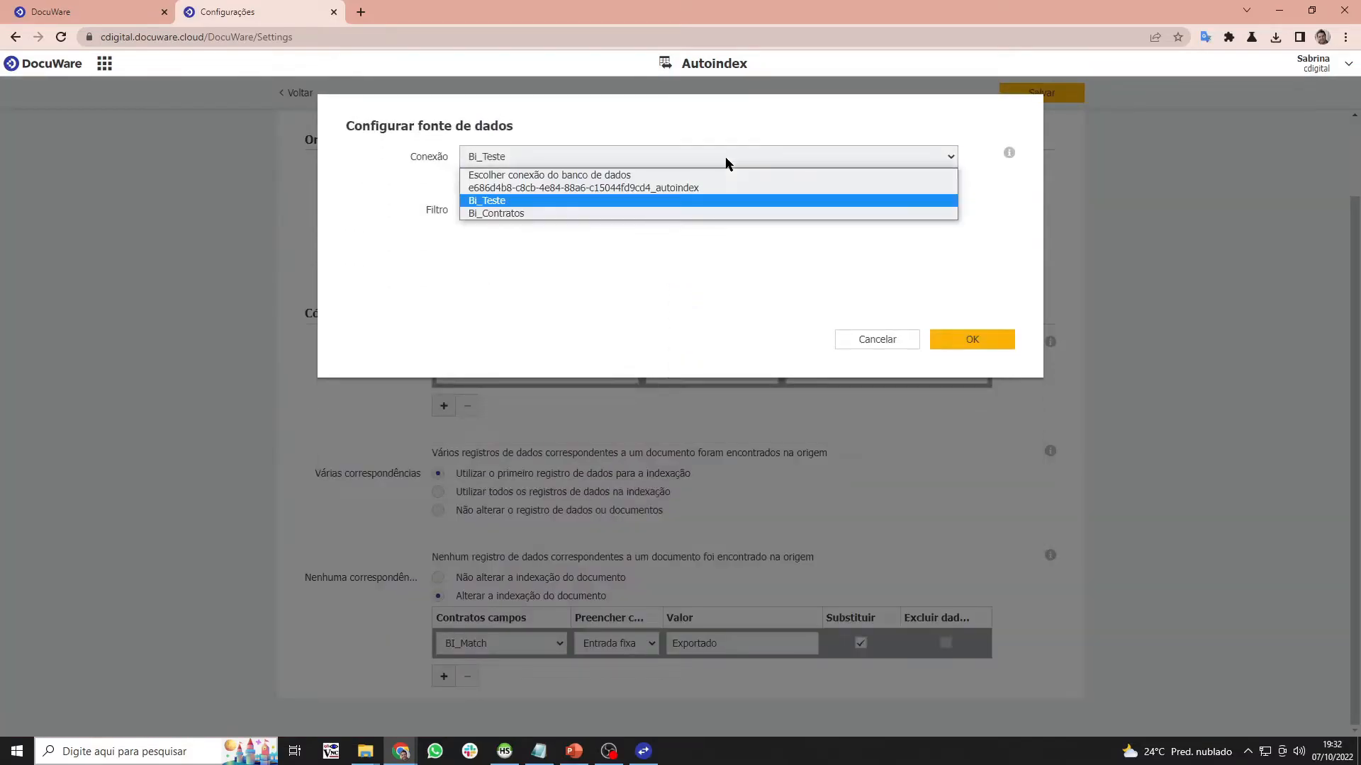
click(521, 211)
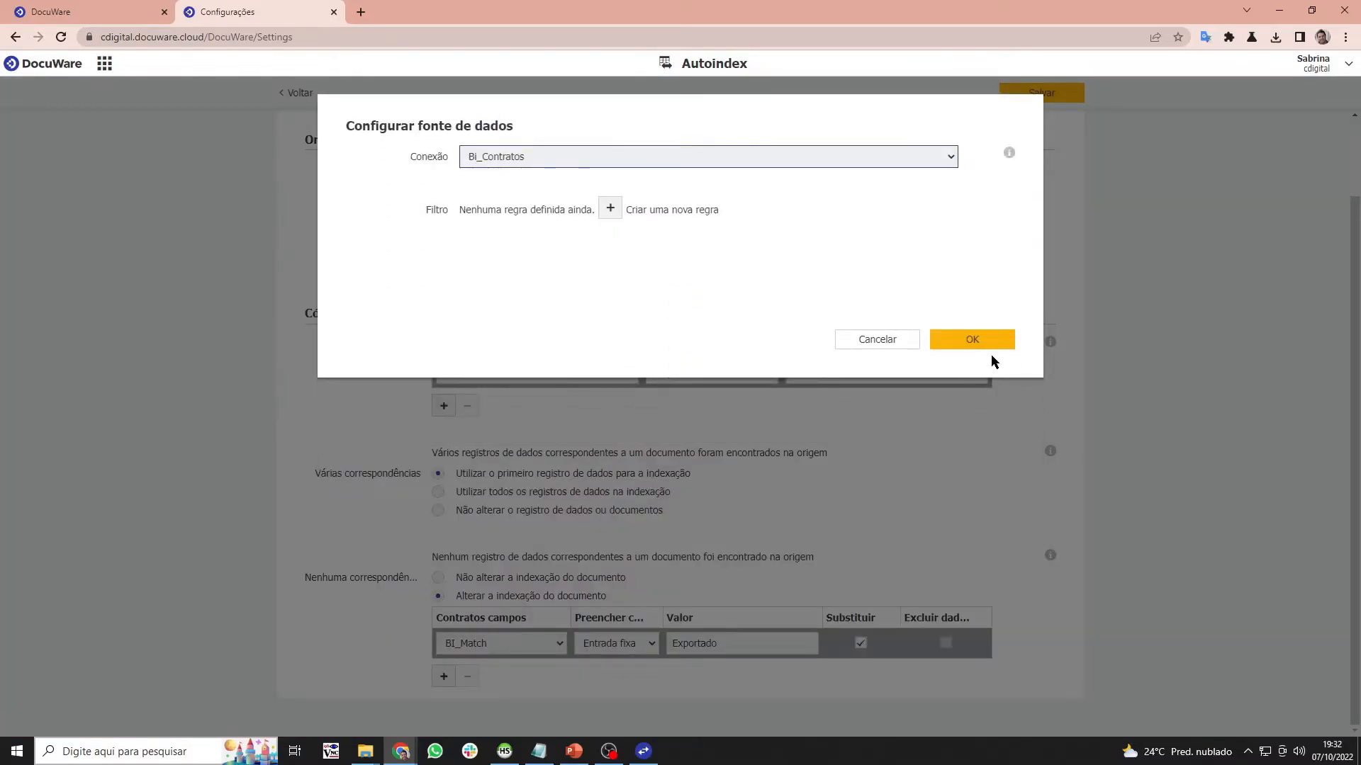
click(990, 345)
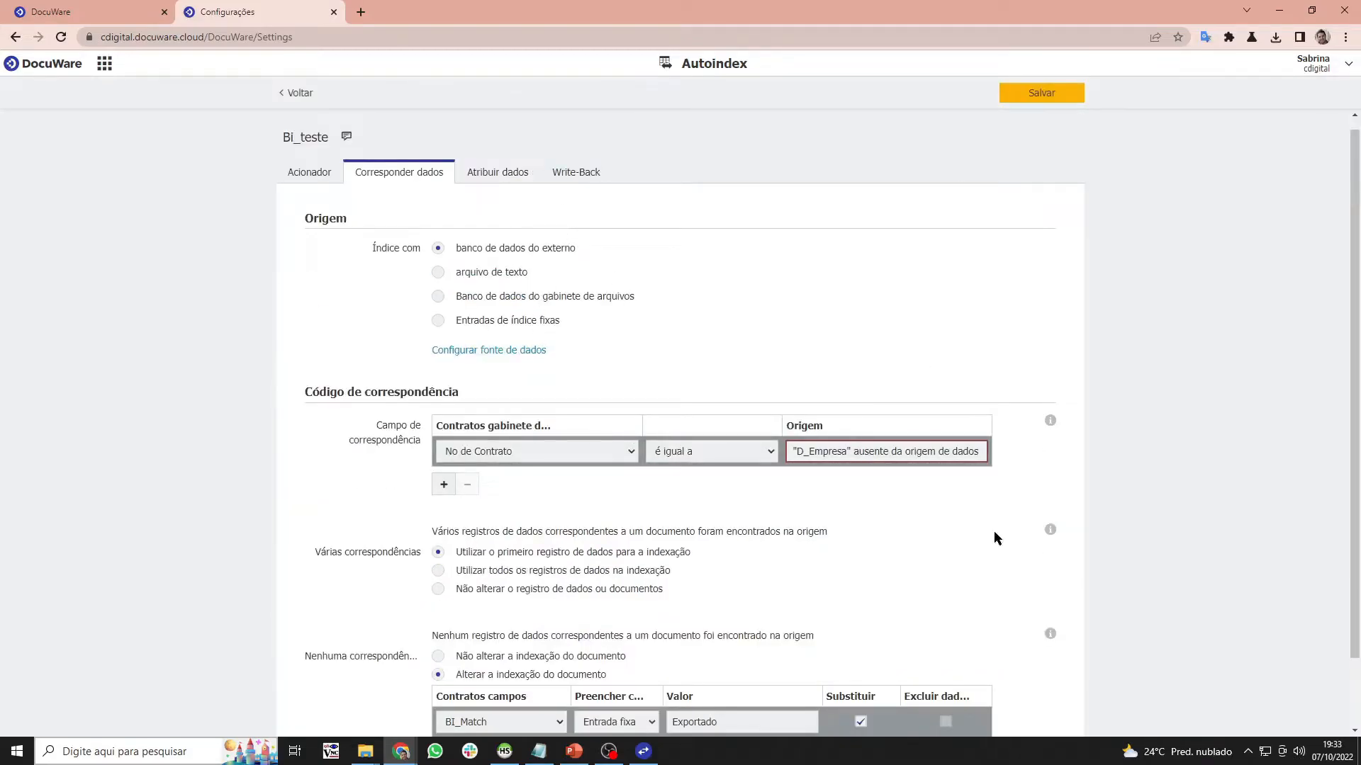
- Match No de Contrato 'é igual a' the source's No de contrato column
click(771, 452)
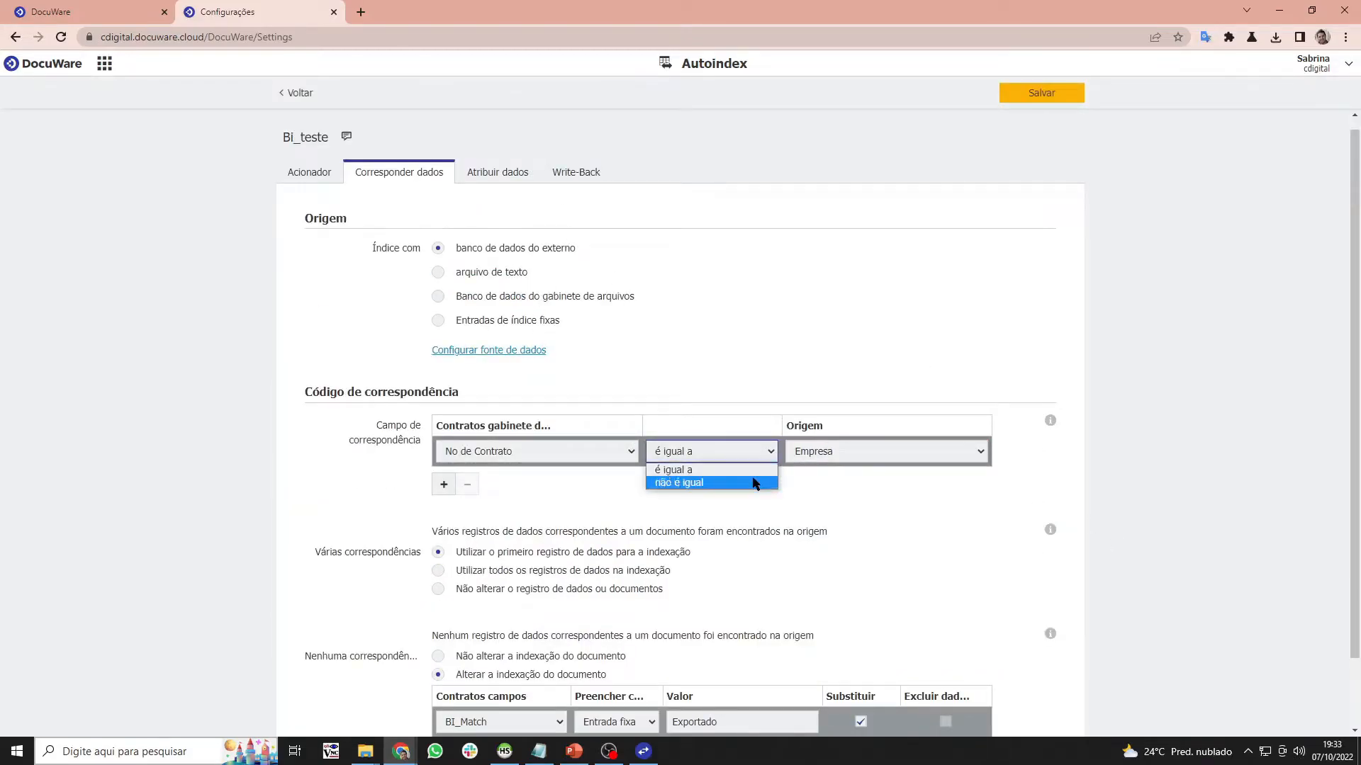
click(702, 470)
click(849, 458)
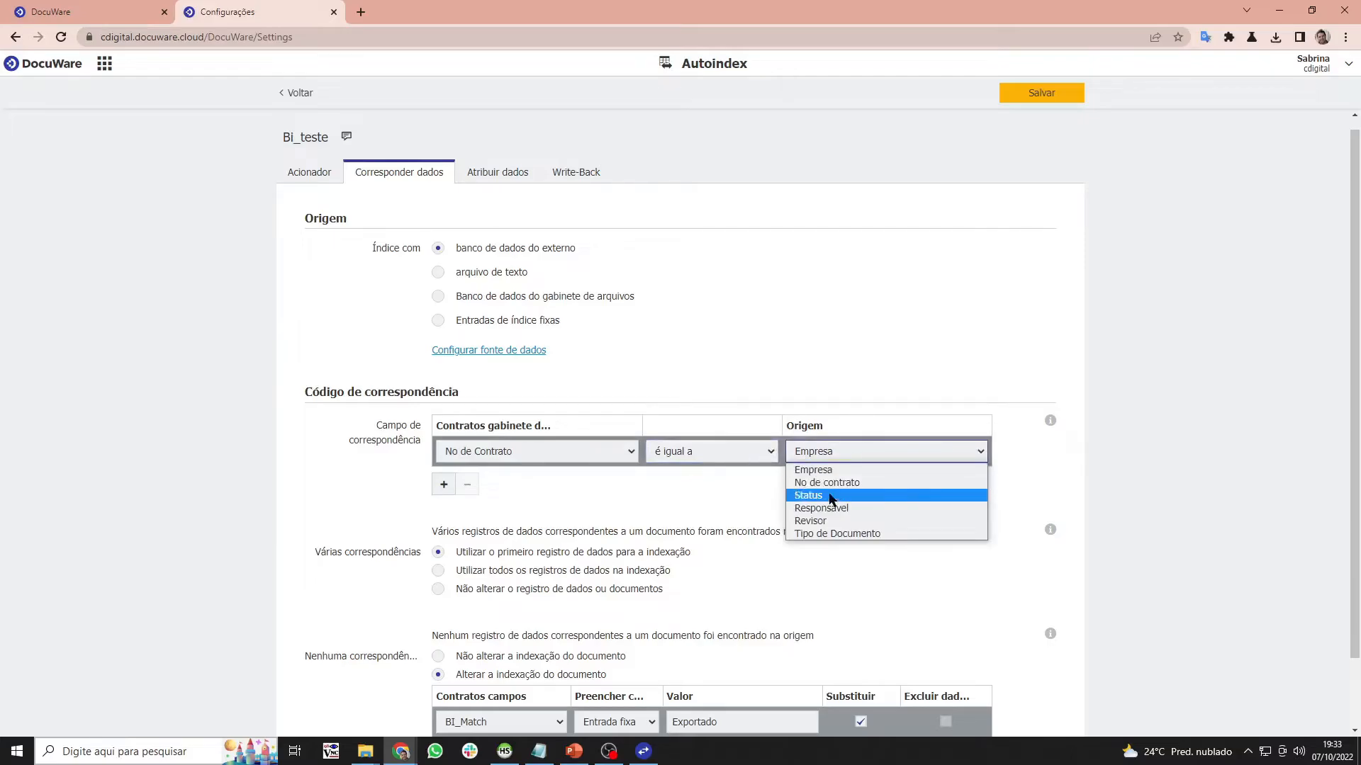
click(833, 484)
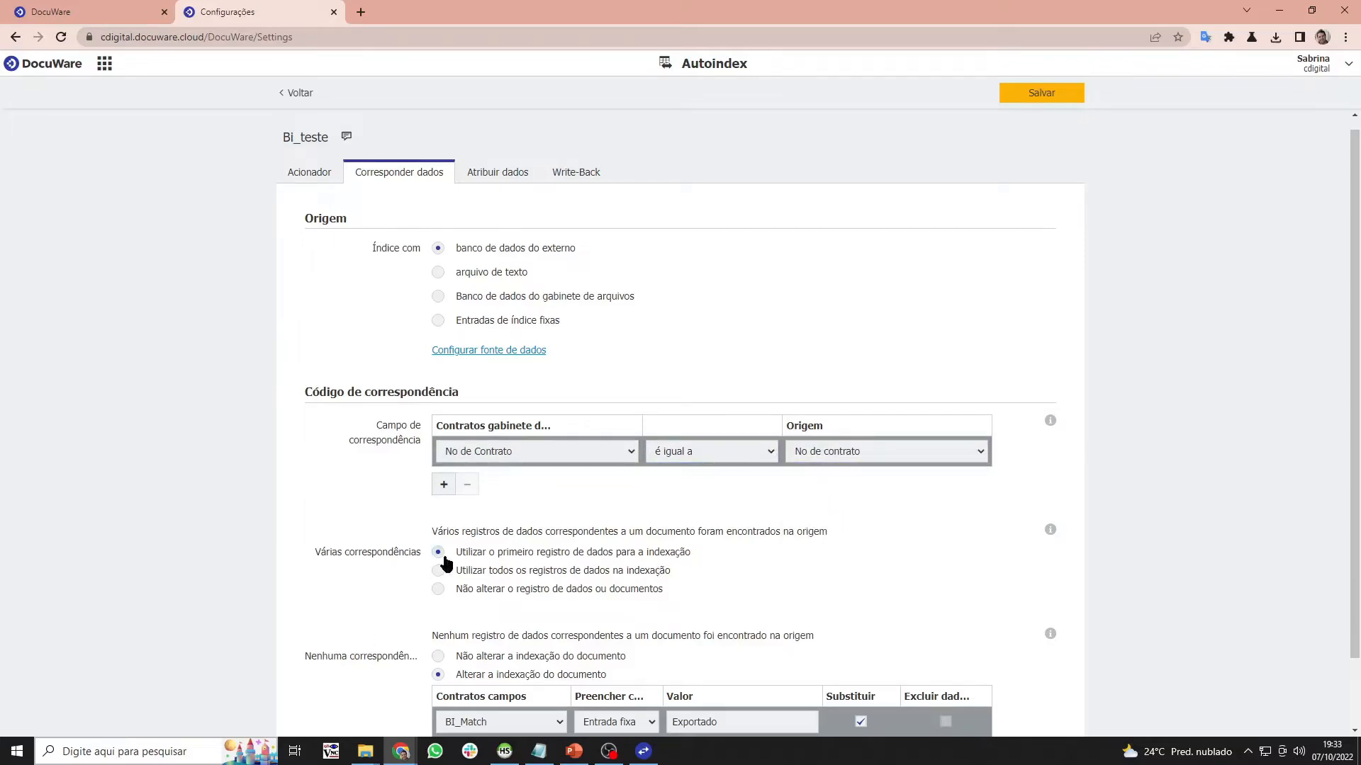
- Check the Contratos search results list, then go back to the Autoindex settings
scroll(443, 567, down, 2)
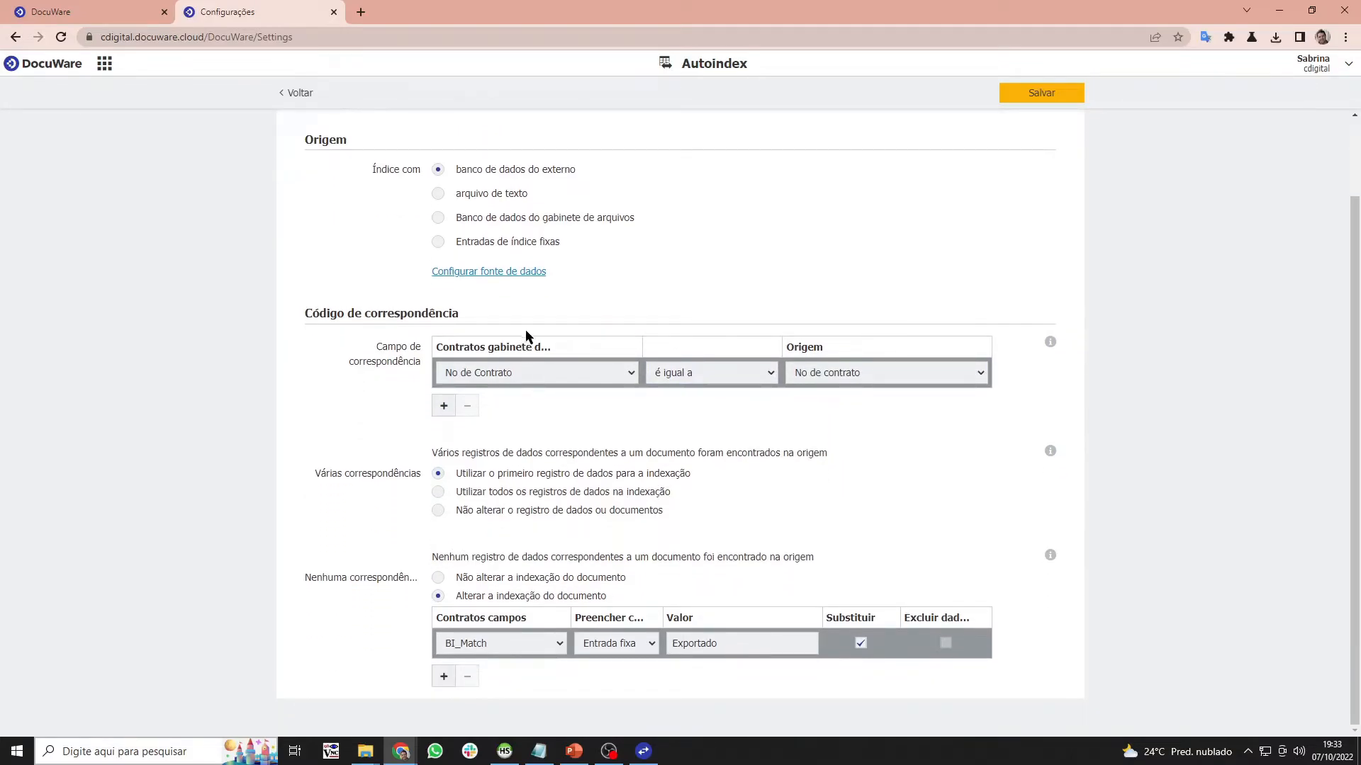
click(74, 7)
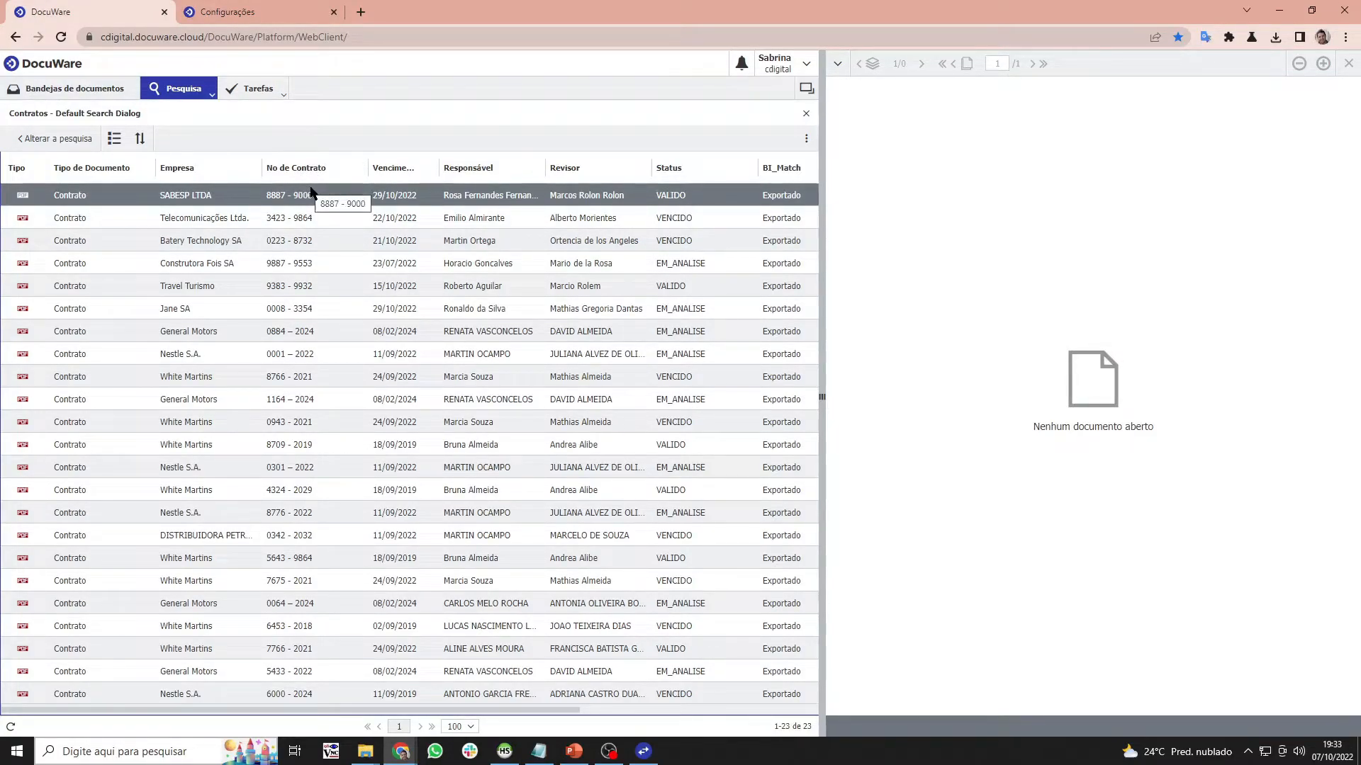
click(297, 6)
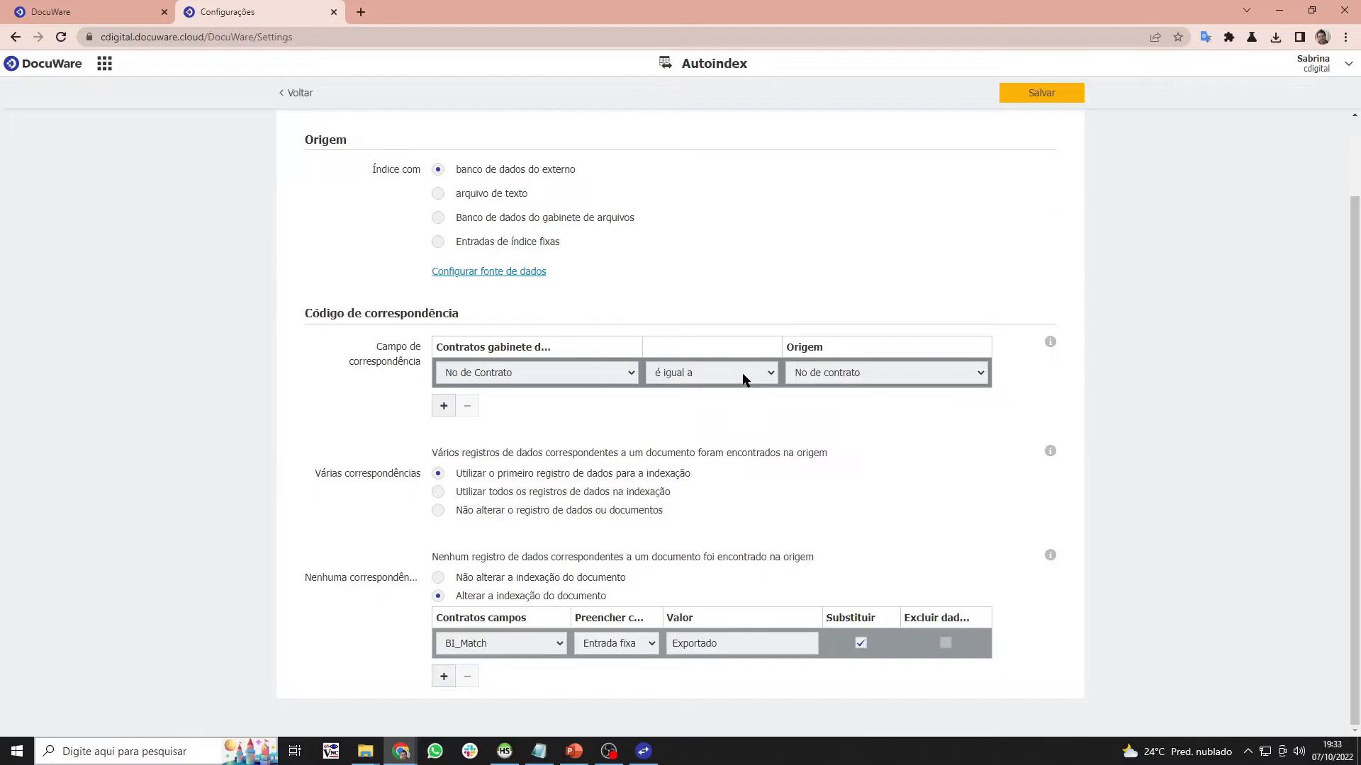
scroll(737, 396, up, 2)
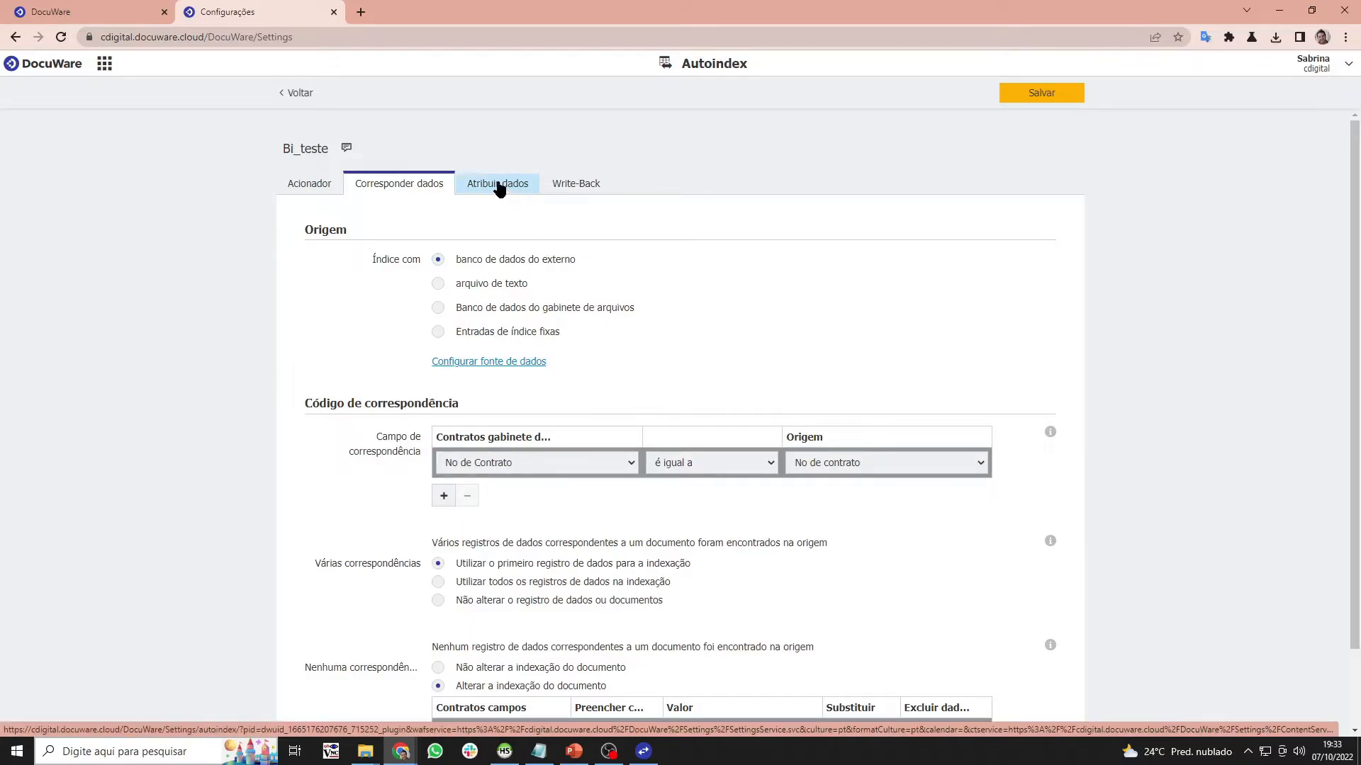
click(594, 184)
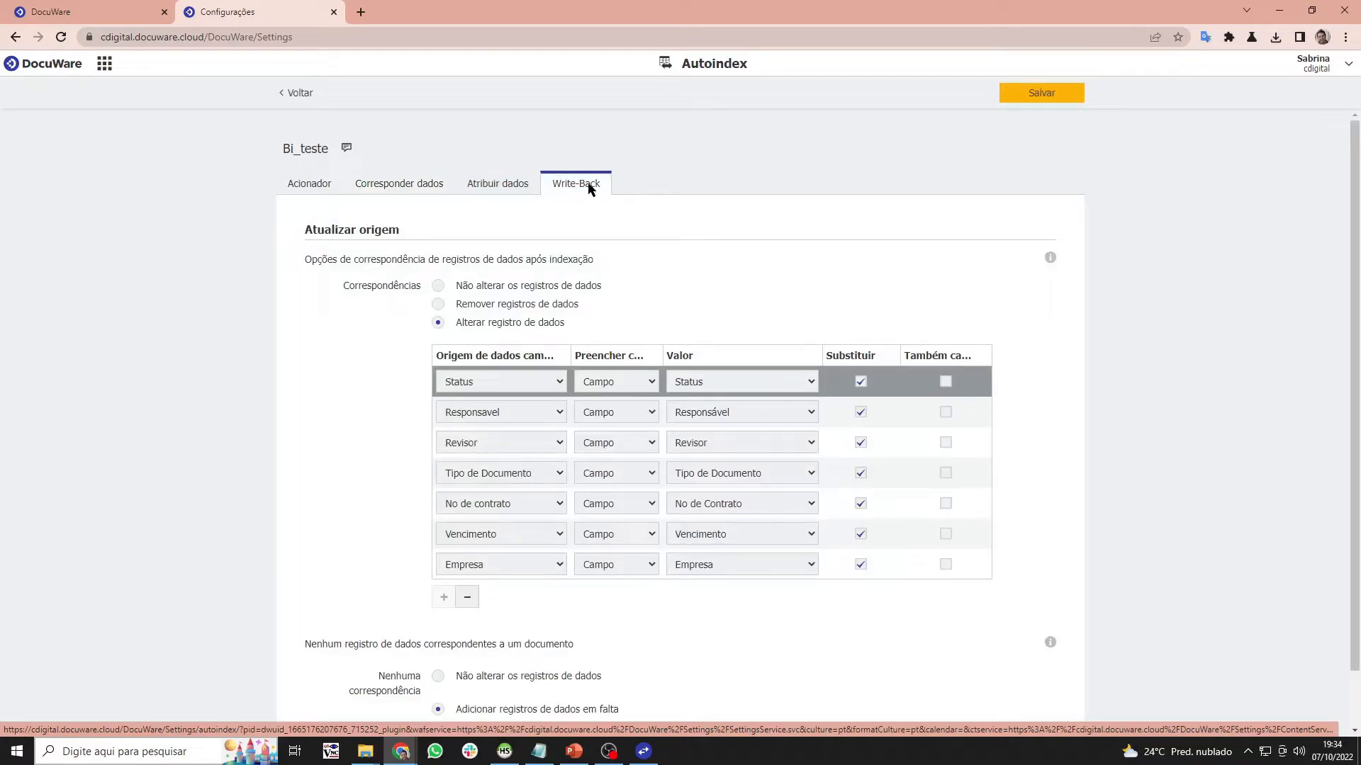
click(429, 187)
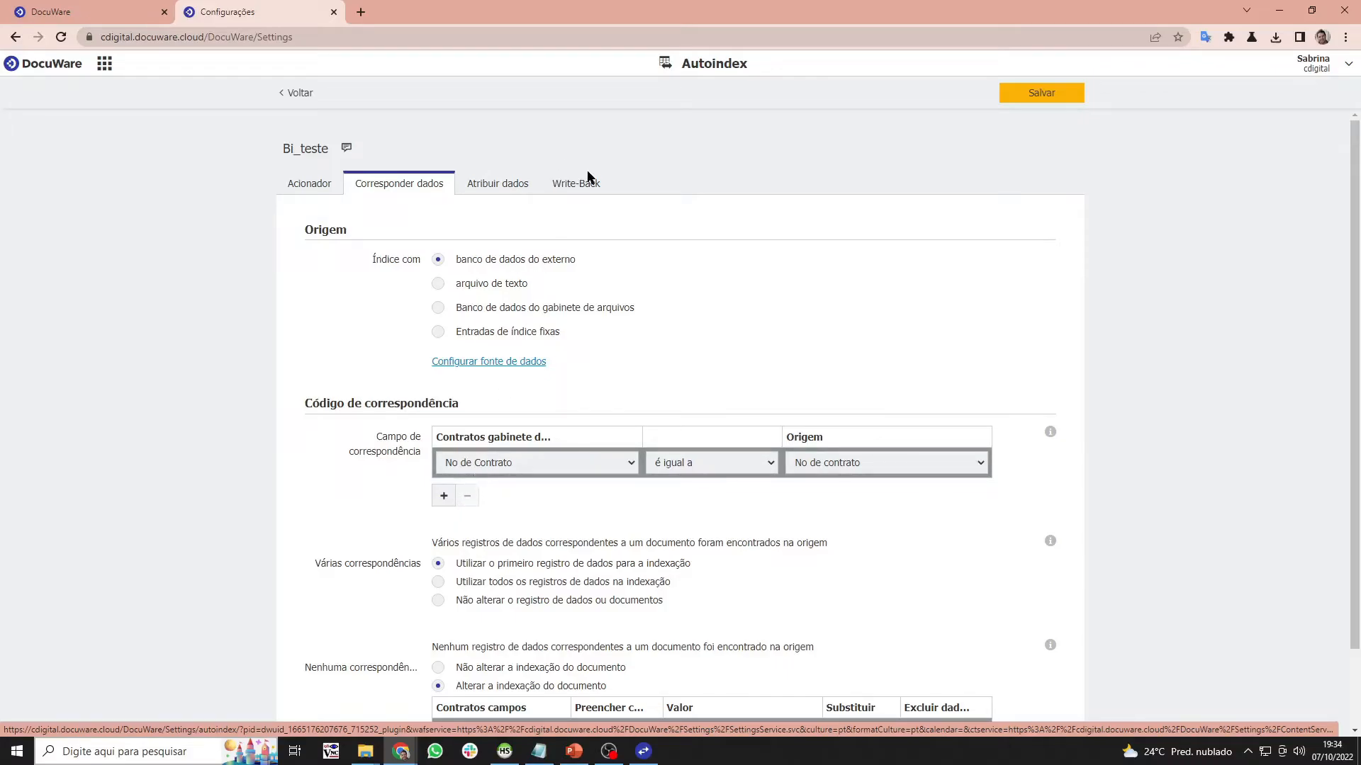
click(585, 188)
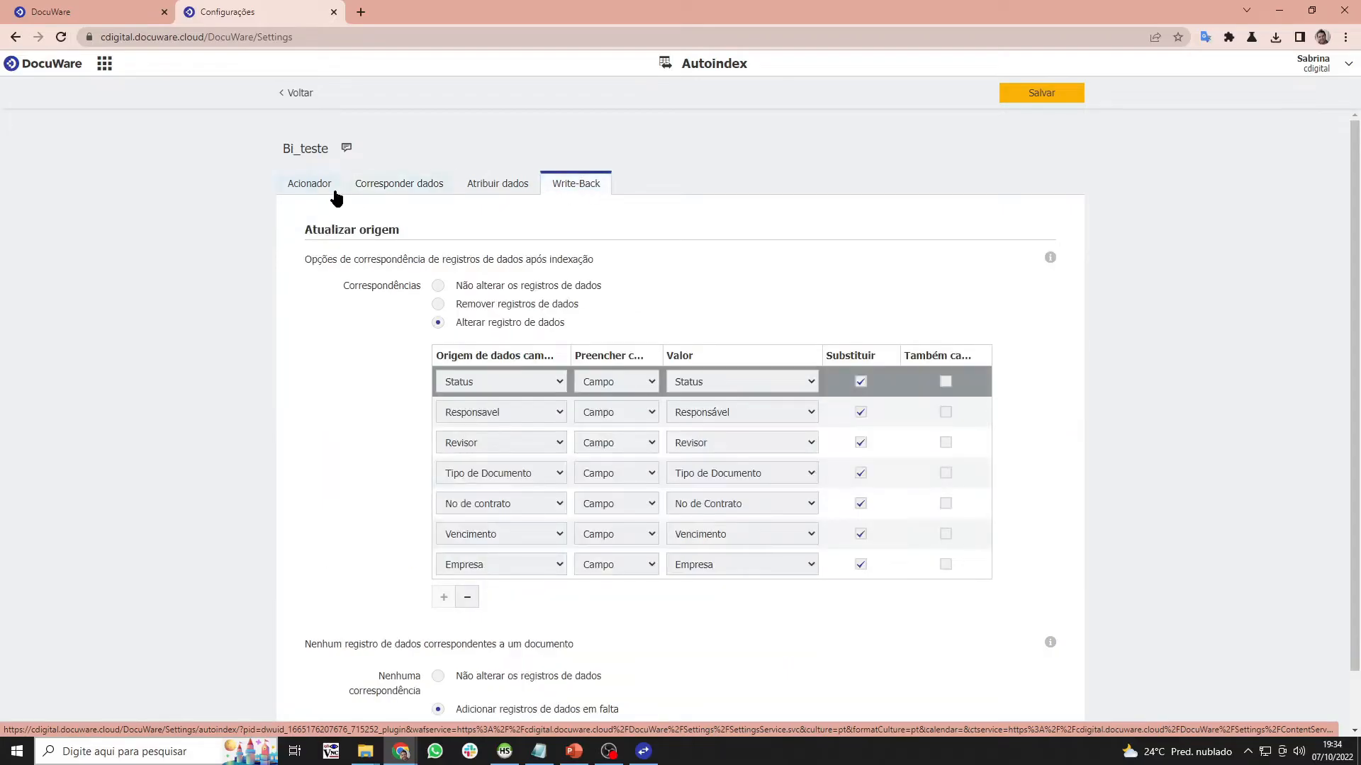
click(394, 186)
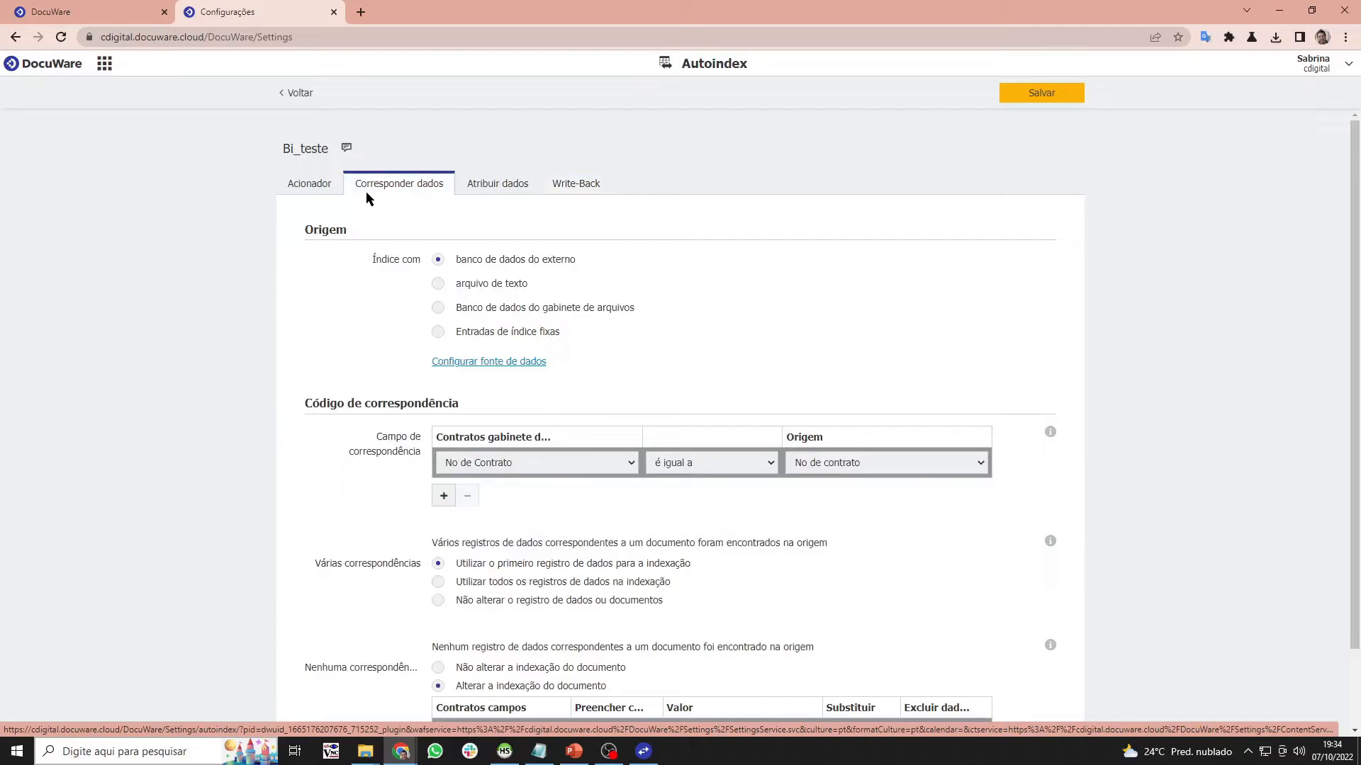
scroll(785, 328, down, 2)
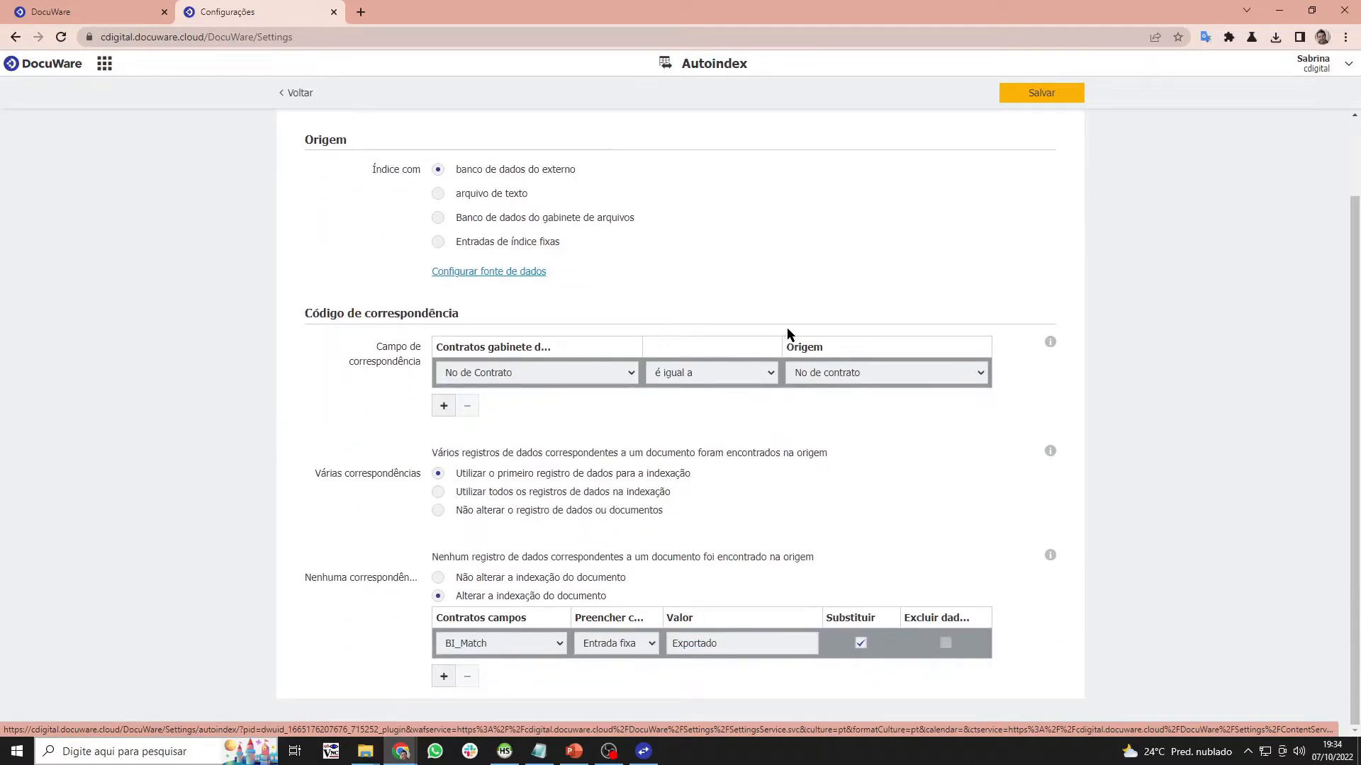
scroll(785, 323, up, 1)
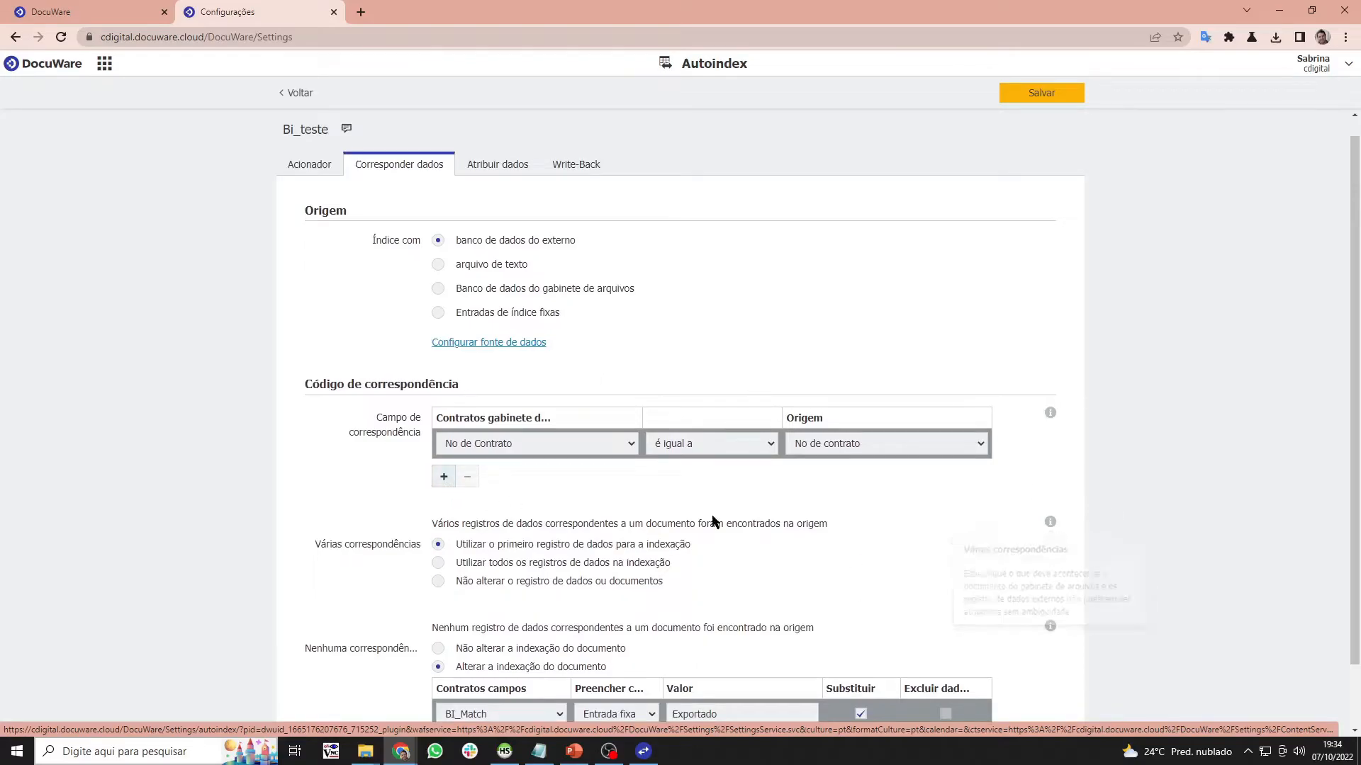
click(498, 165)
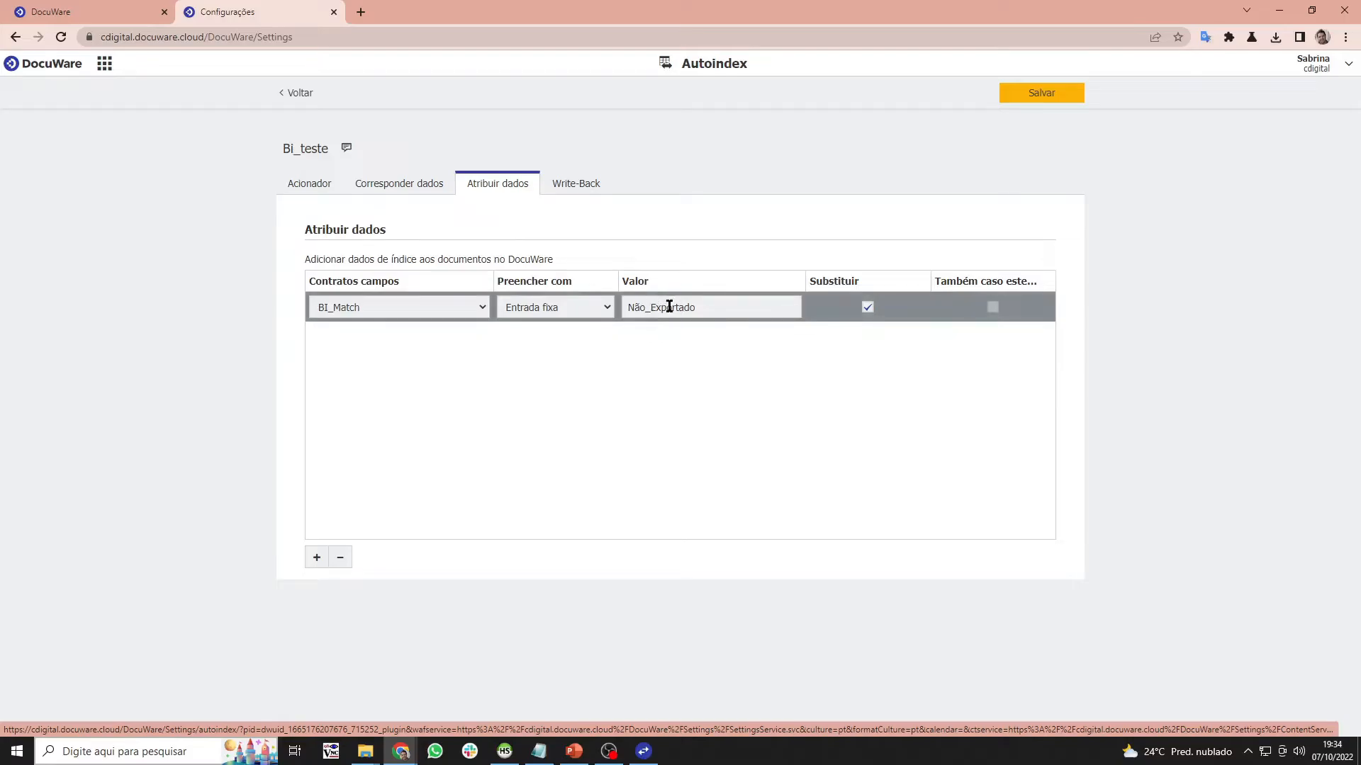
click(372, 188)
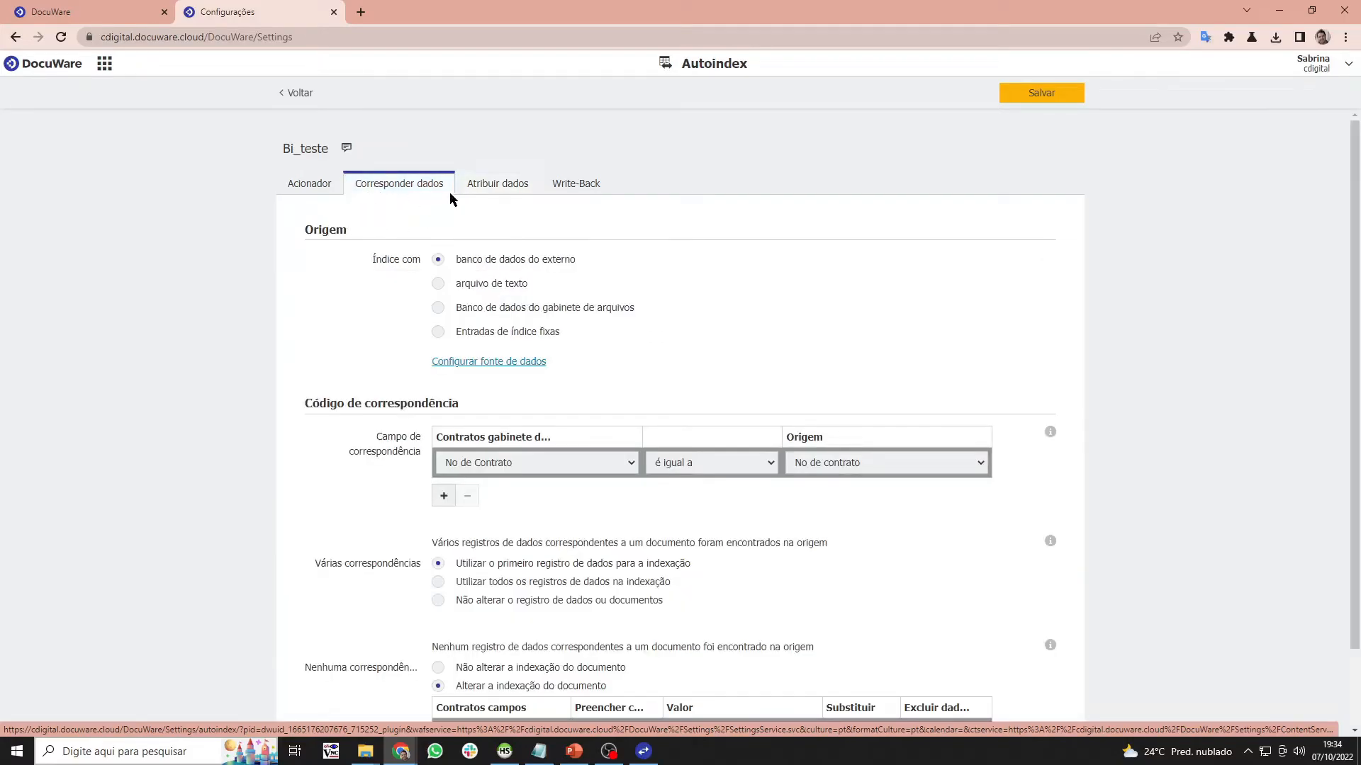
scroll(496, 397, down, 2)
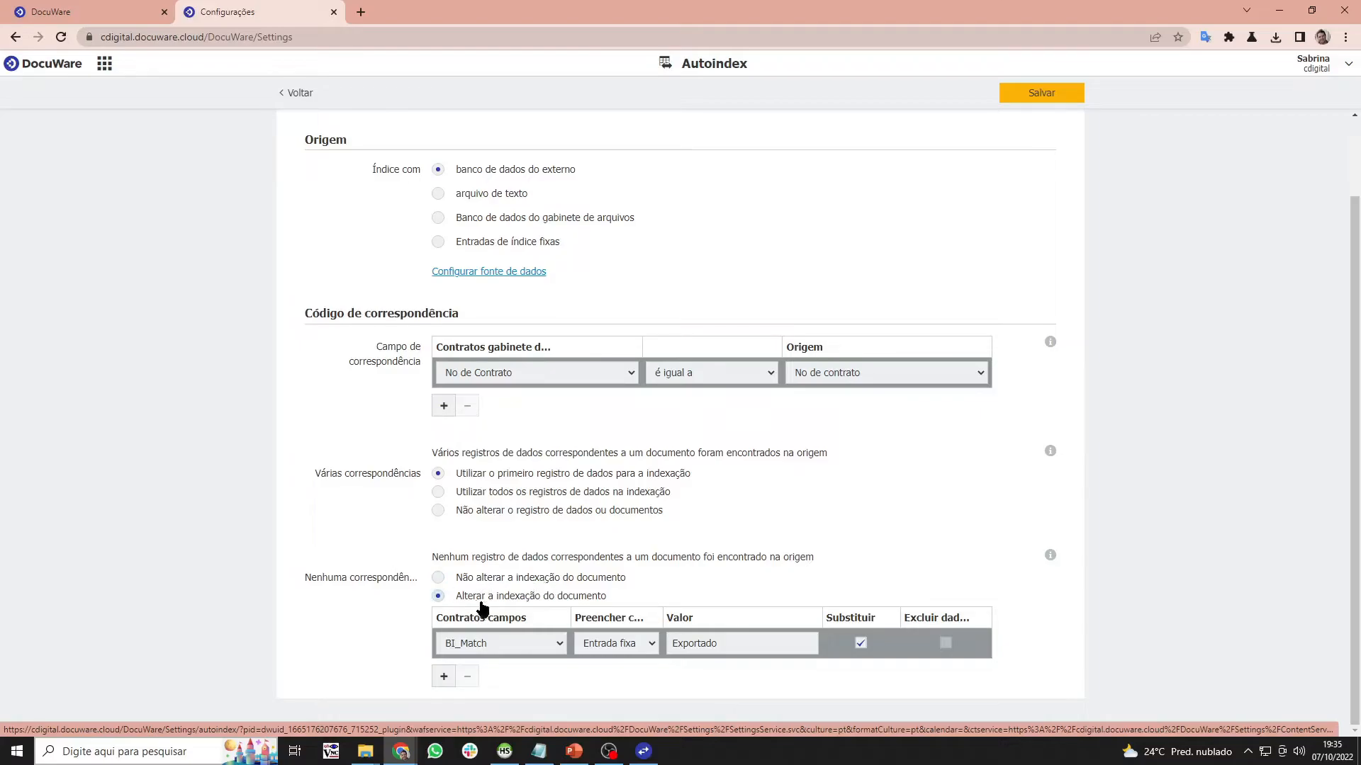
- Compare the Bi_teste job's Atribuir dados and Corresponder dados settings
scroll(498, 633, up, 2)
scroll(498, 633, down, 2)
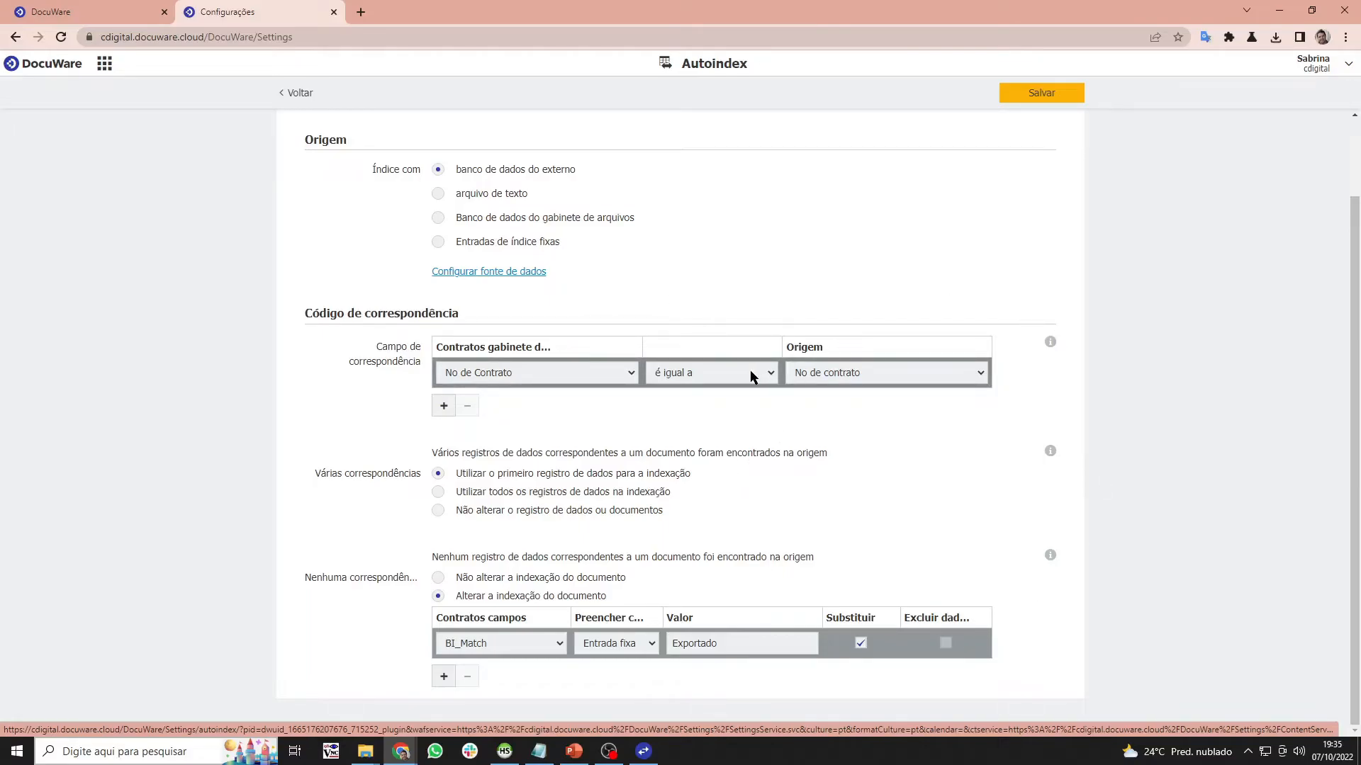
scroll(753, 375, up, 2)
click(525, 186)
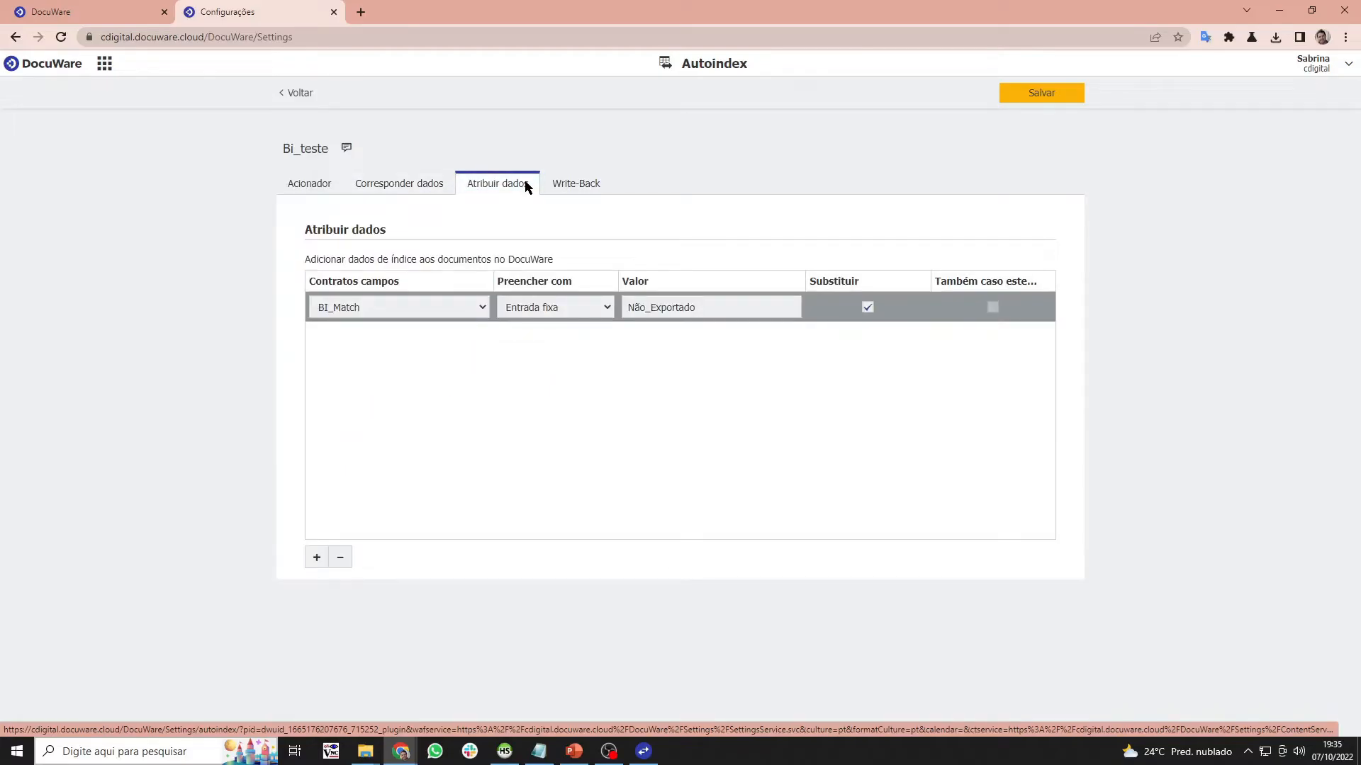
click(435, 185)
scroll(814, 428, down, 2)
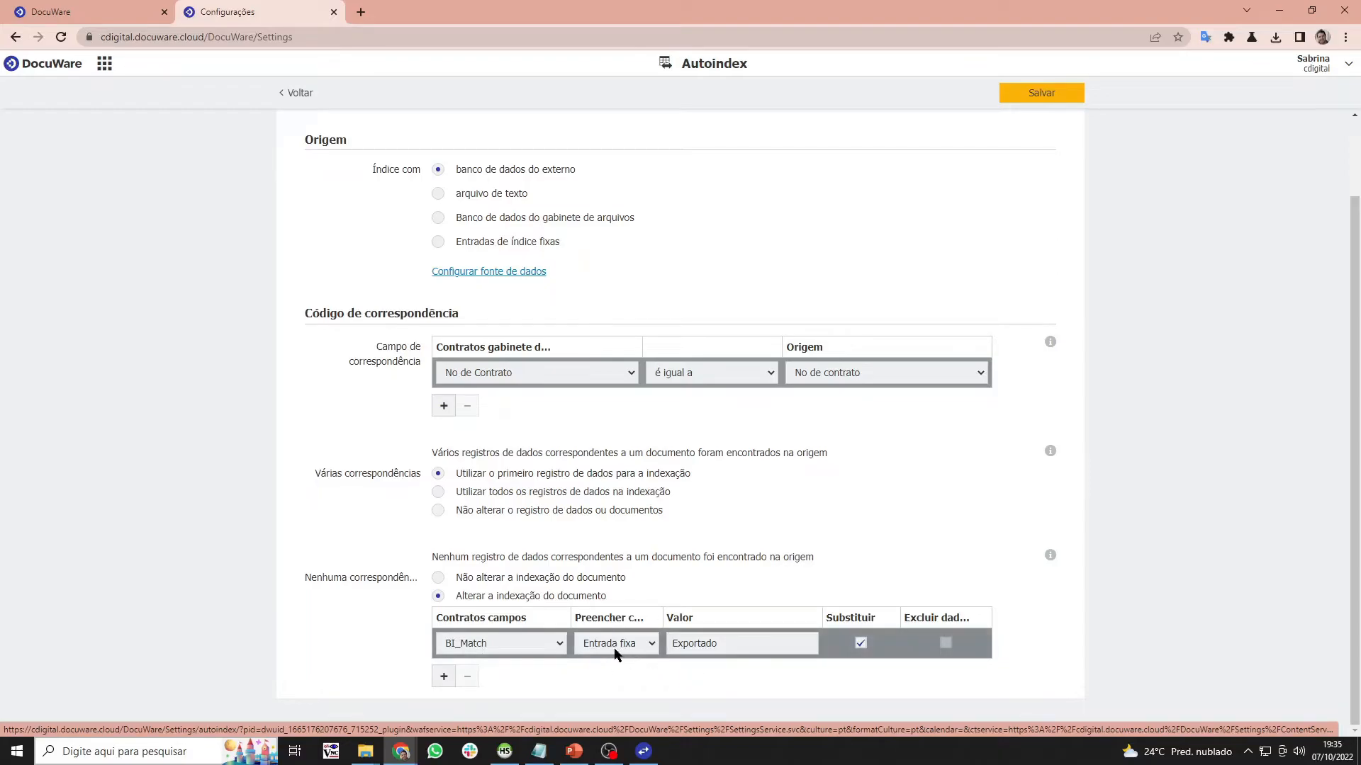
scroll(615, 654, up, 2)
scroll(540, 650, down, 2)
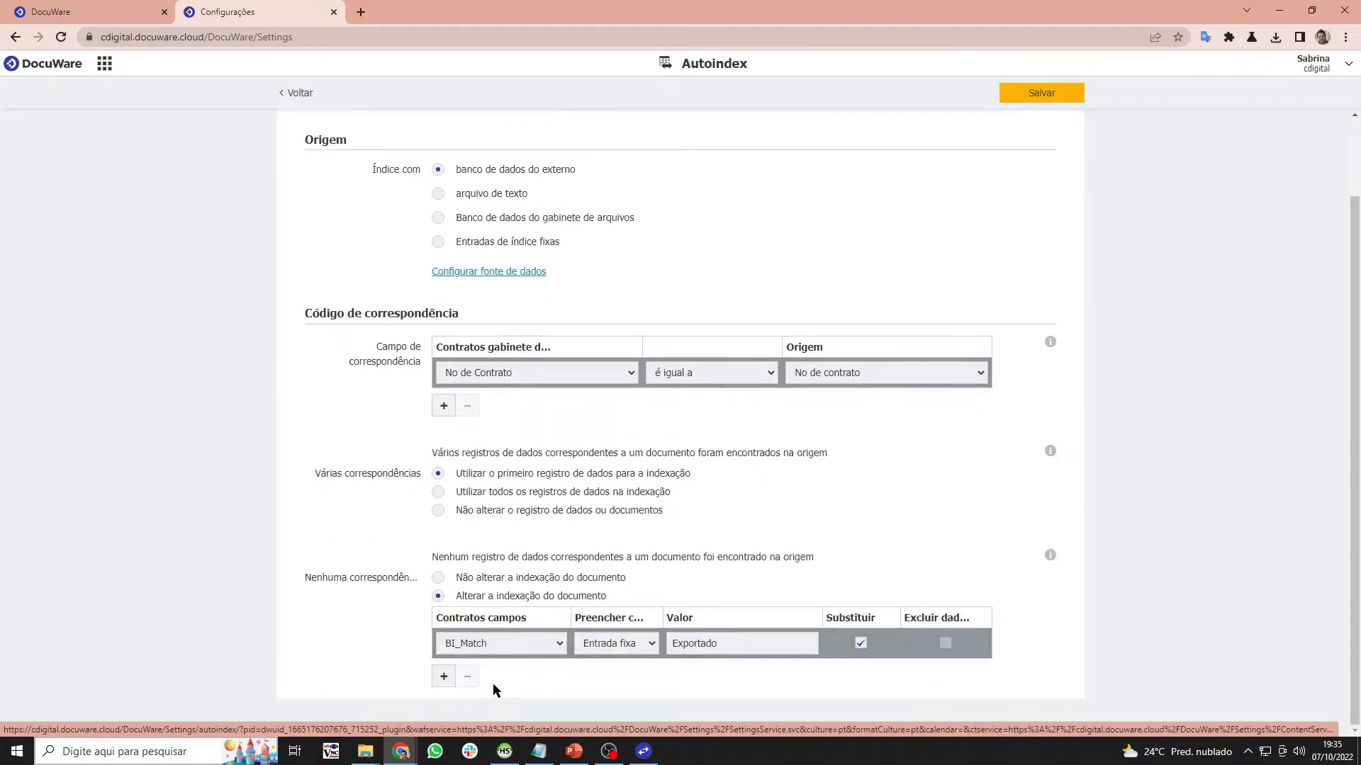
scroll(549, 505, up, 2)
click(494, 178)
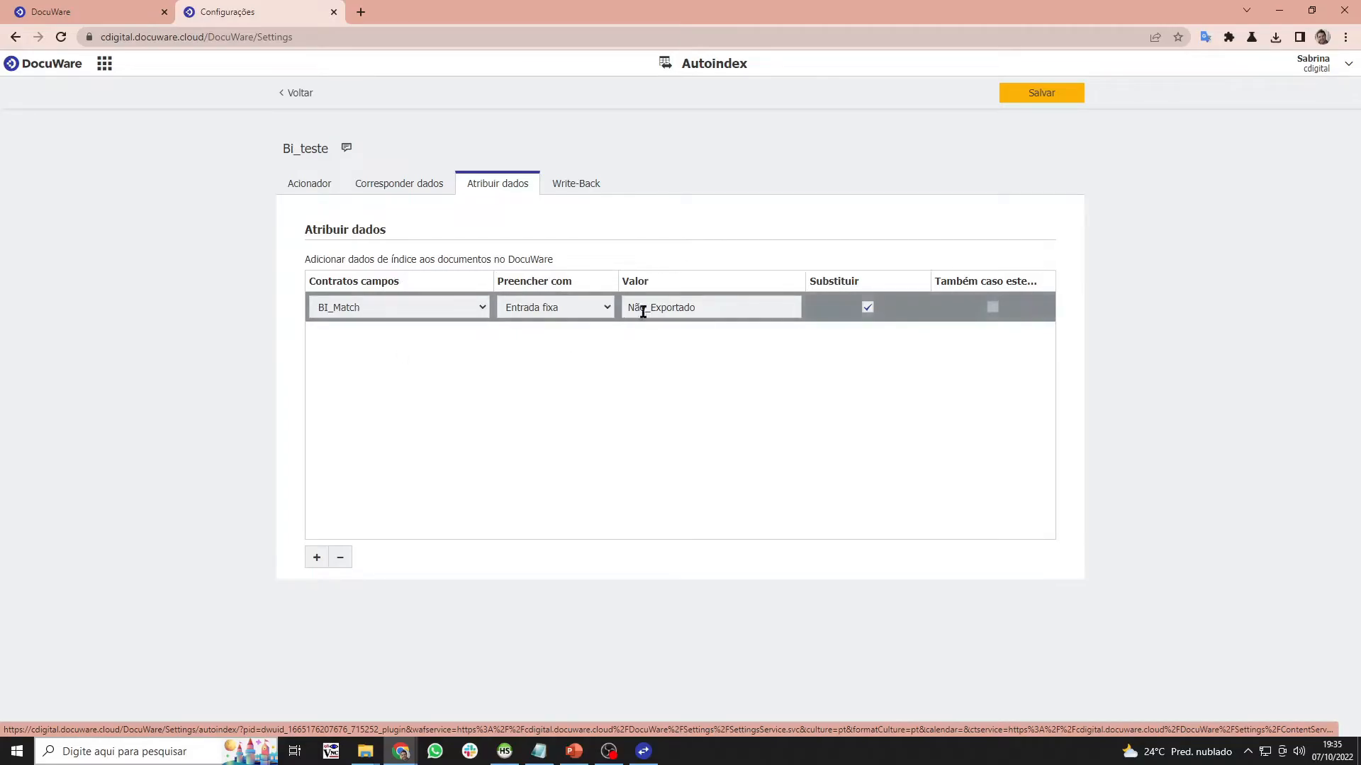
- Review the Write-Back settings, then show the Status/Empresa/Responsável trigger on Contratos
click(582, 188)
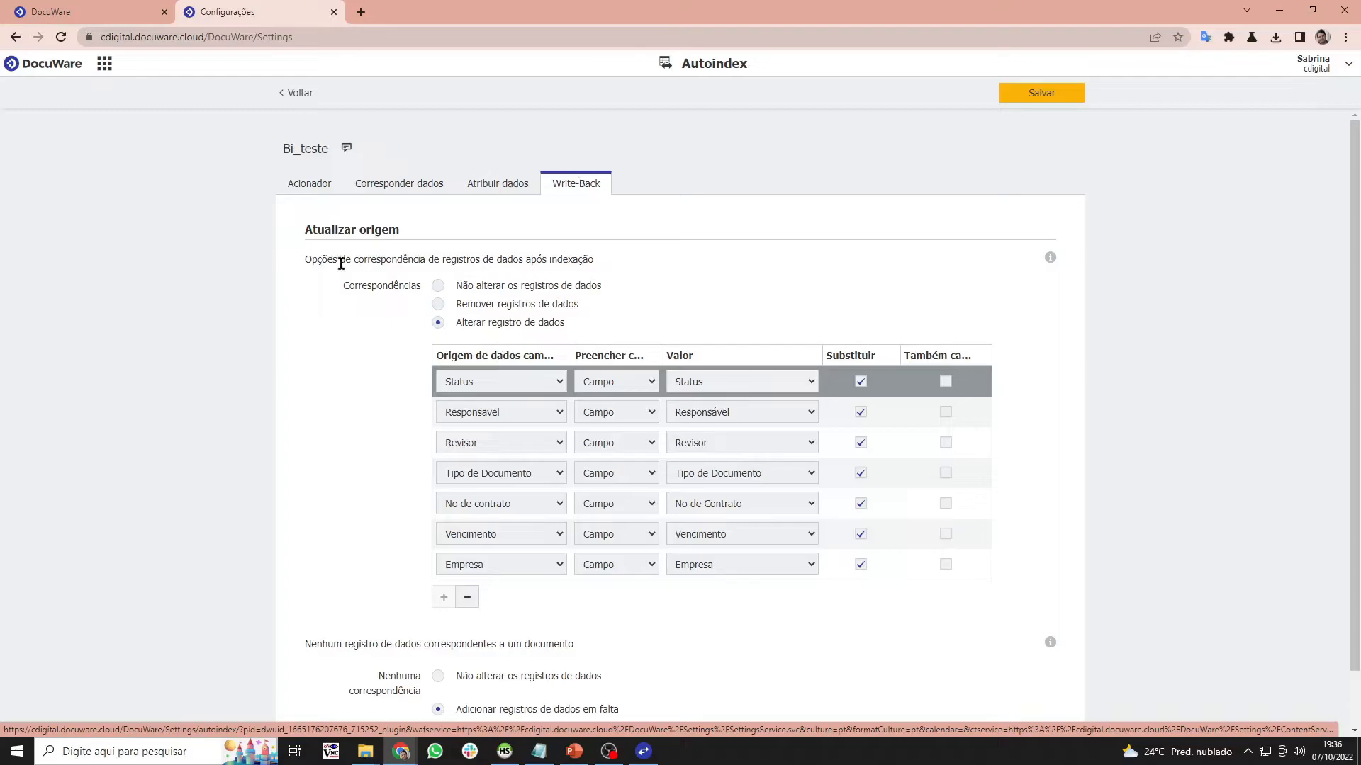
scroll(486, 381, down, 1)
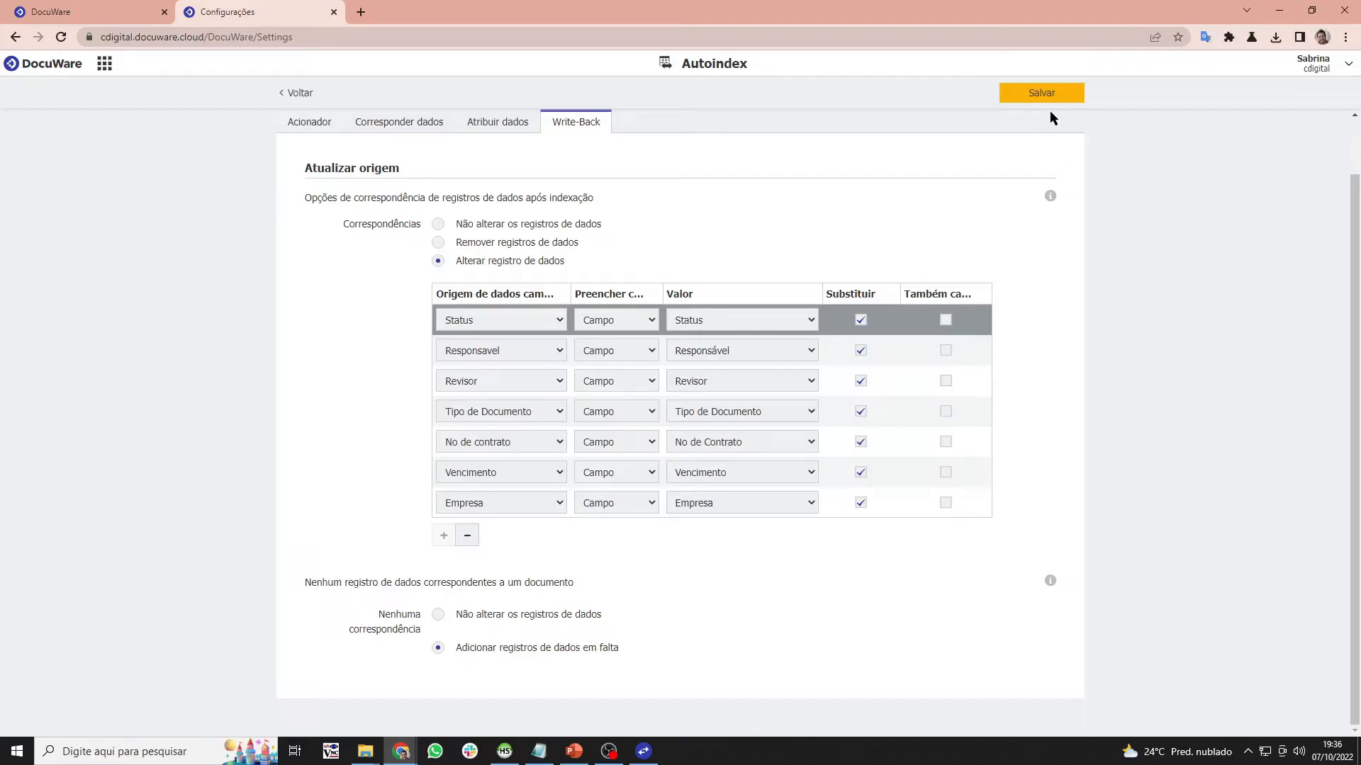
click(302, 126)
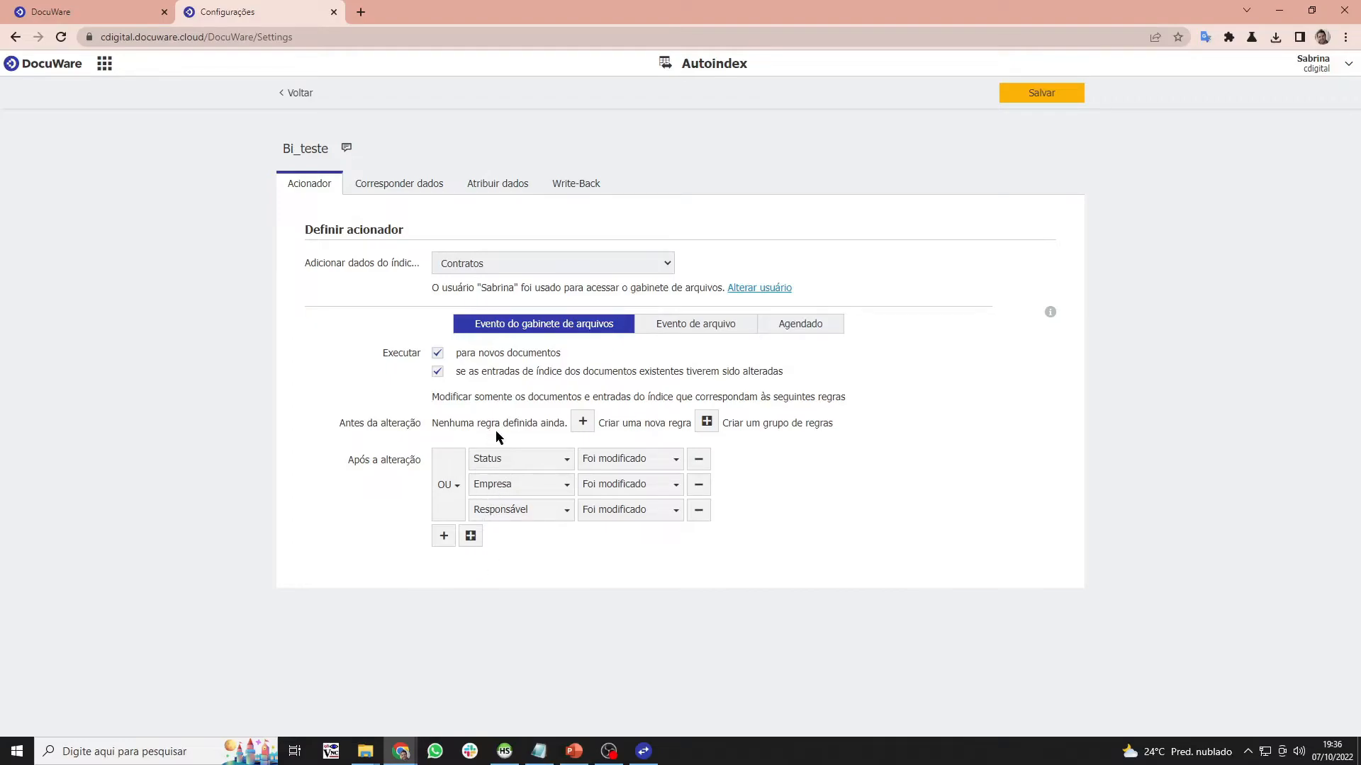
- Highlight the new and changed document trigger conditions, then show the PowerPoint architecture diagram
drag(802, 383, 560, 359)
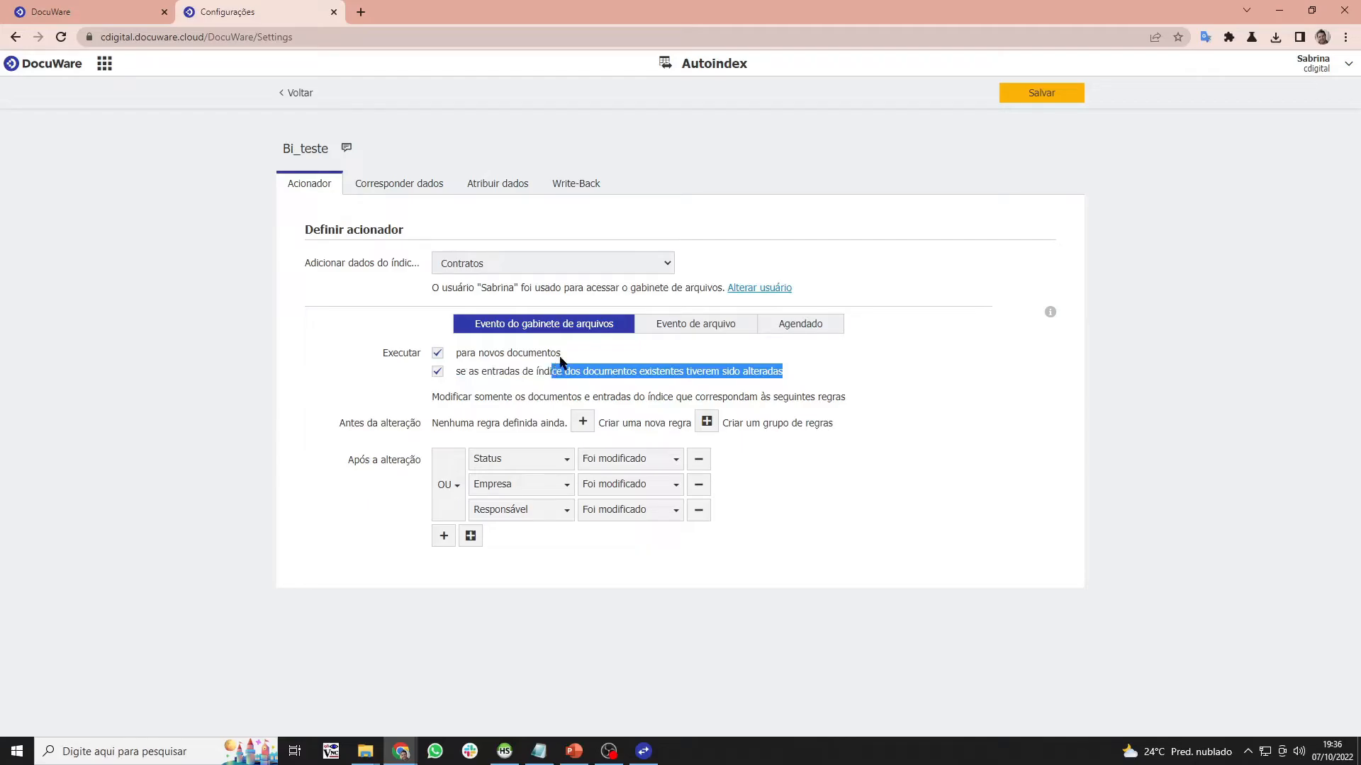
triple_click(546, 352)
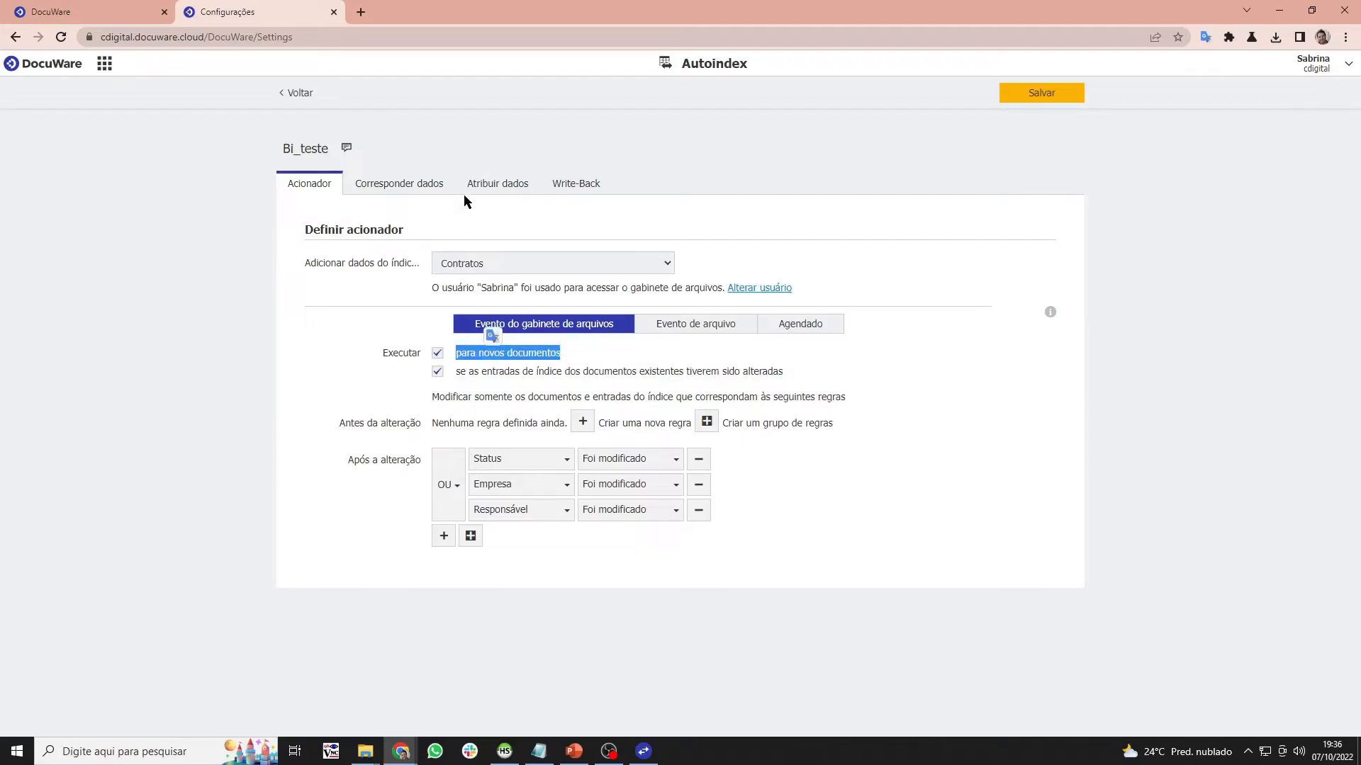
click(431, 189)
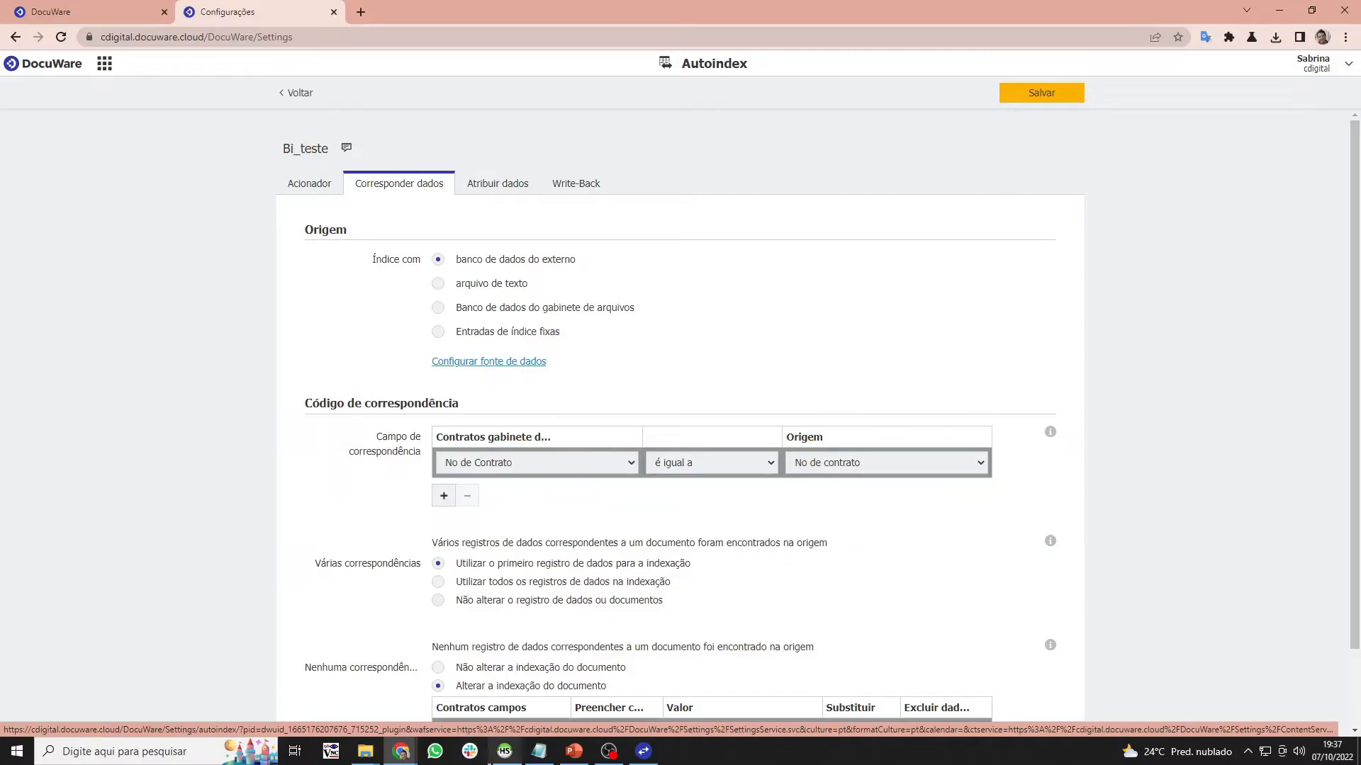
click(577, 734)
click(572, 746)
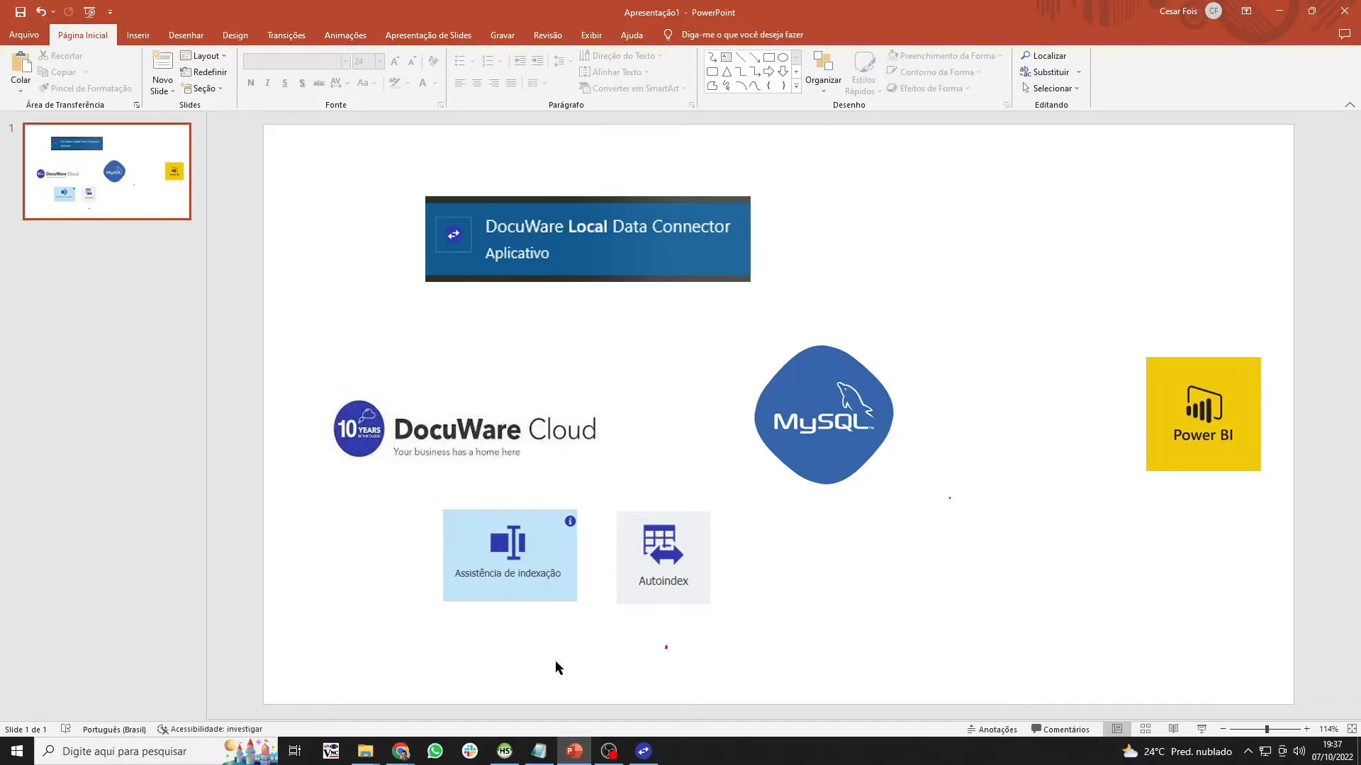
- Minimize the PowerPoint diagram to return to the Bi_teste data matching settings
click(1278, 10)
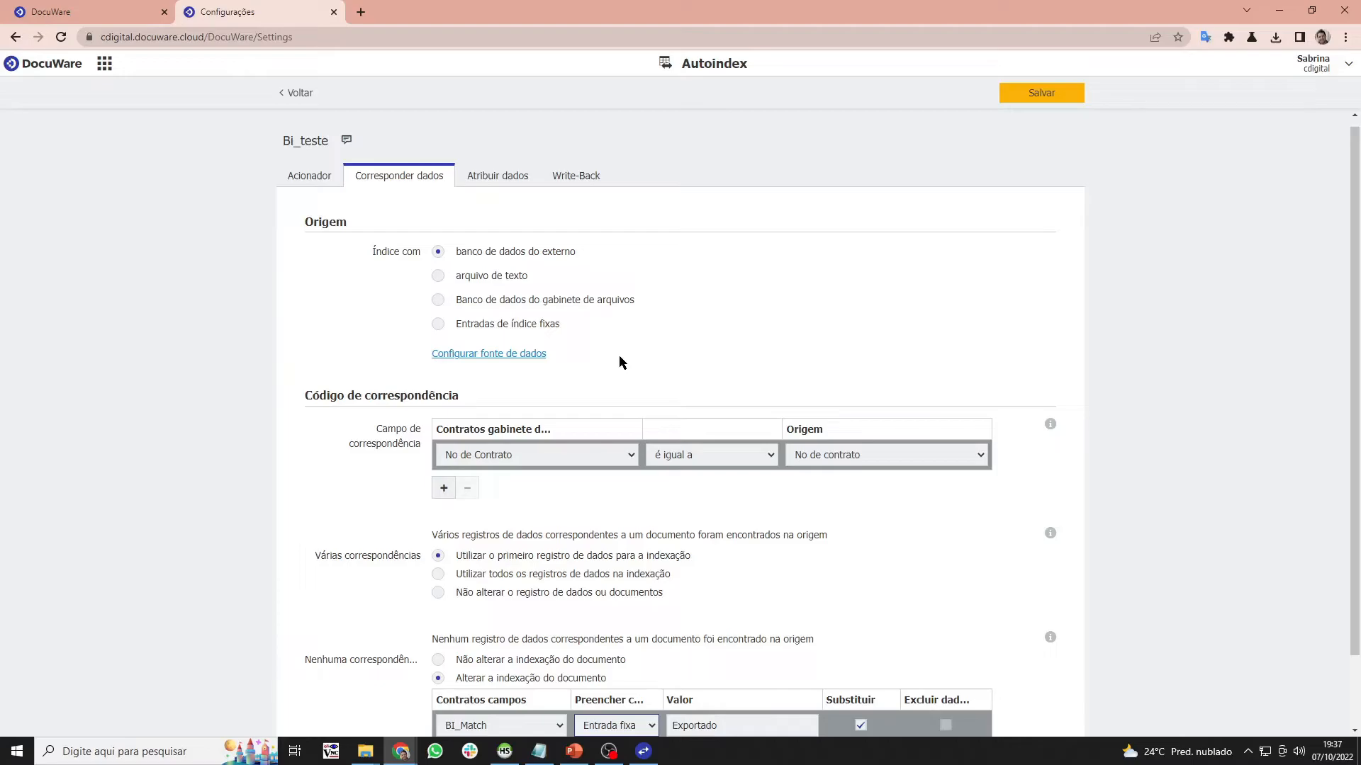
- Check the available match fields, keeping No de Contrato as the match field
scroll(624, 356, down, 2)
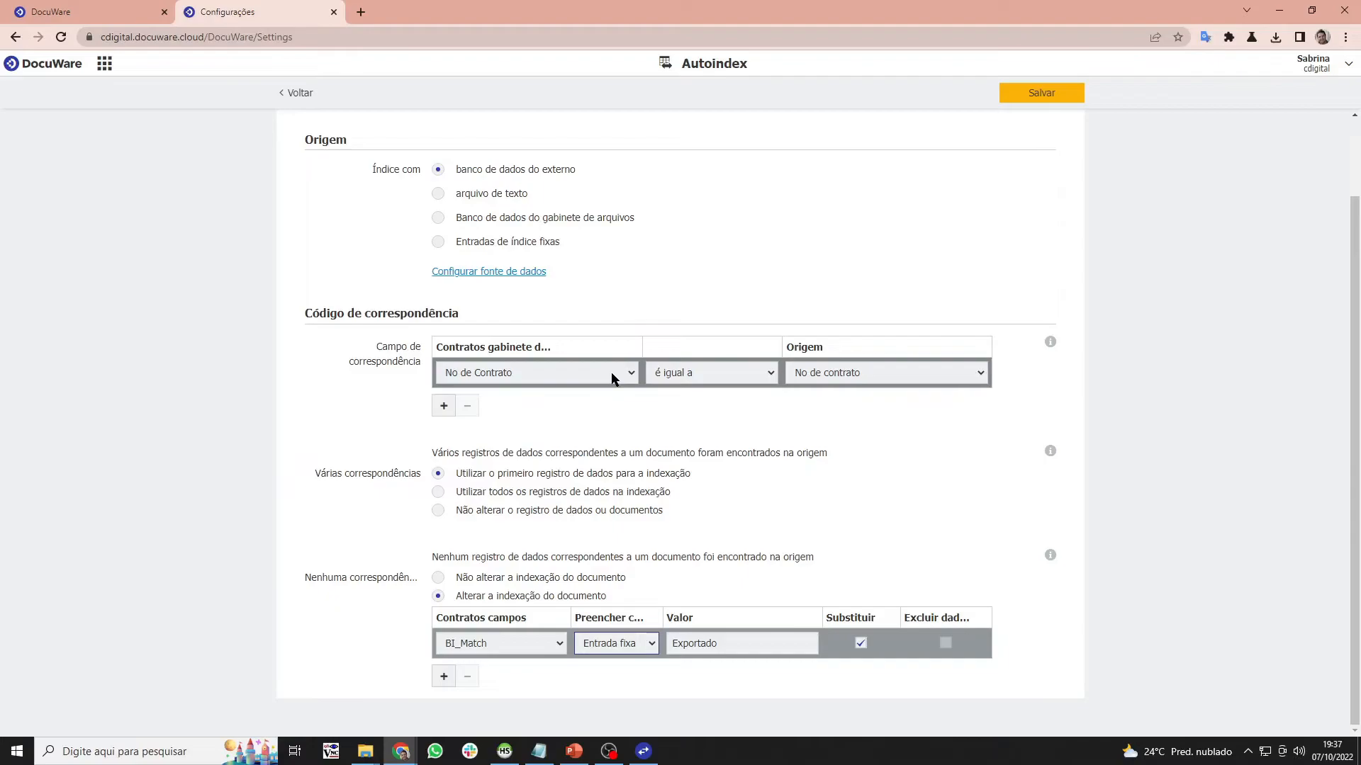
click(613, 376)
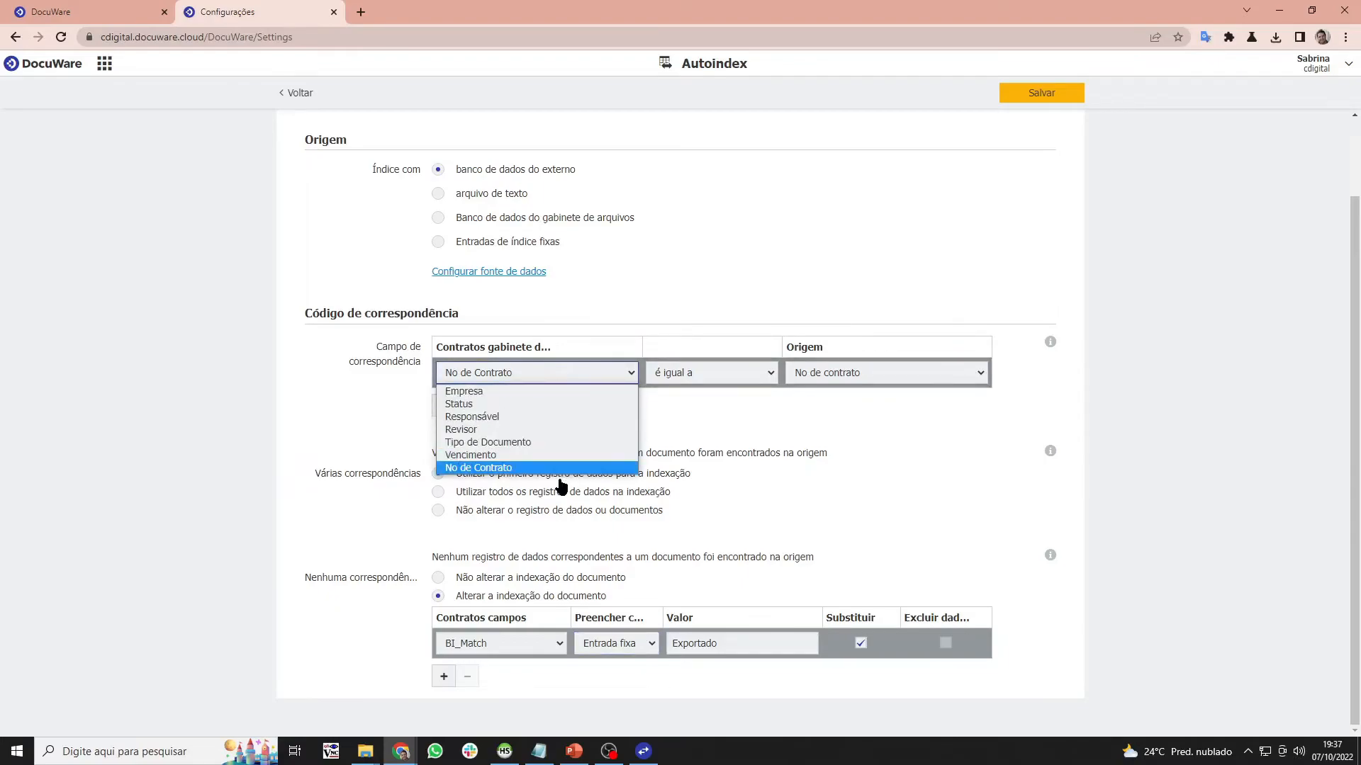
click(555, 367)
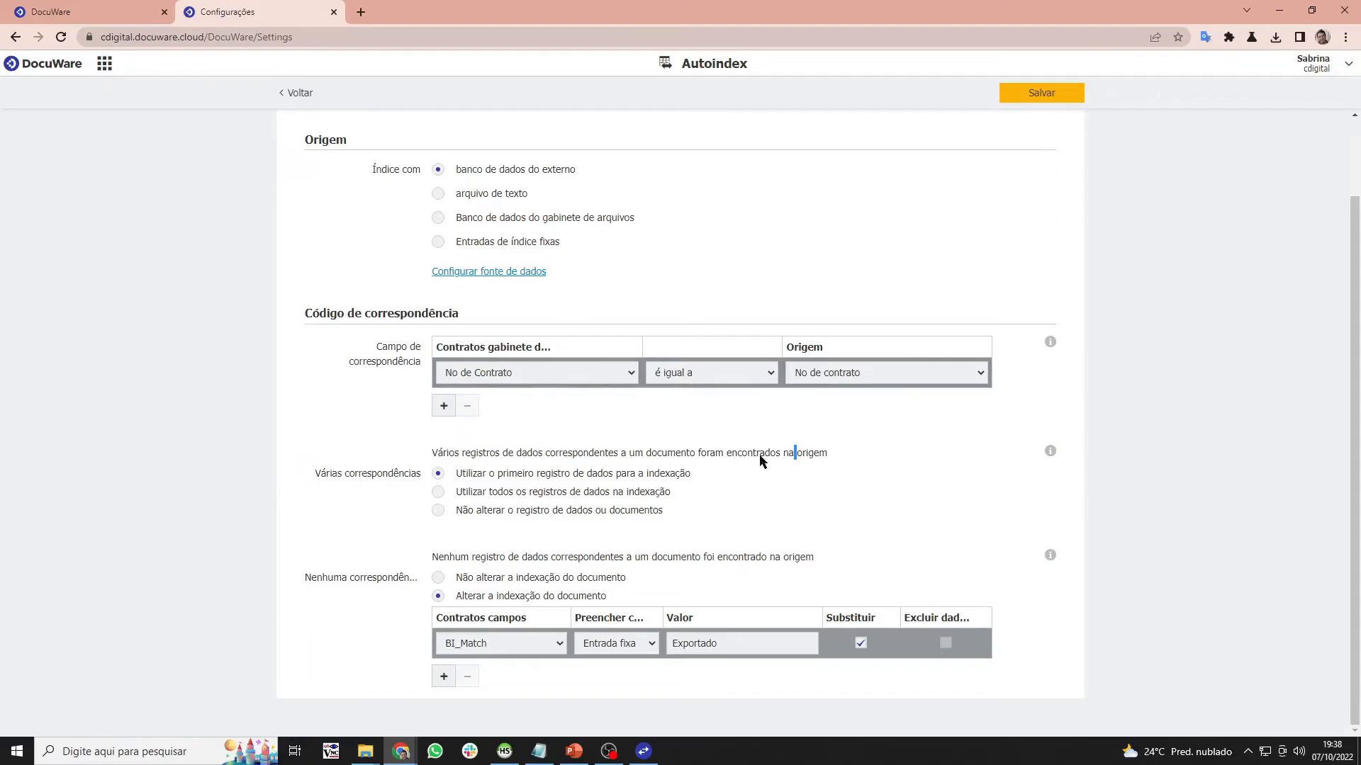
- Browse the Atribuir dados and Write-Back tabs, then exit Bi_teste choosing Não salvar
scroll(744, 451, up, 3)
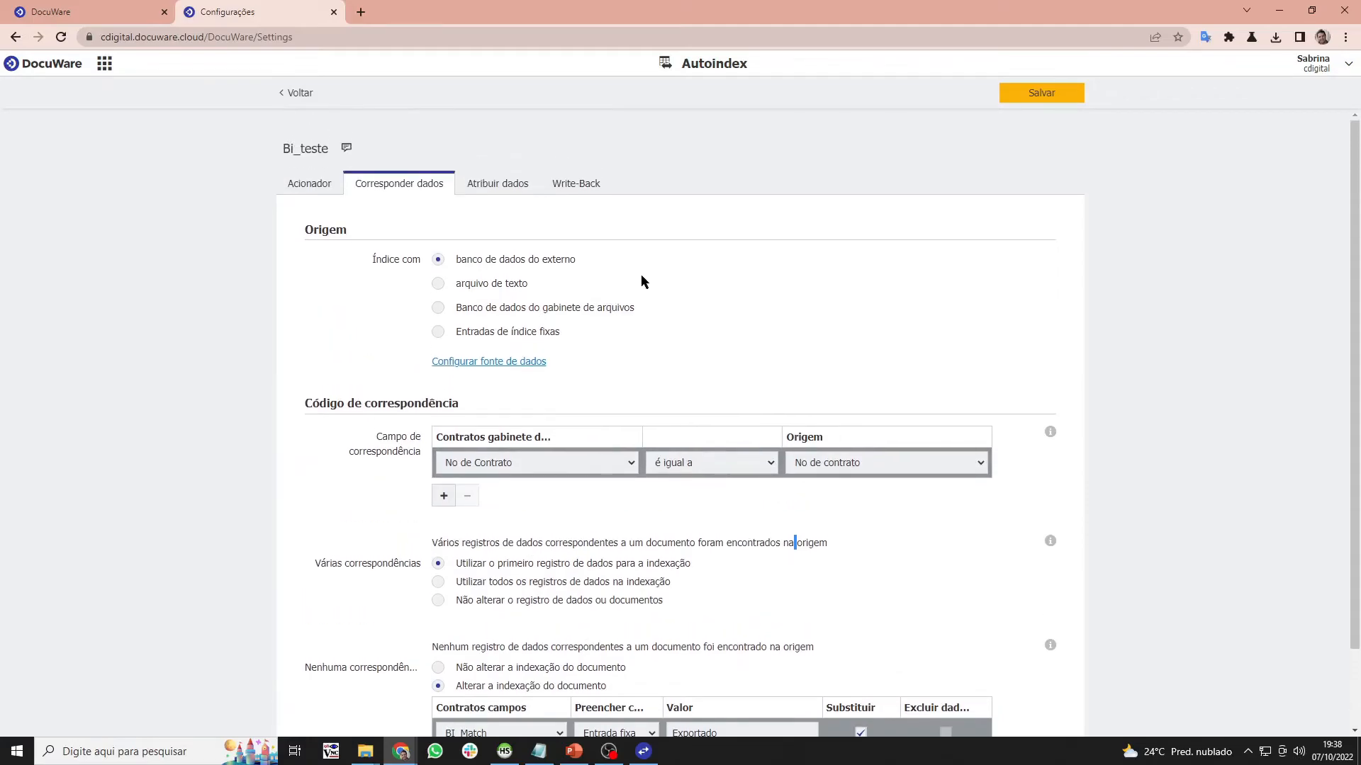
click(515, 185)
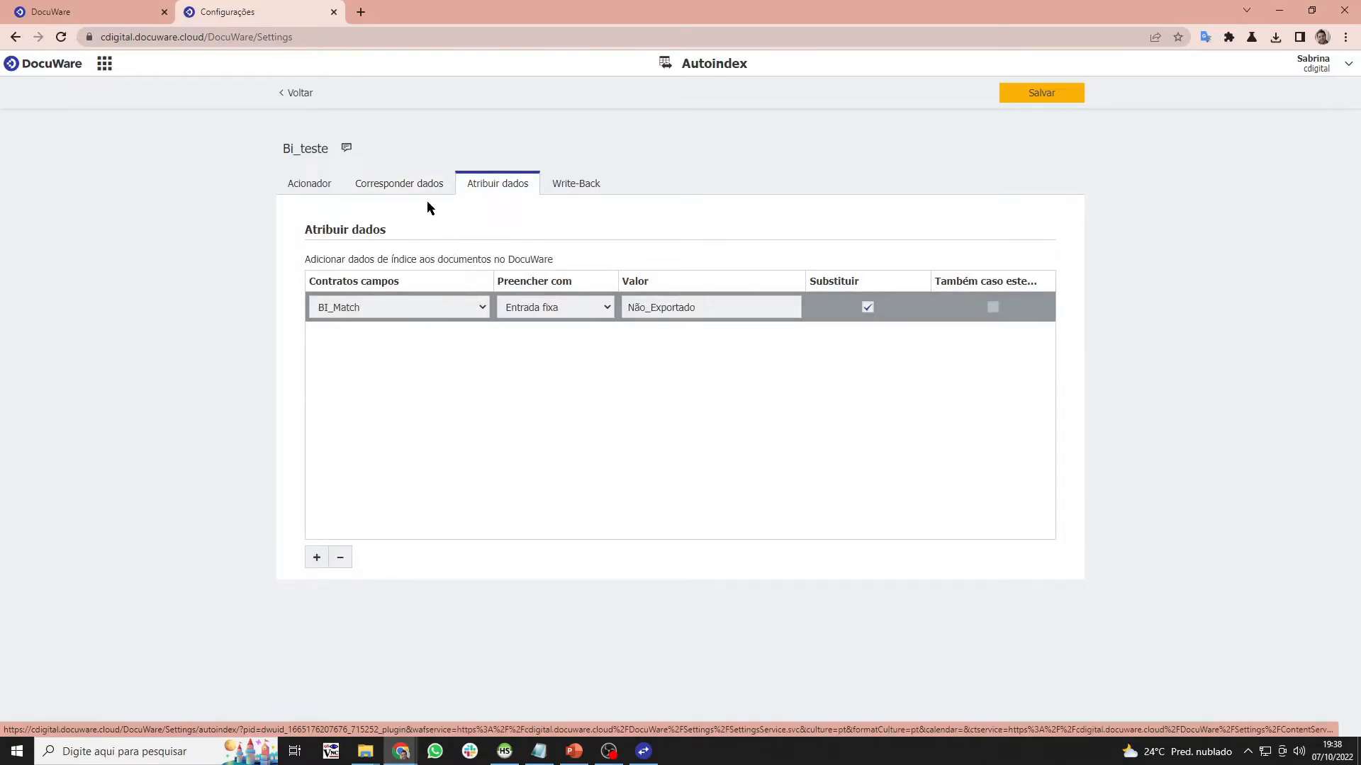
click(419, 183)
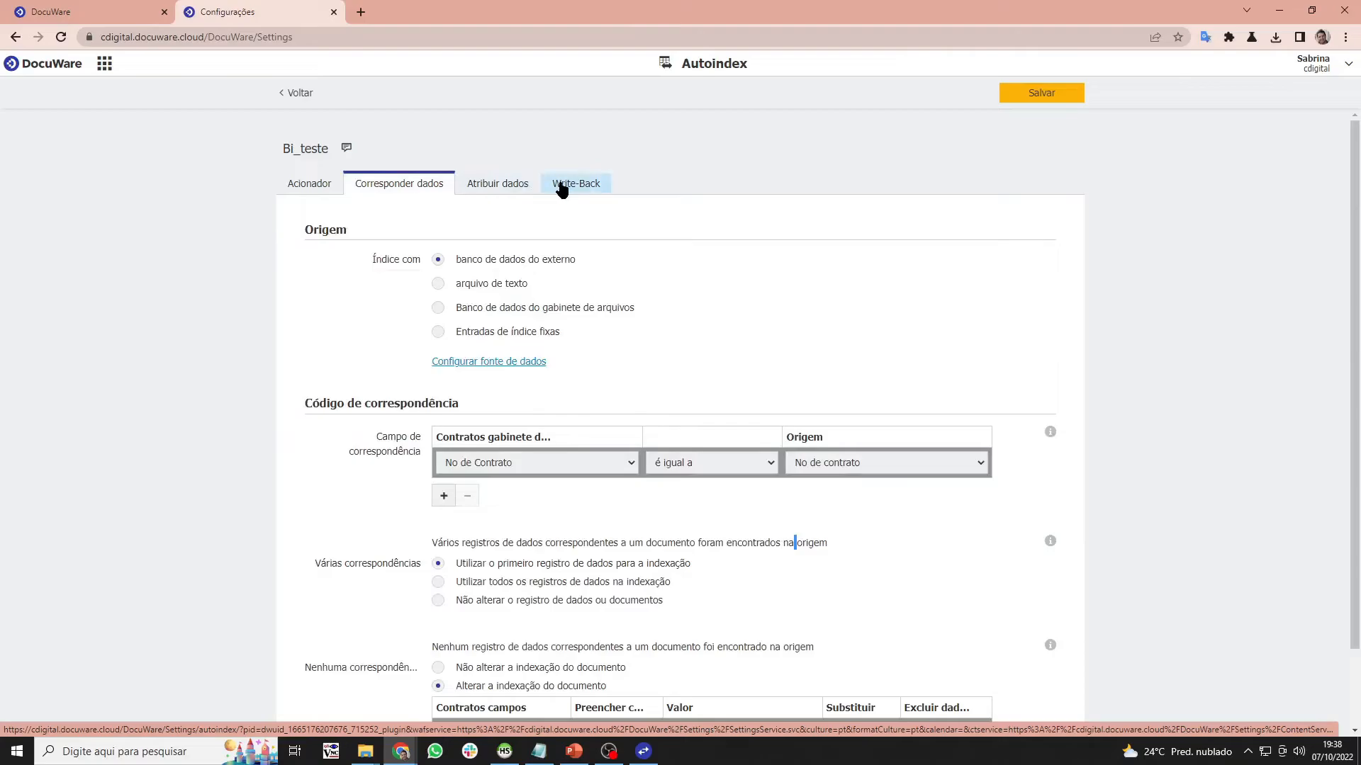
click(561, 186)
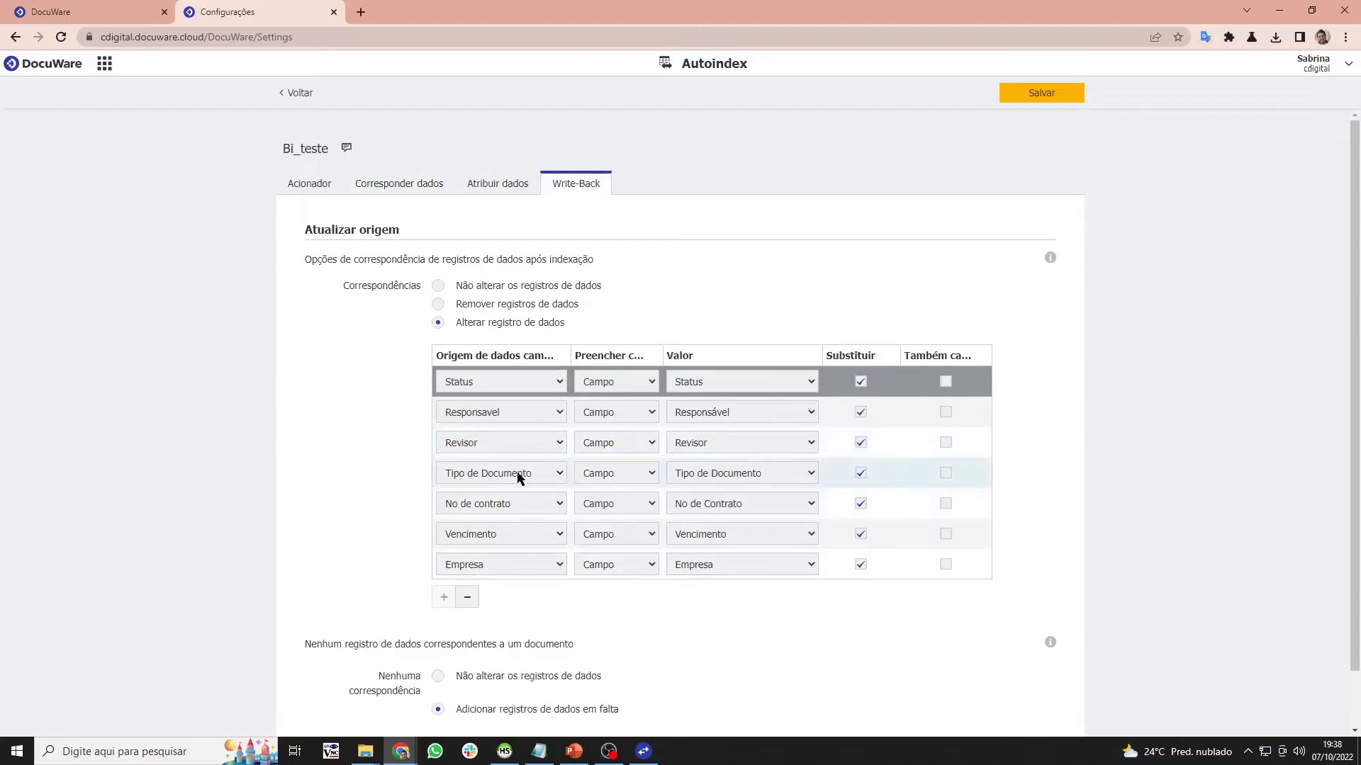
click(296, 93)
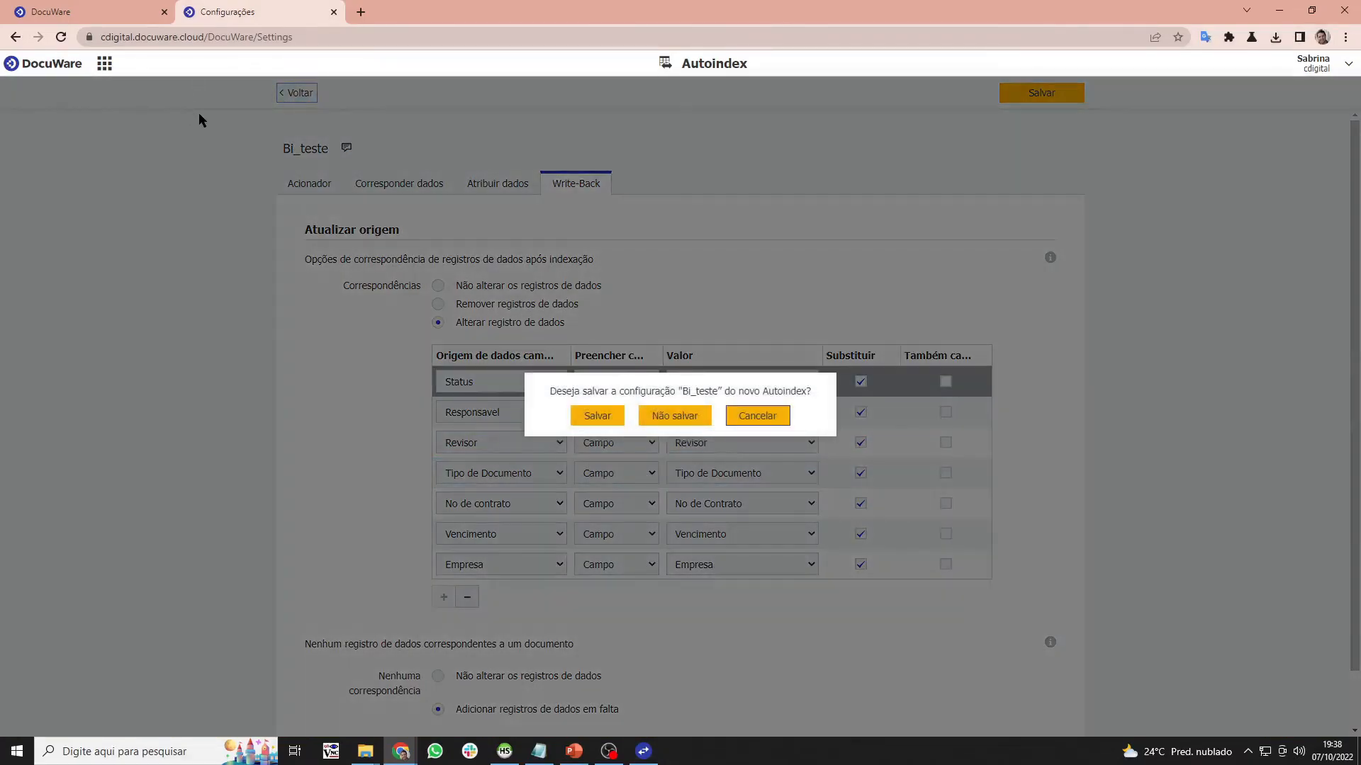
click(686, 416)
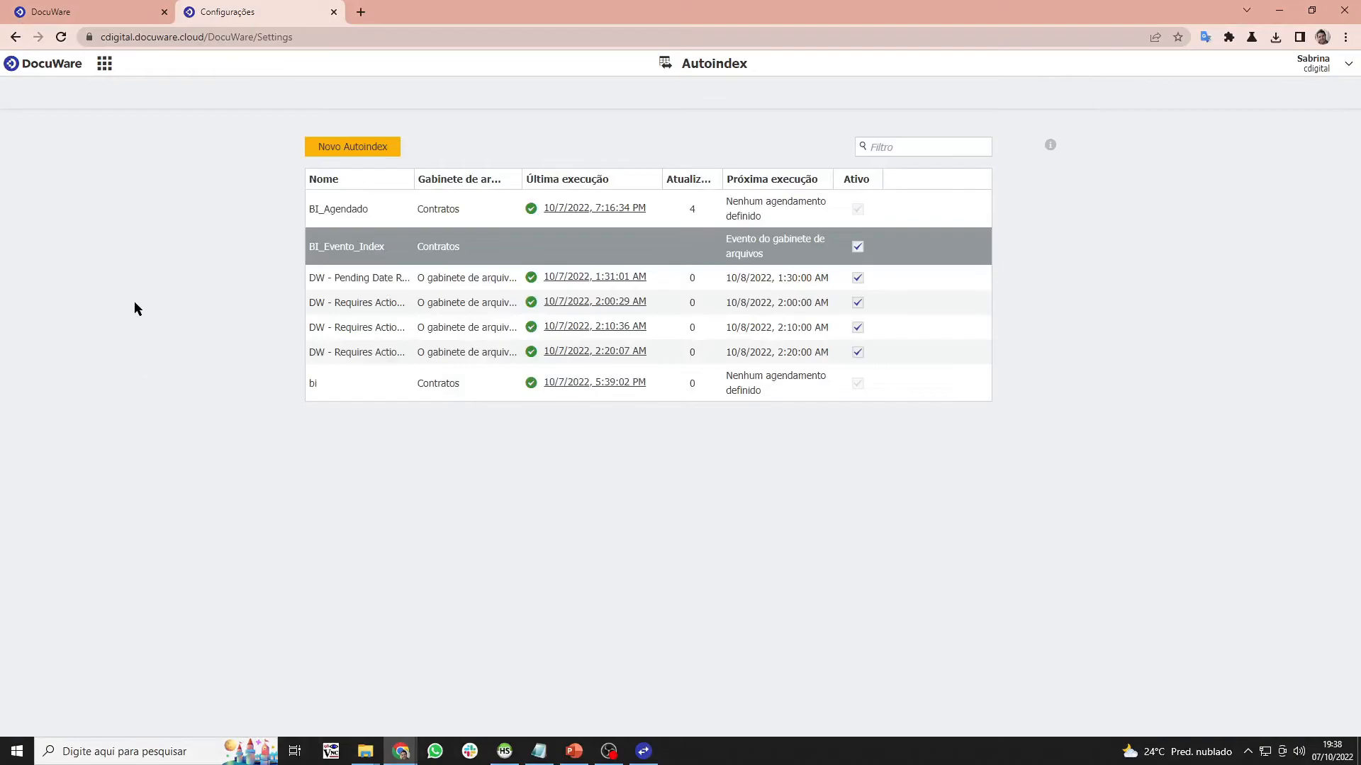
- Delete the bi_teste table from the bi database in HeidiSQL
click(505, 751)
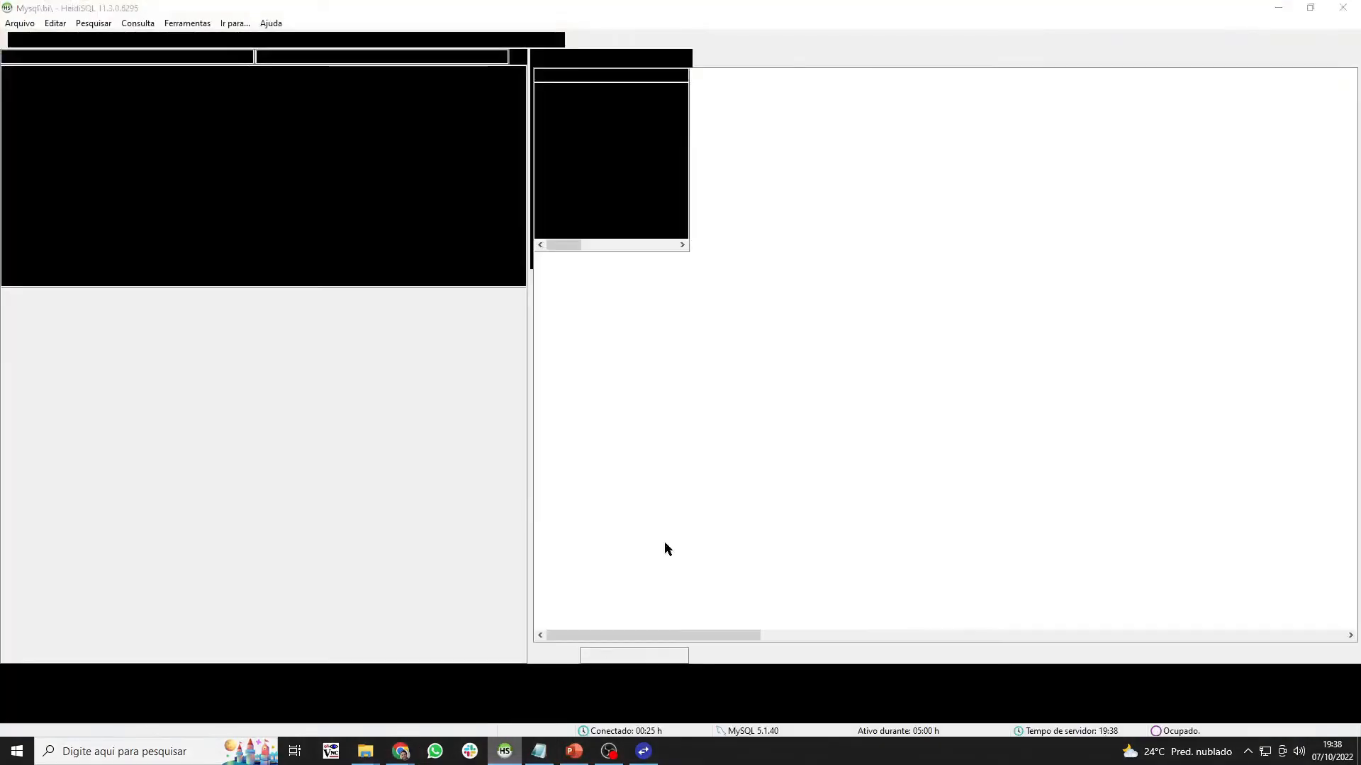
click(351, 143)
click(69, 130)
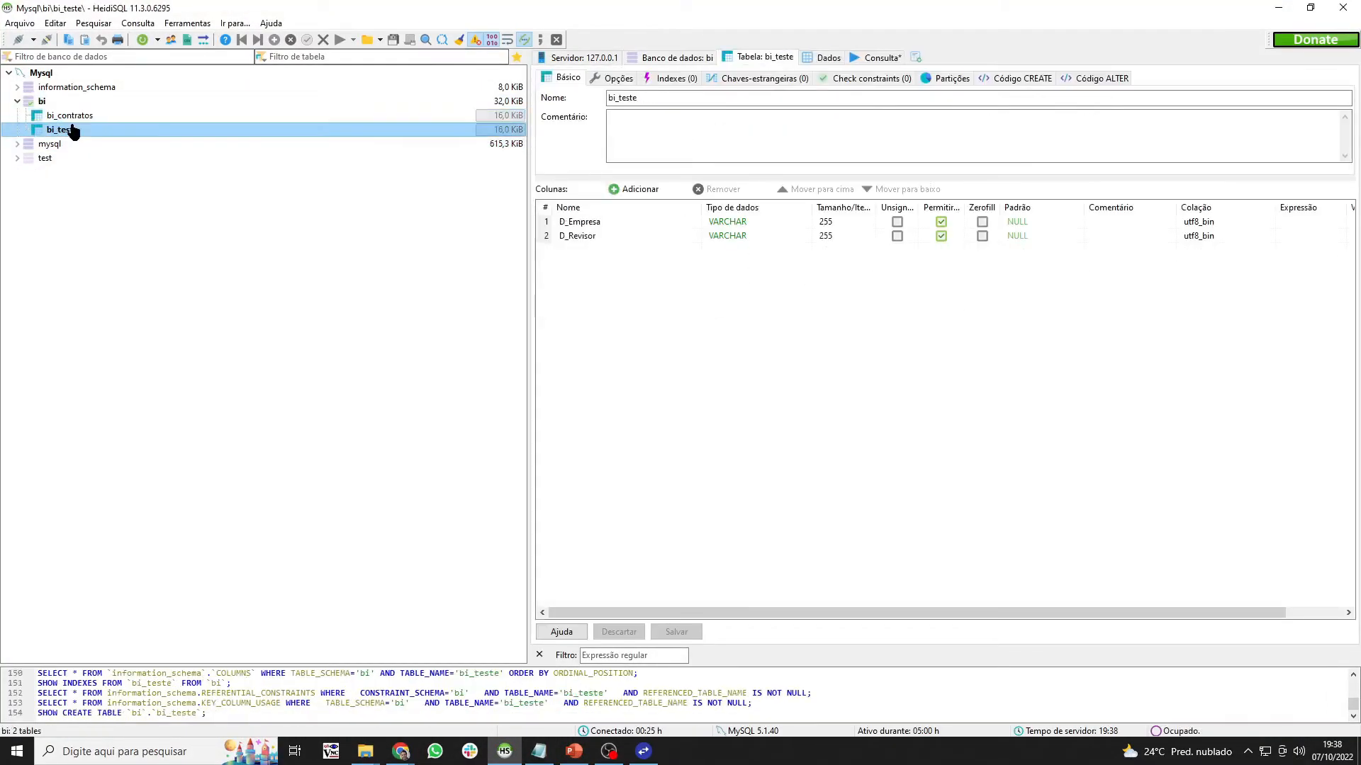
right_click(73, 136)
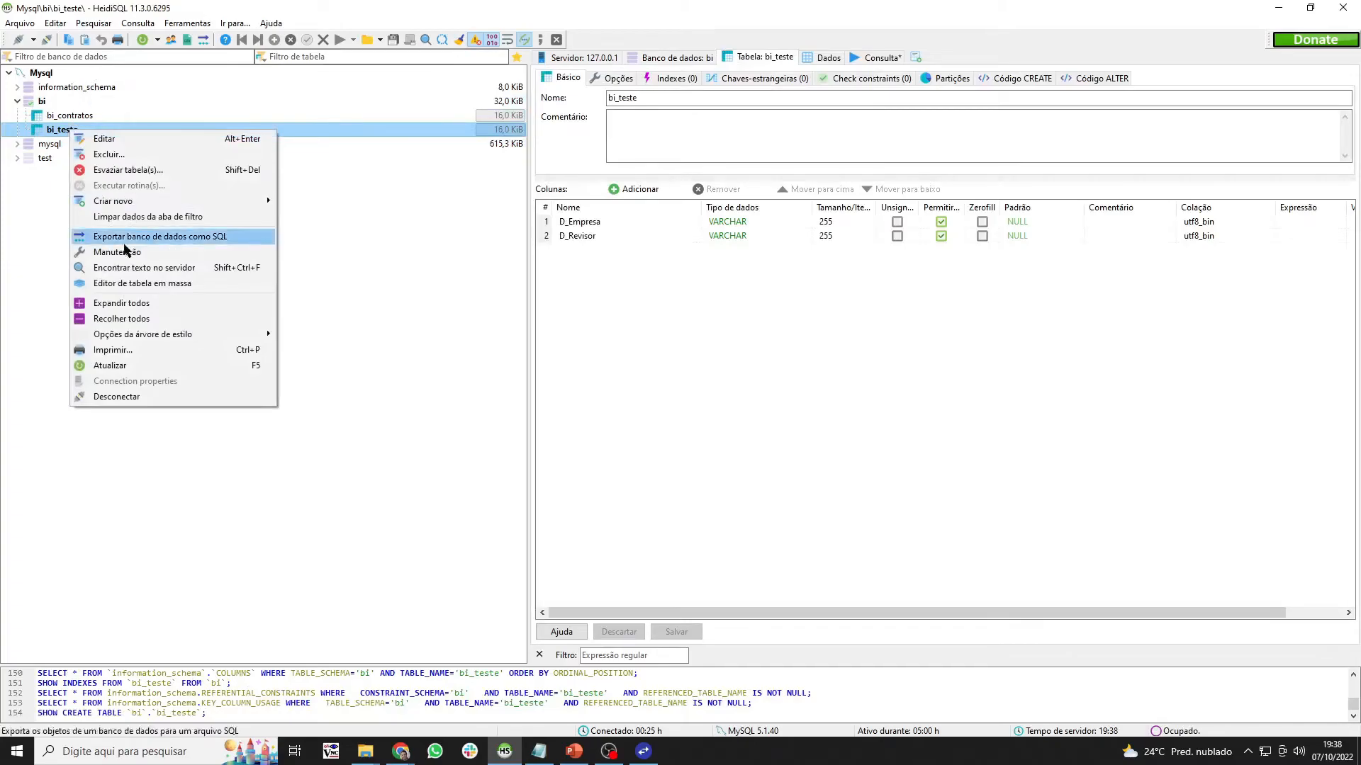
click(160, 160)
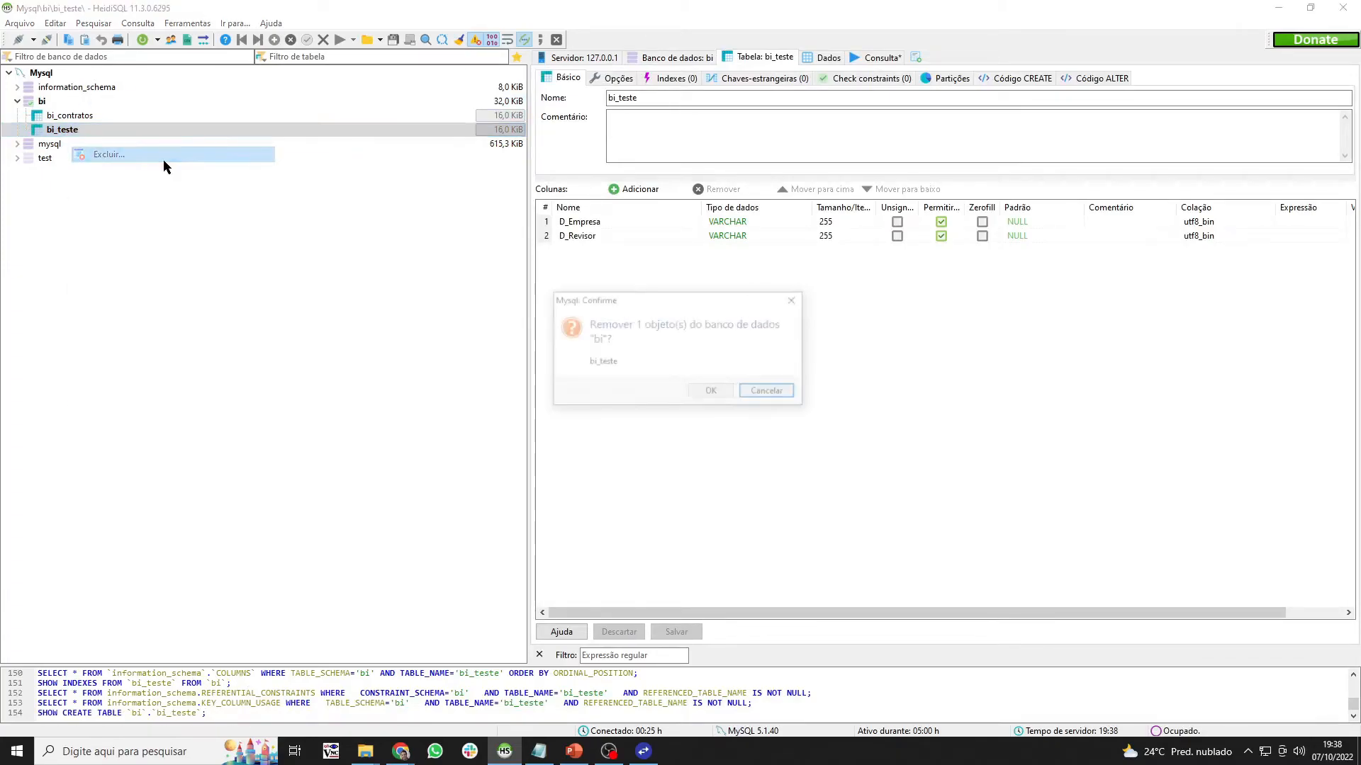
click(712, 393)
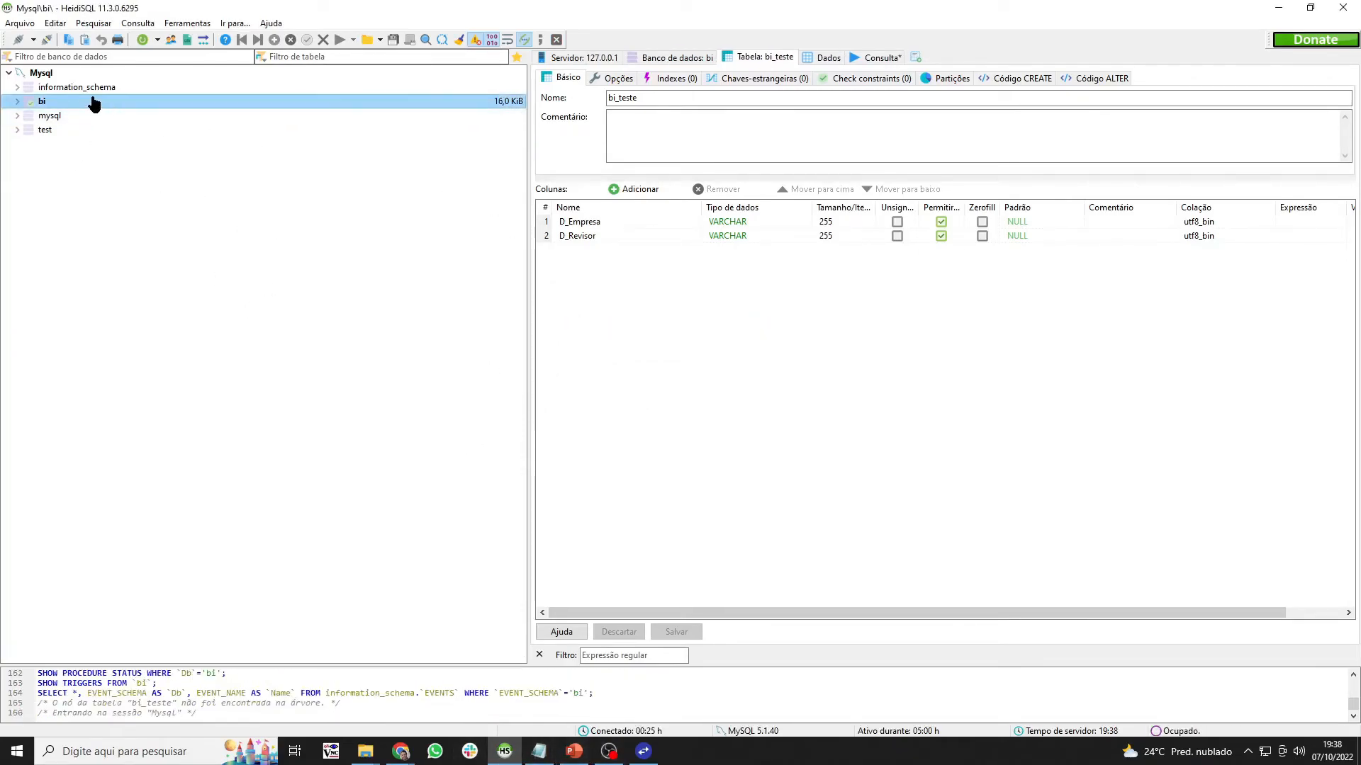
- Empty the bi_contratos table to 0 records and refresh the database tree
click(17, 100)
click(45, 116)
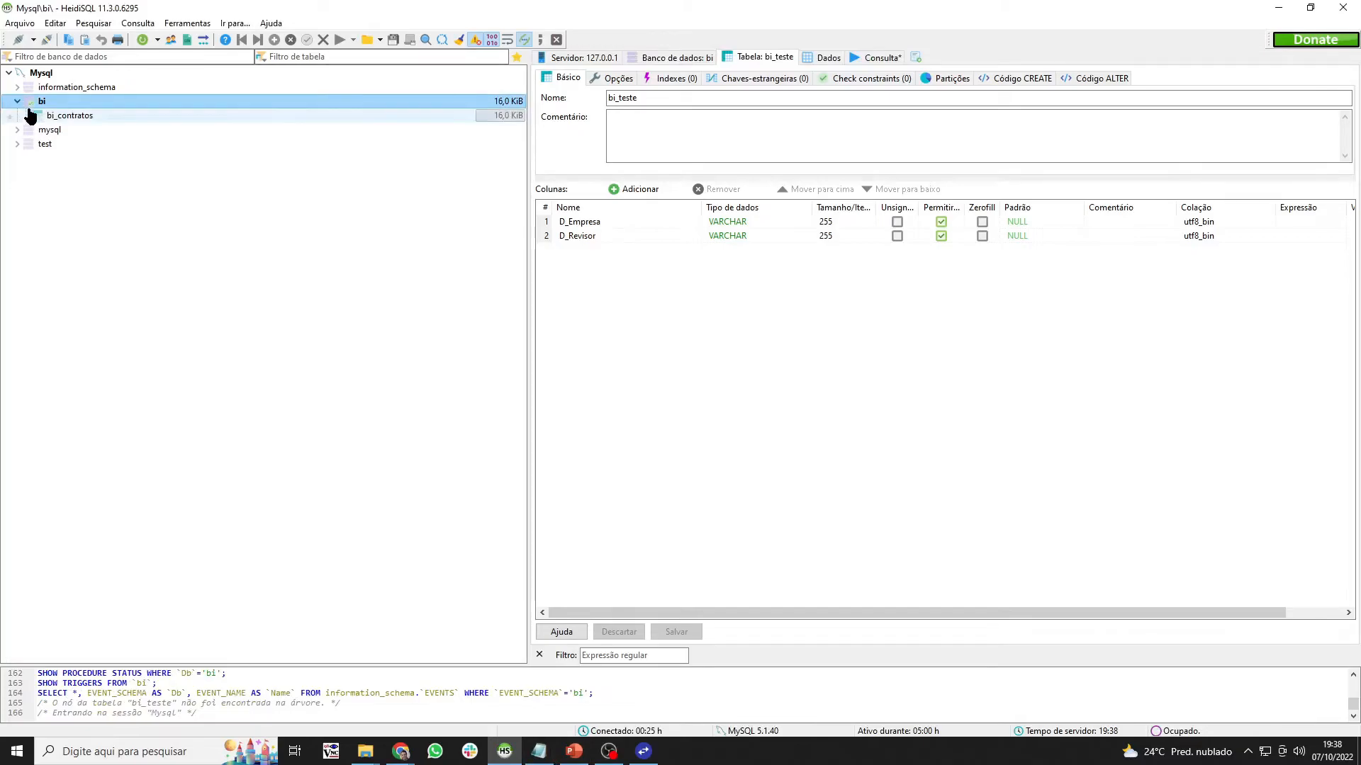
click(838, 55)
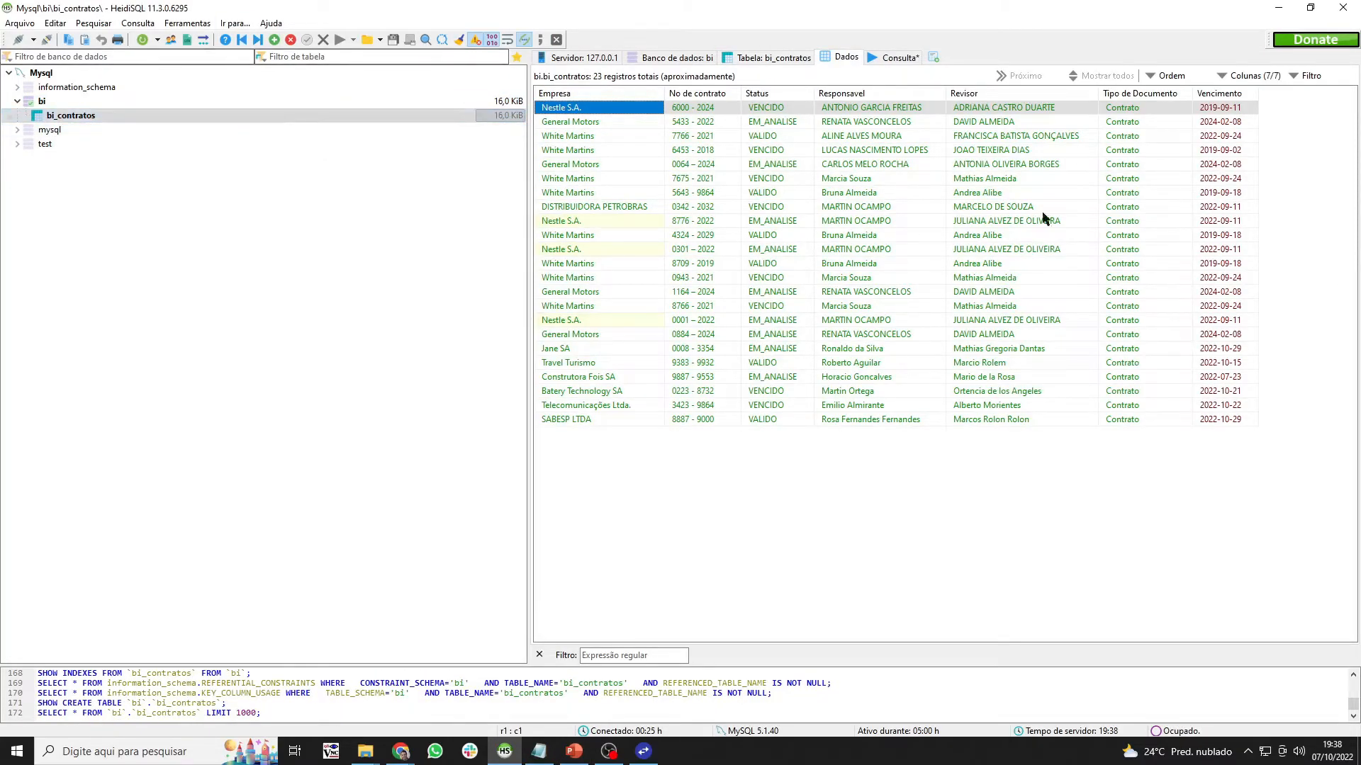
right_click(227, 116)
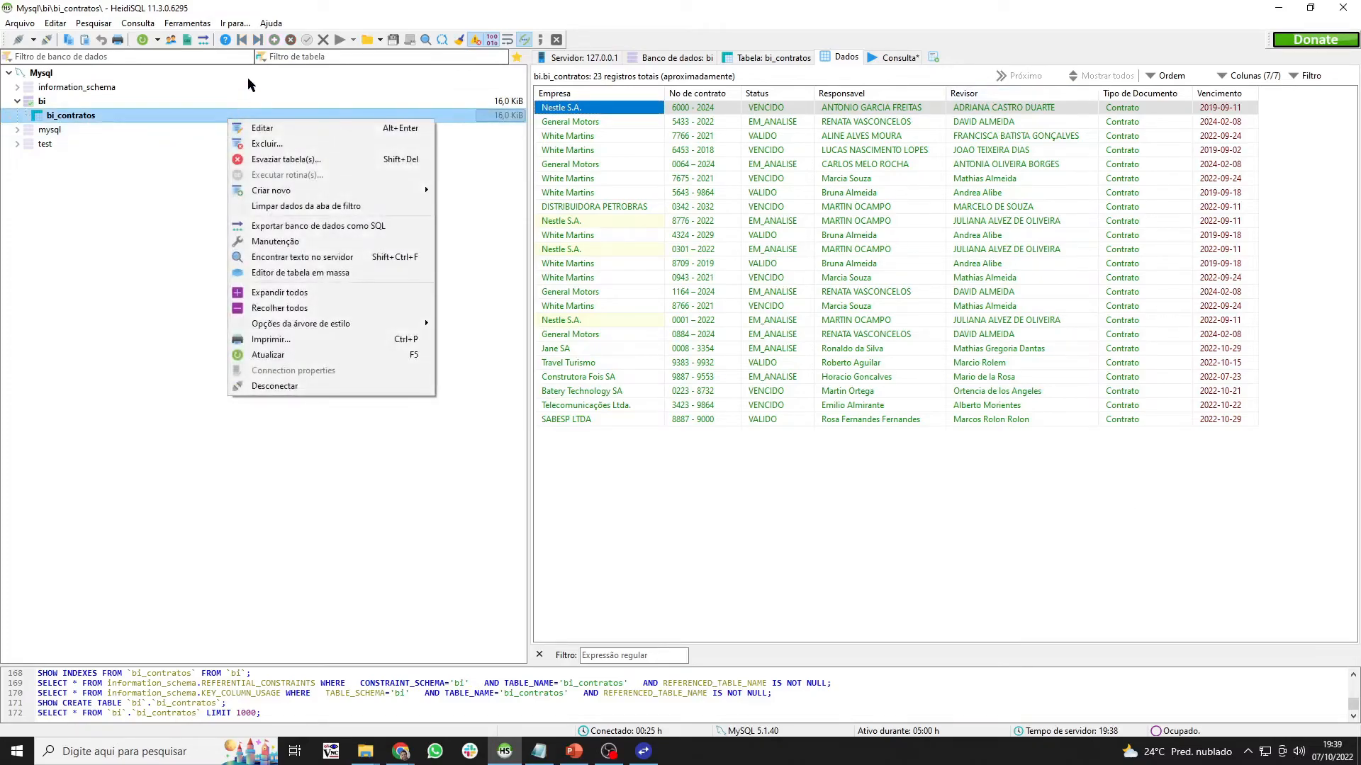
click(289, 160)
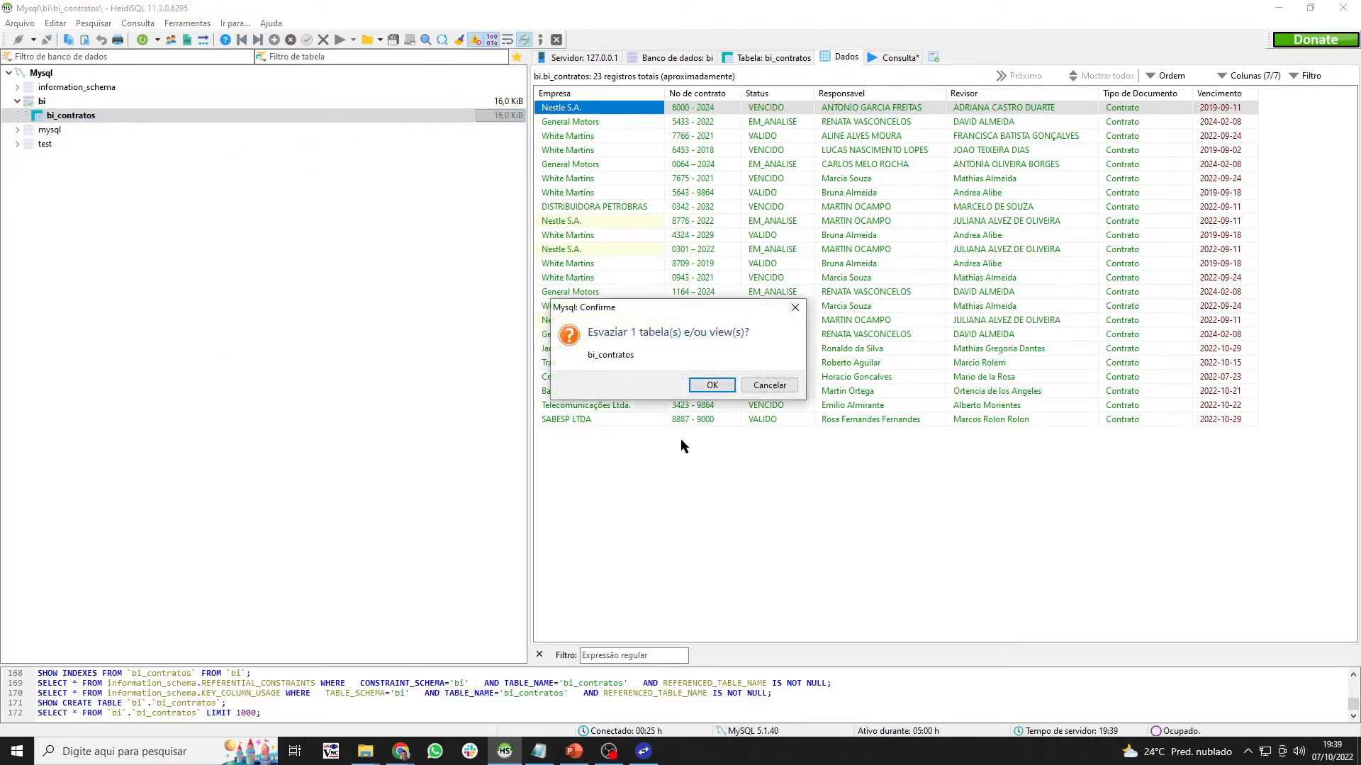
click(709, 386)
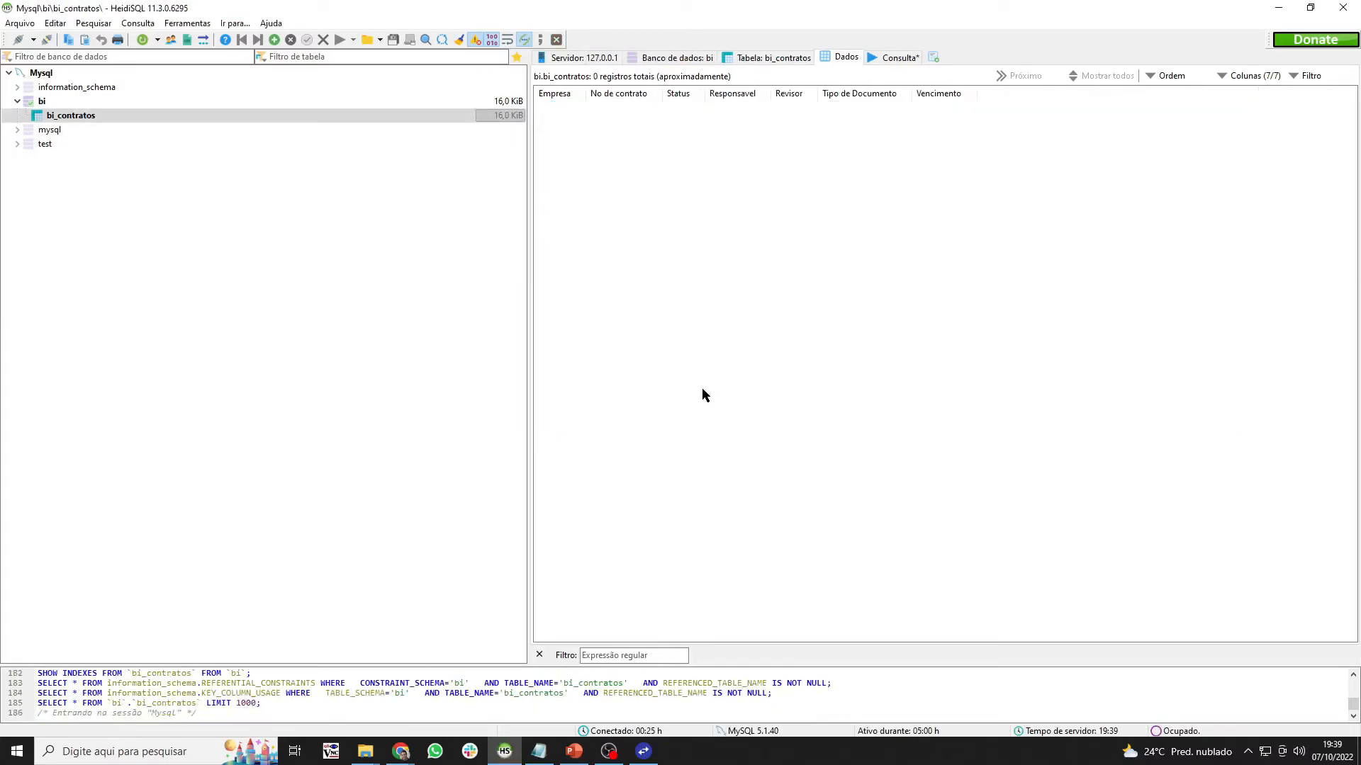
right_click(164, 116)
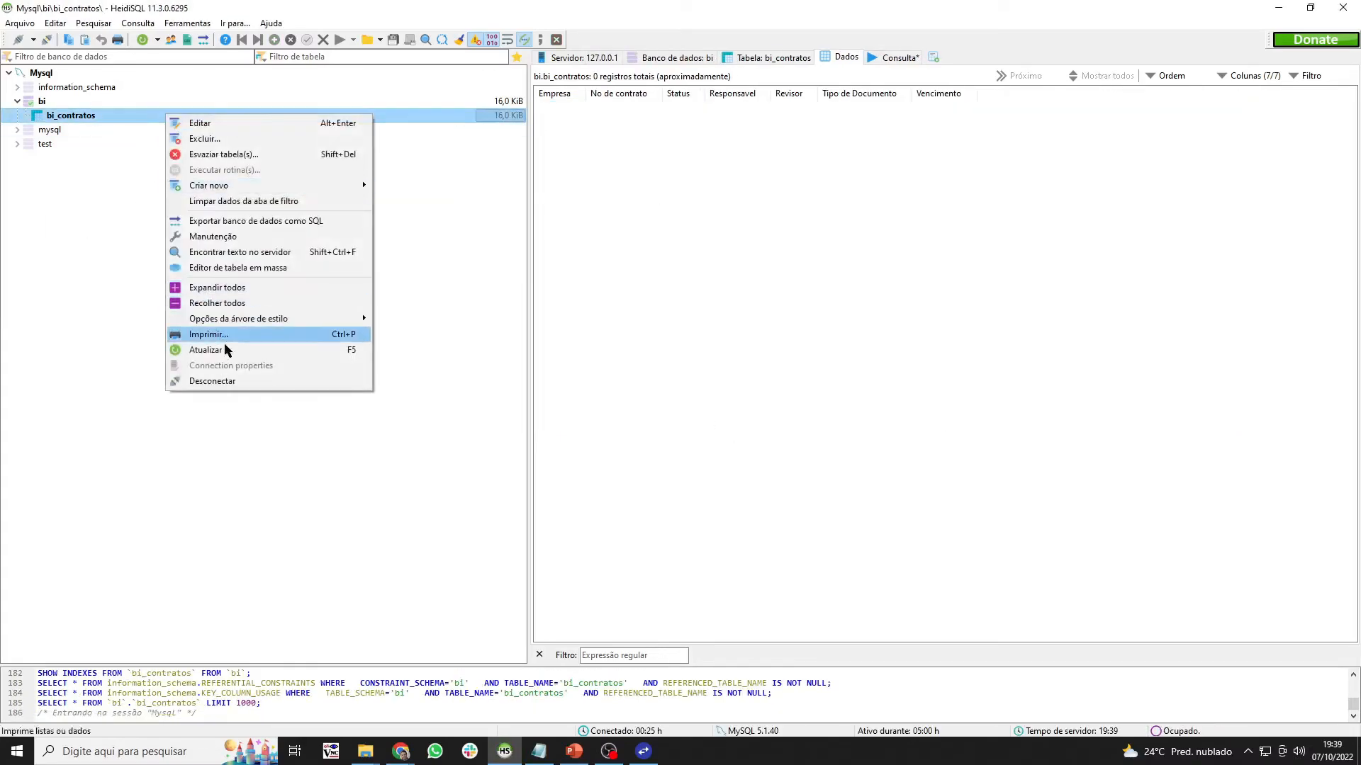
click(232, 355)
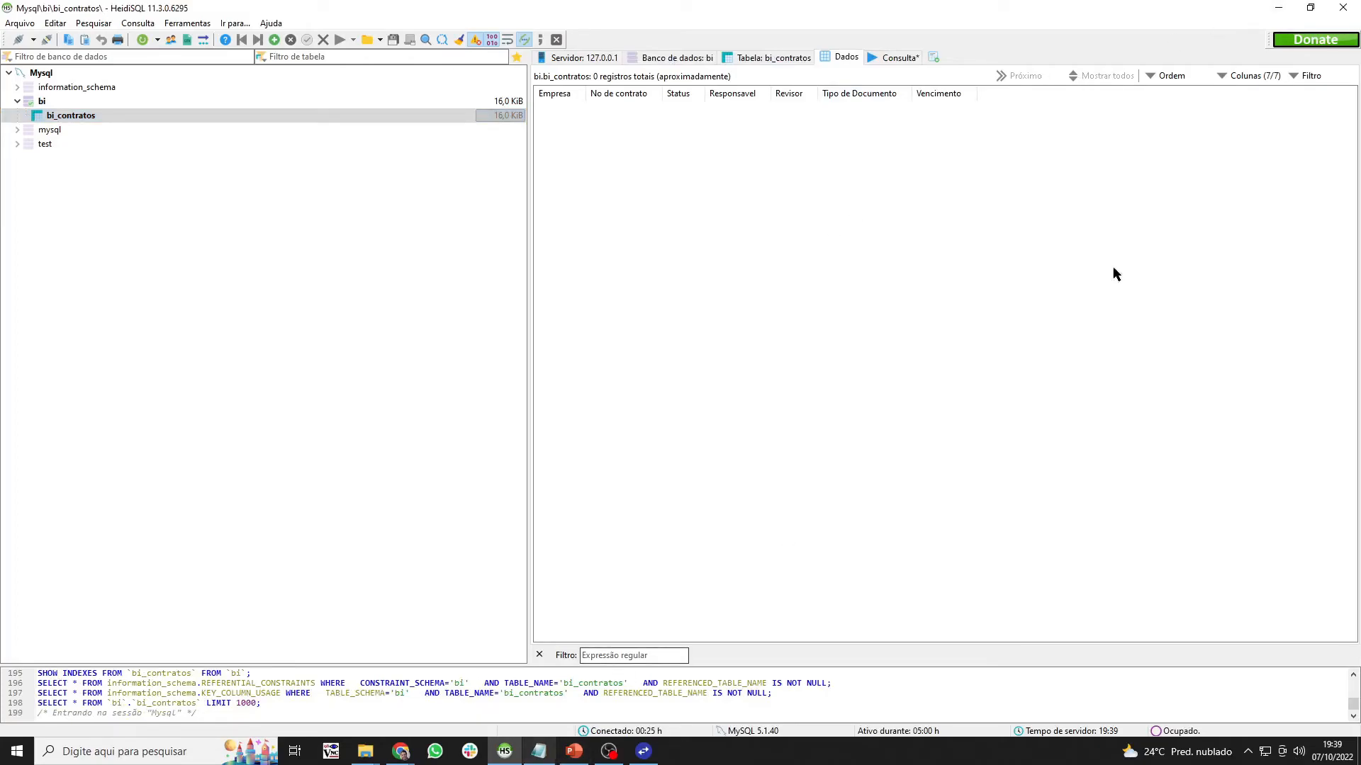
click(1278, 7)
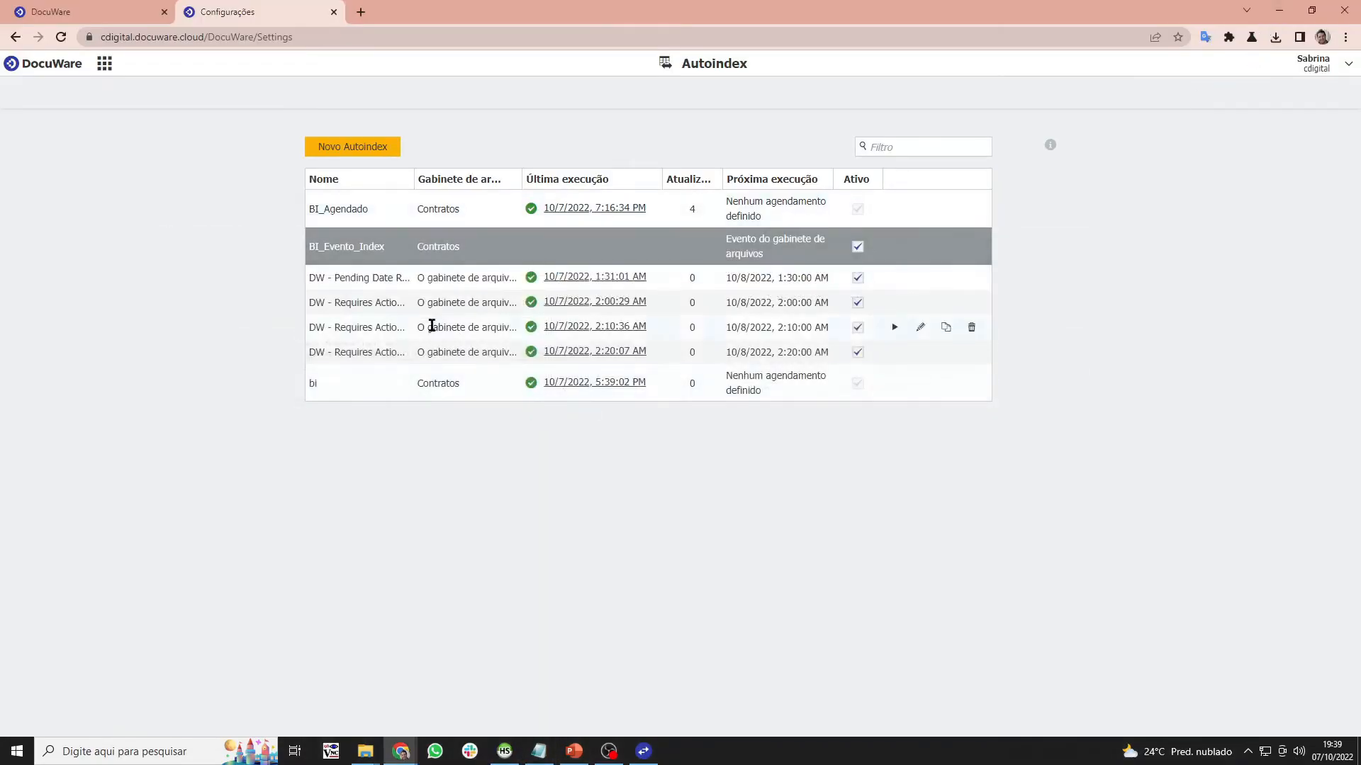
- Run the BI_Agendado Autoindex job immediately and proceed with processing the documents
click(89, 9)
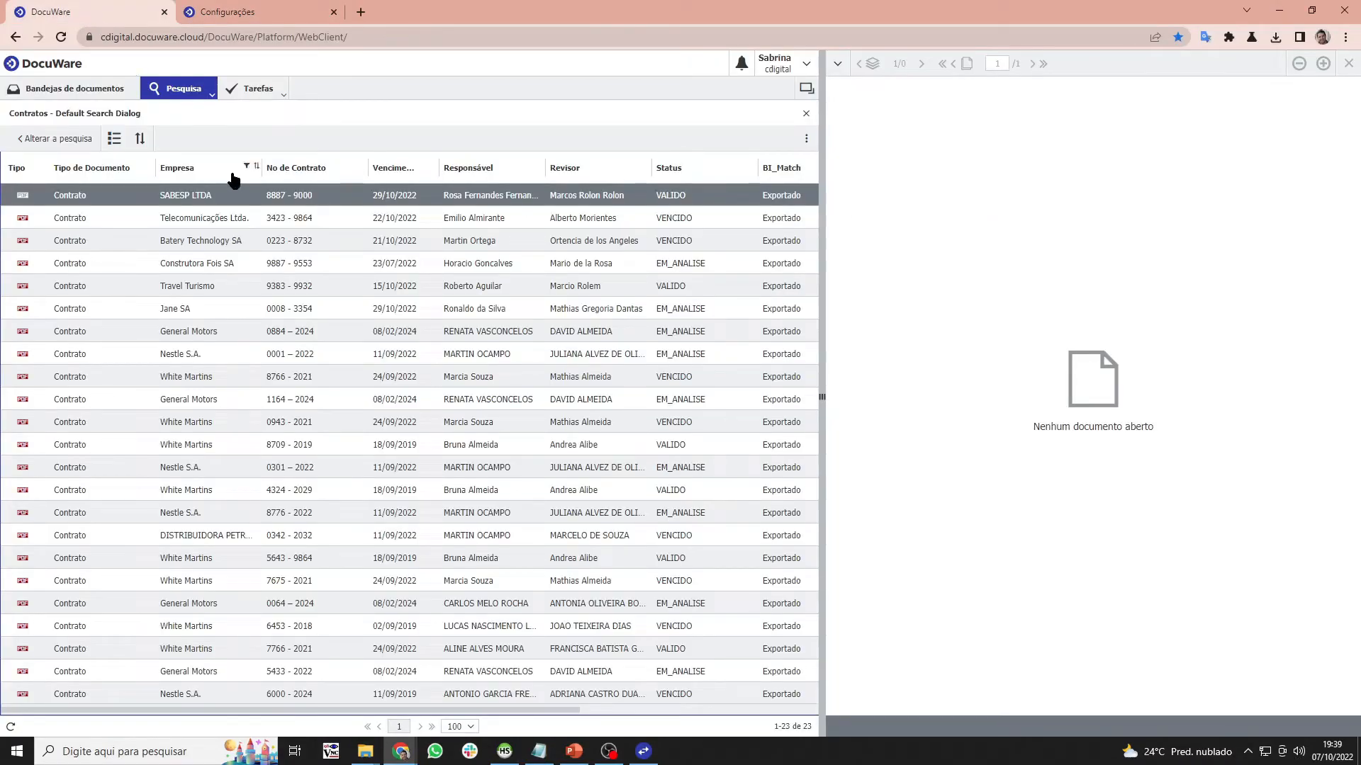
click(277, 12)
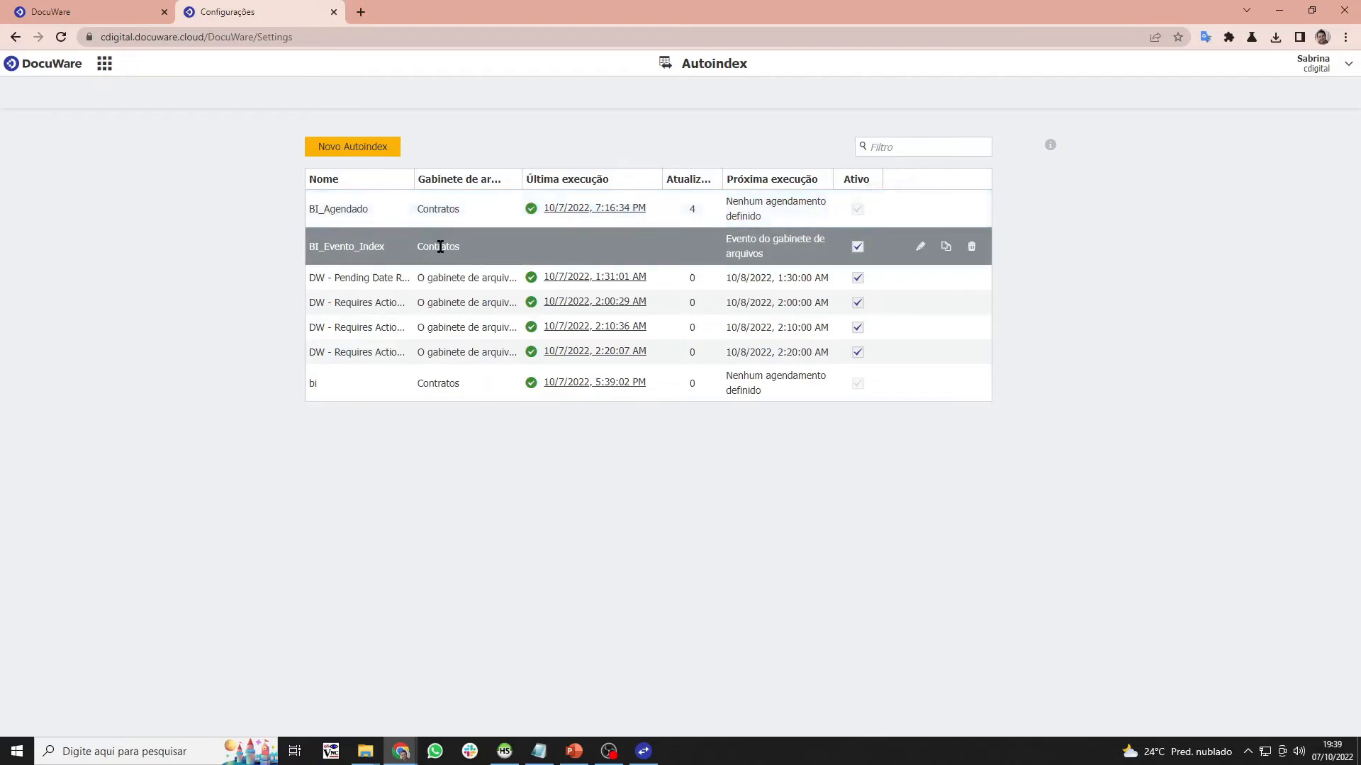
drag(397, 252, 324, 249)
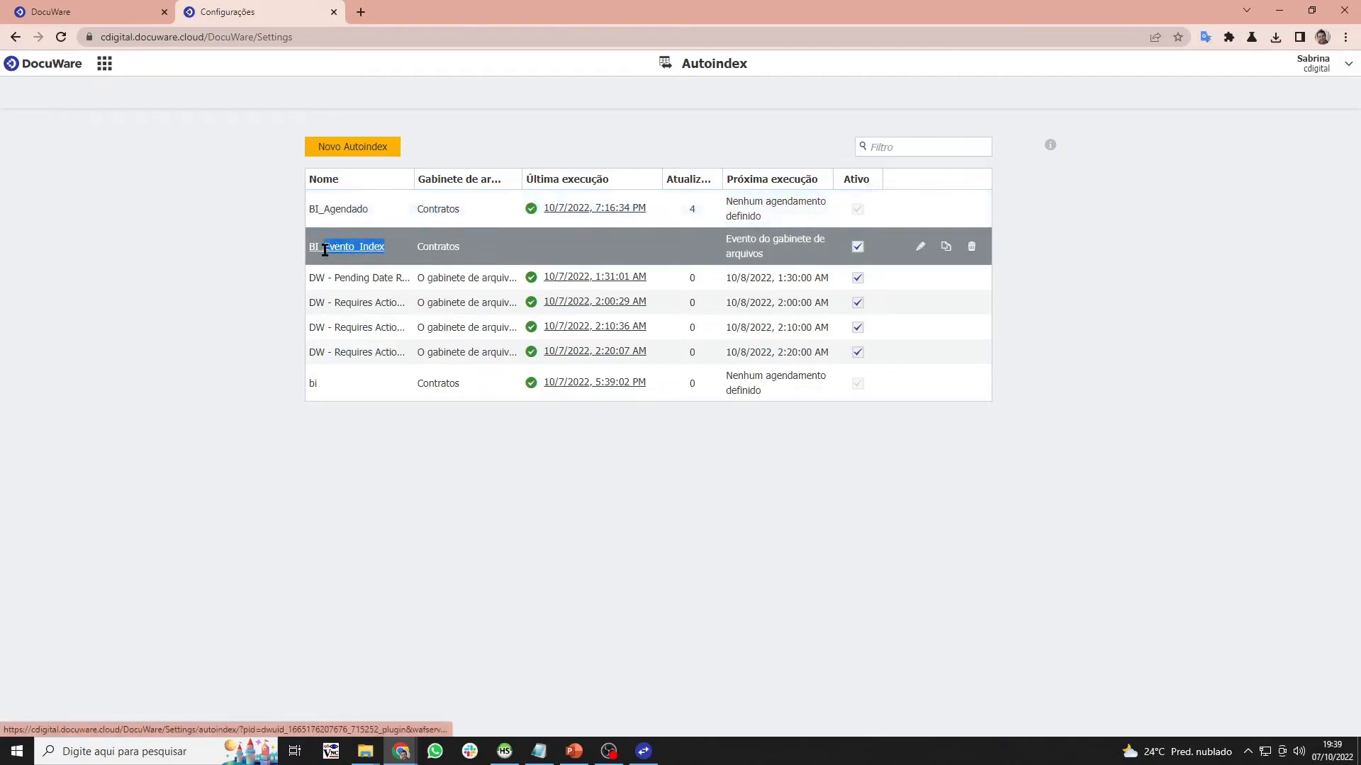
click(893, 208)
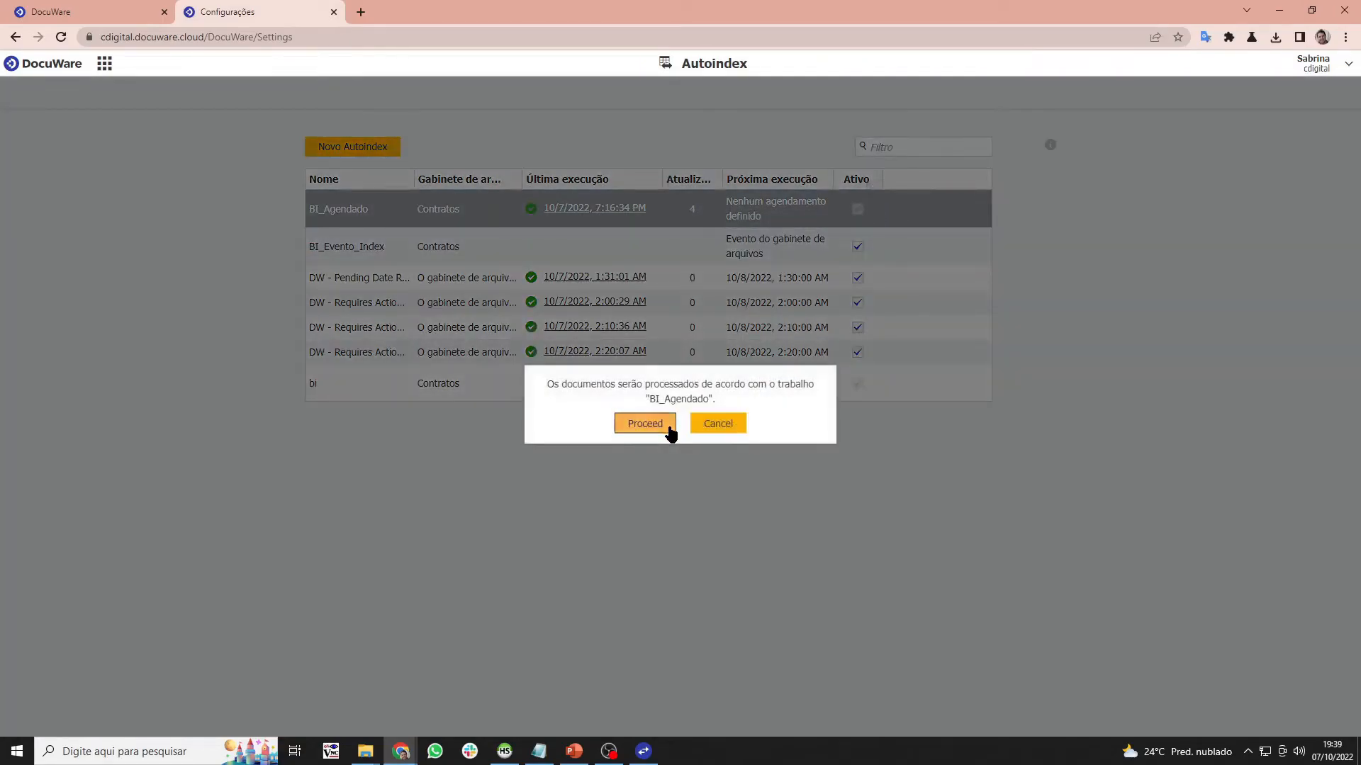
click(670, 431)
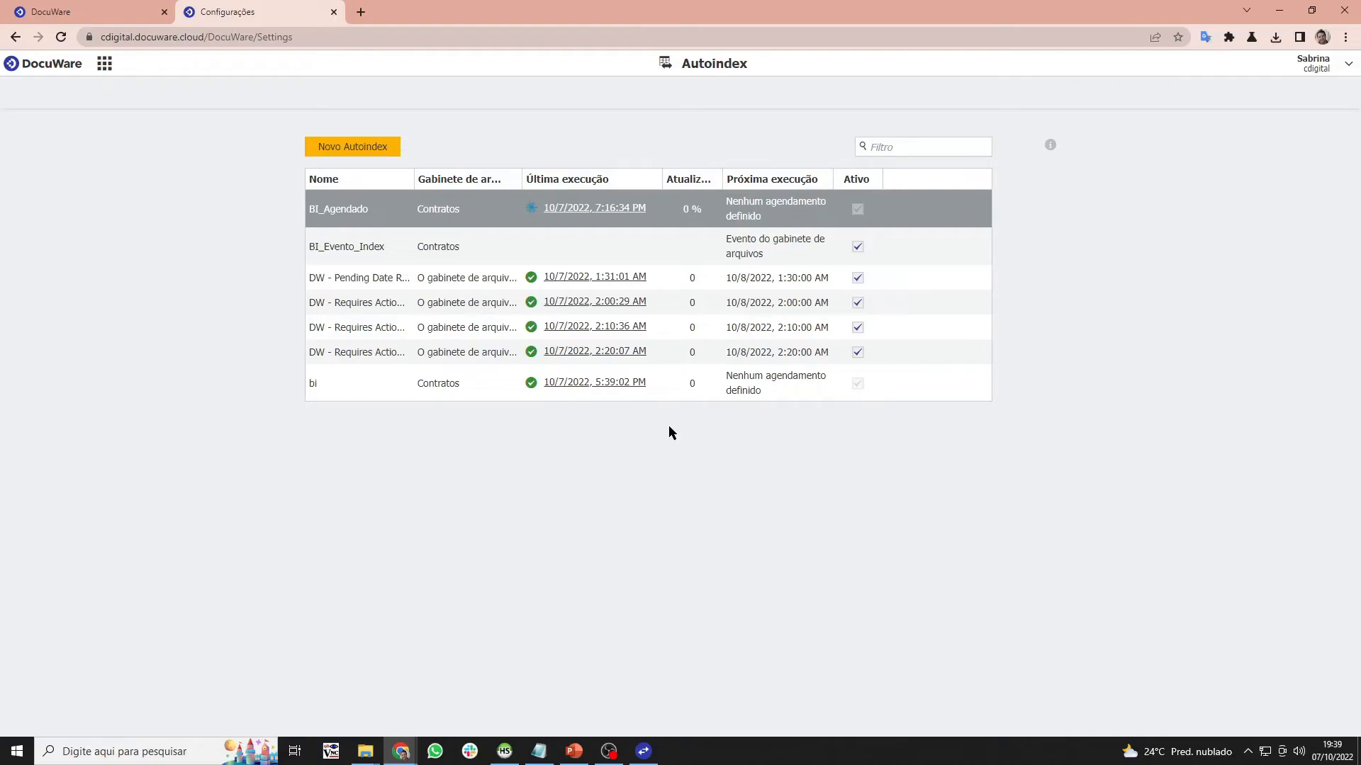
- Reload the Contratos results twice, confirm BI_Agendado finished with 1 document updated, then bring HeidiSQL forward
click(71, 7)
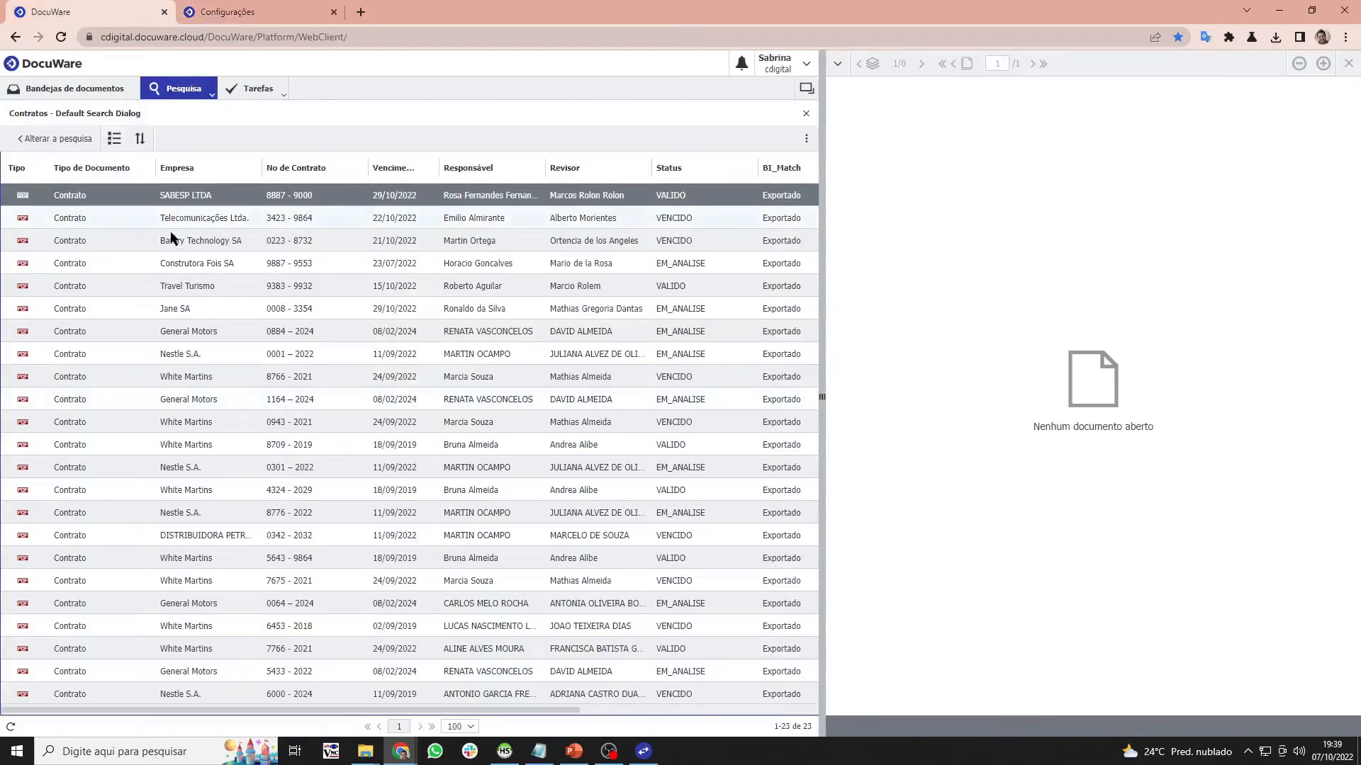
click(204, 7)
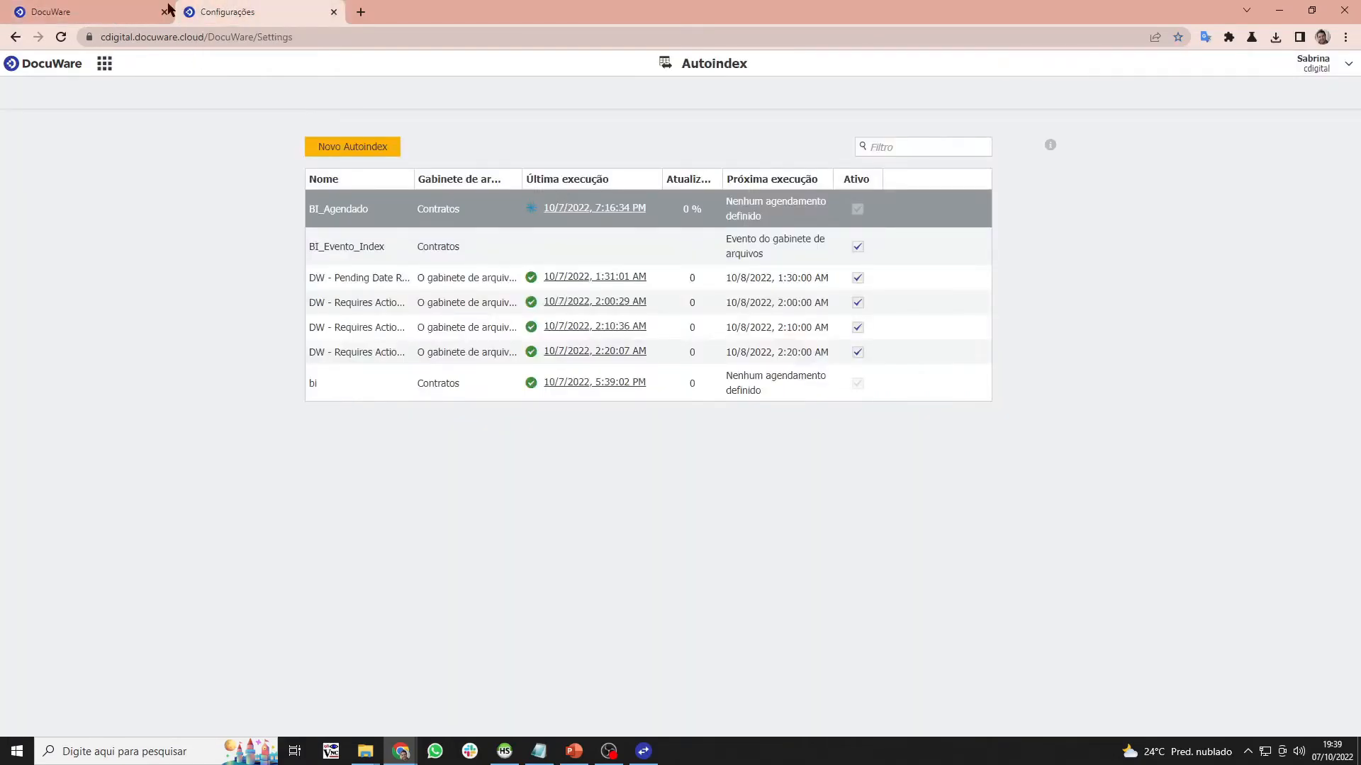
click(105, 7)
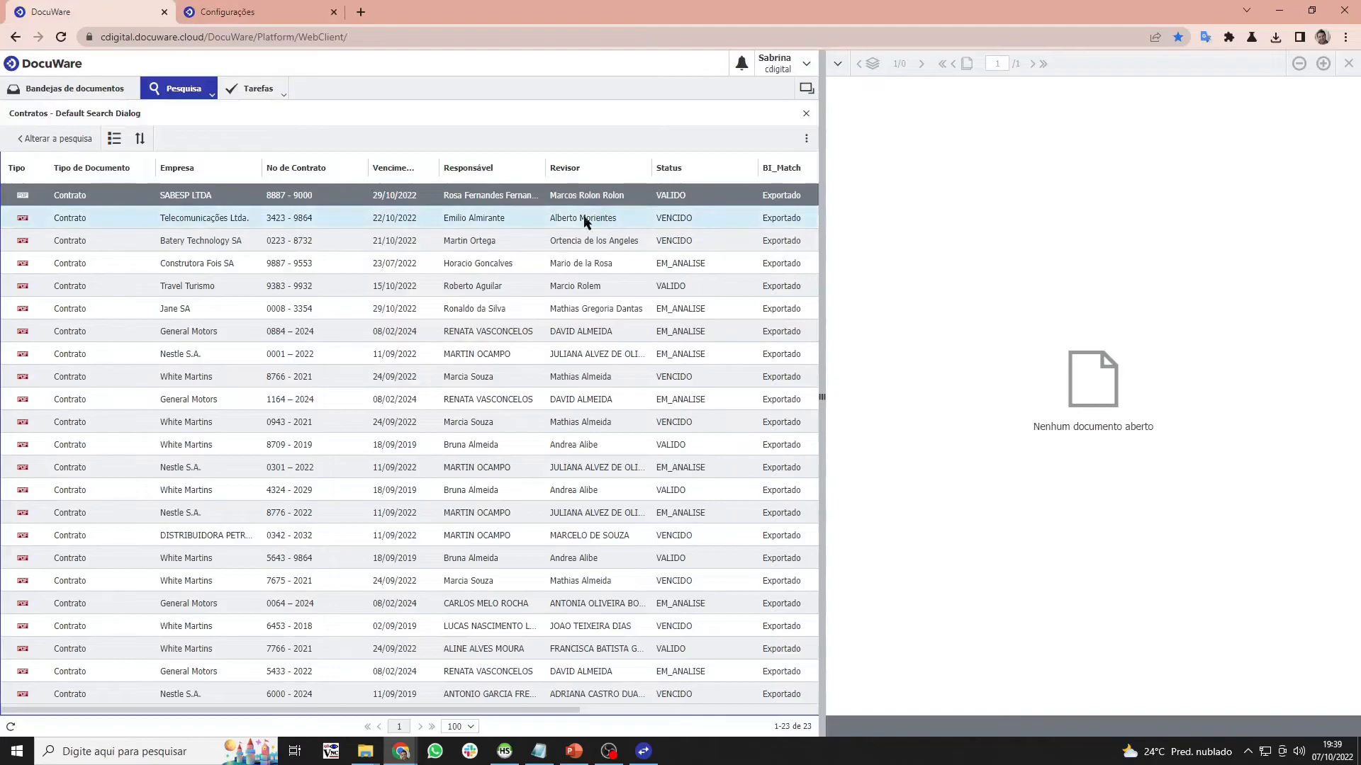
click(11, 726)
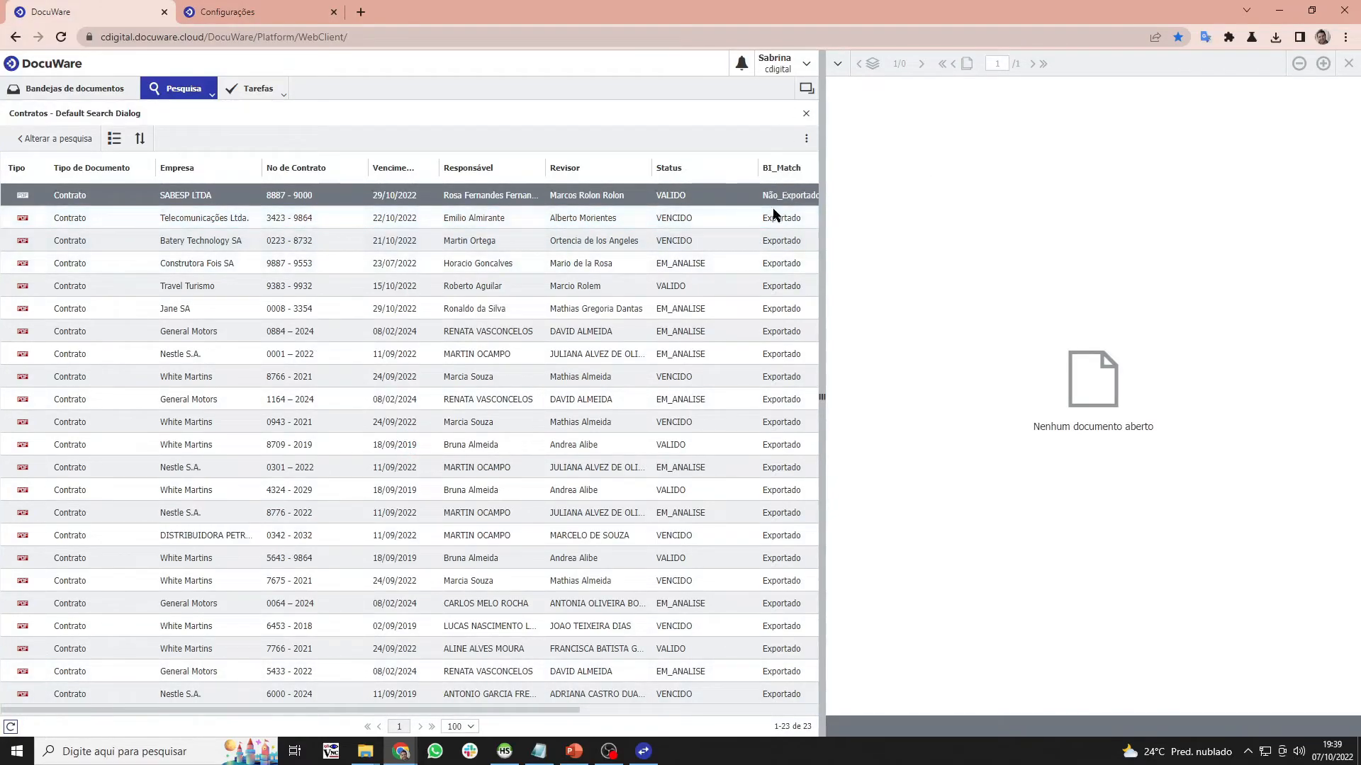
click(11, 726)
click(228, 12)
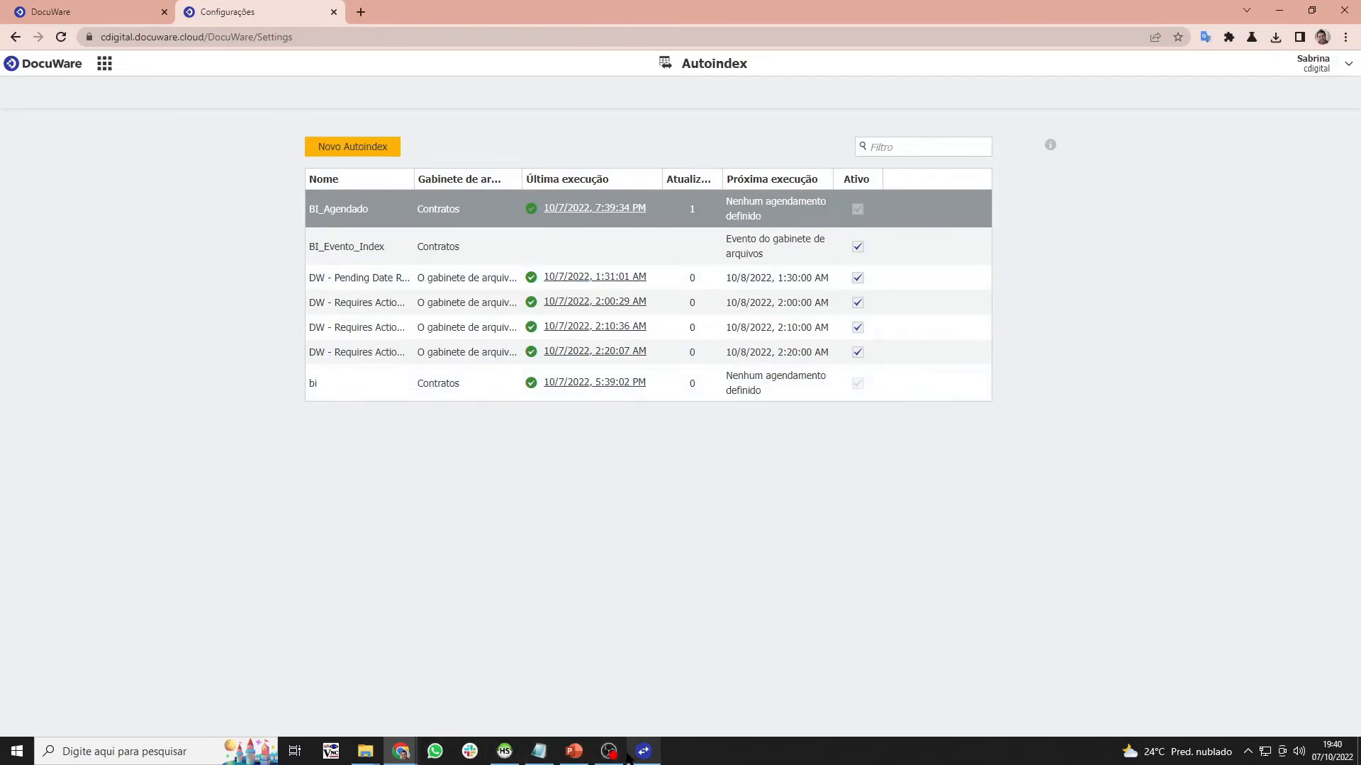
click(505, 751)
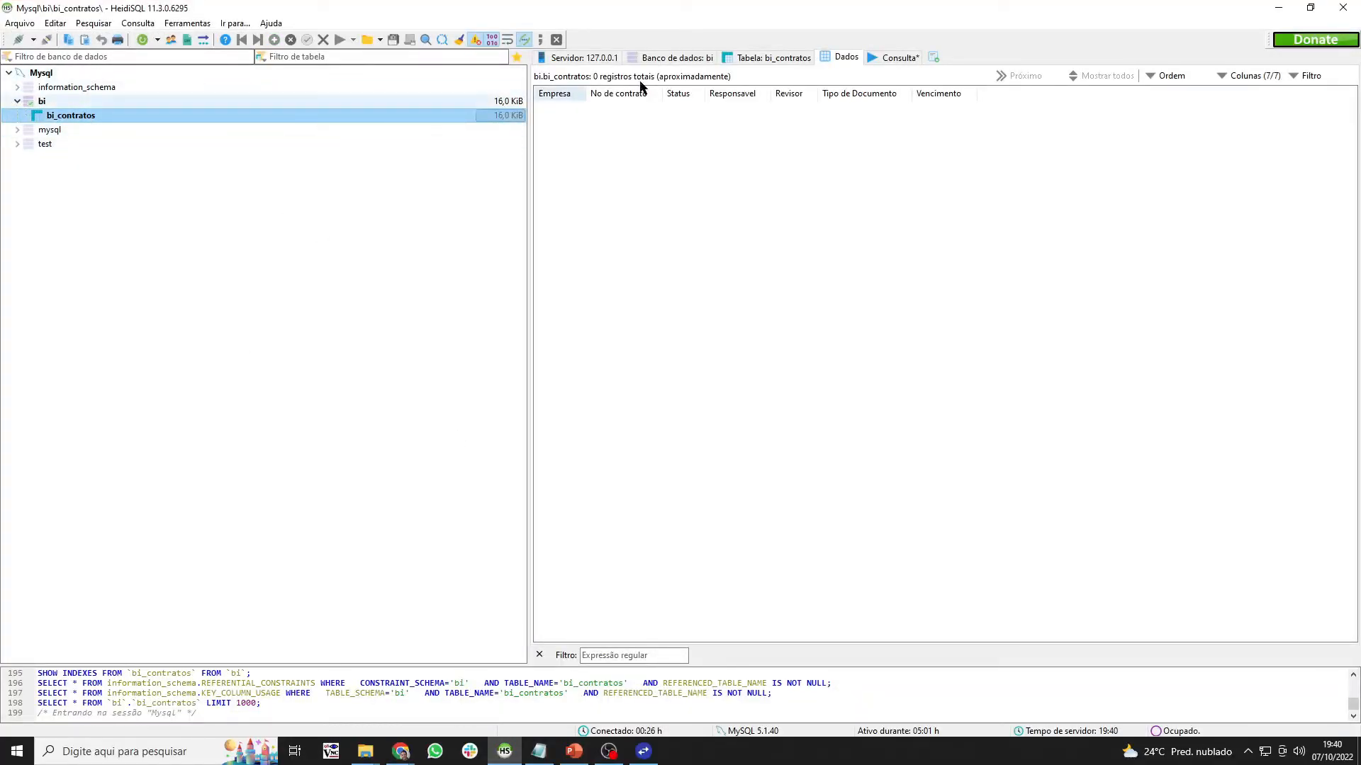
- Refresh bi_contratos in HeidiSQL to confirm it now holds 23 records
right_click(275, 119)
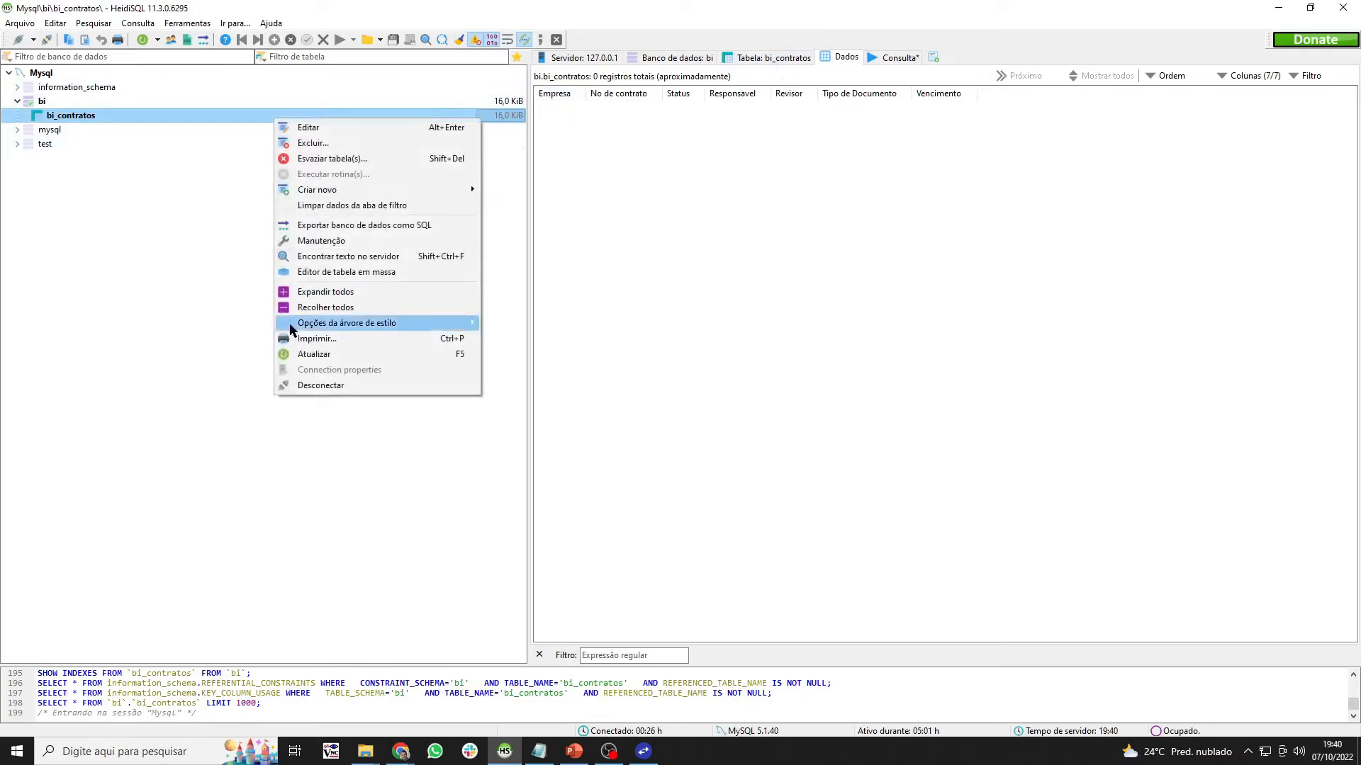
click(310, 353)
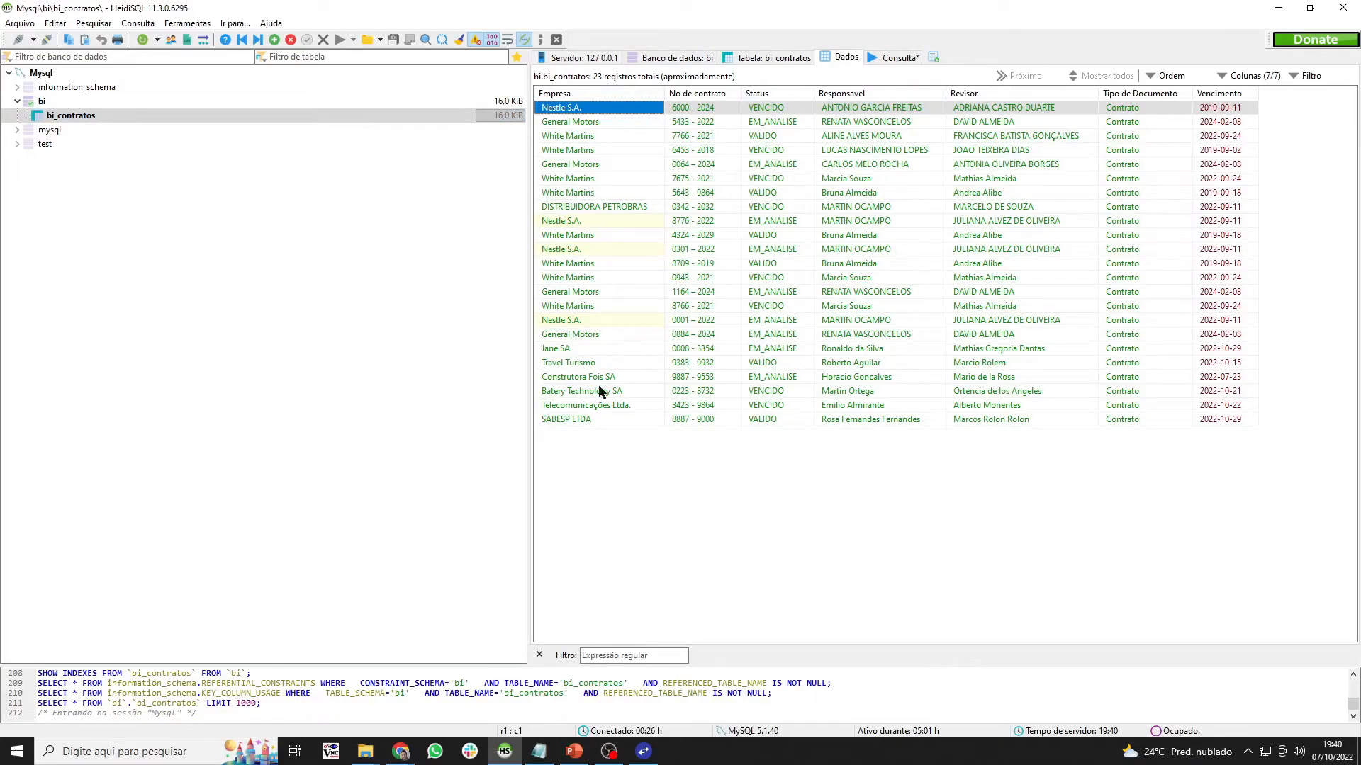
click(1277, 7)
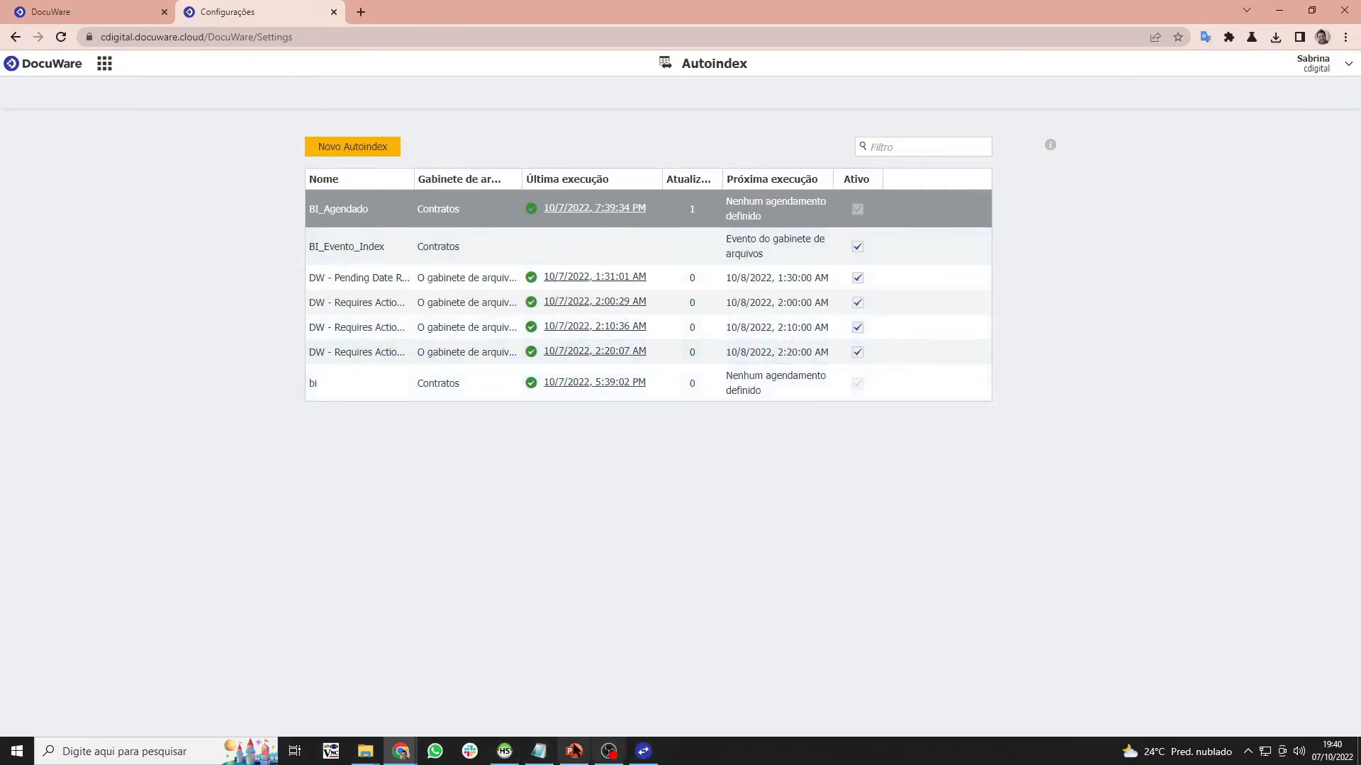
click(505, 751)
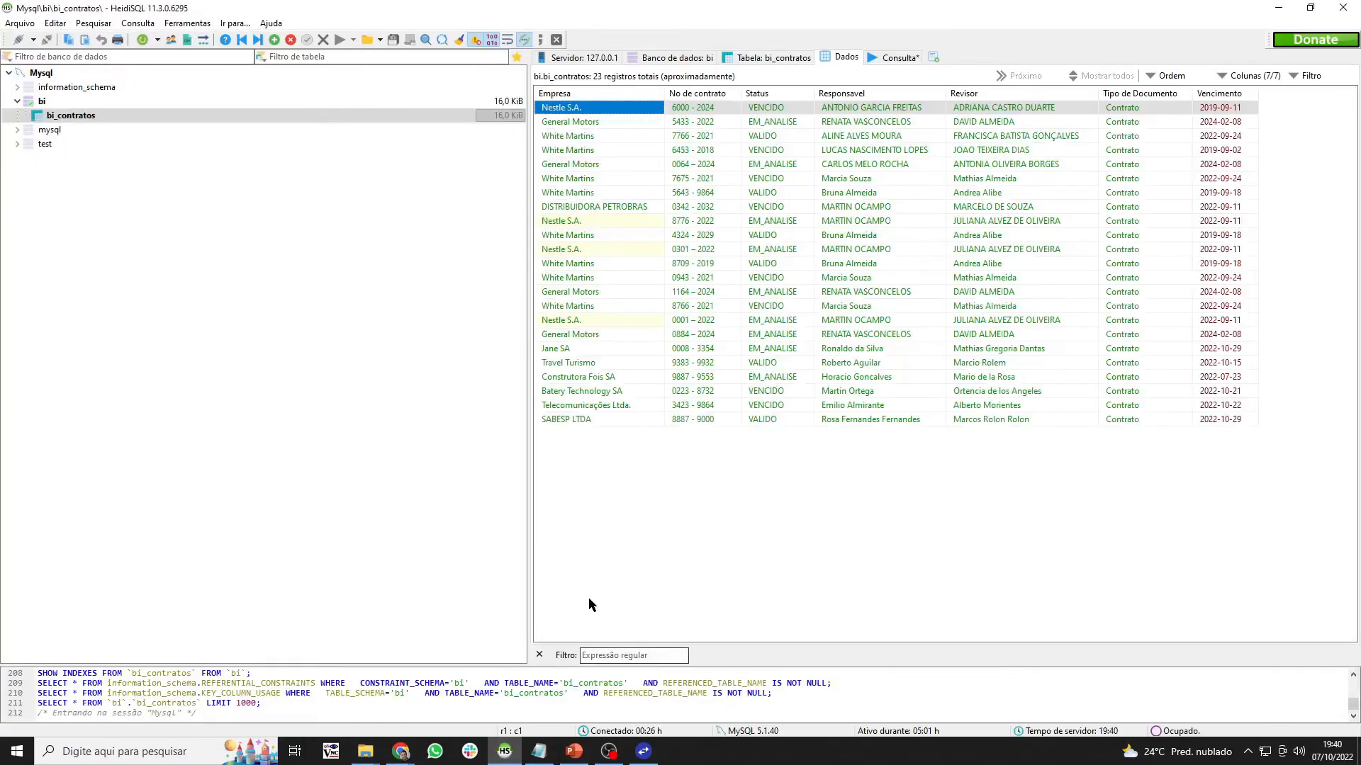
- Disconnect and reopen the Mysql session
right_click(97, 120)
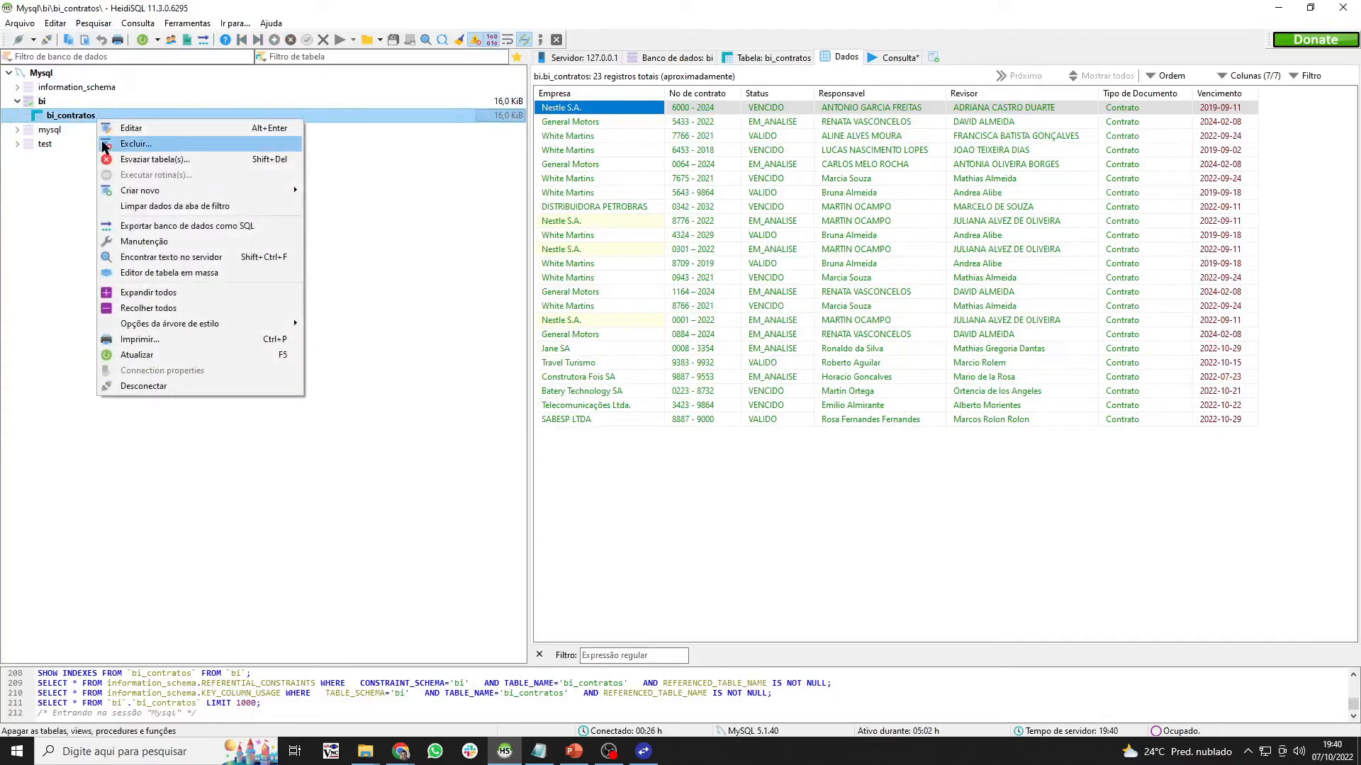
click(153, 392)
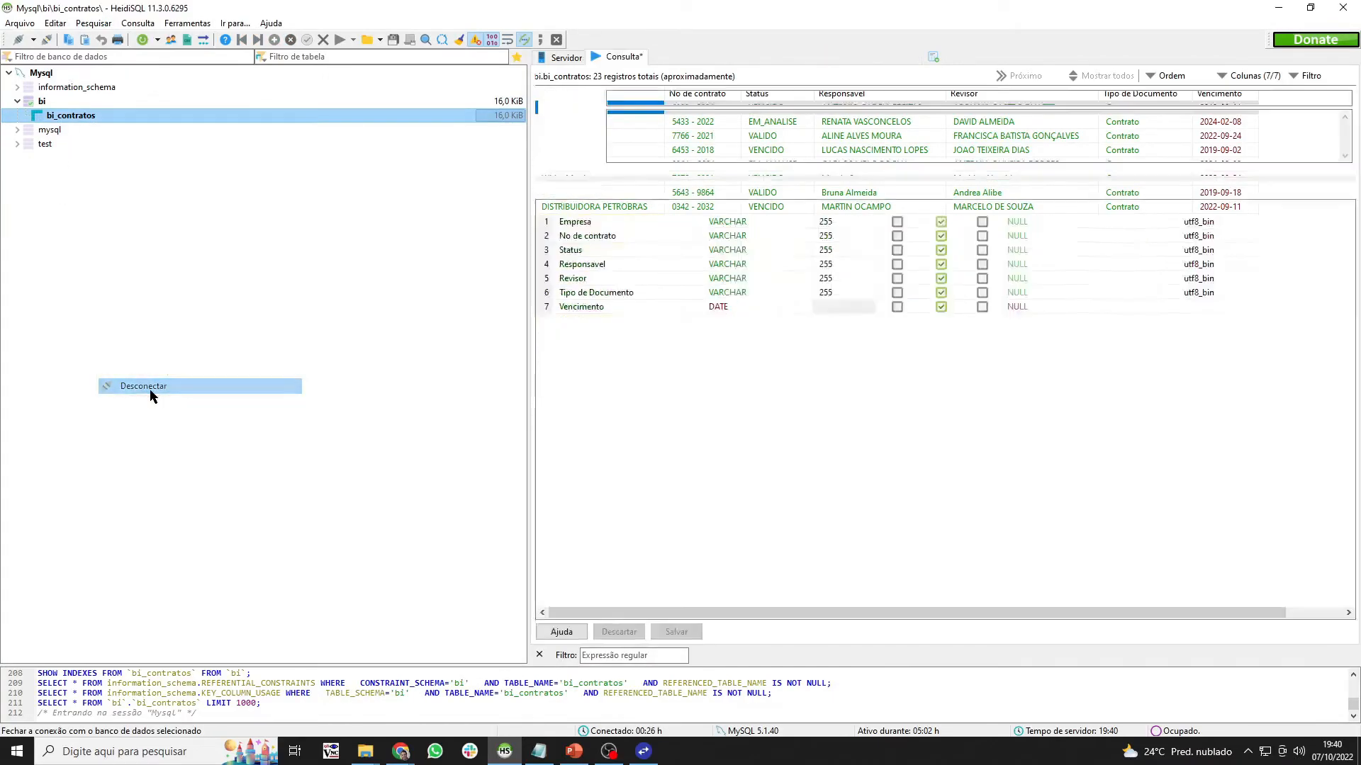
click(829, 489)
- Empty all rows from the bi_contratos table with Esvaziar tabela(s)
click(76, 118)
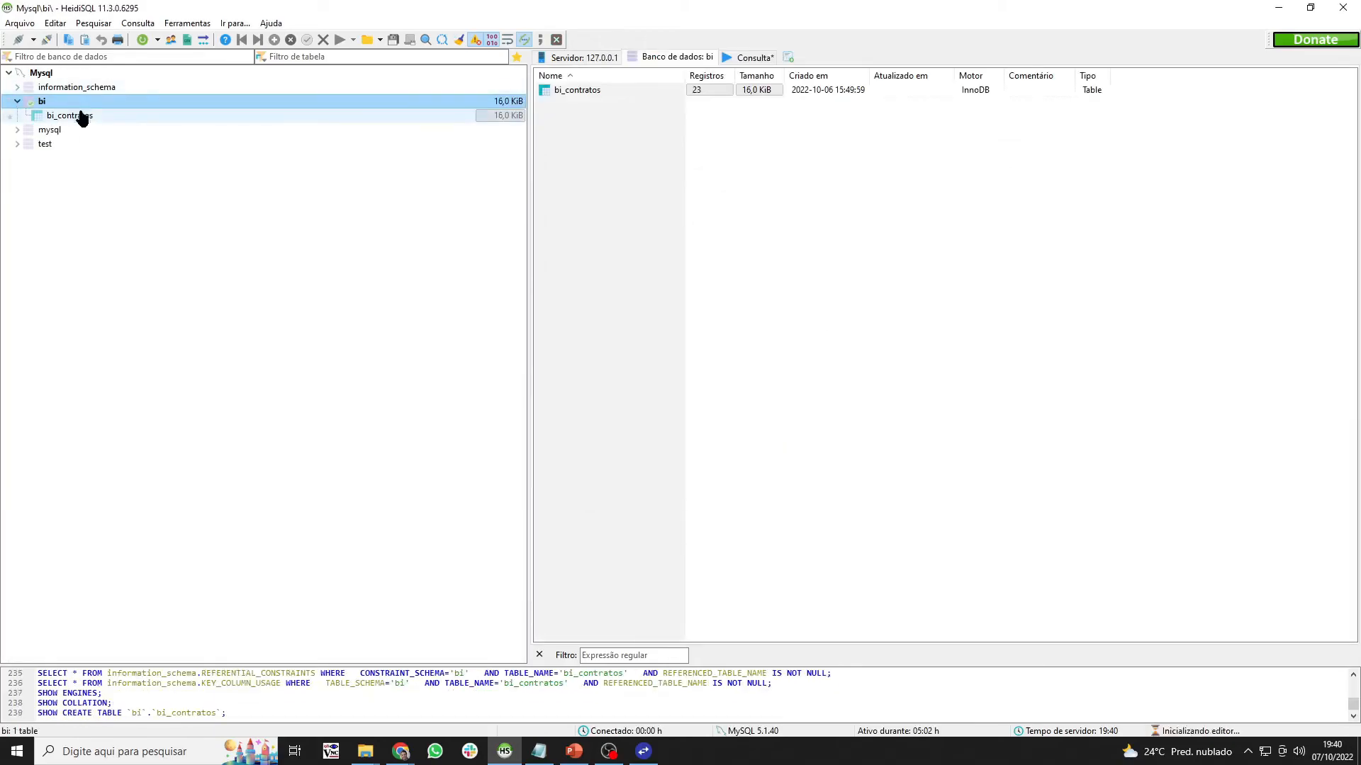
click(846, 57)
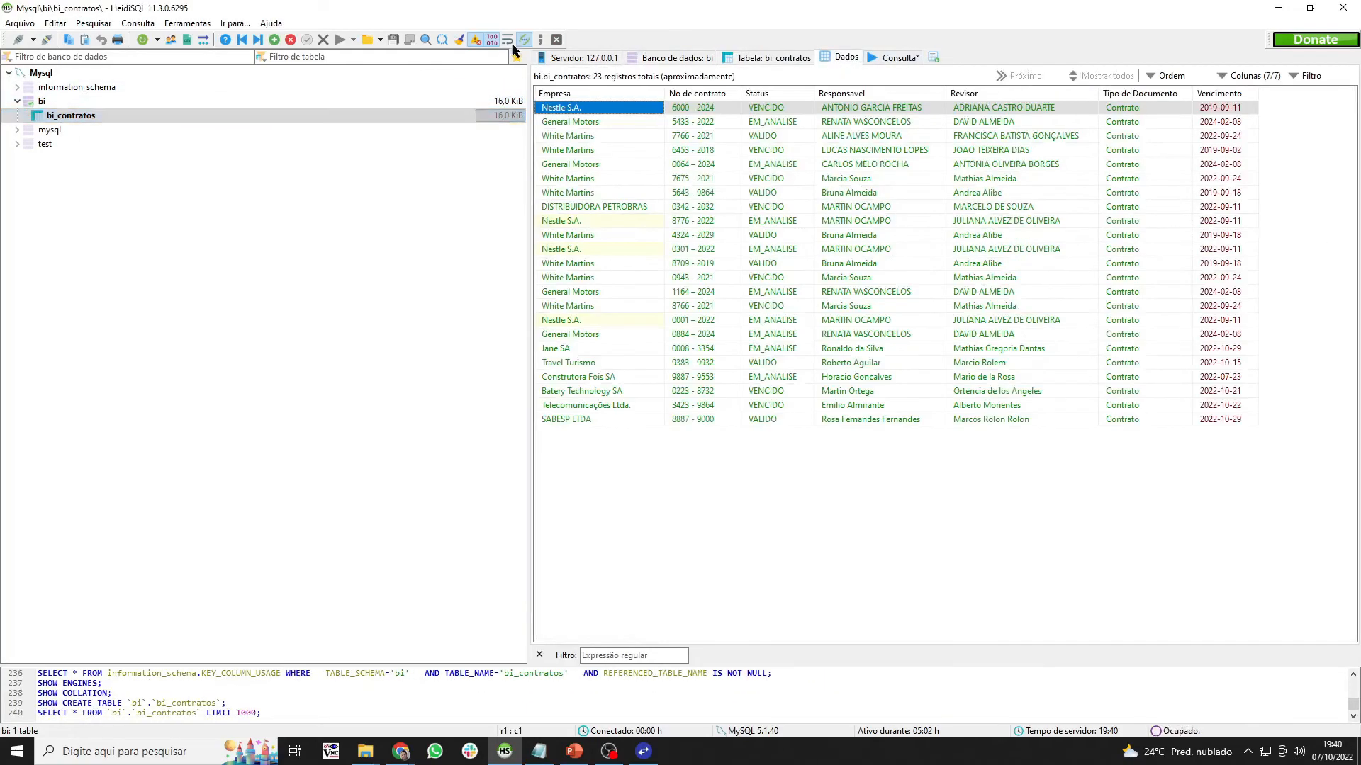
right_click(66, 114)
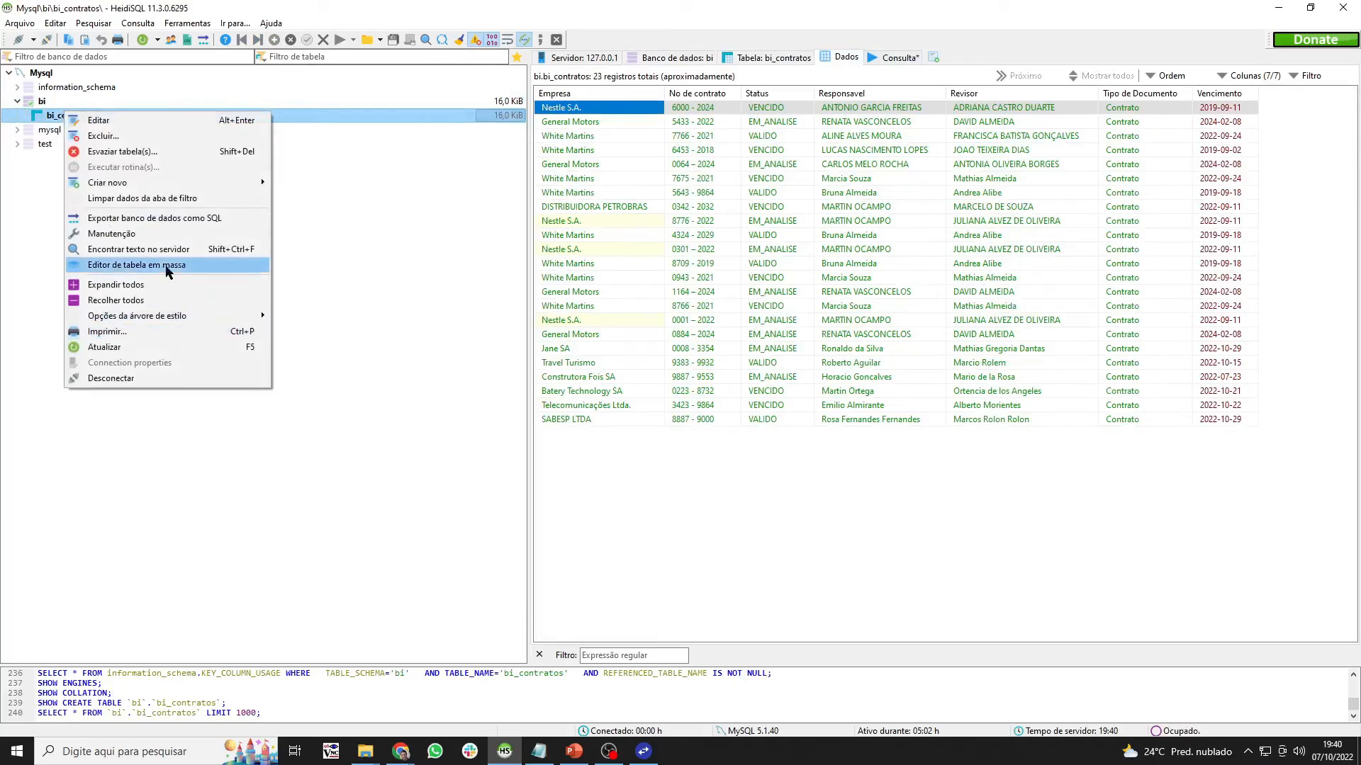
click(165, 153)
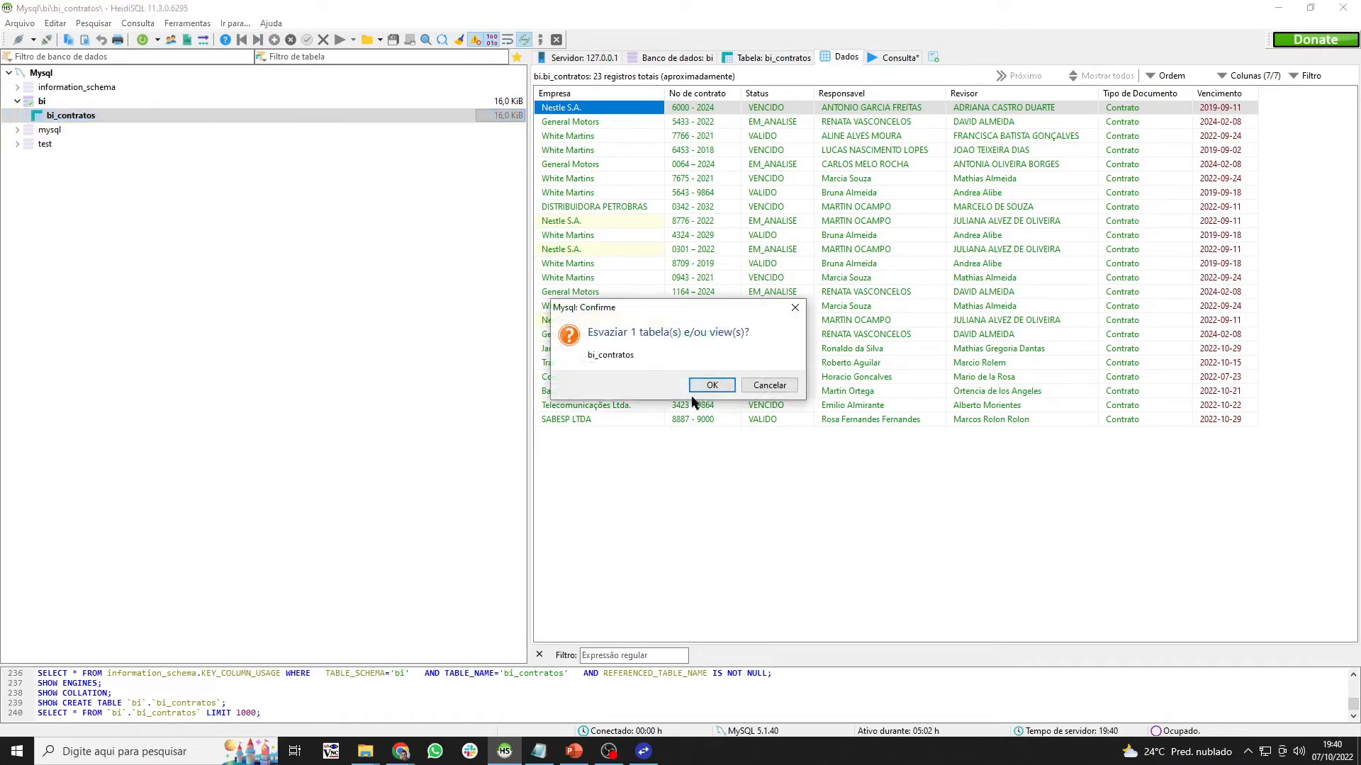
click(711, 385)
- Show the Contratos results marked Exportado and select all 23 contracts with Ctrl+A
click(1278, 9)
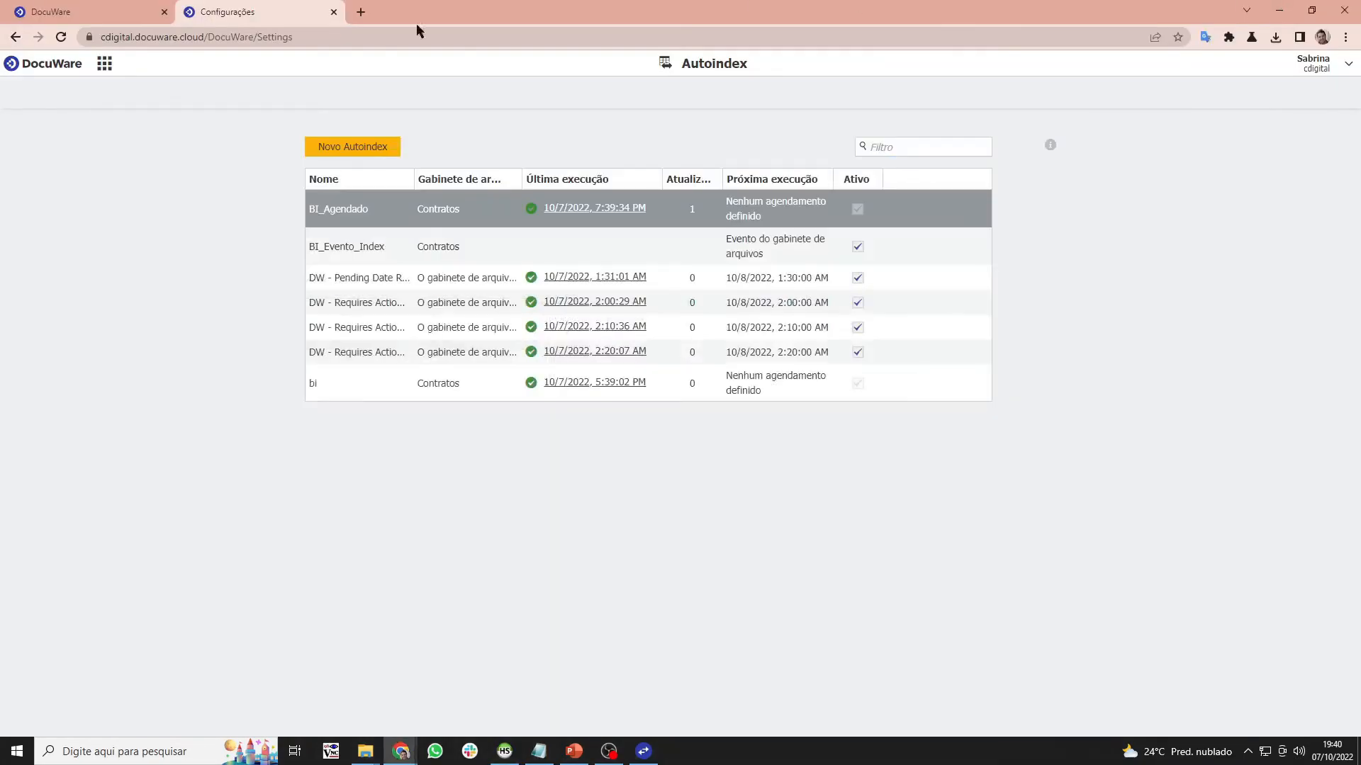
click(110, 10)
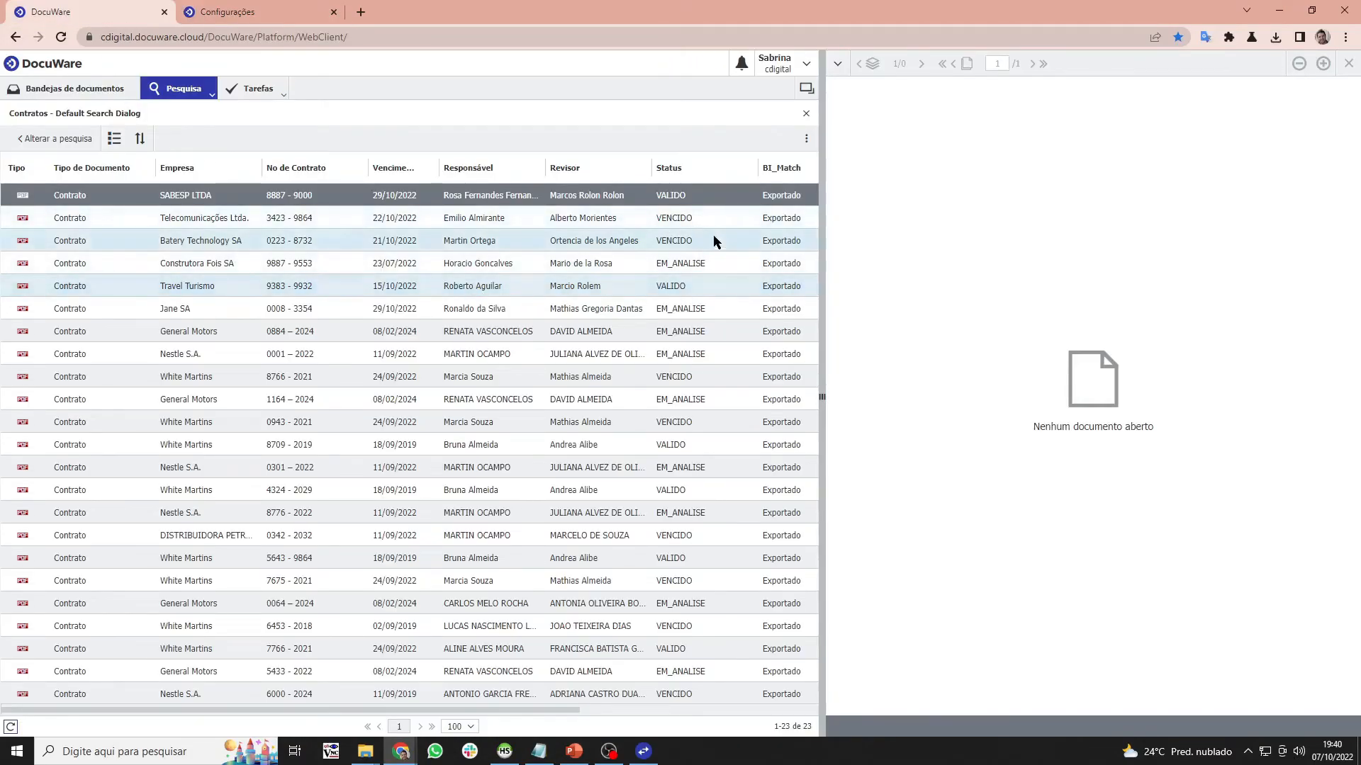
key(ctrl+a)
right_click(129, 202)
click(97, 207)
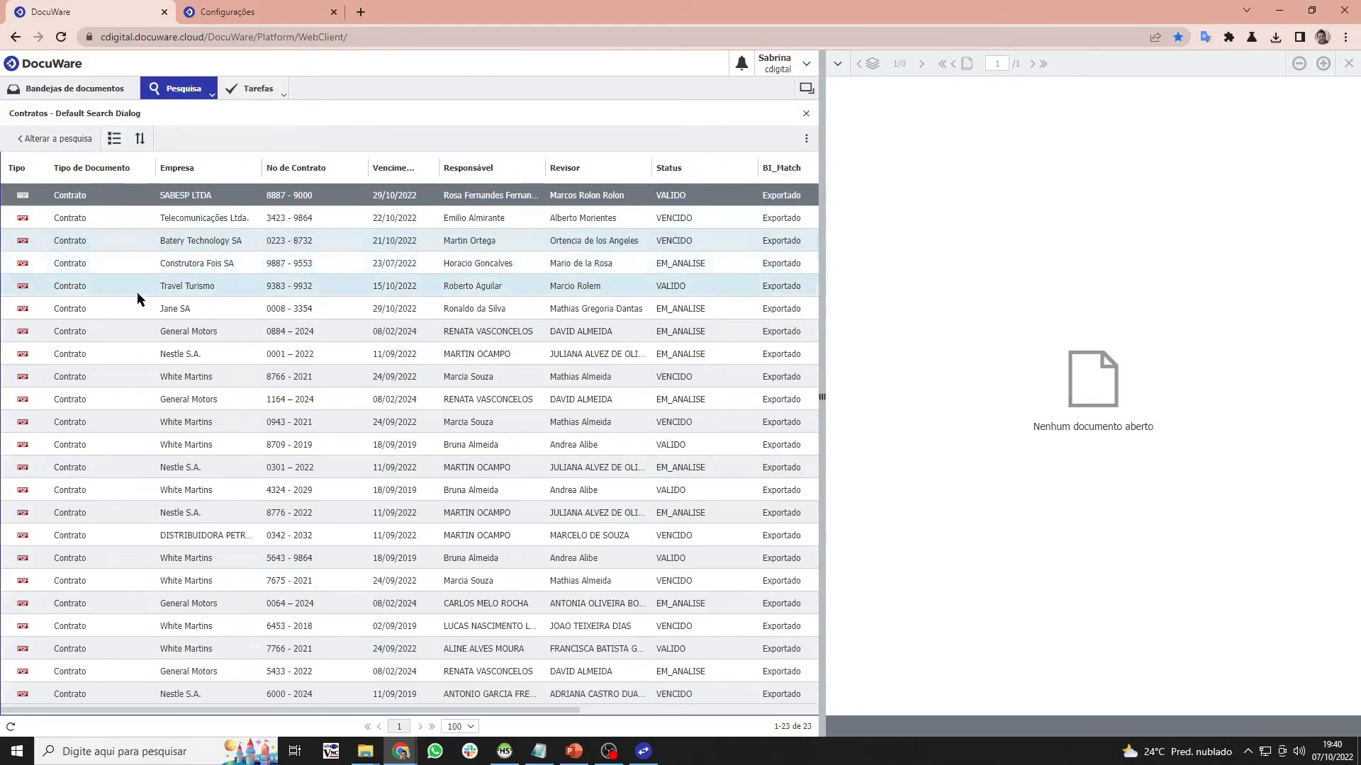
key(ctrl+t)
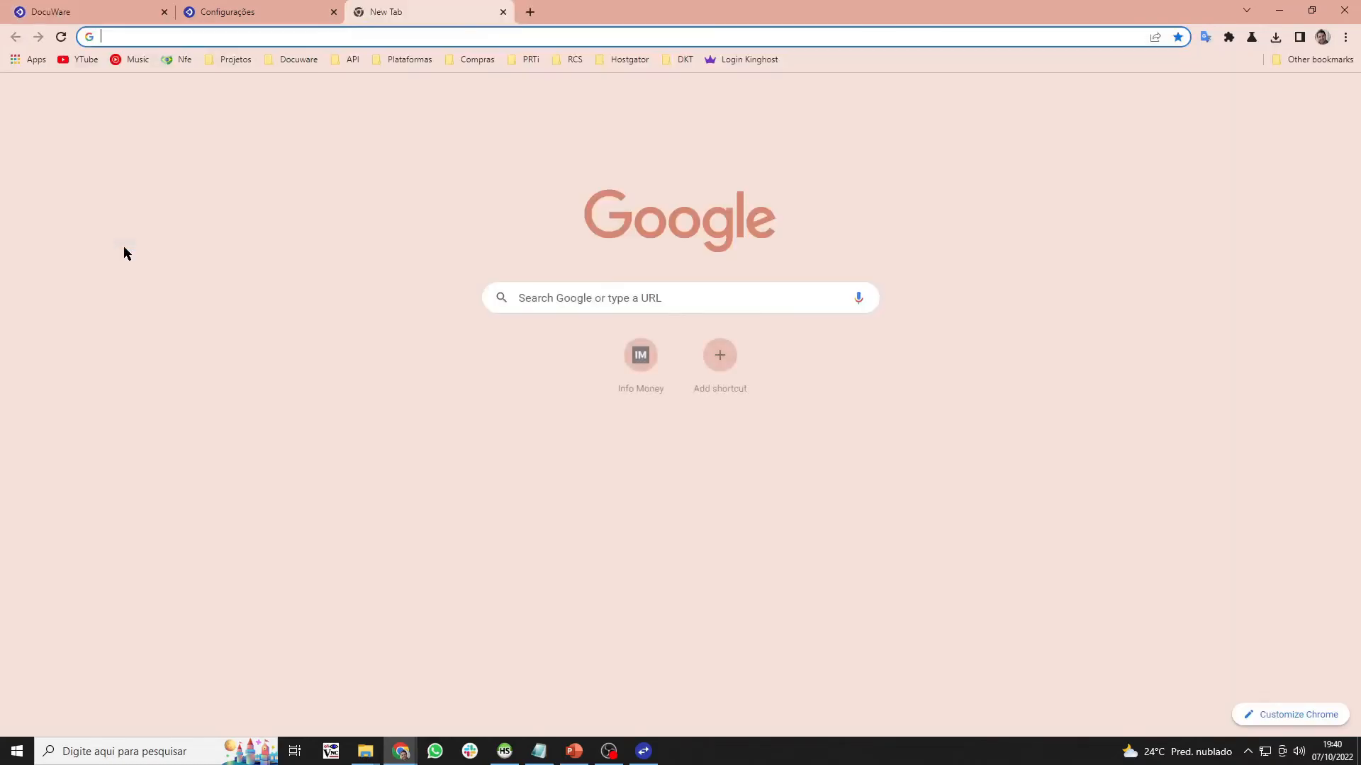
click(503, 13)
click(203, 337)
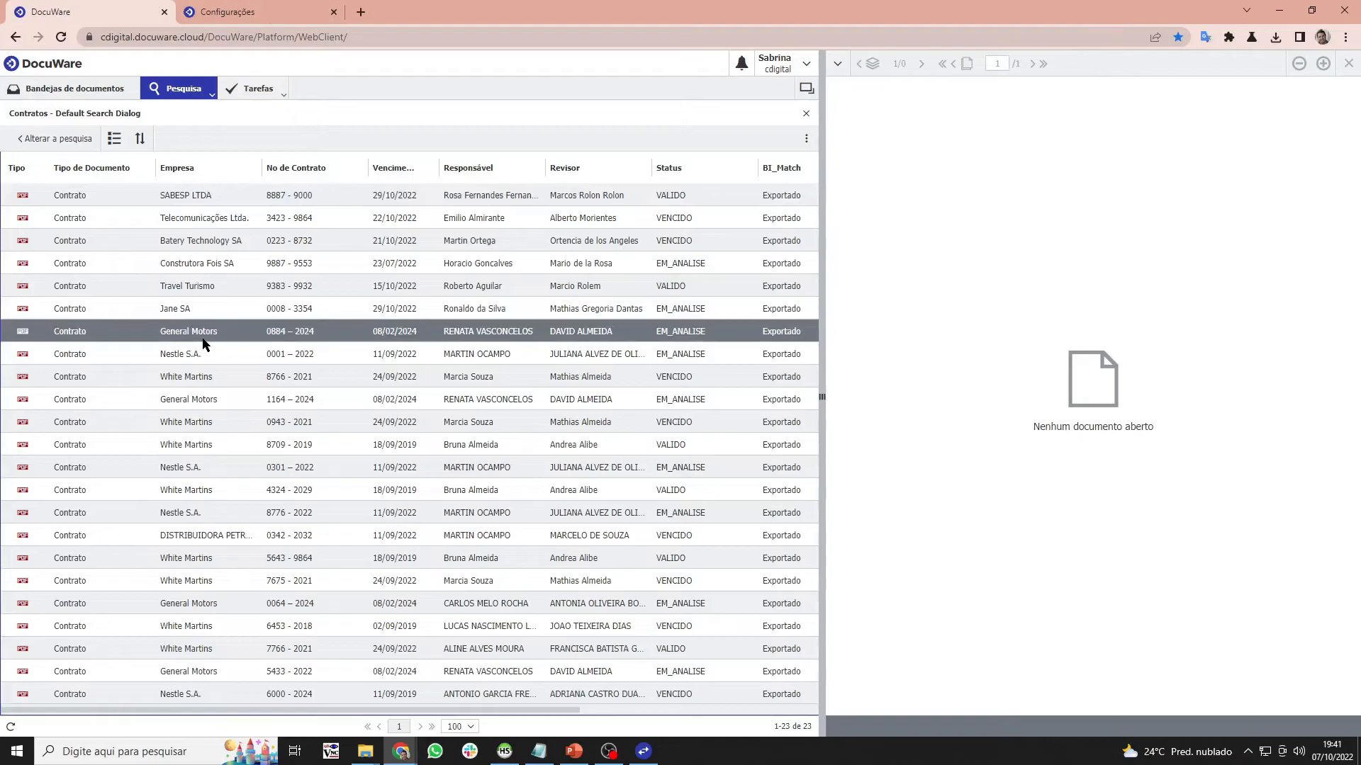
key(ctrl+a)
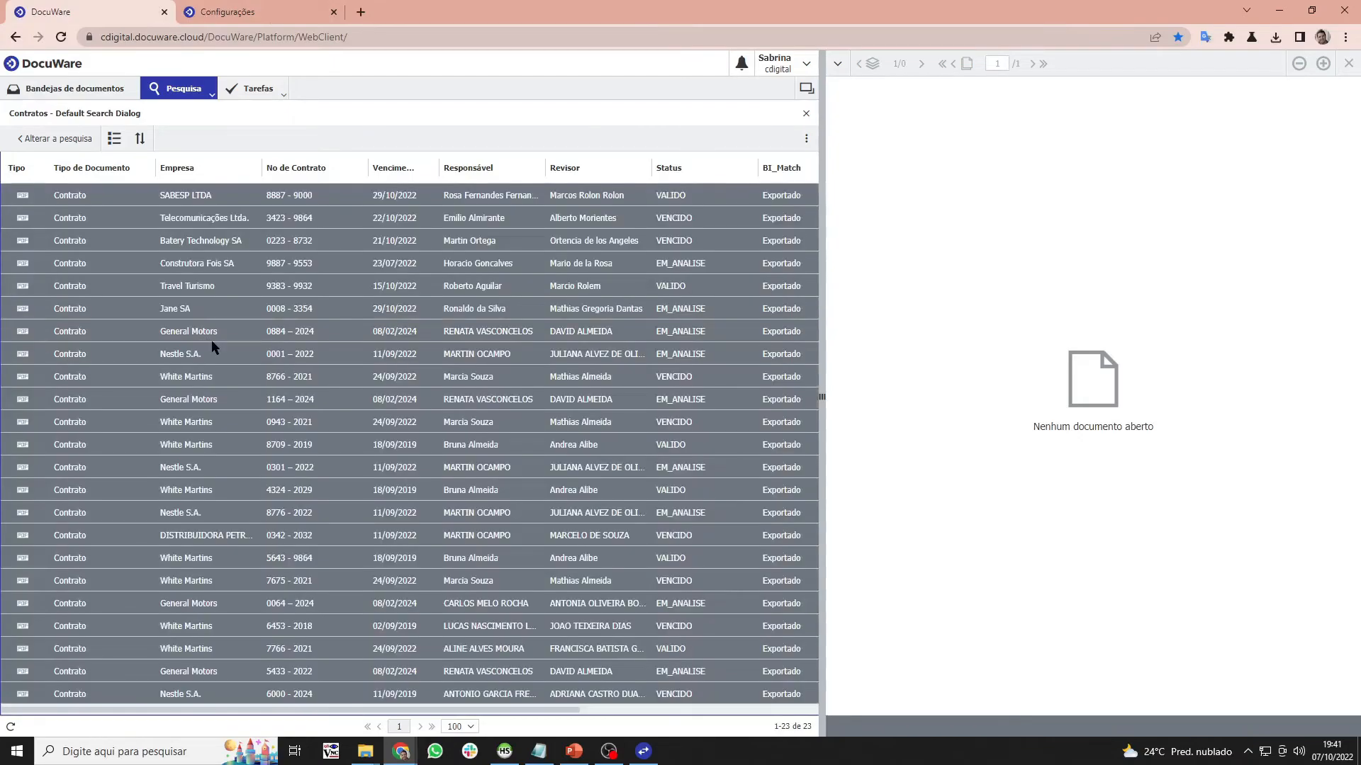
- Edit index entries of the 23 selected contracts, setting BI_Match to an empty value
right_click(270, 346)
click(399, 411)
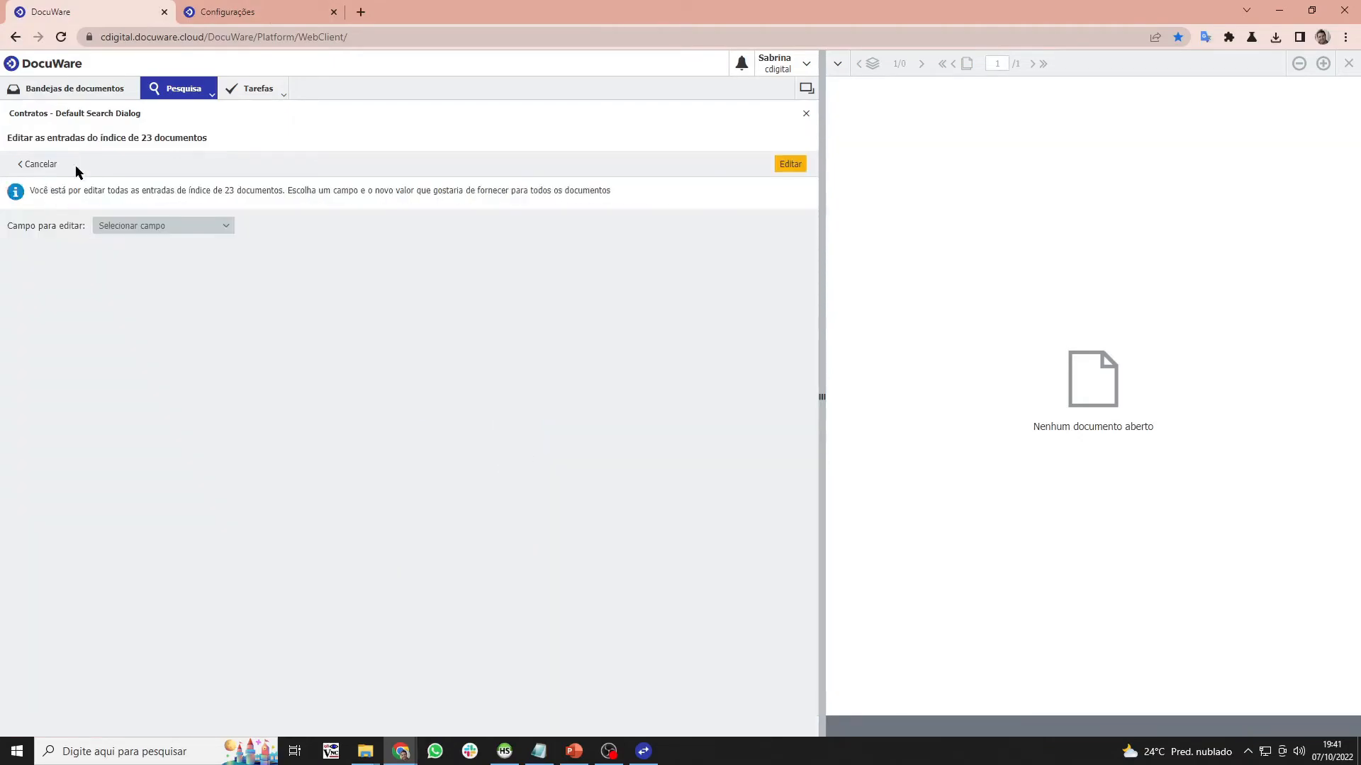
click(118, 225)
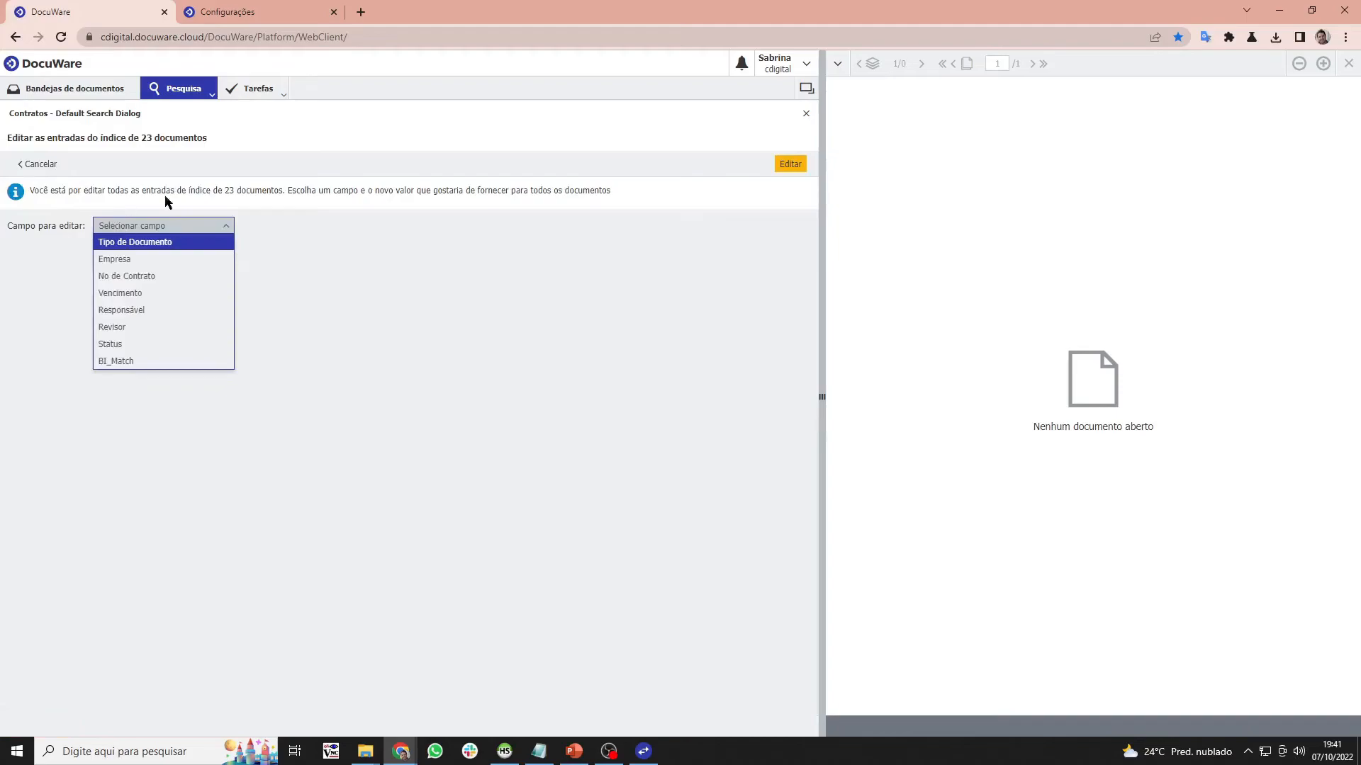
click(143, 362)
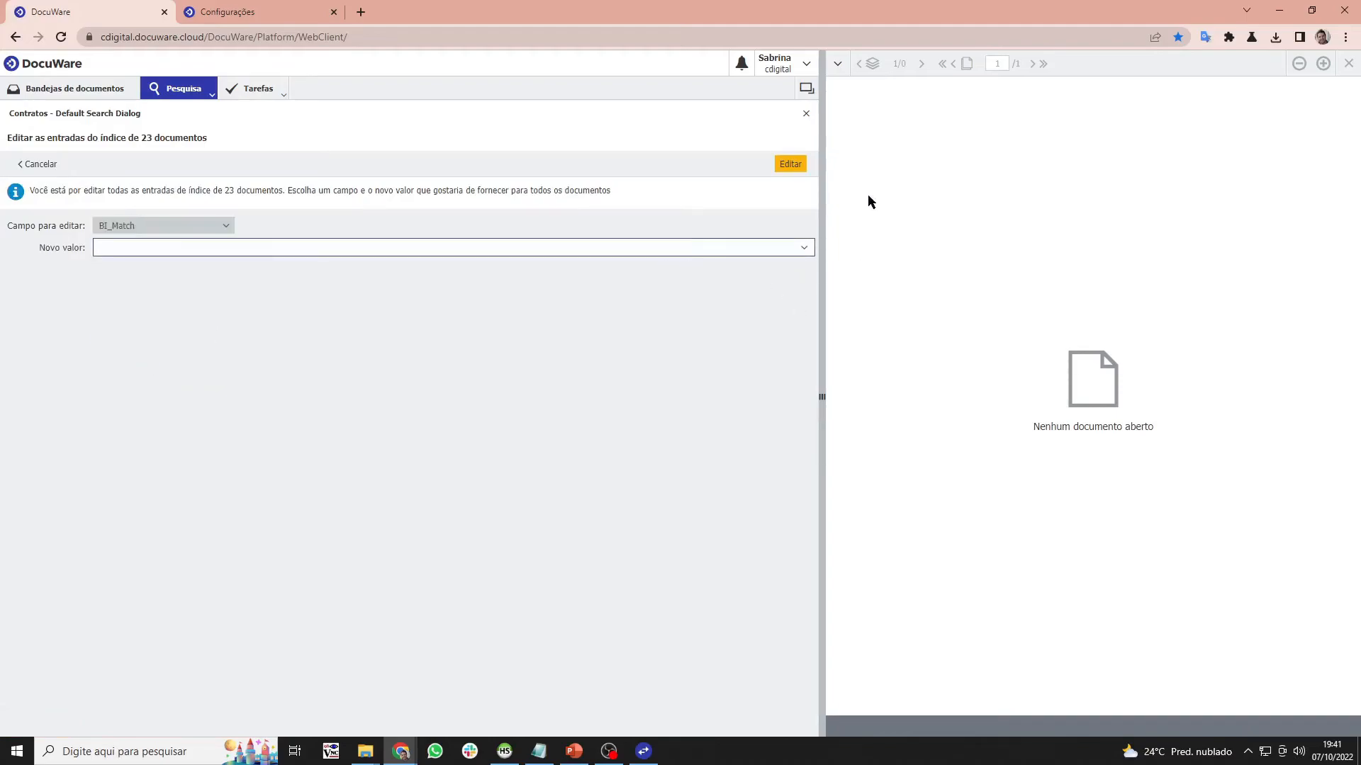
click(791, 165)
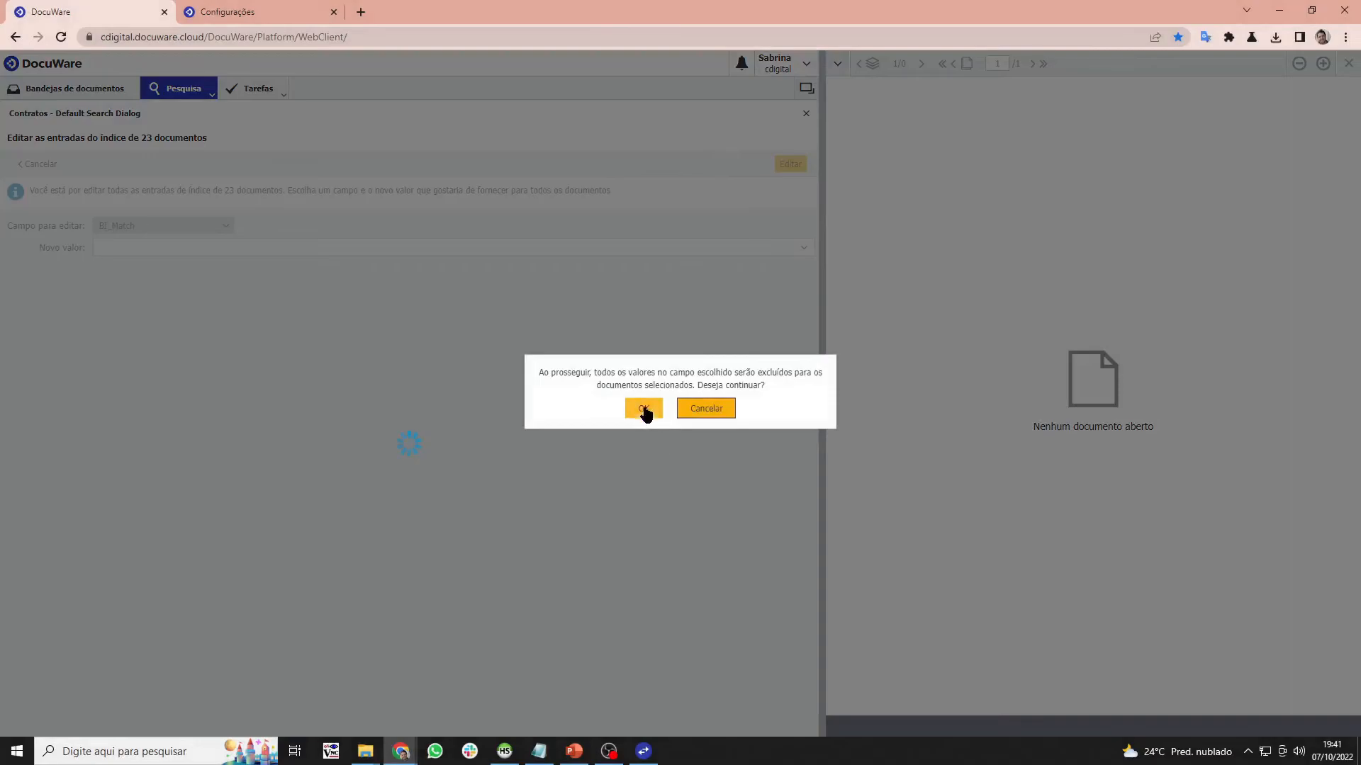
click(643, 411)
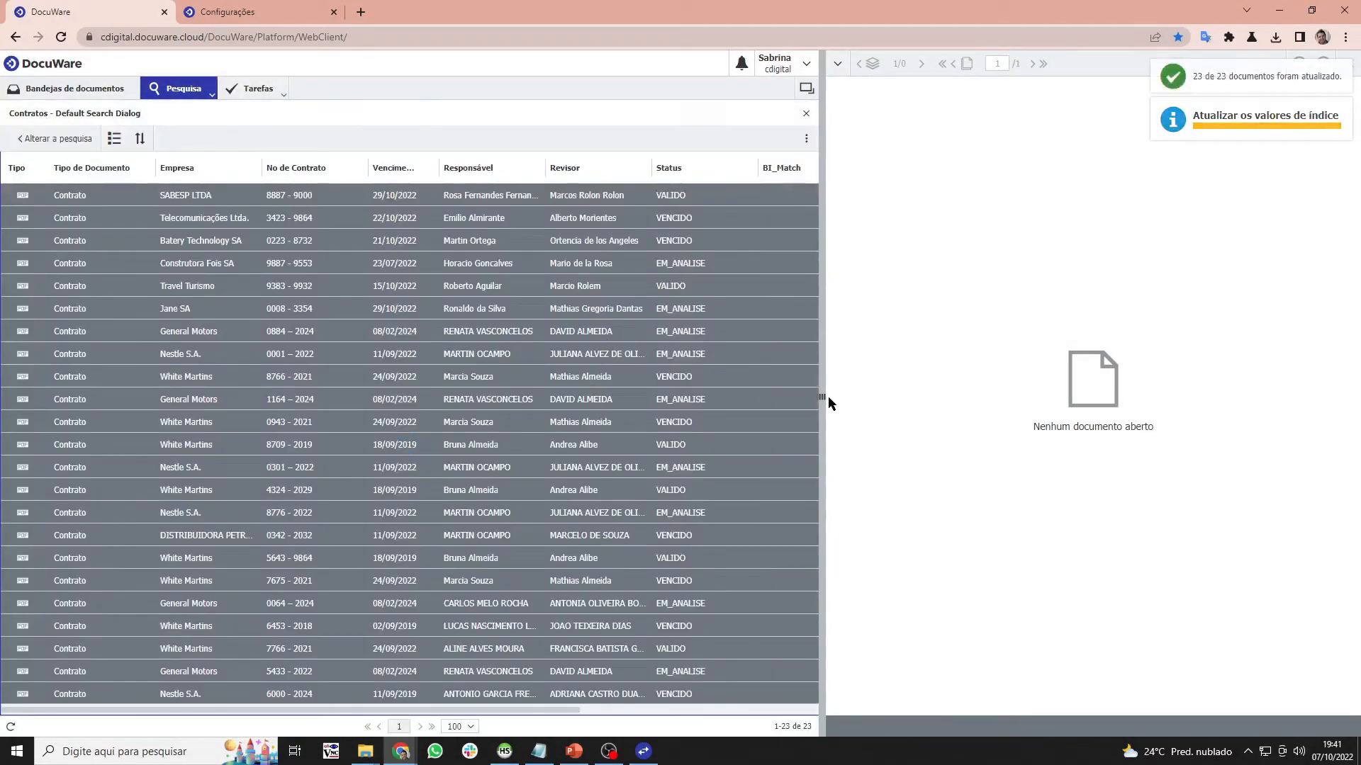
- Restore the Chrome window, move it toward the screen centre and widen it
click(1311, 10)
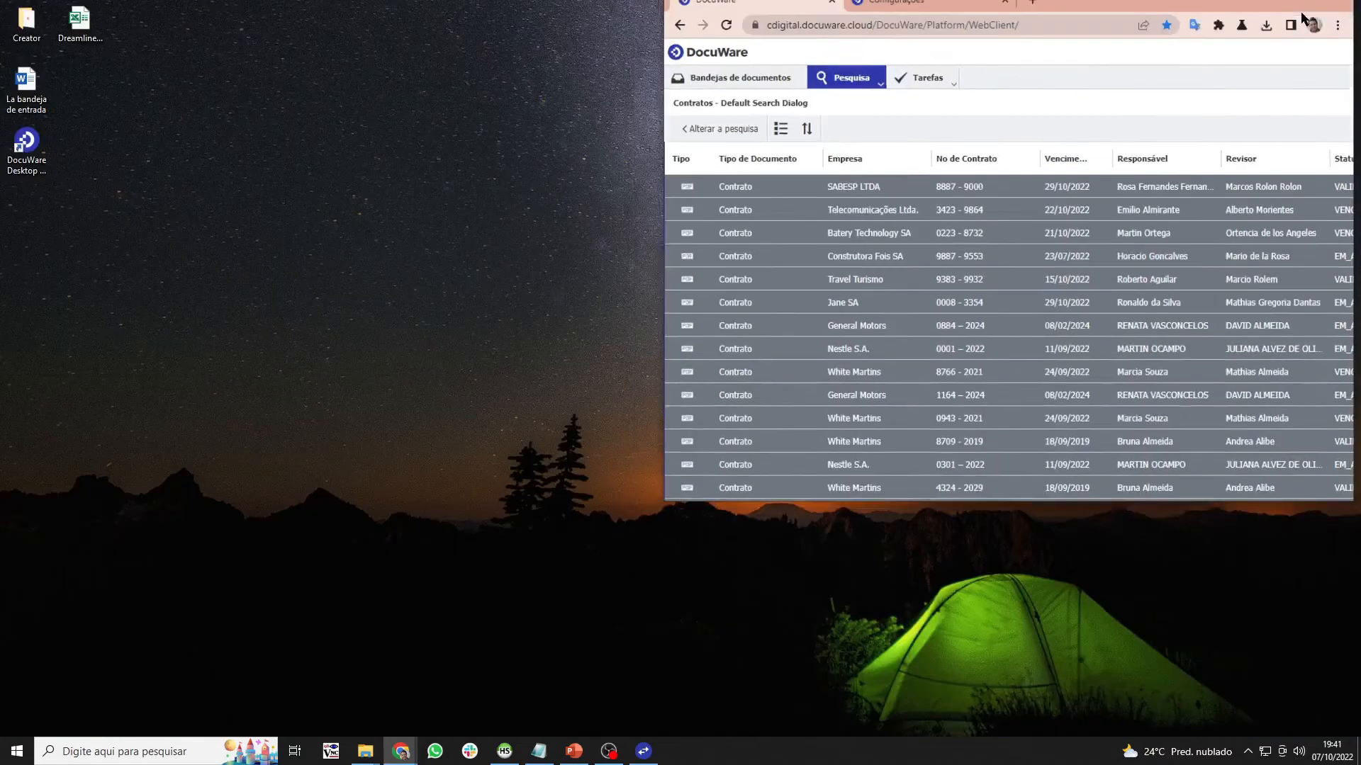
drag(1207, 10, 869, 47)
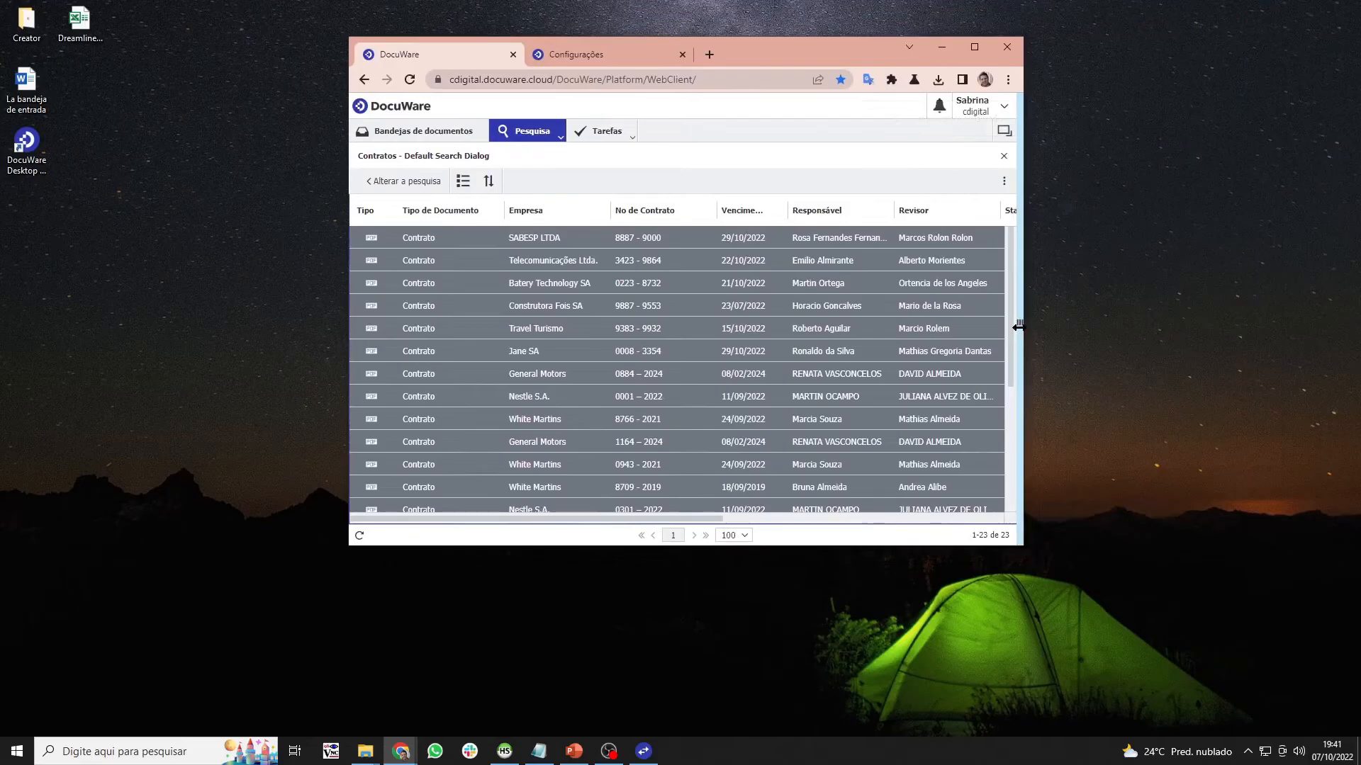
drag(739, 41, 567, 36)
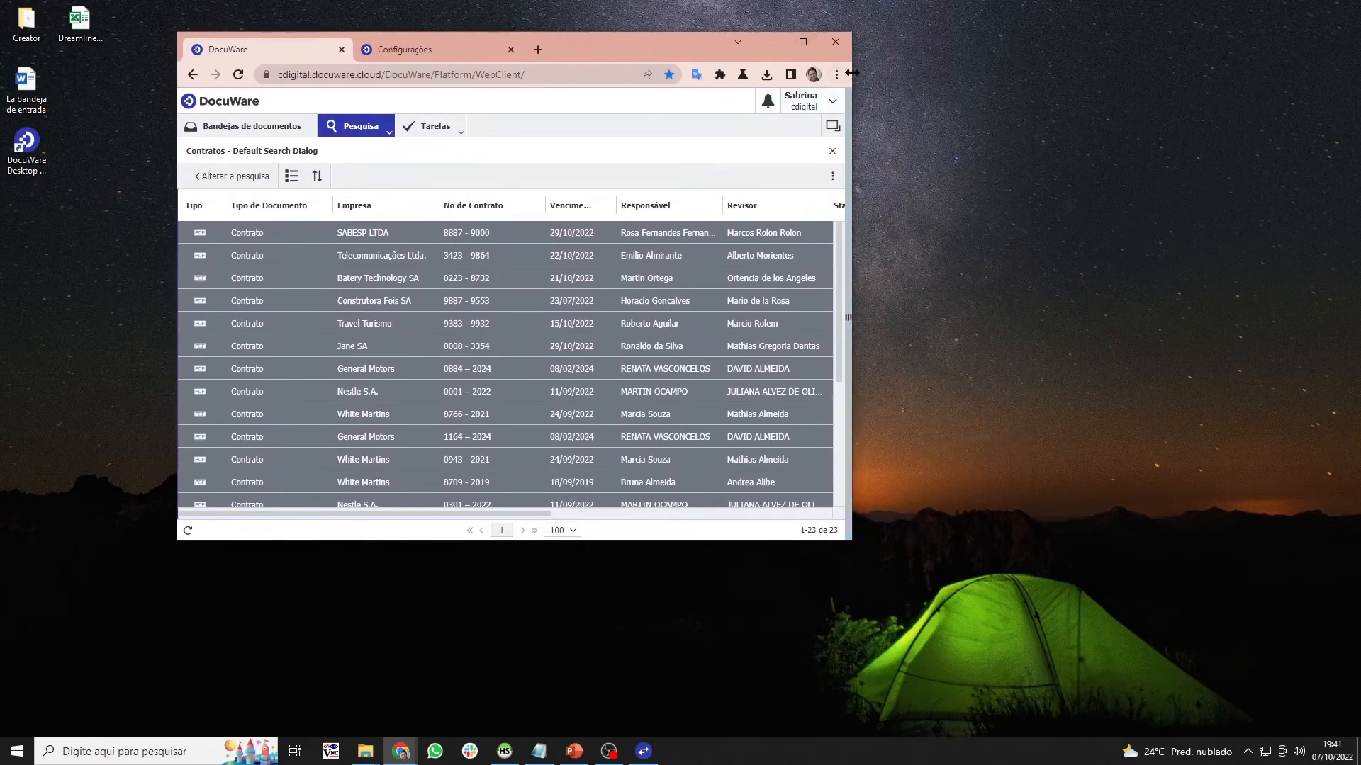
drag(854, 72, 1267, 71)
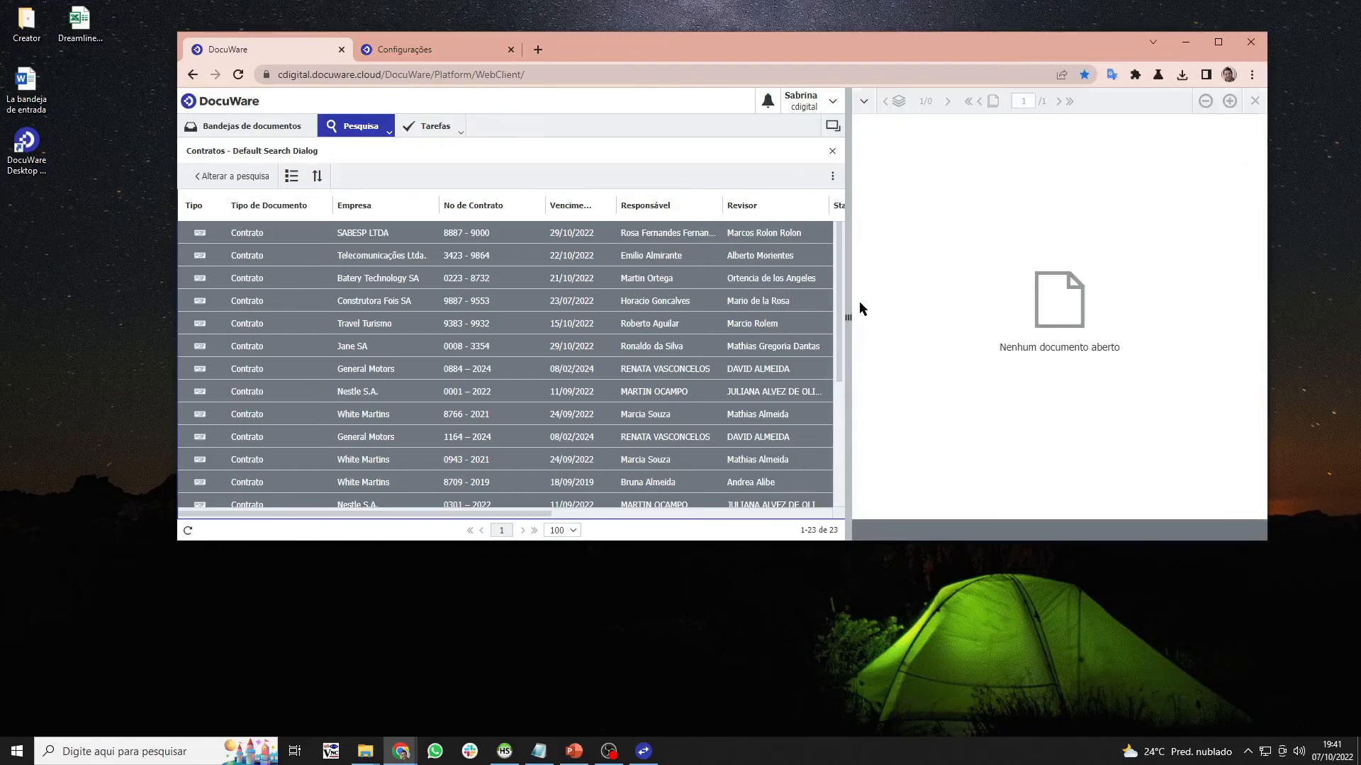
- Widen the results list and make the window taller so the empty BI_Match column shows
drag(849, 319, 954, 318)
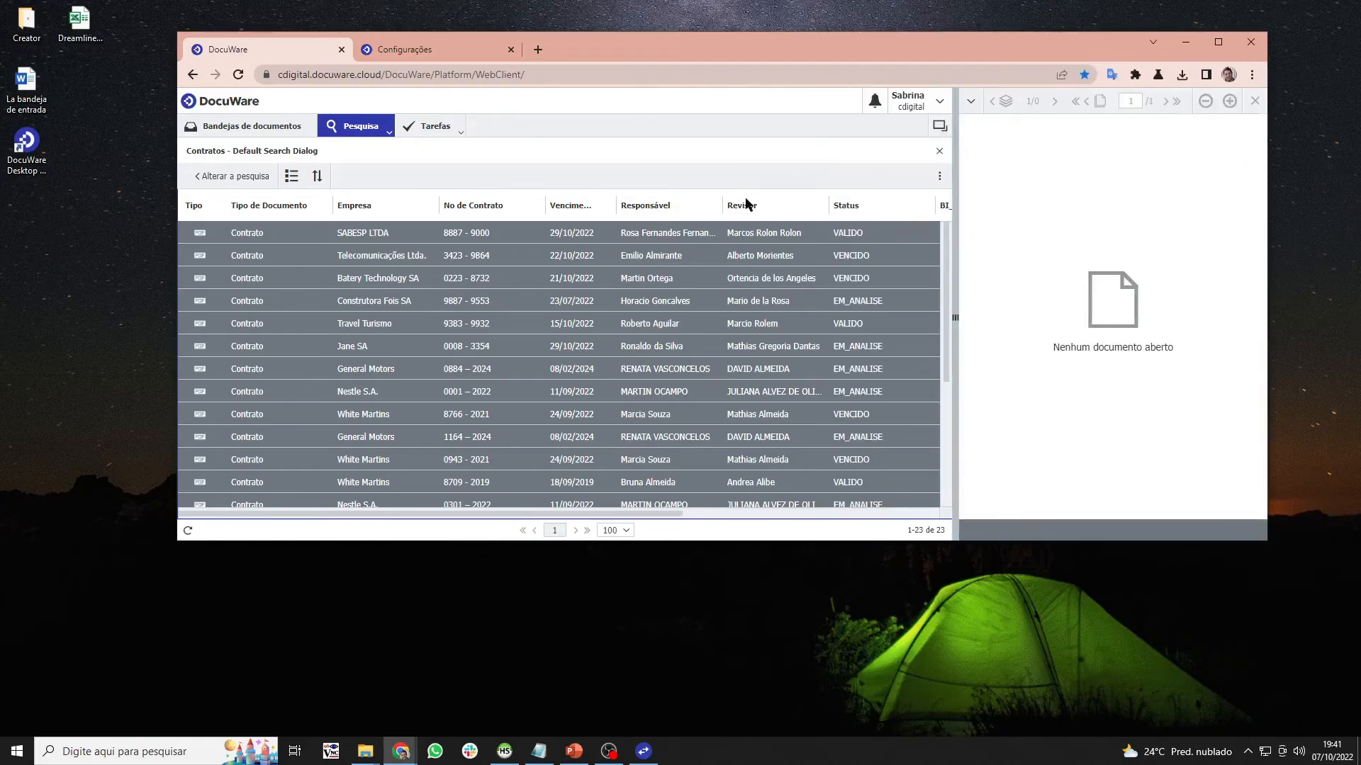
drag(954, 318, 1055, 319)
drag(895, 539, 895, 719)
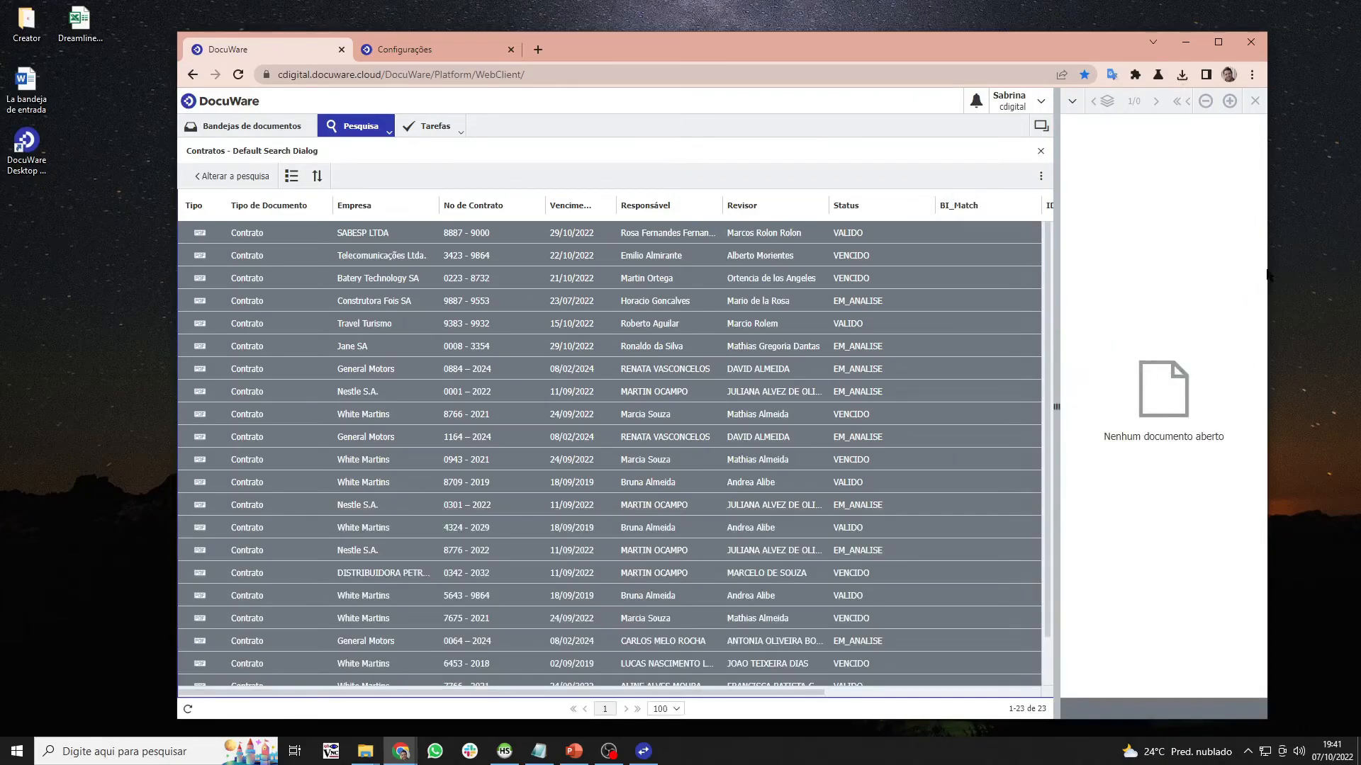
drag(824, 44, 890, 37)
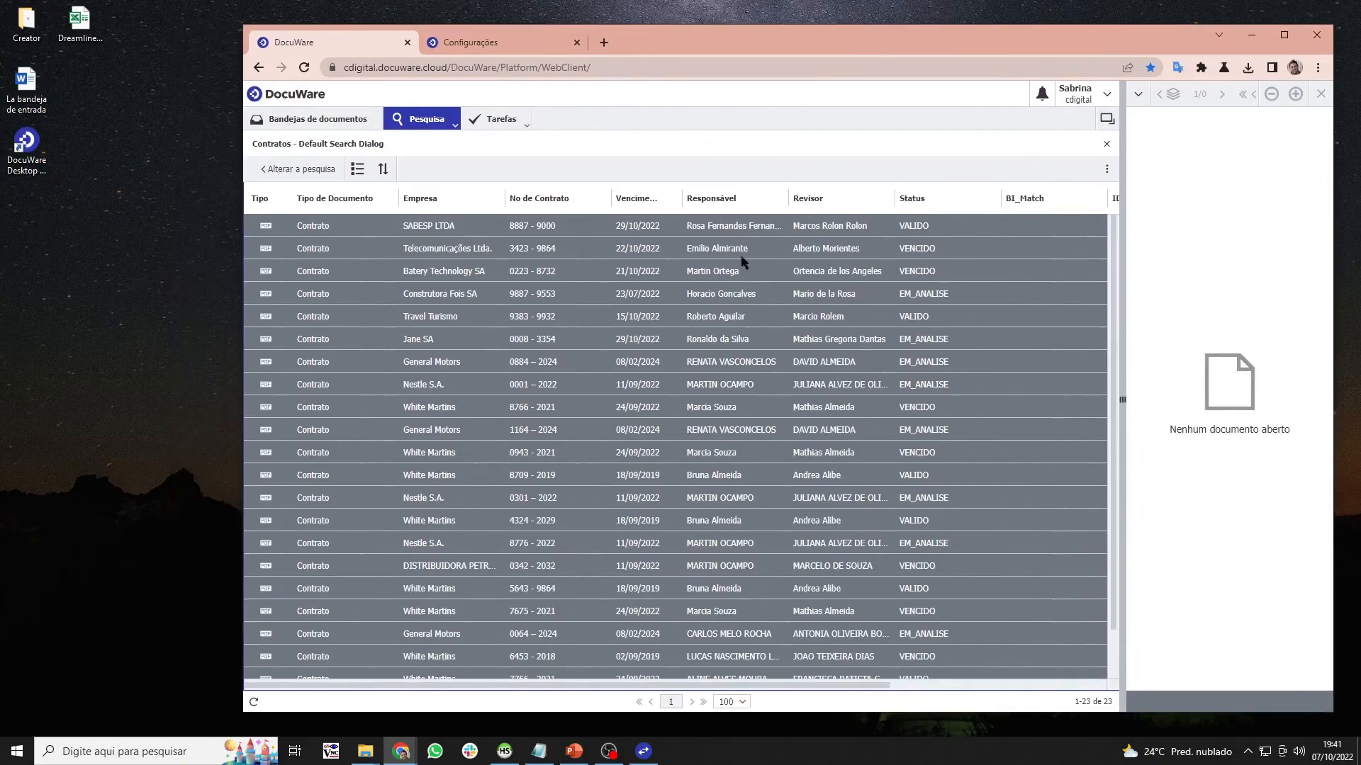
- Run the BI_Agendado Autoindex job from the Configurações tab and confirm it
click(408, 754)
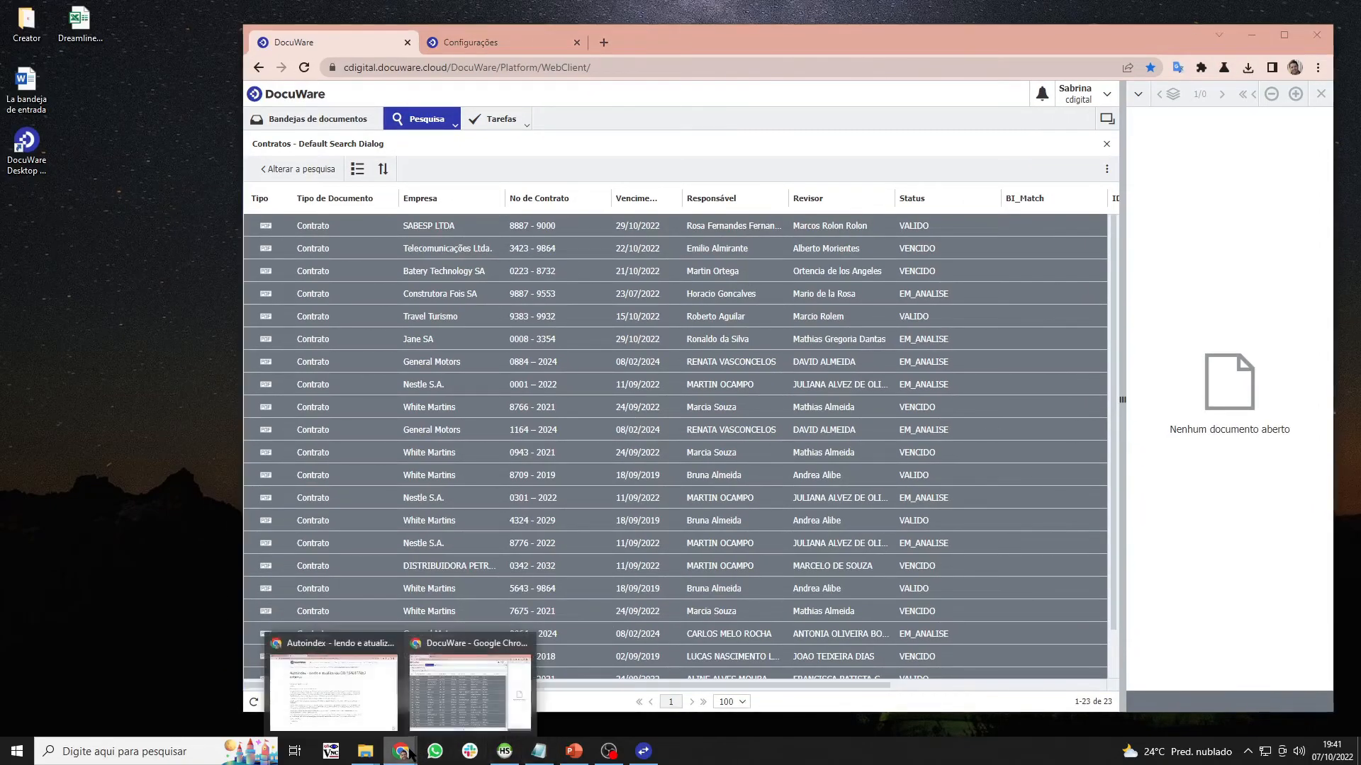
click(523, 49)
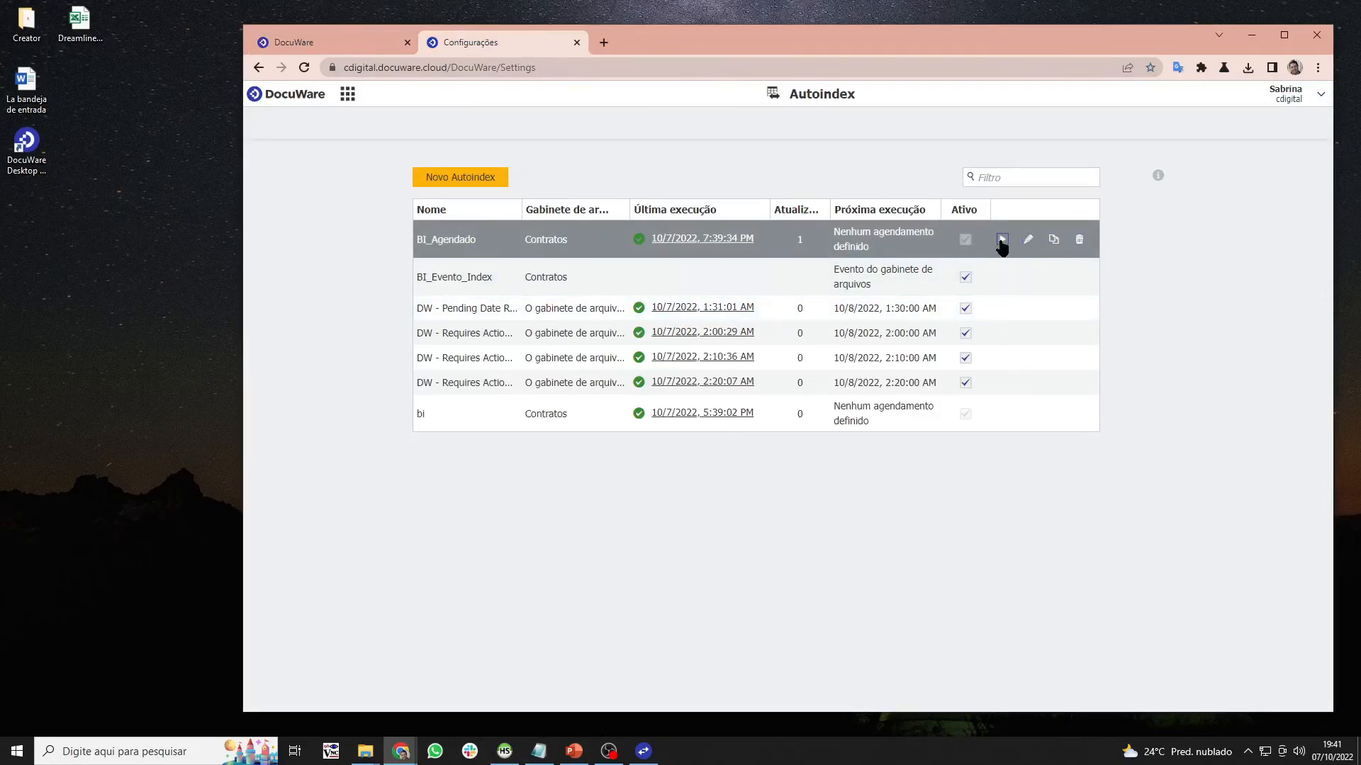
click(1001, 241)
click(747, 426)
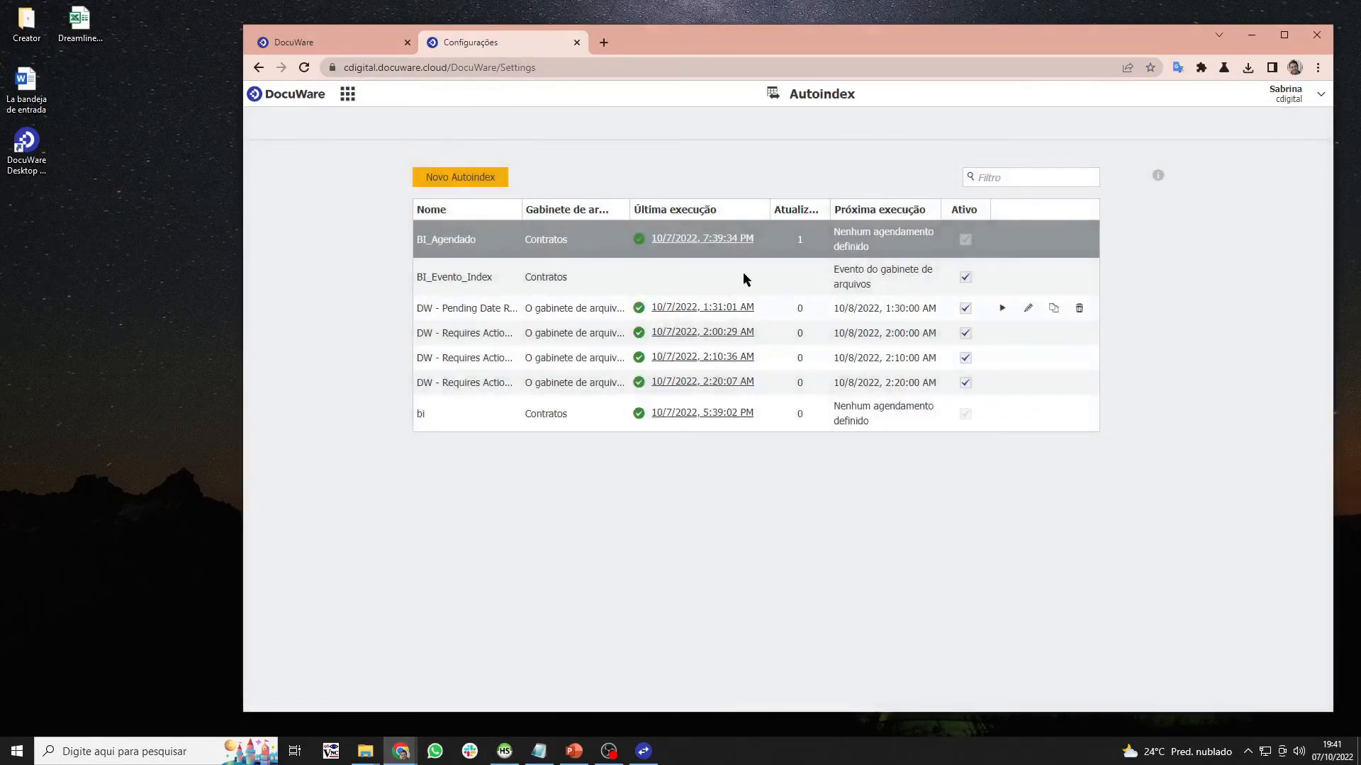
- Refresh the Contratos results until all 23 BI_Match values read Exportado, then switch to HeidiSQL
click(347, 46)
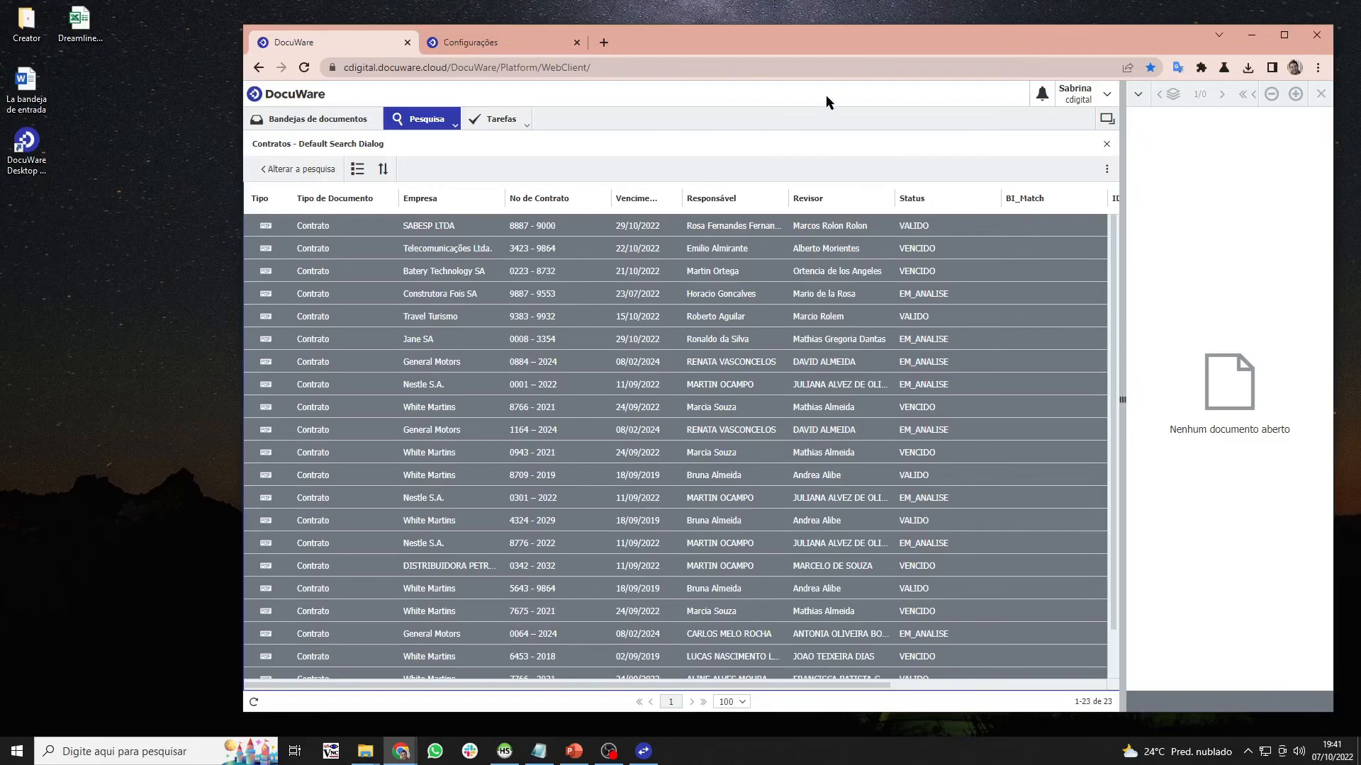
click(254, 702)
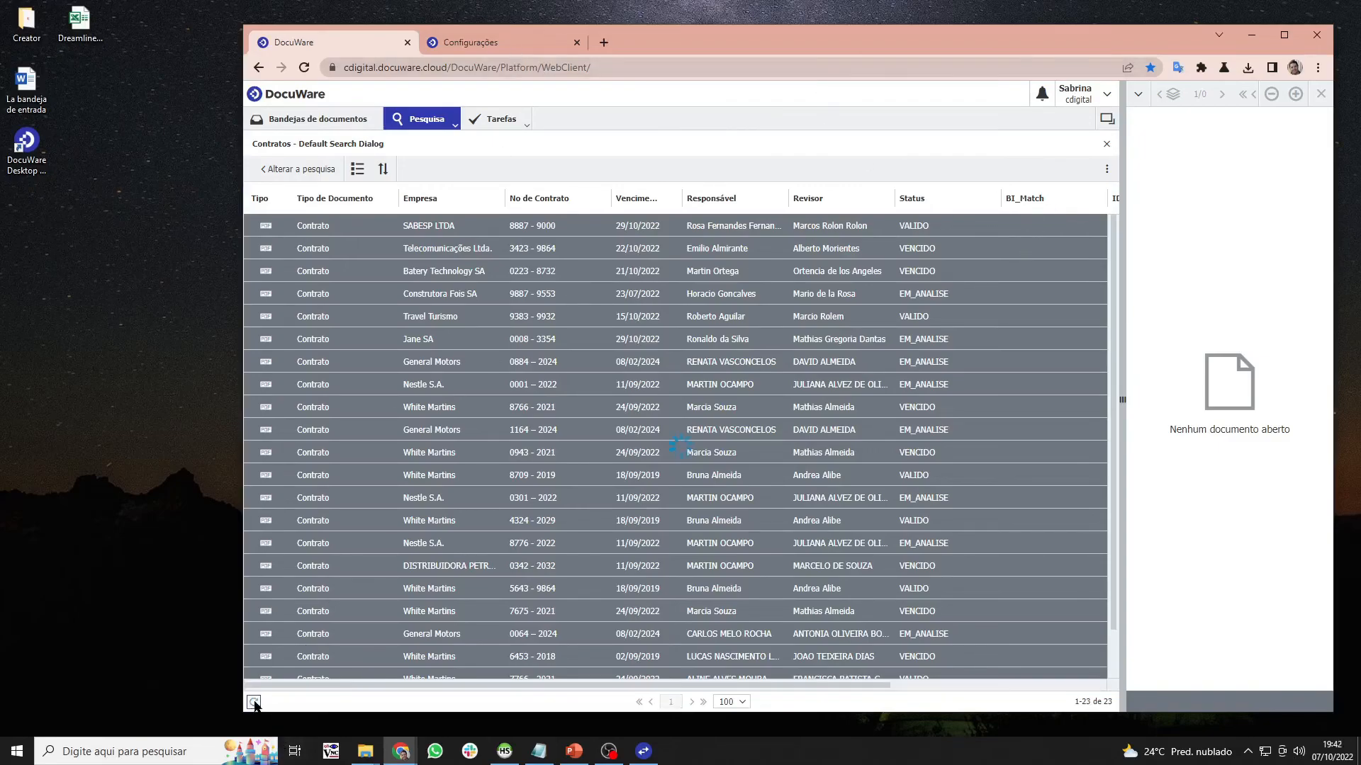
click(253, 702)
click(253, 702)
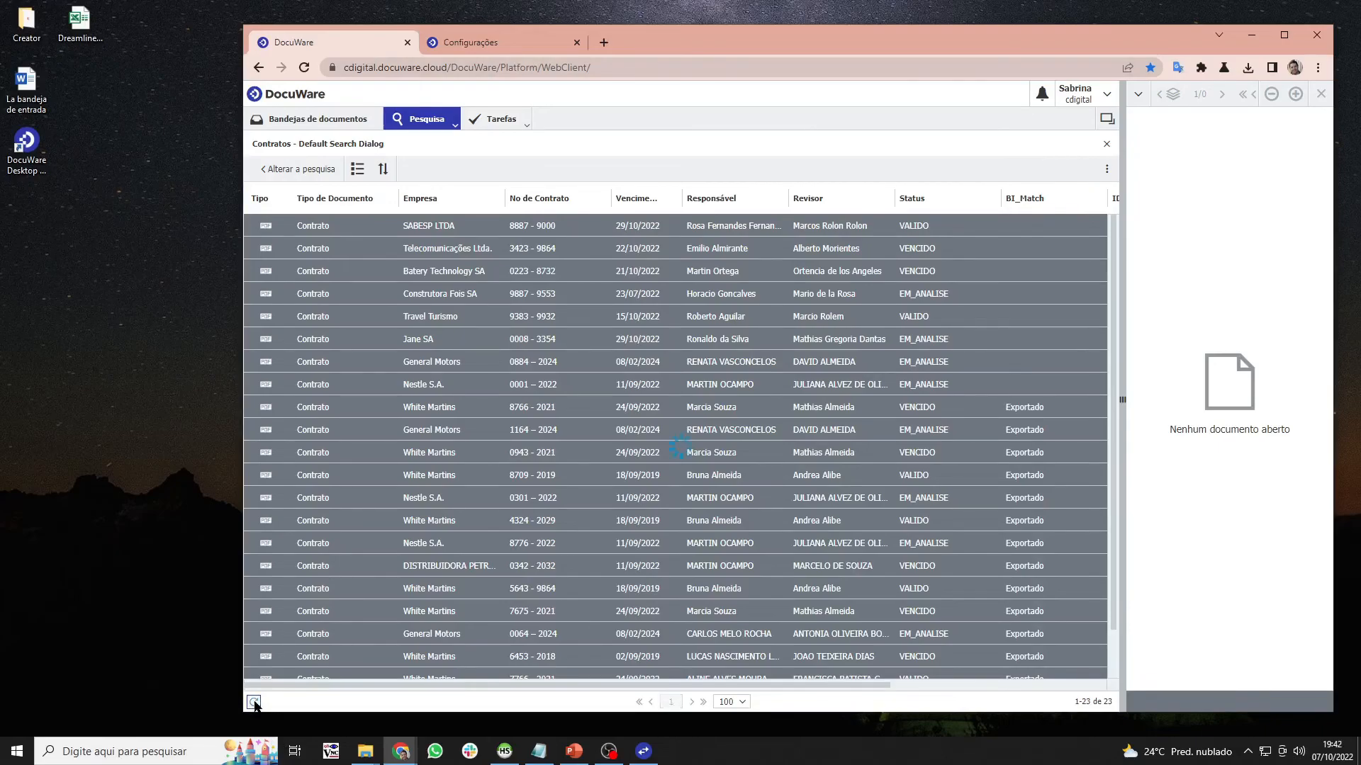
click(253, 702)
click(253, 702)
click(504, 753)
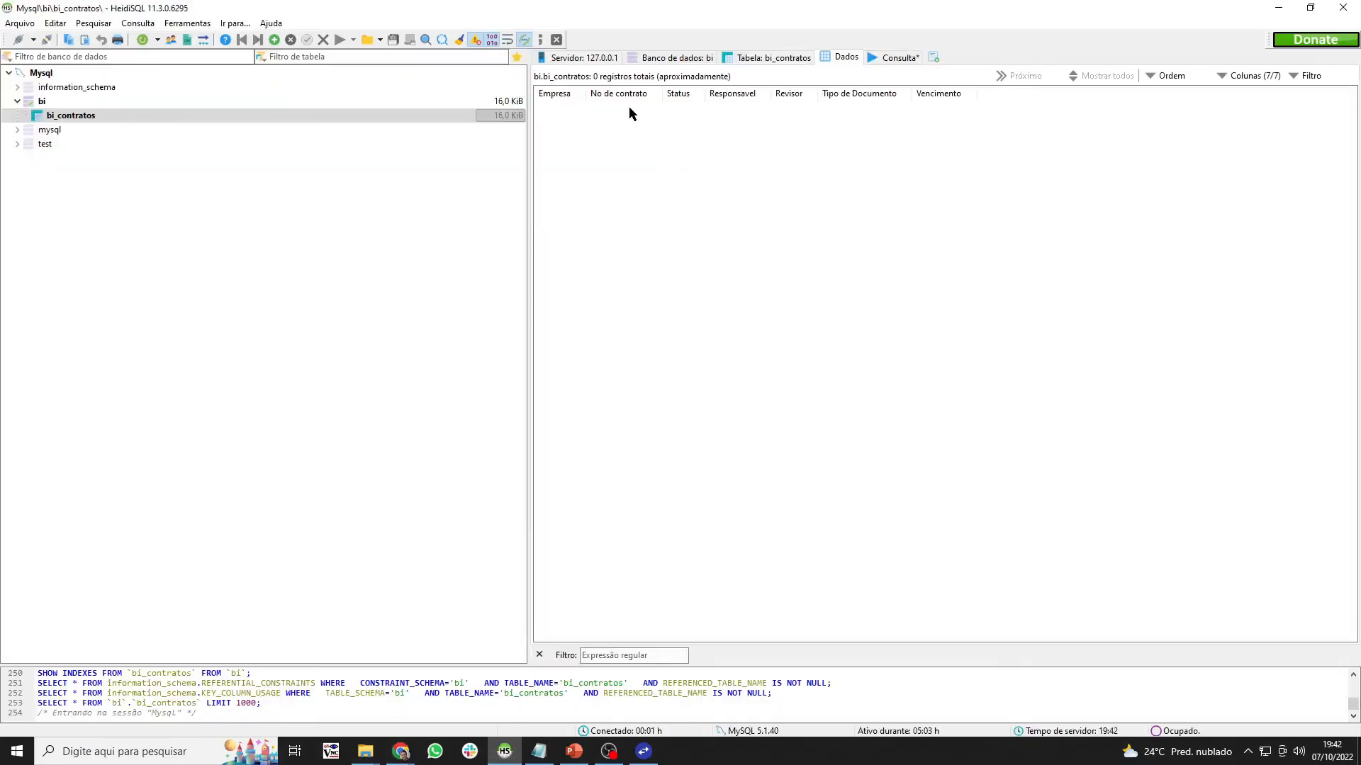
- Refresh the bi_contratos table with Atualizar to show 23 records, then minimize HeidiSQL
click(324, 119)
right_click(324, 124)
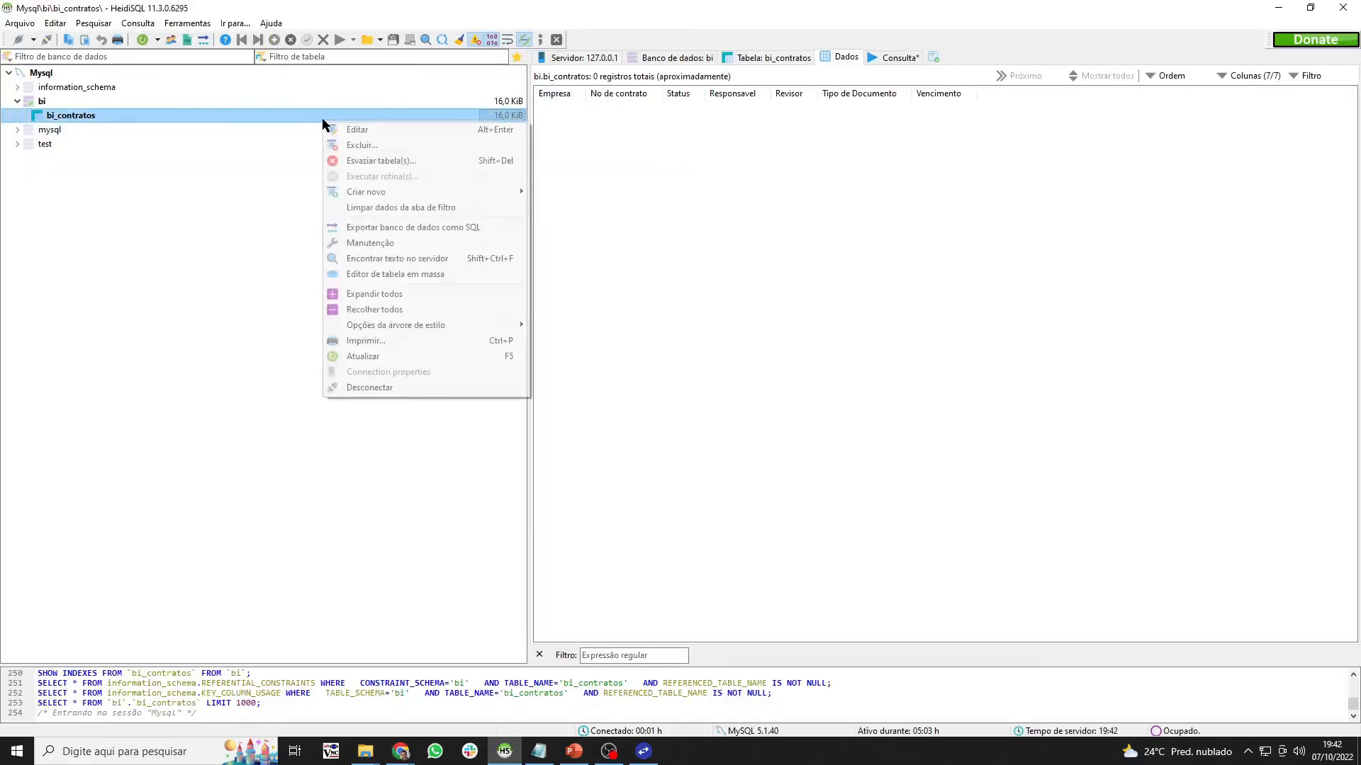
click(354, 357)
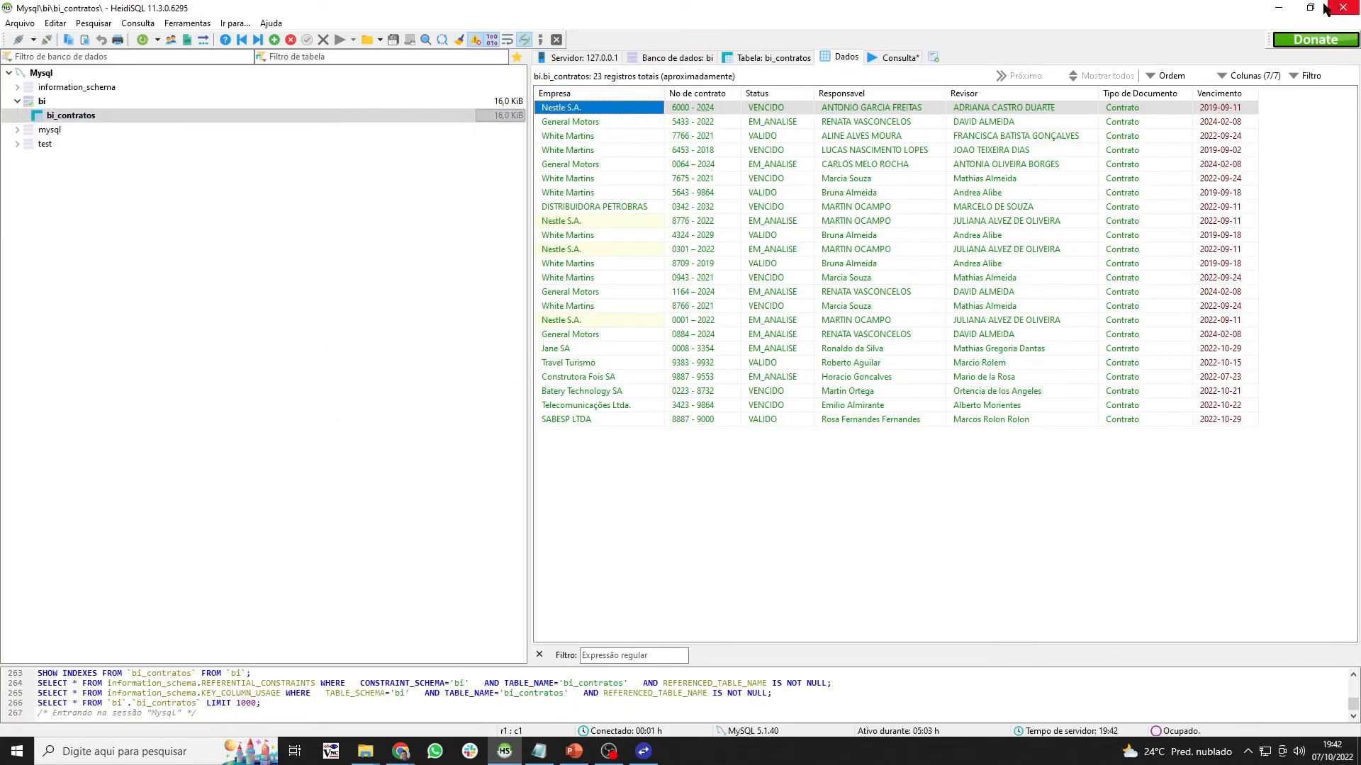
click(1278, 7)
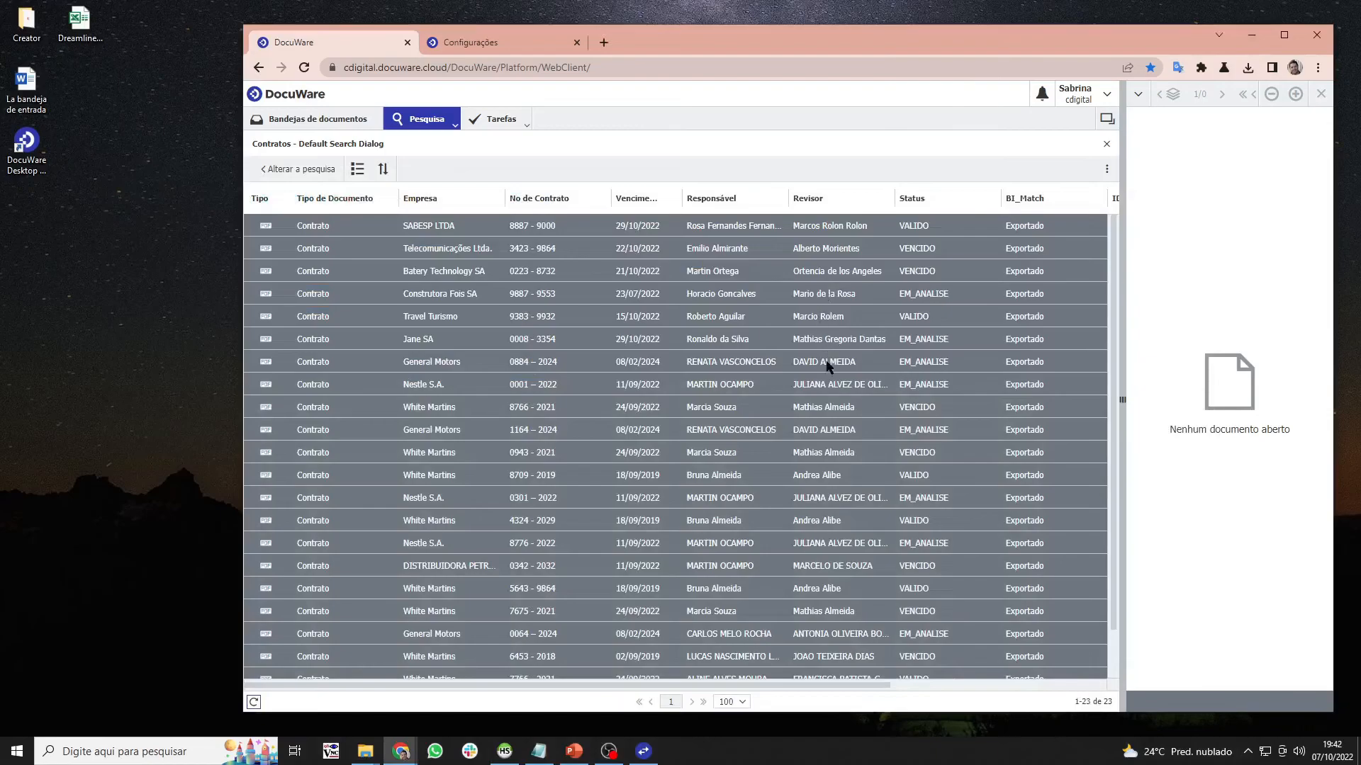
- Go back to the Configurações page and reload it
scroll(829, 366, down, 1)
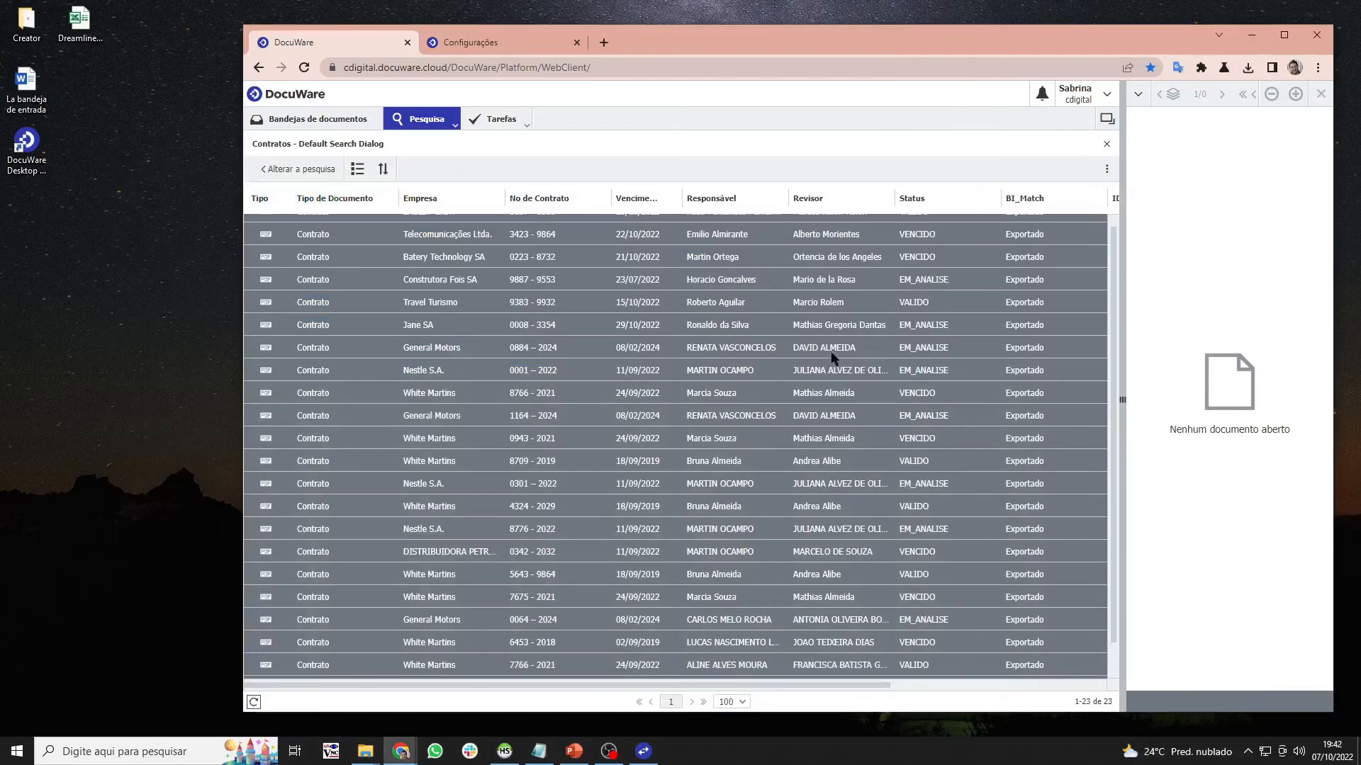
click(539, 44)
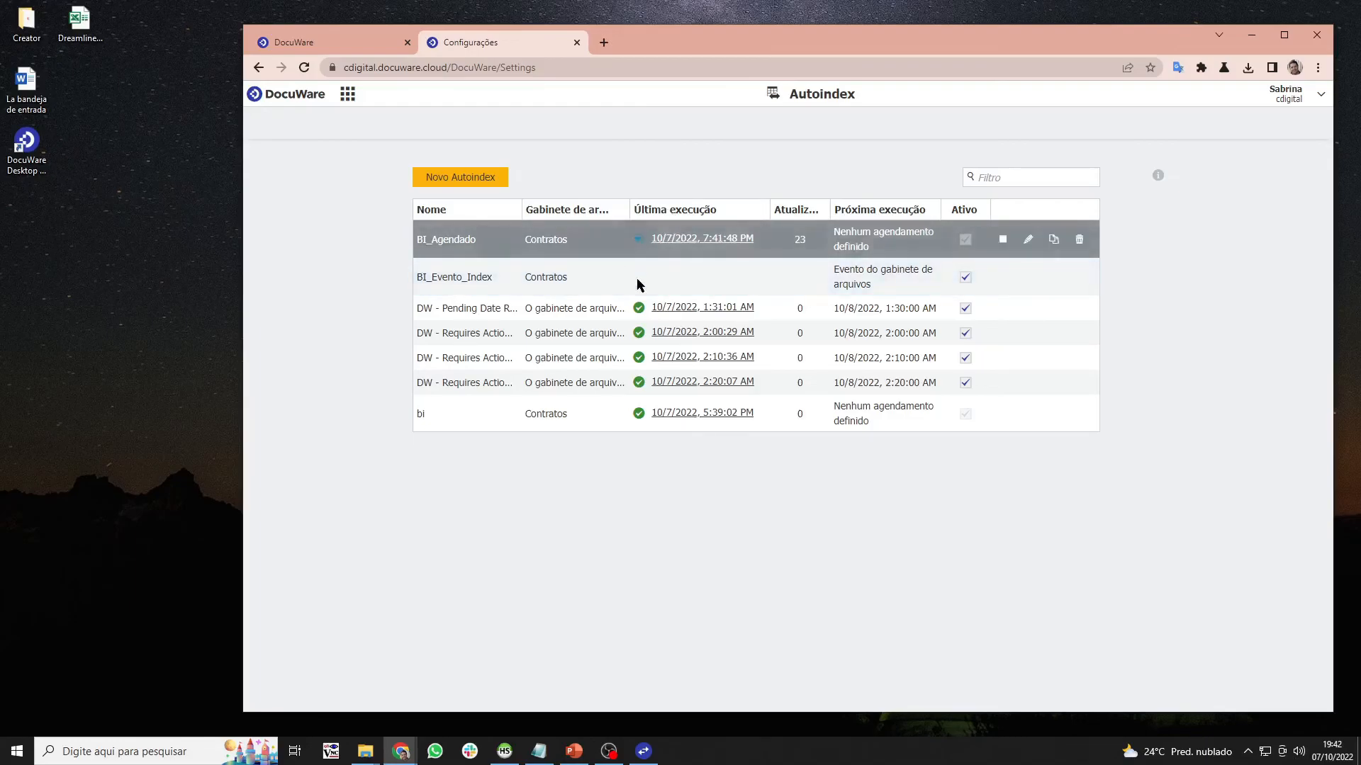
click(638, 65)
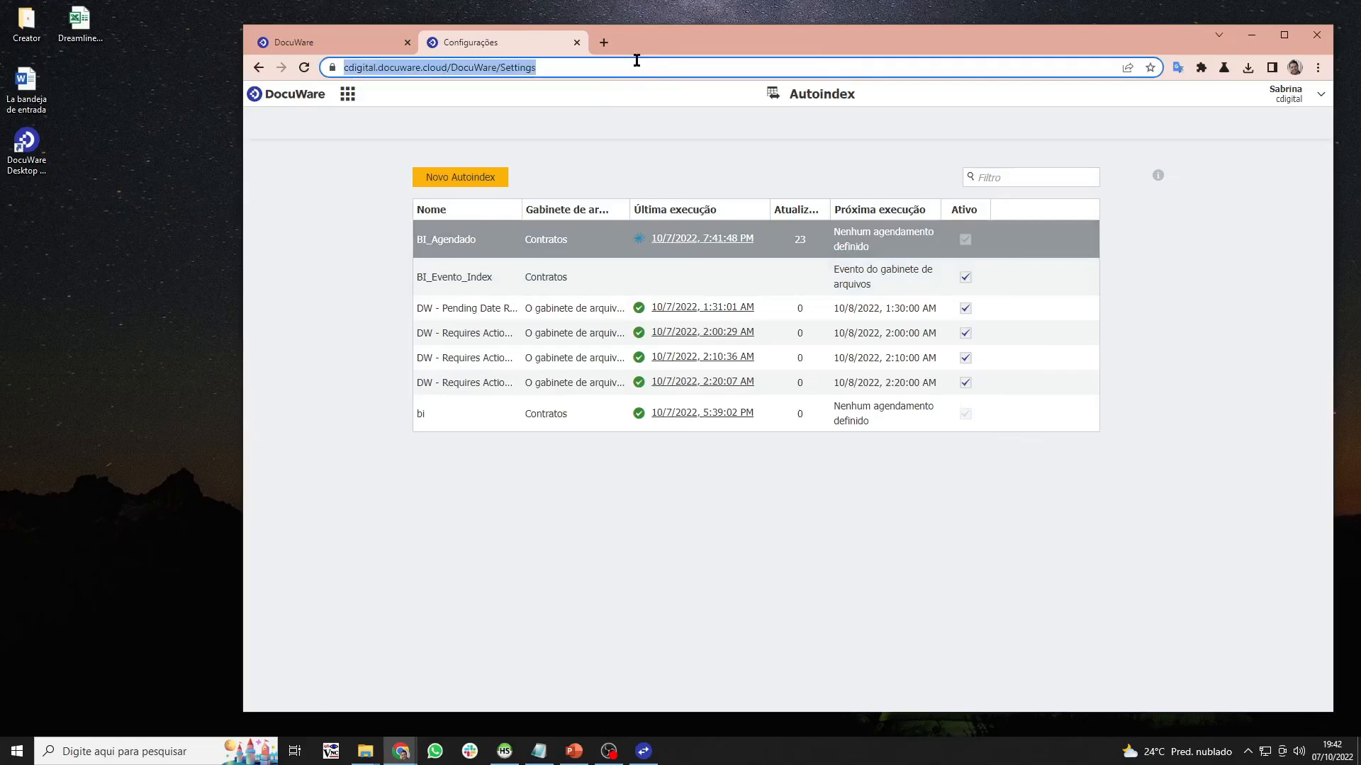
key(Return)
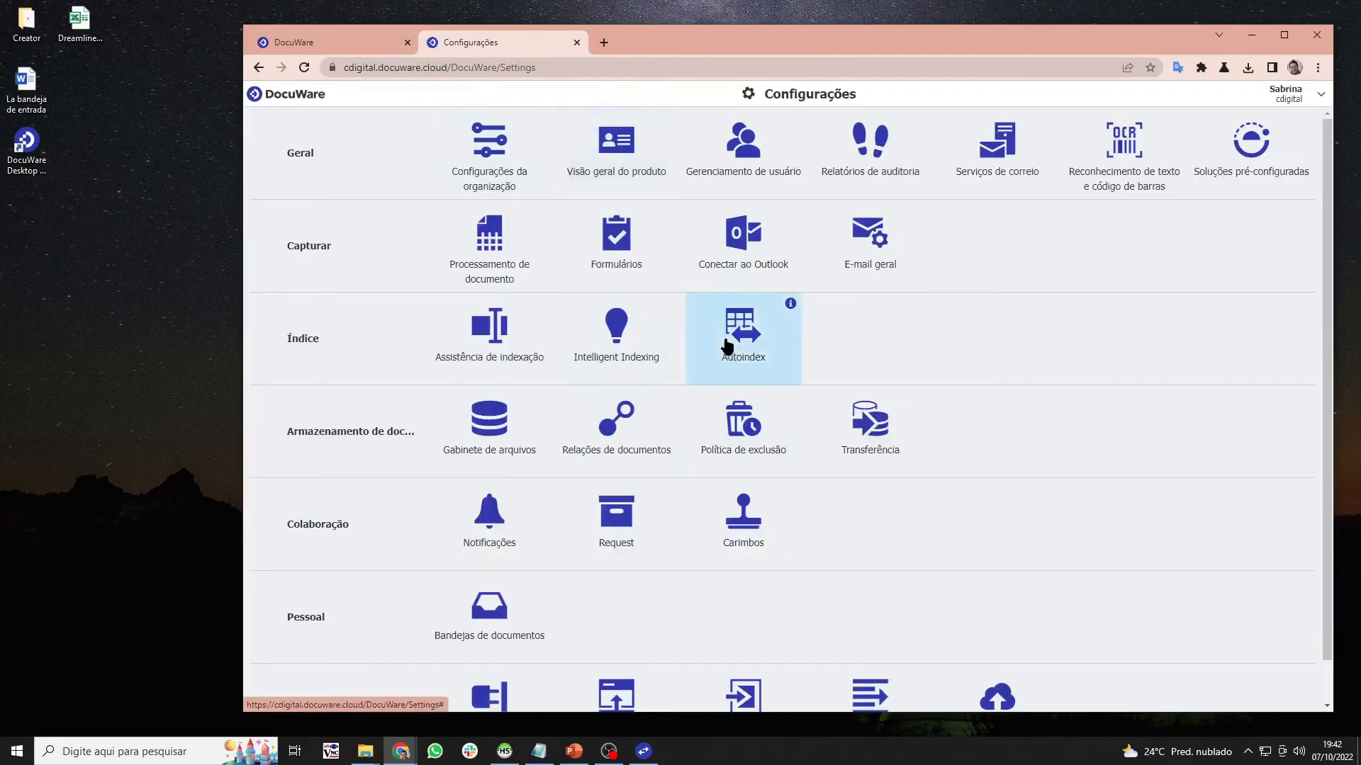
- Start BI_Agendado with Iniciar agora, confirm Proceed, and return to the Contratos results
click(727, 365)
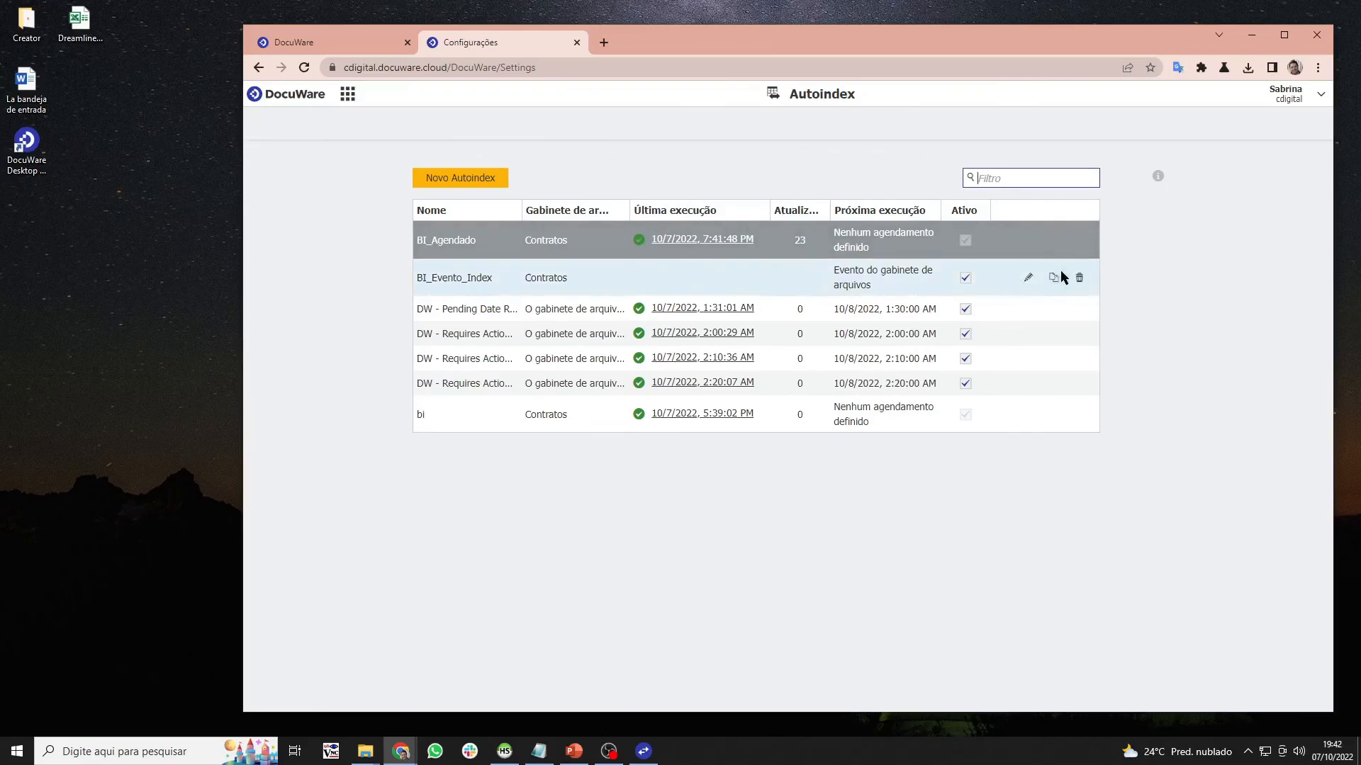
mouse_move(1026, 238)
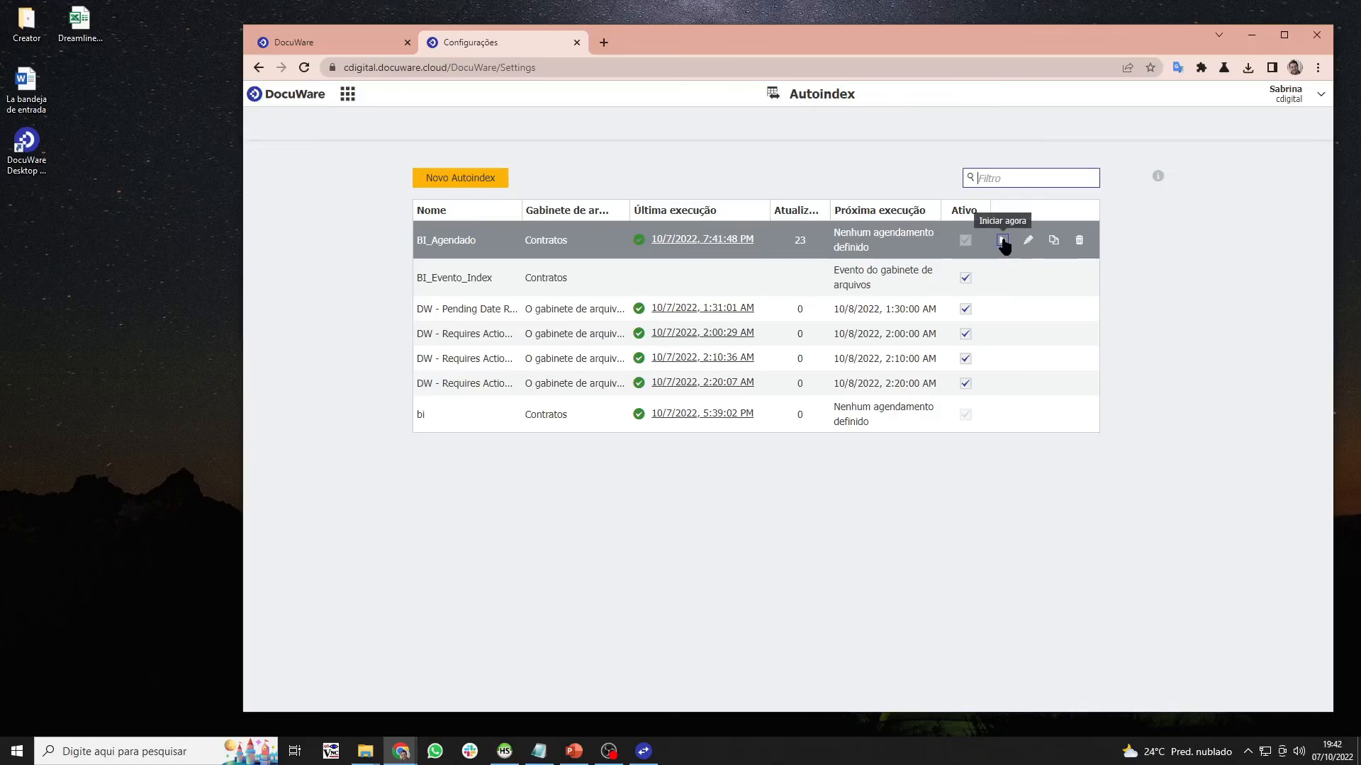
click(1002, 239)
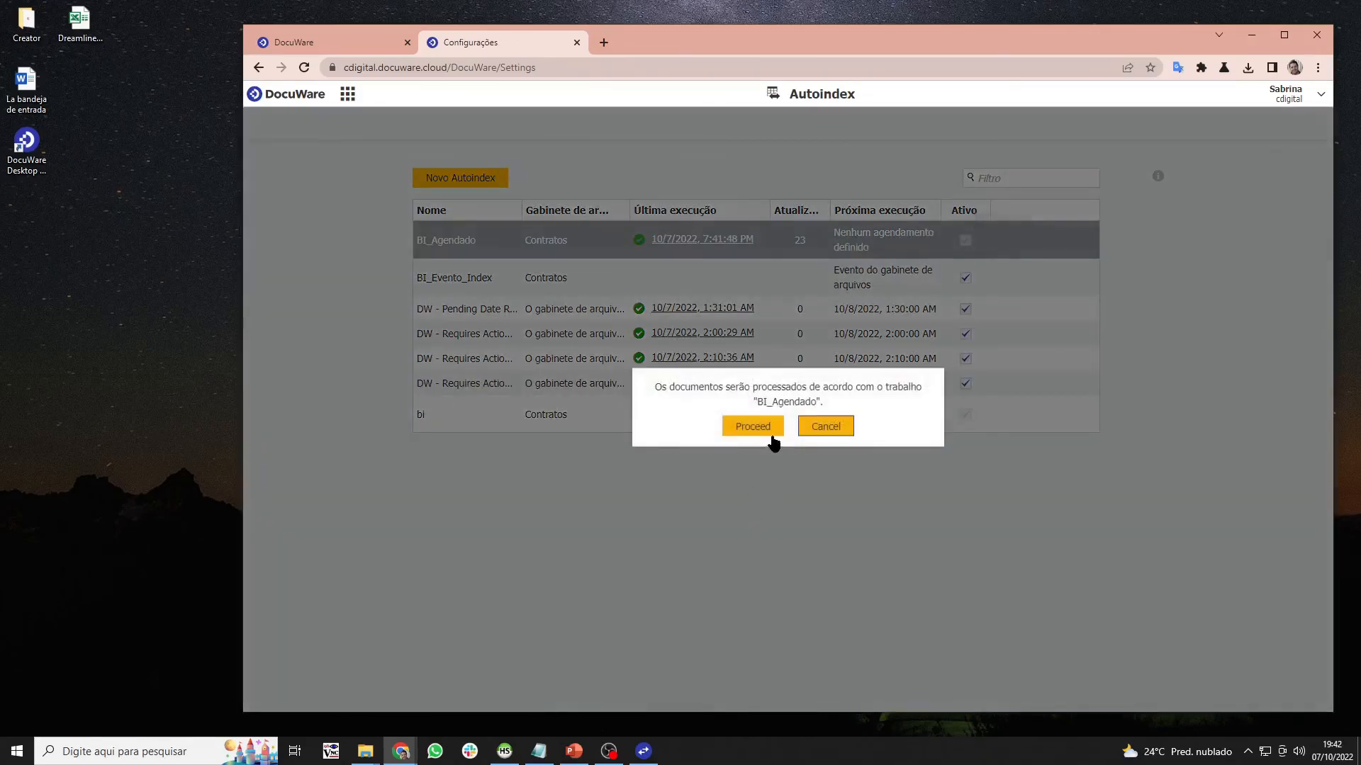
click(752, 428)
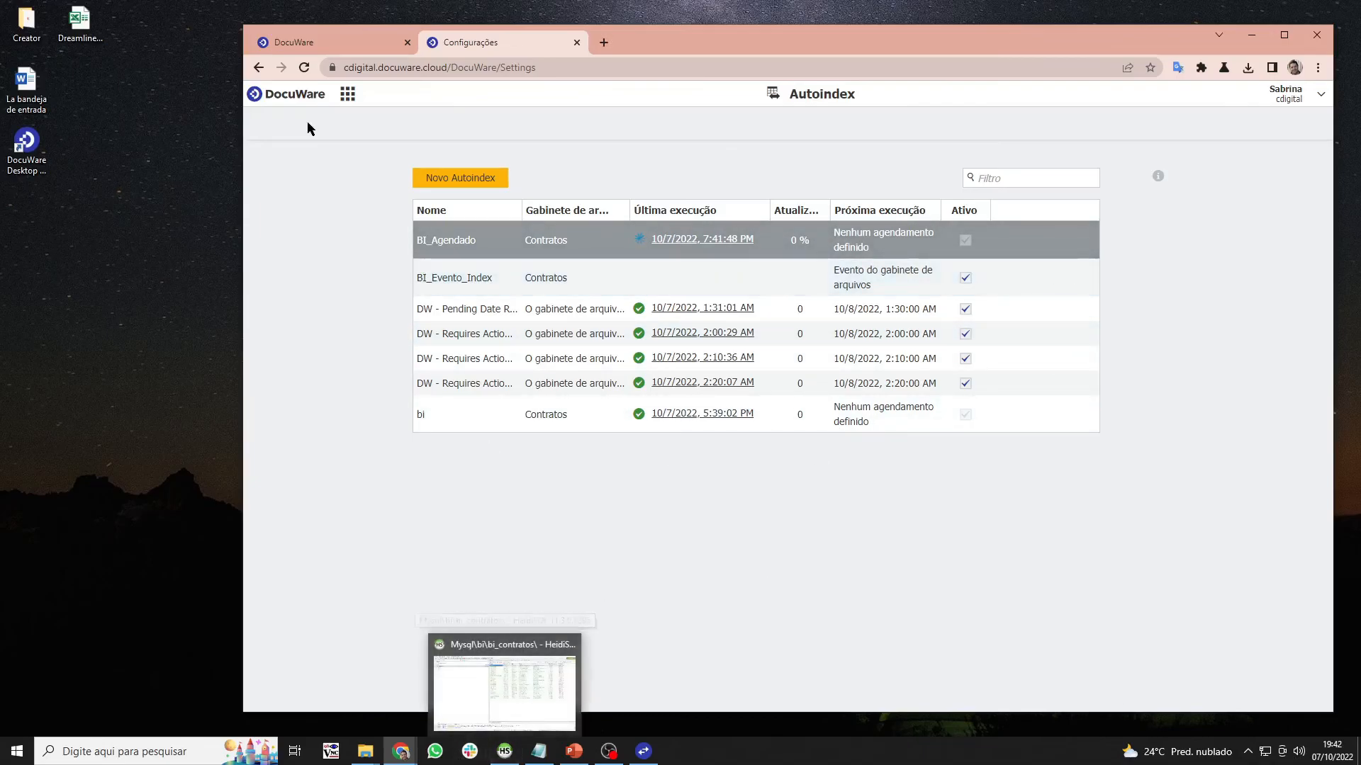
click(352, 48)
- Refresh the Contratos results repeatedly until every BI_Match reads Não_Exportado
scroll(934, 425, up, 1)
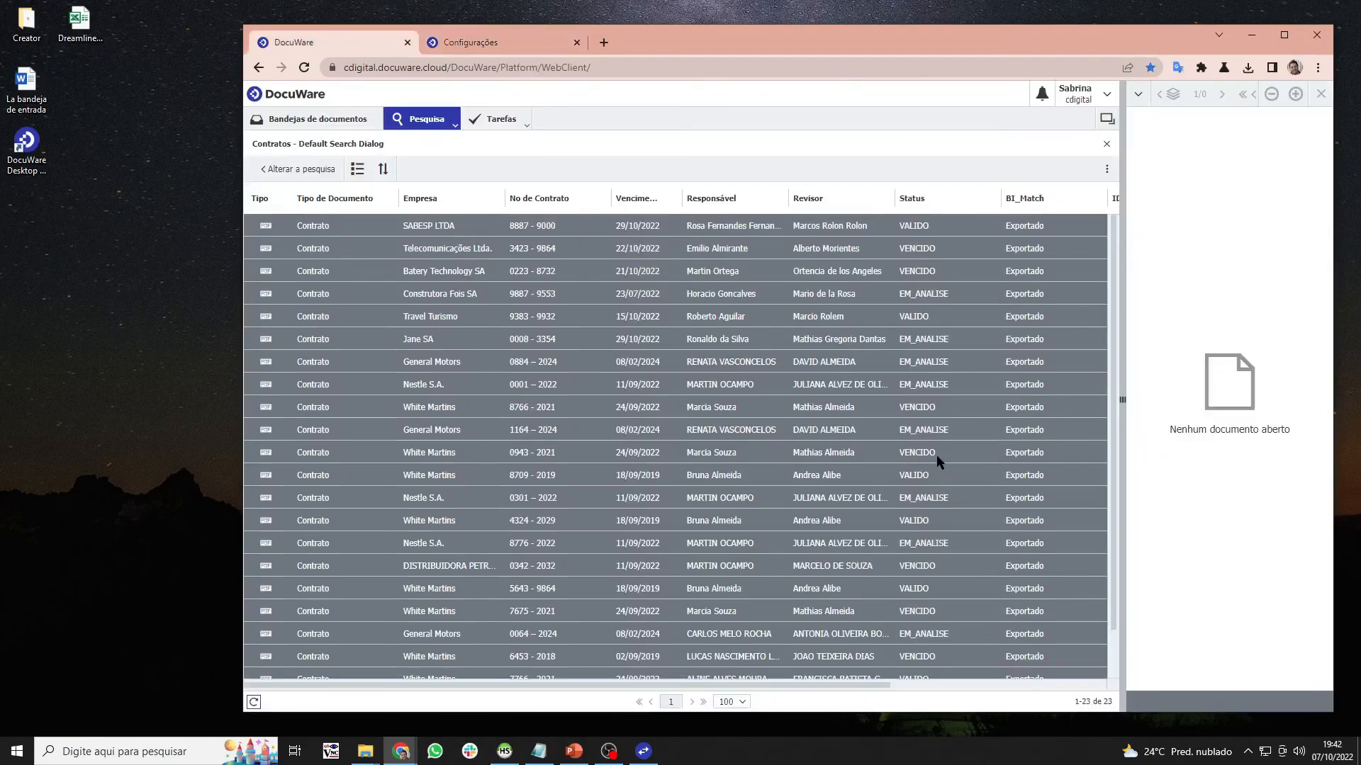
click(253, 702)
click(253, 702)
click(253, 702)
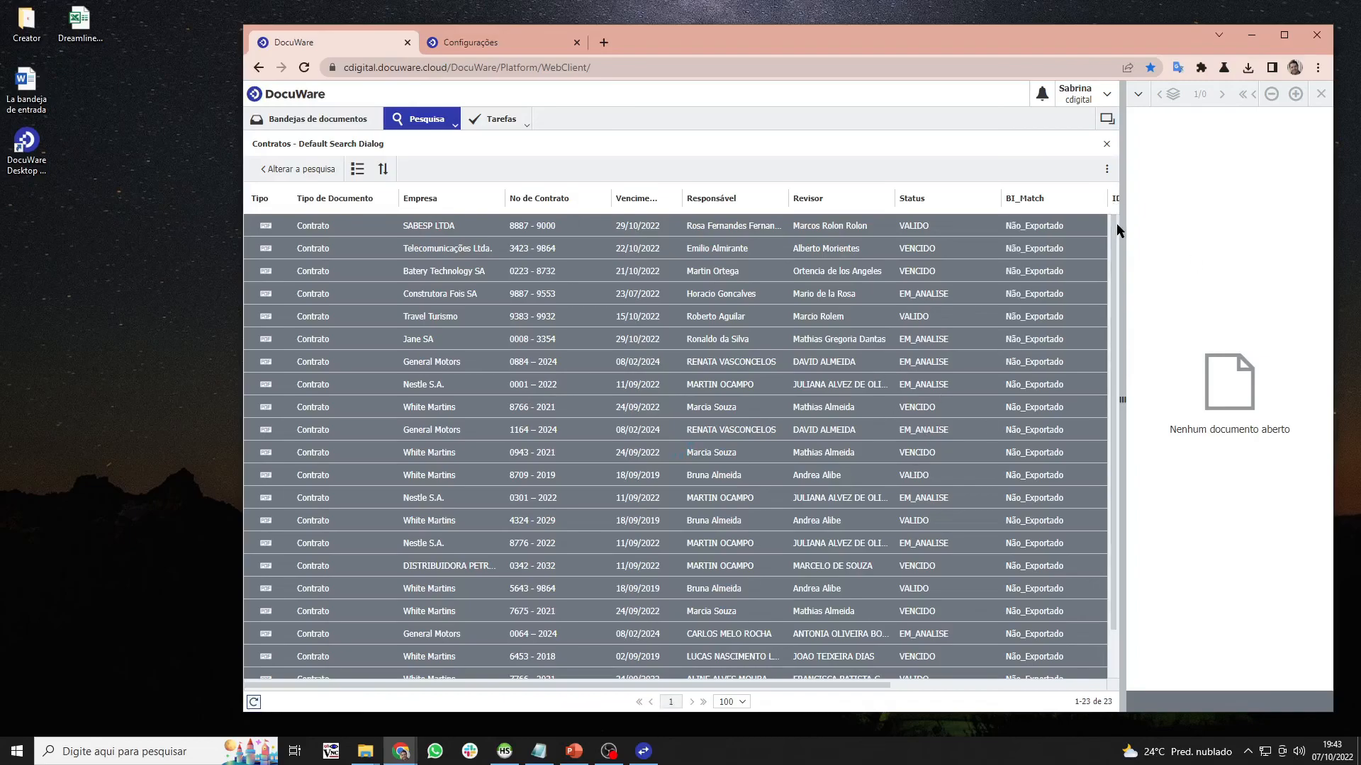
mouse_move(1113, 226)
mouse_down()
mouse_move(1114, 319)
mouse_move(1116, 201)
mouse_up()
- Bring the PowerPoint architecture slide forward, briefly showing HeidiSQL before minimizing it
click(582, 755)
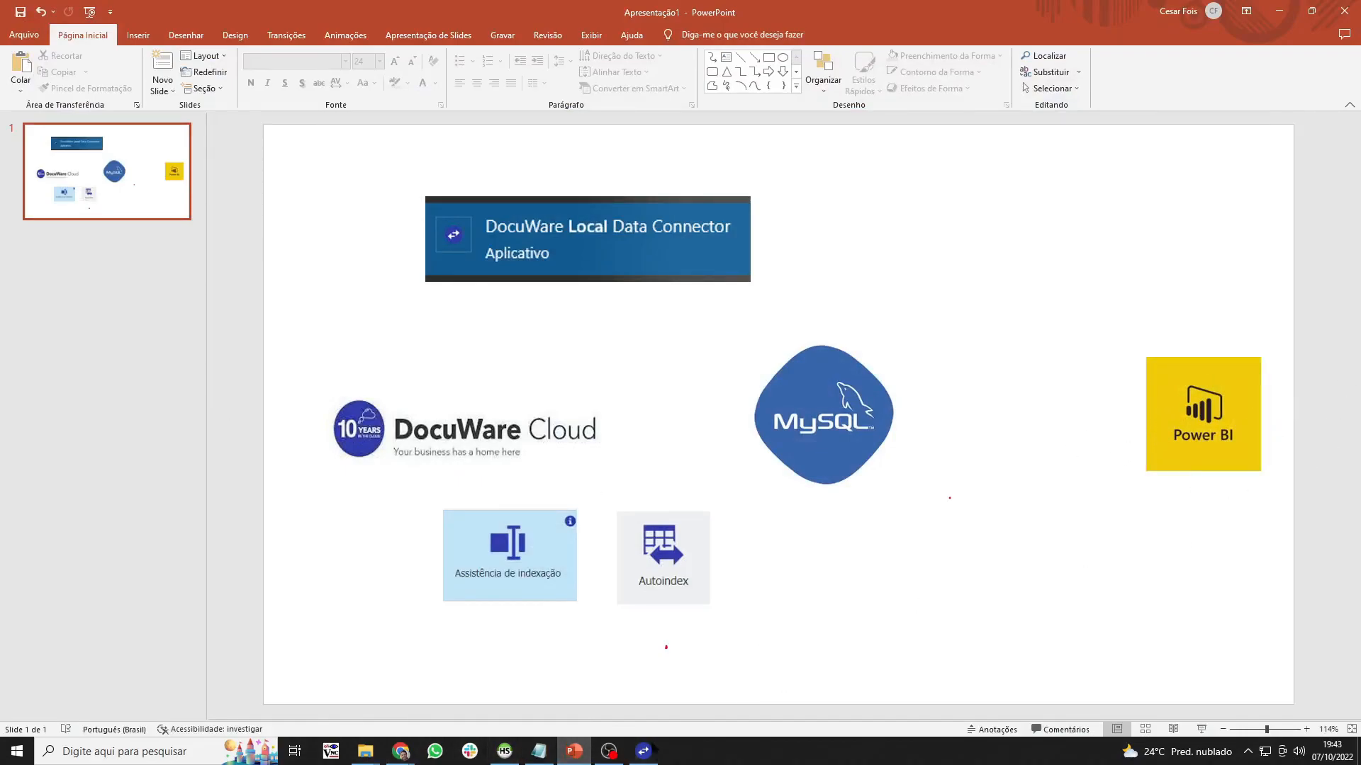
click(505, 751)
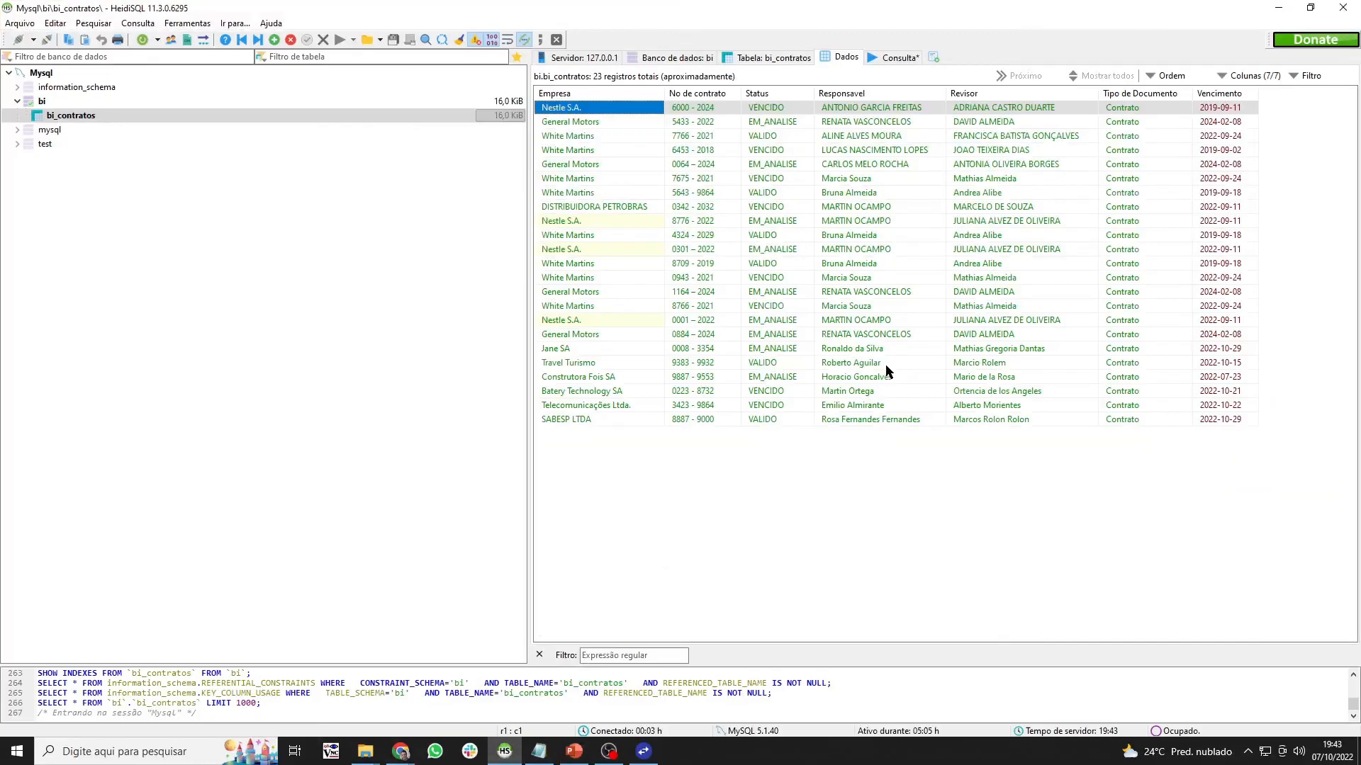
click(1278, 8)
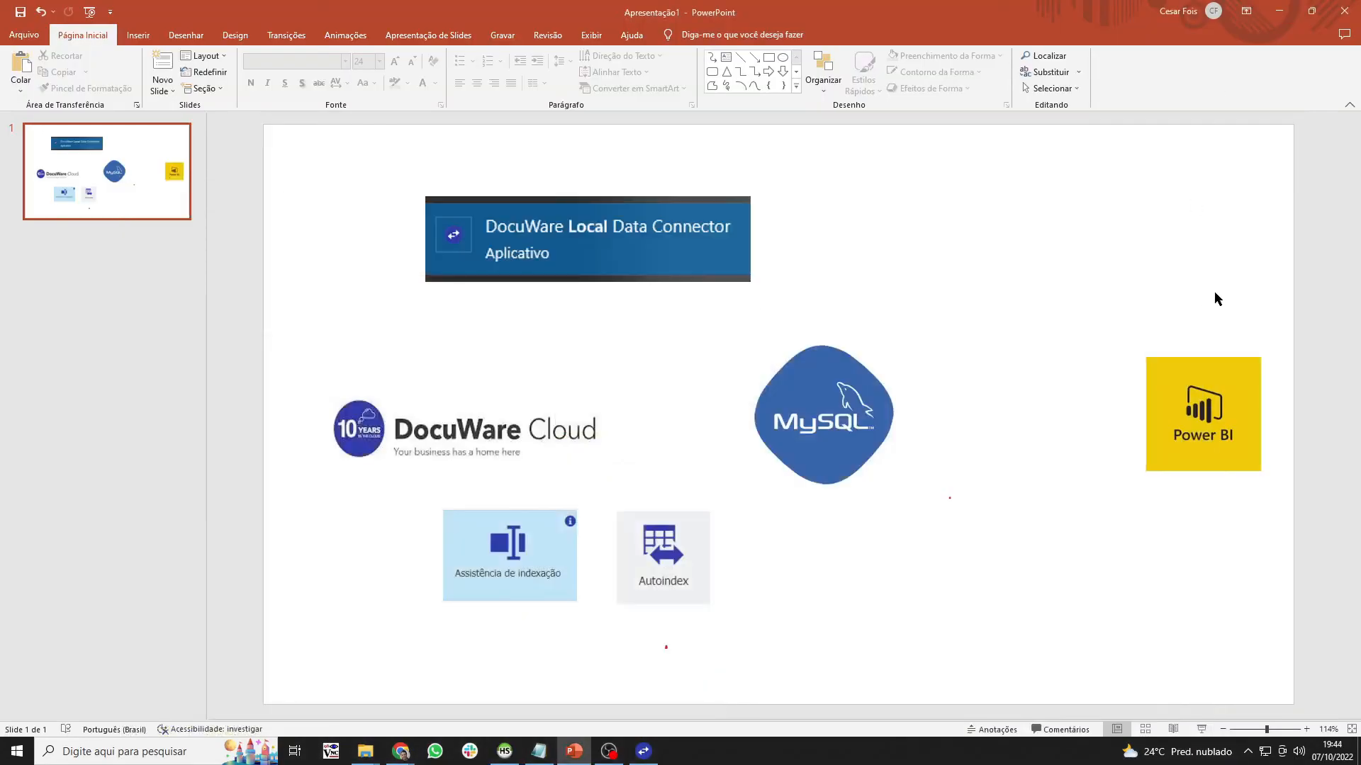